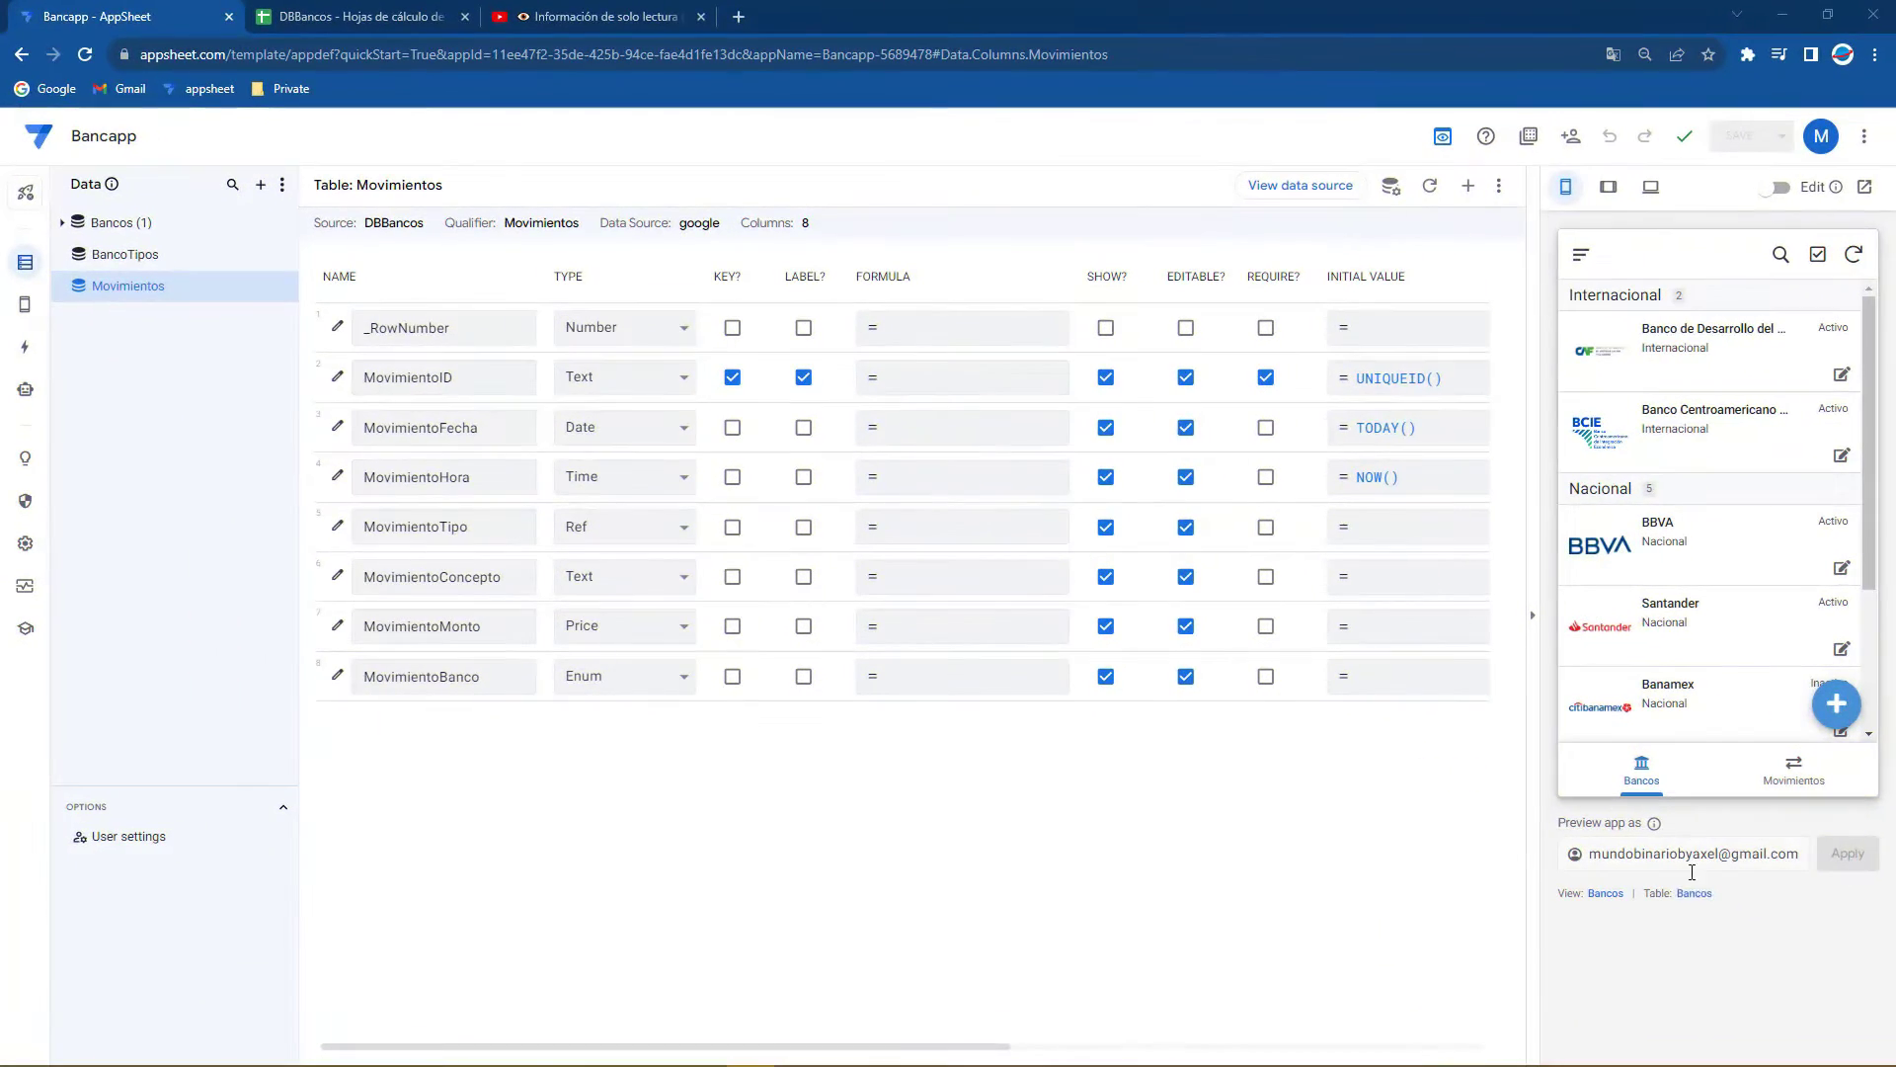
Open a new Movimientos entry in the preview, switch Movimientos_Form to Side-by-side style, and save
click(133, 286)
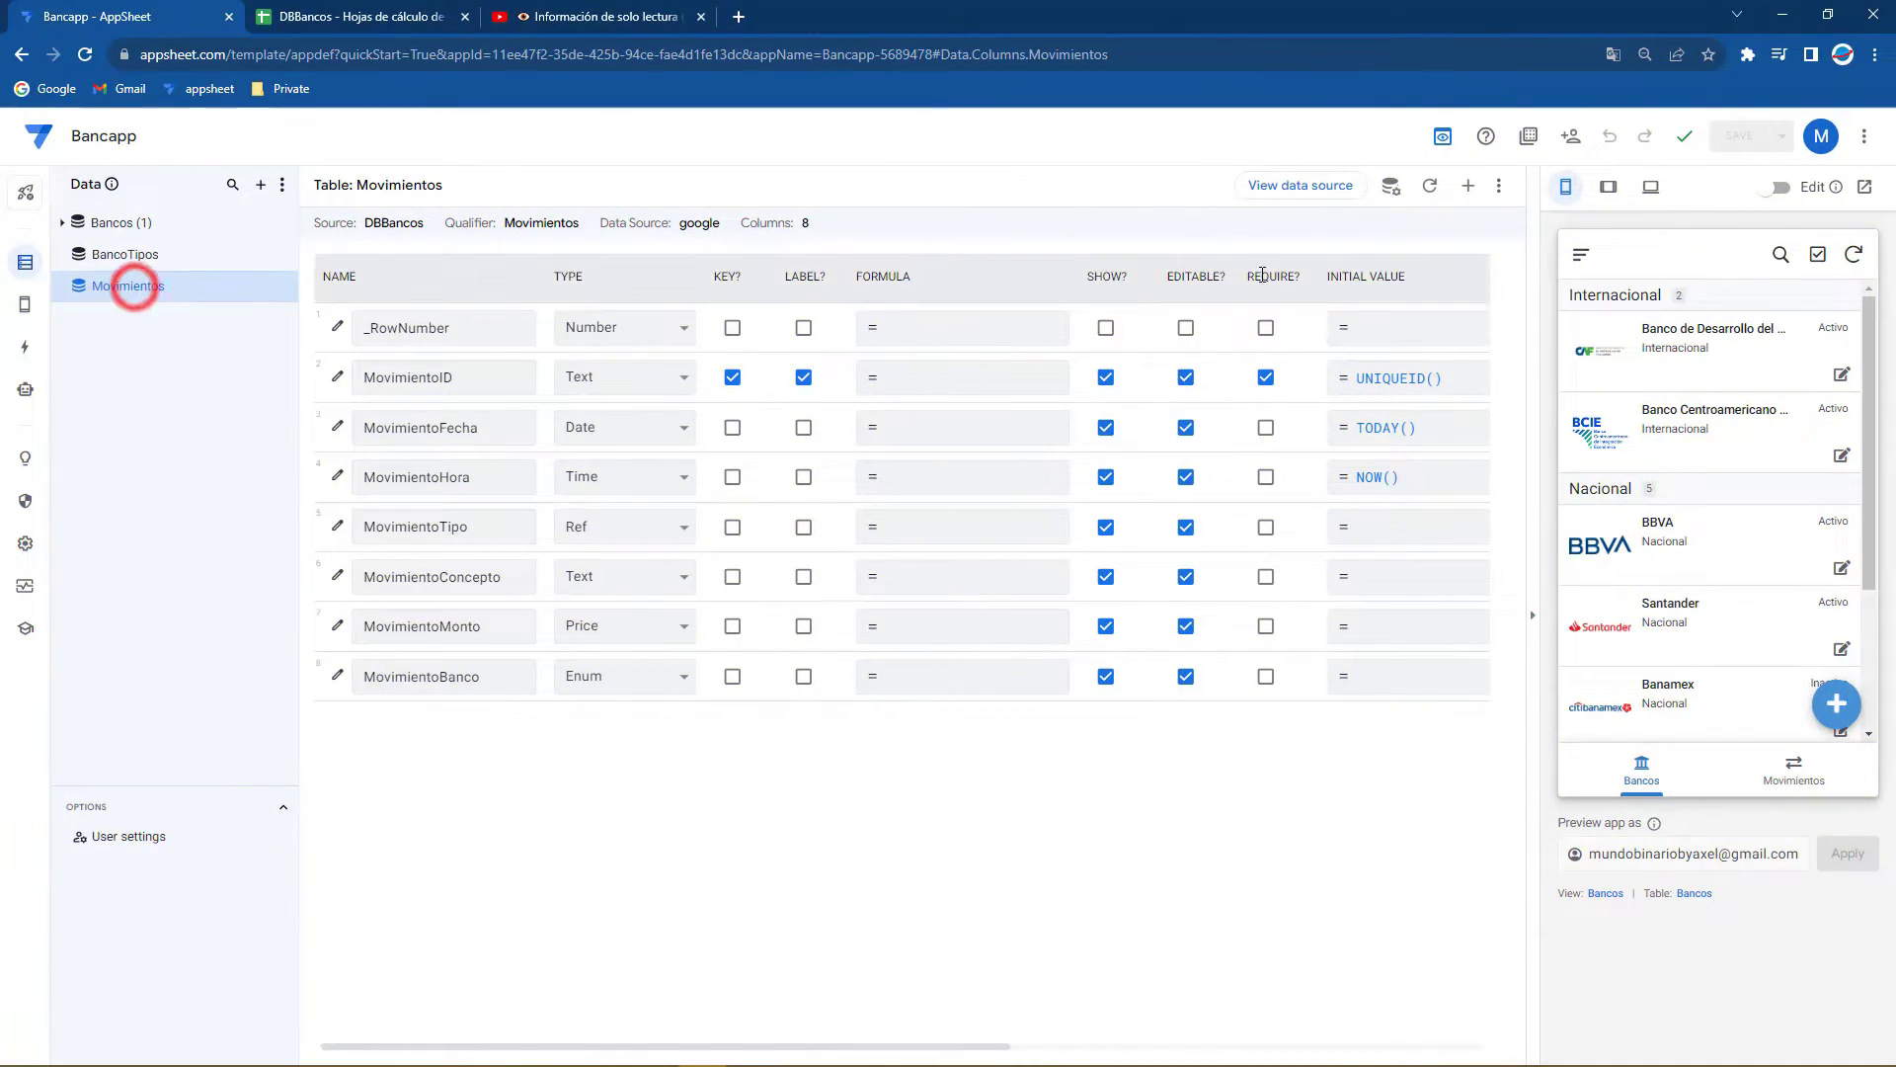
click(1793, 782)
click(1831, 702)
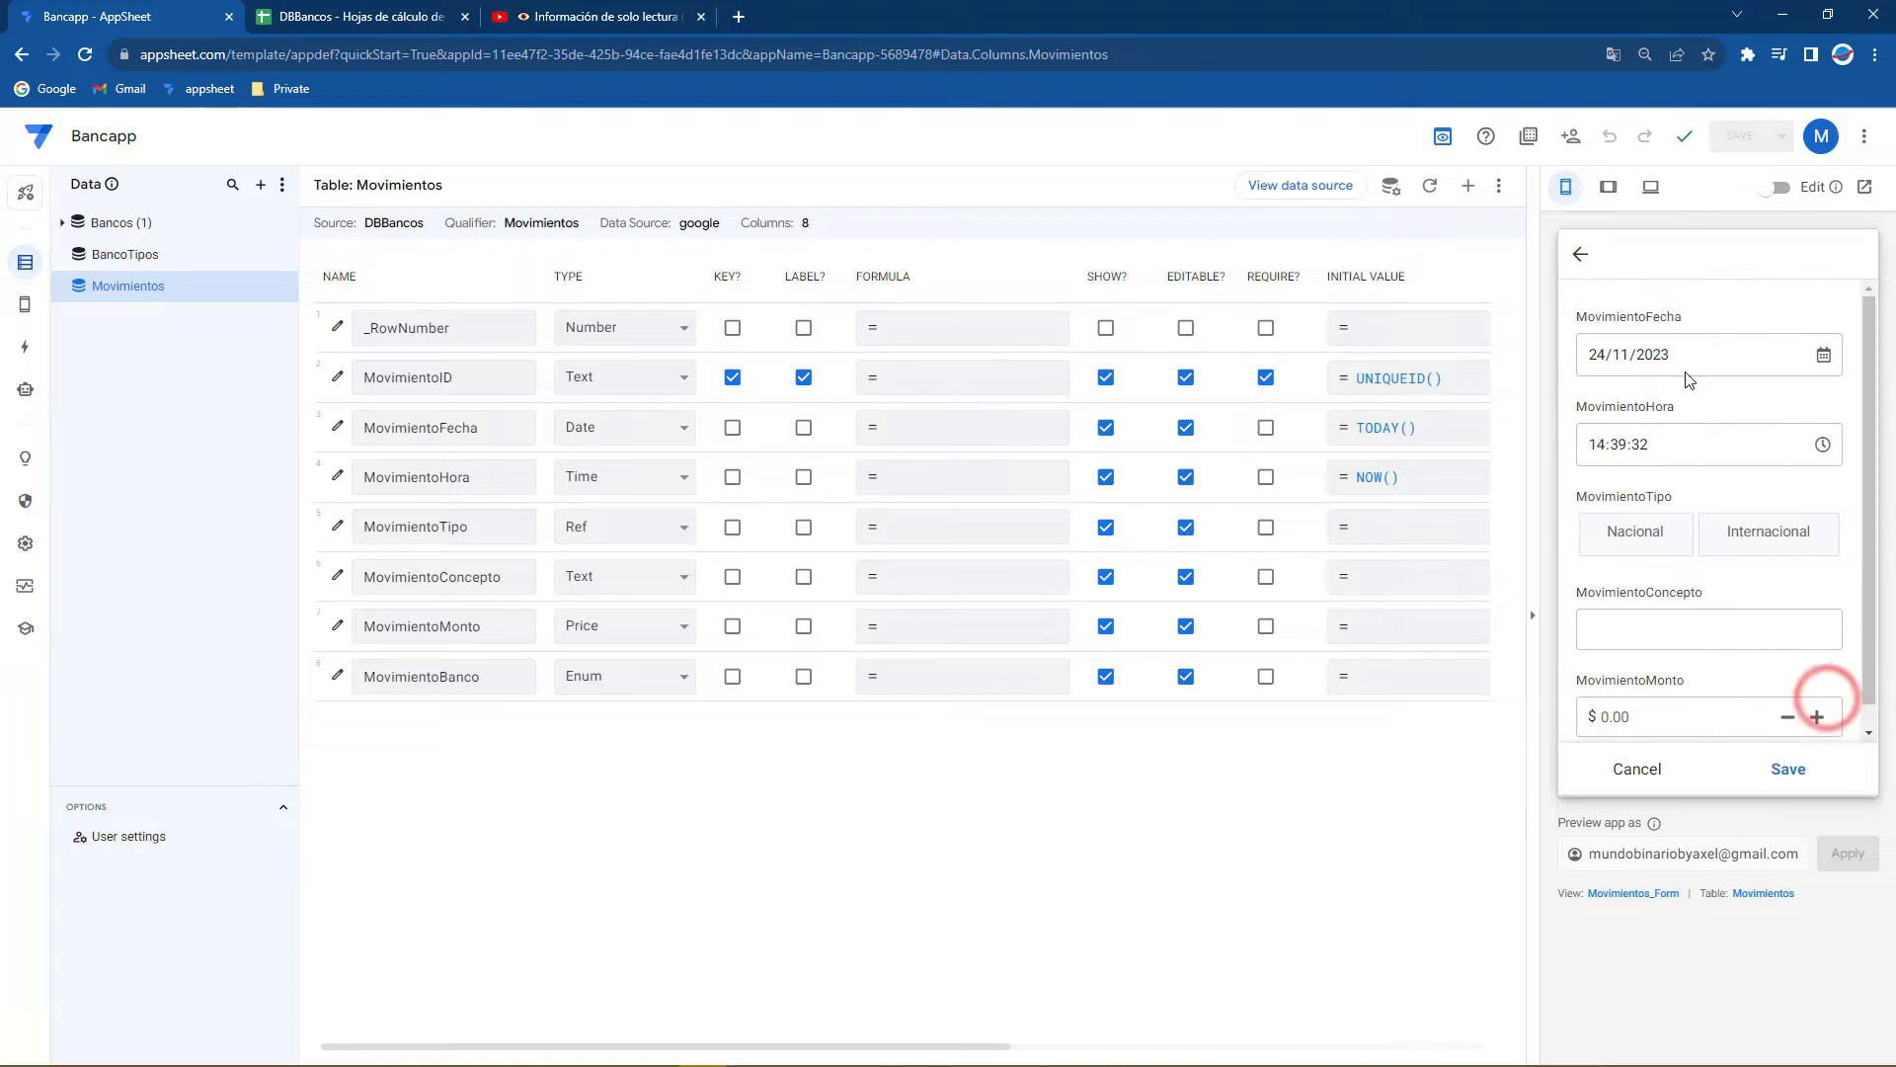
click(1666, 895)
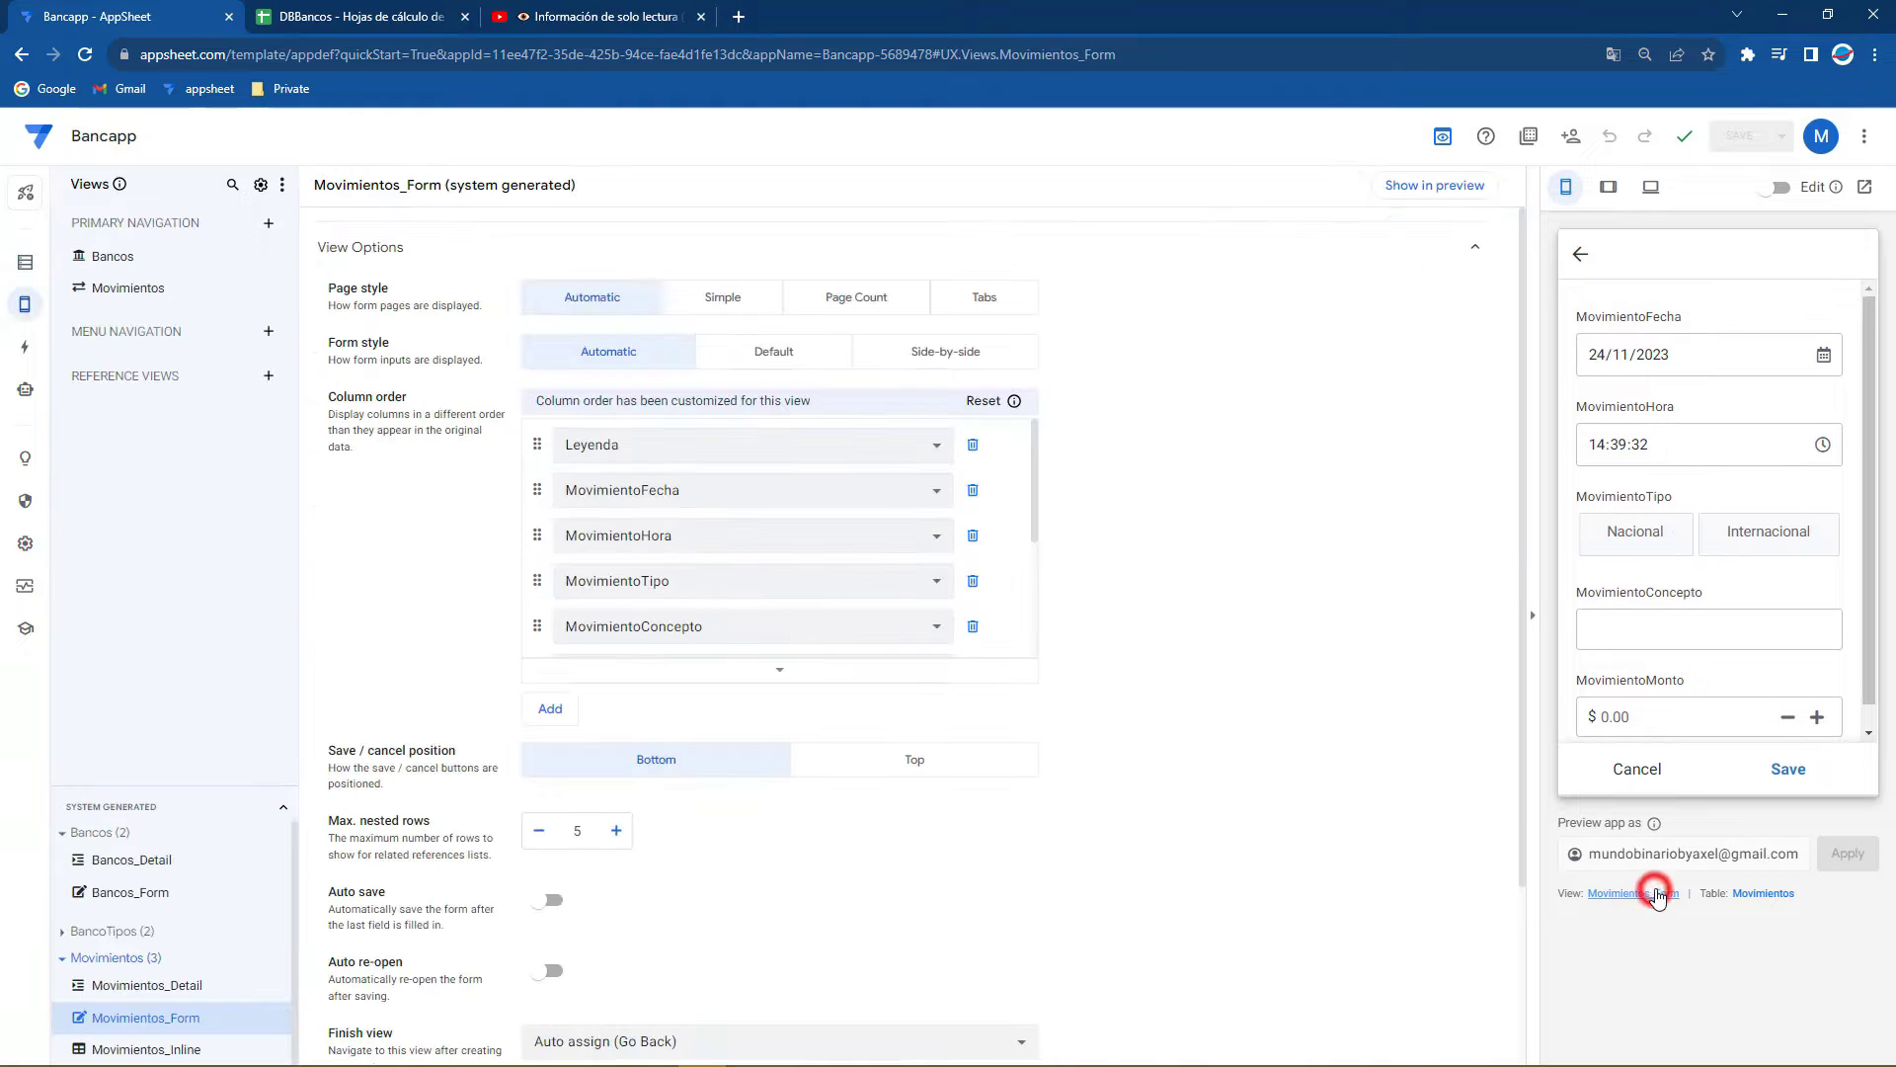
click(946, 354)
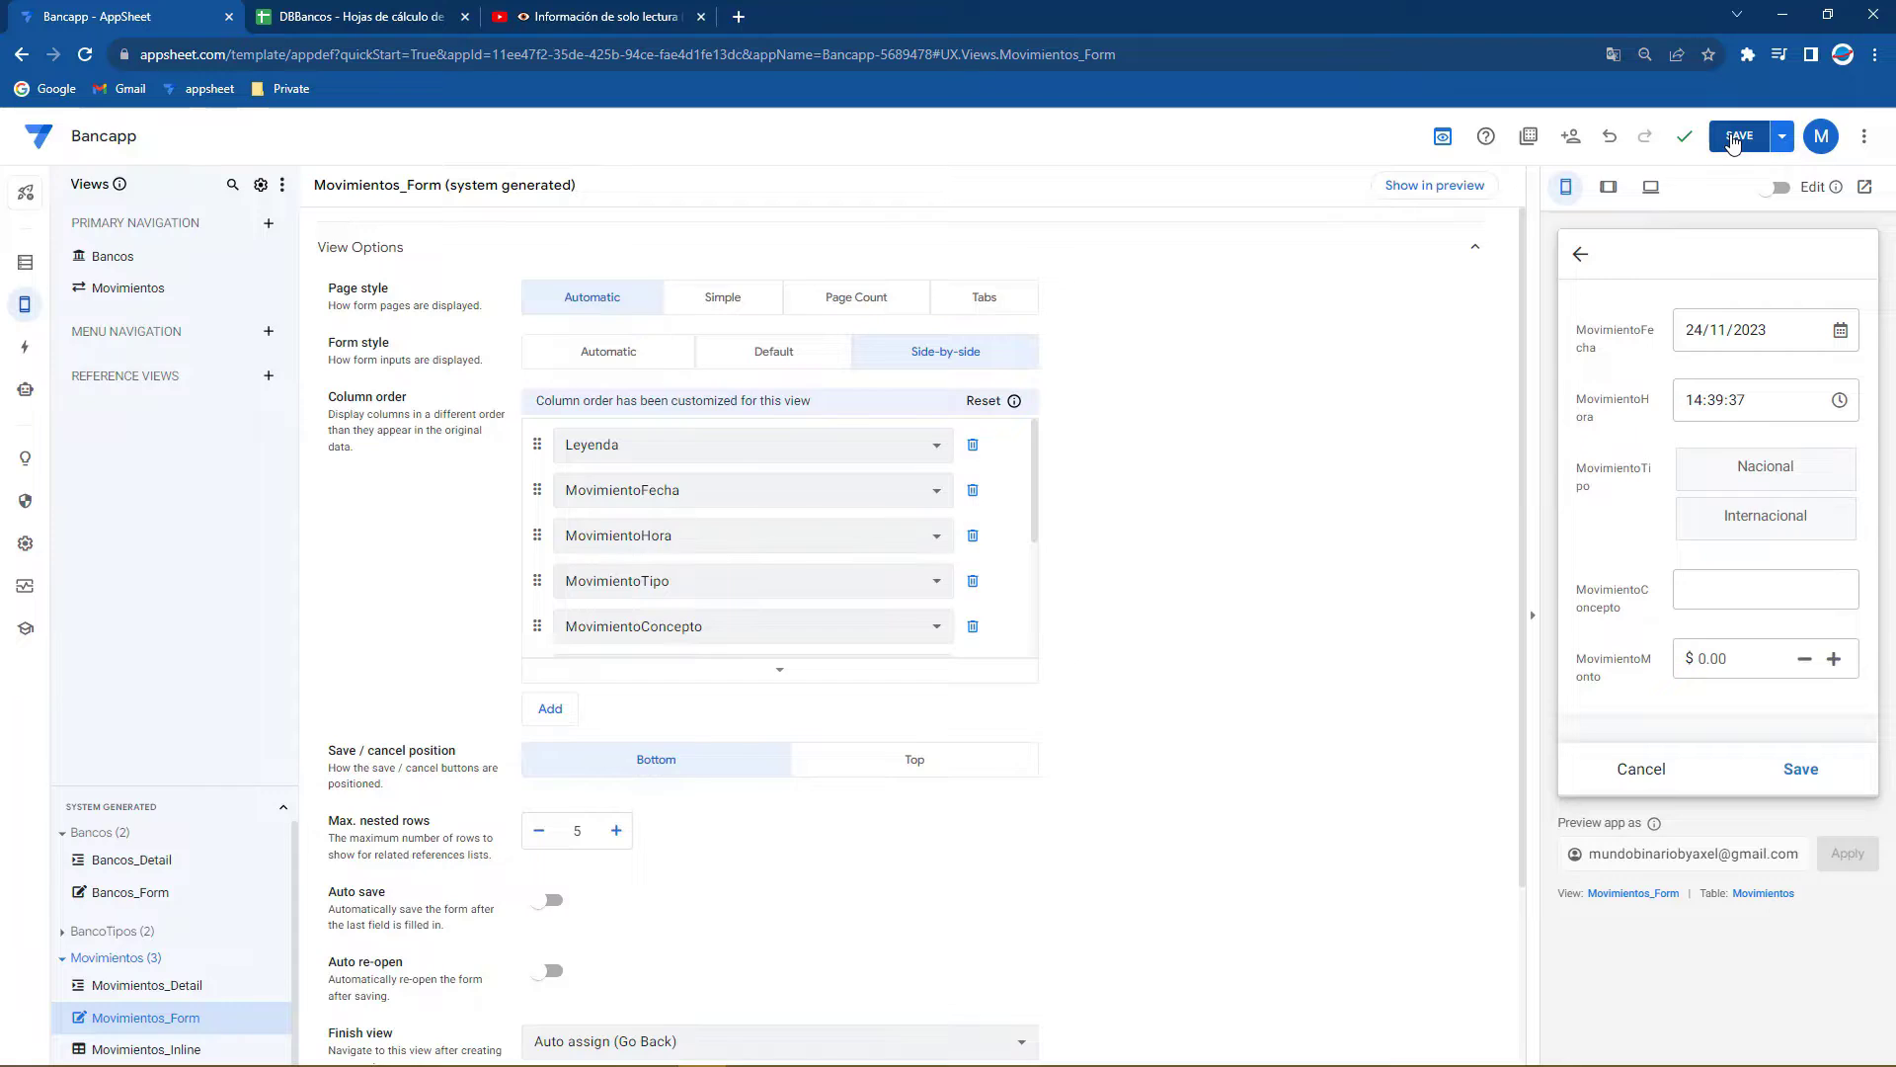
click(1733, 144)
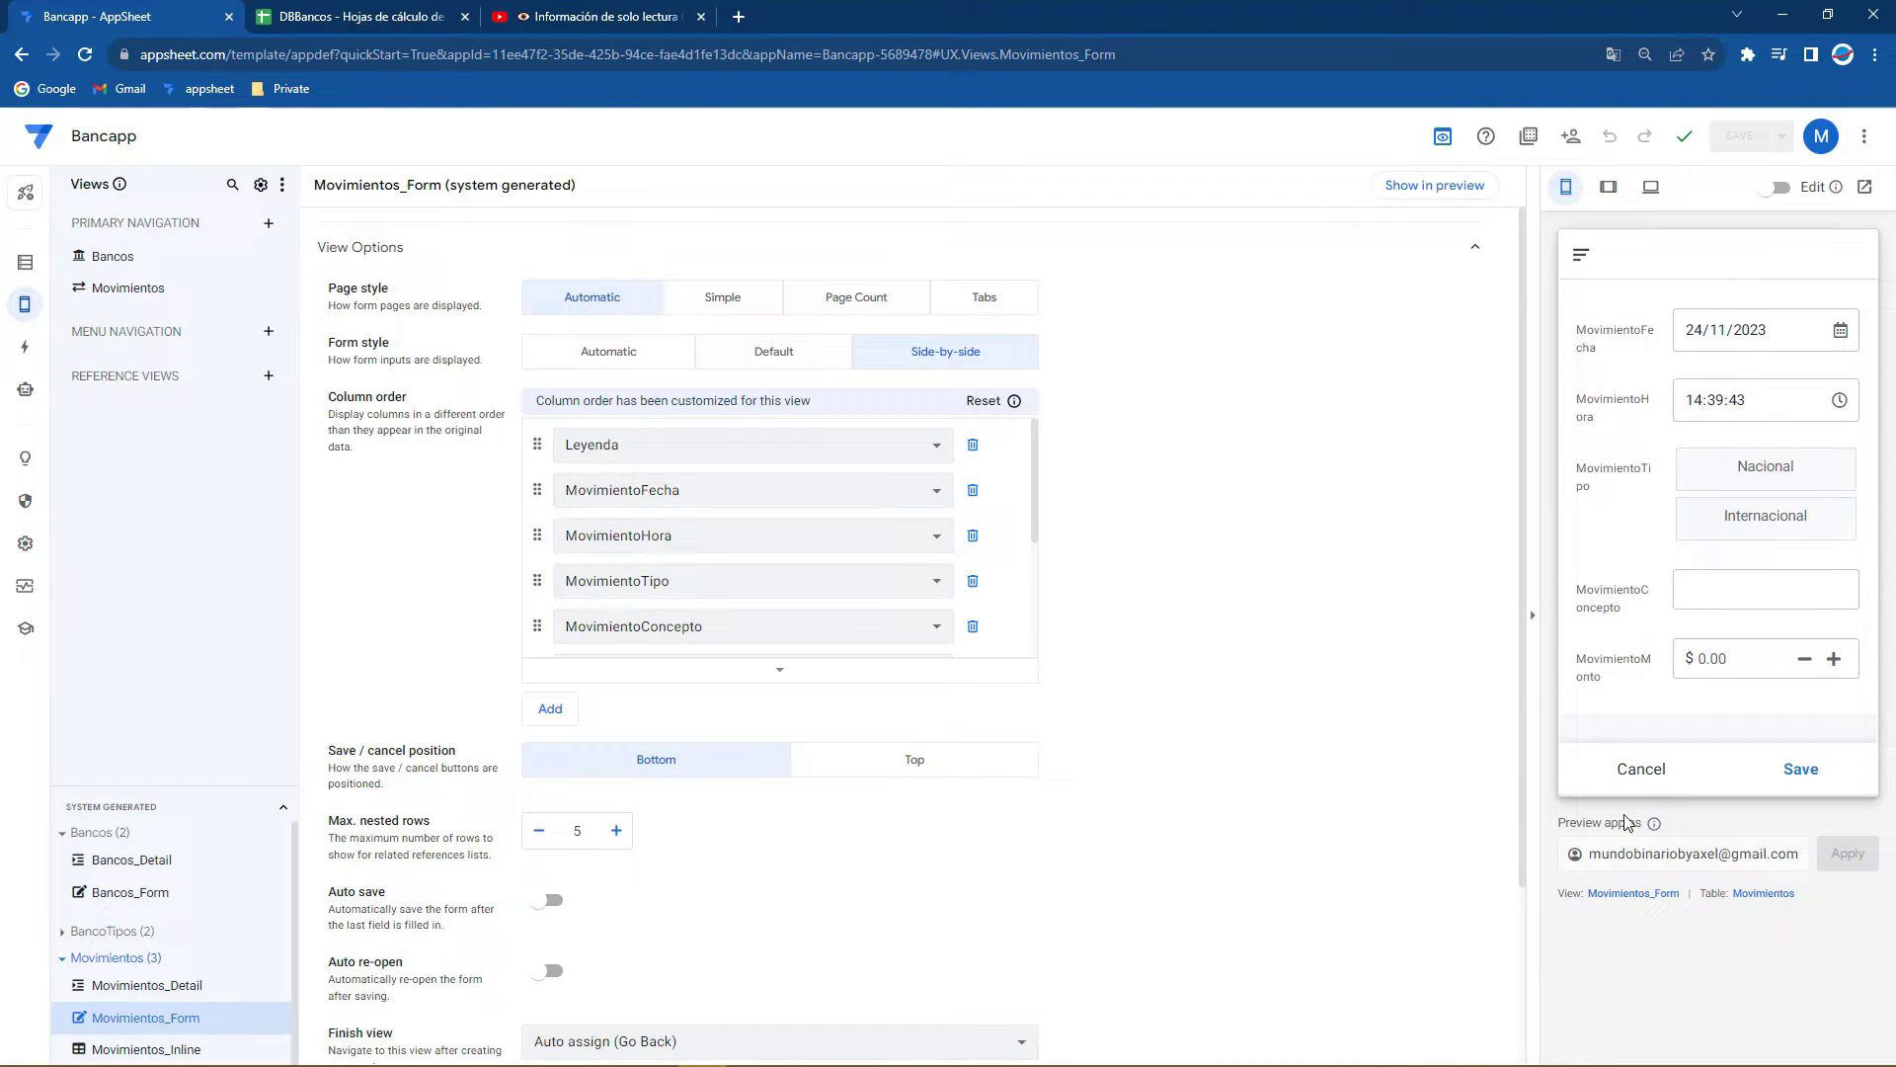
Add a Movimientos virtual column named IndicacionesVirtual with the empty-text formula ""
click(1764, 894)
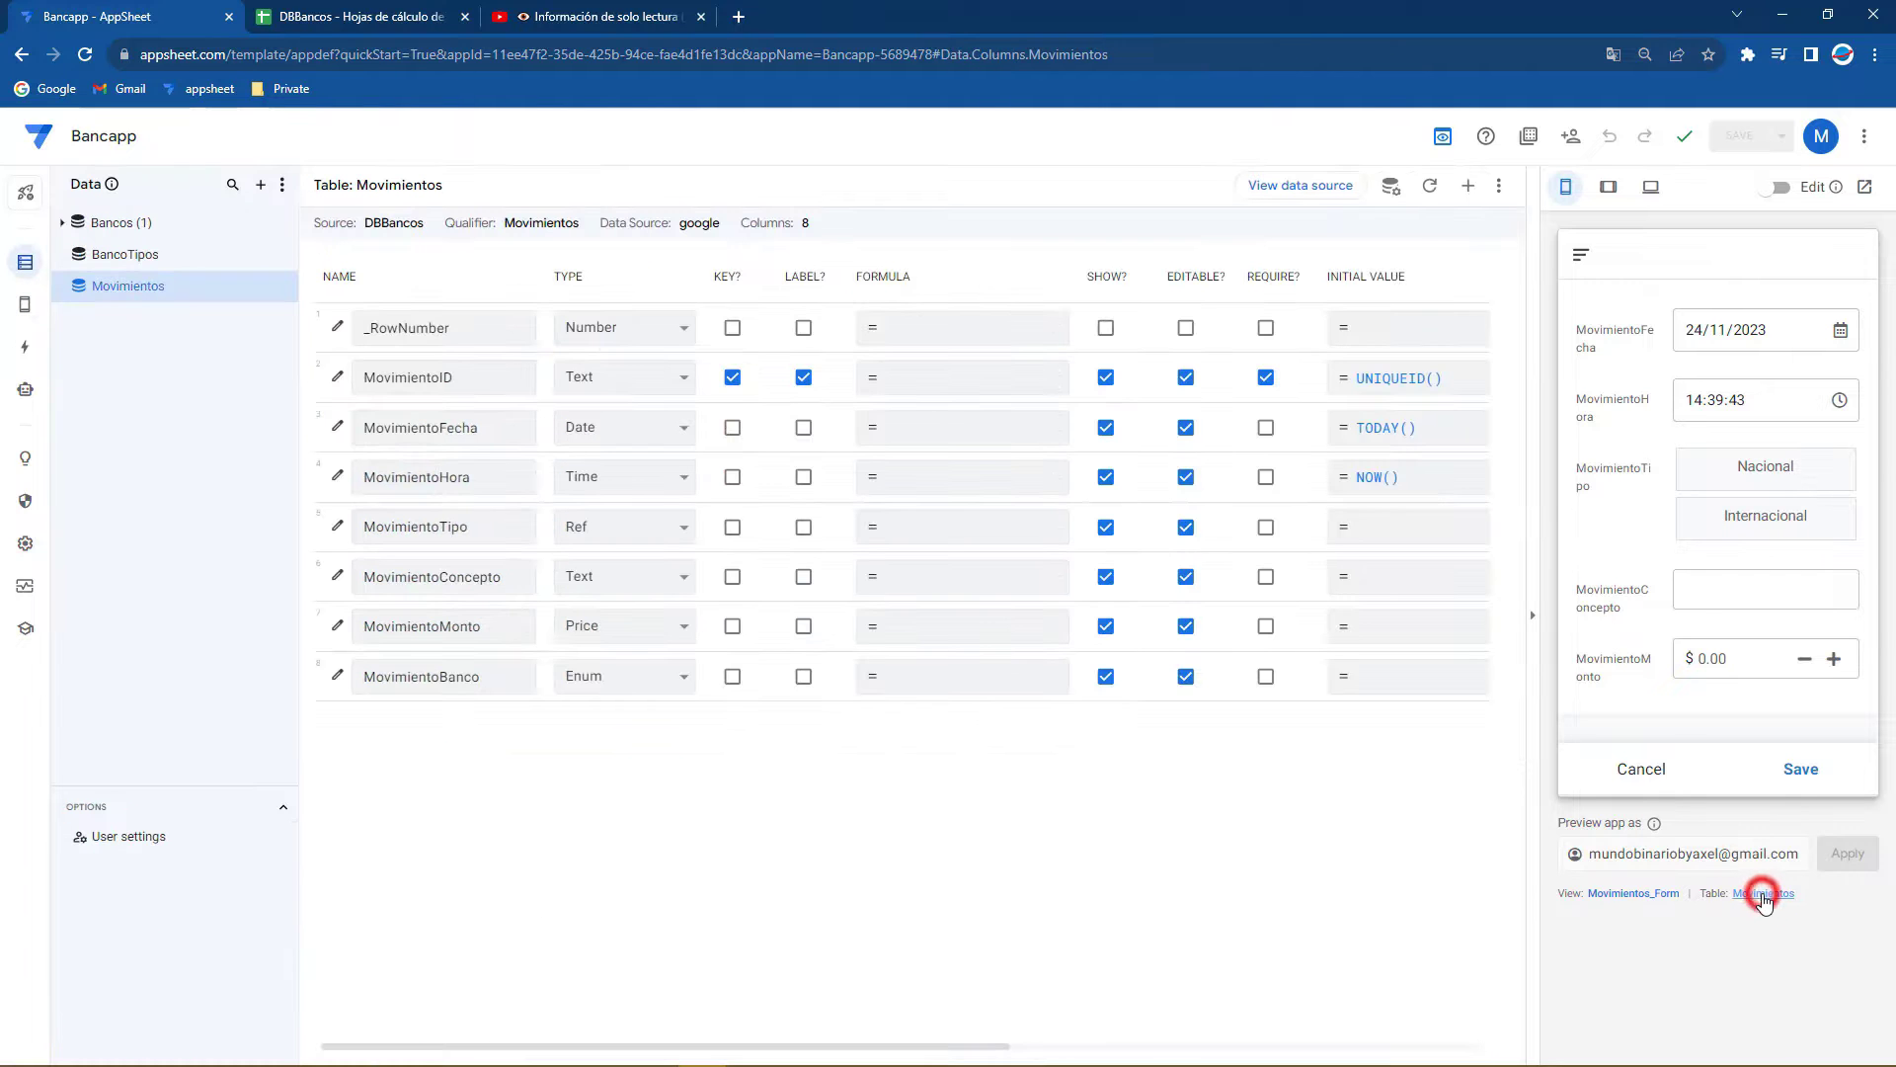
click(1469, 188)
click(988, 285)
drag(1054, 284, 775, 296)
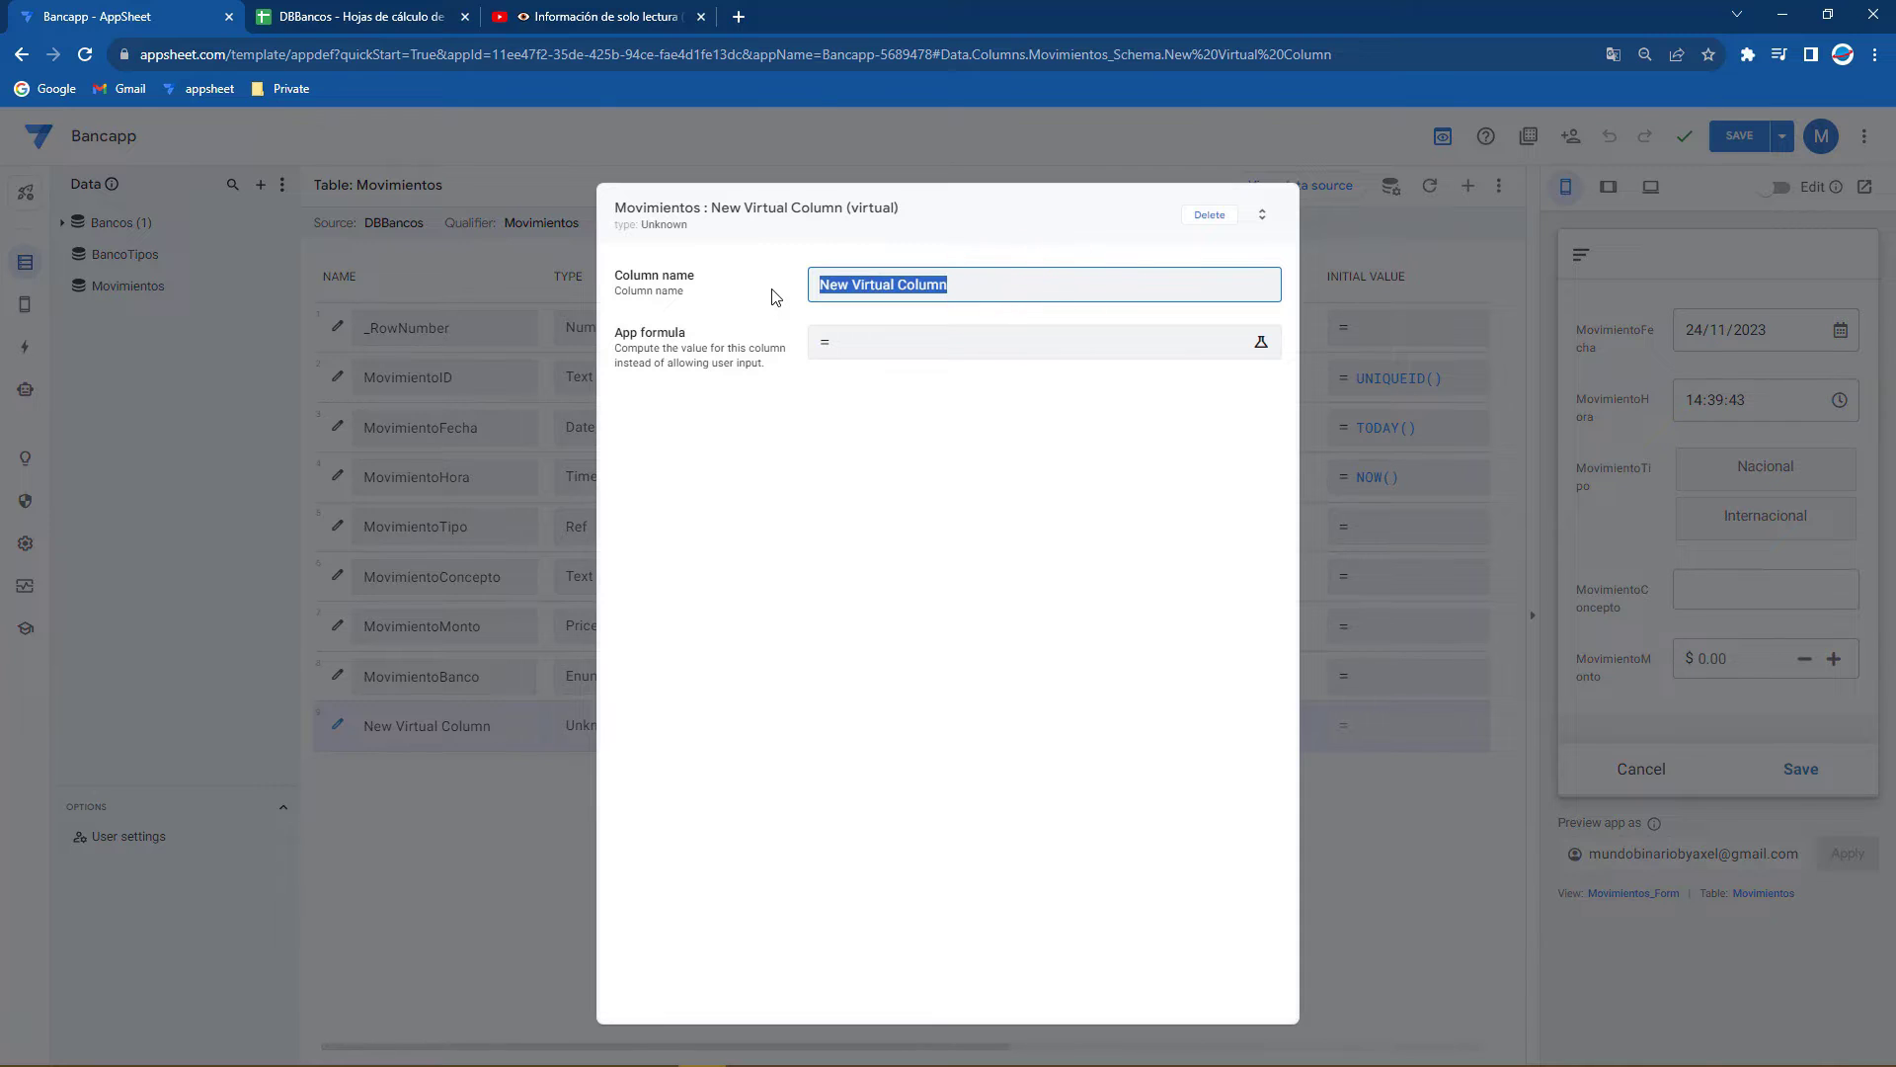
key(BackSpace)
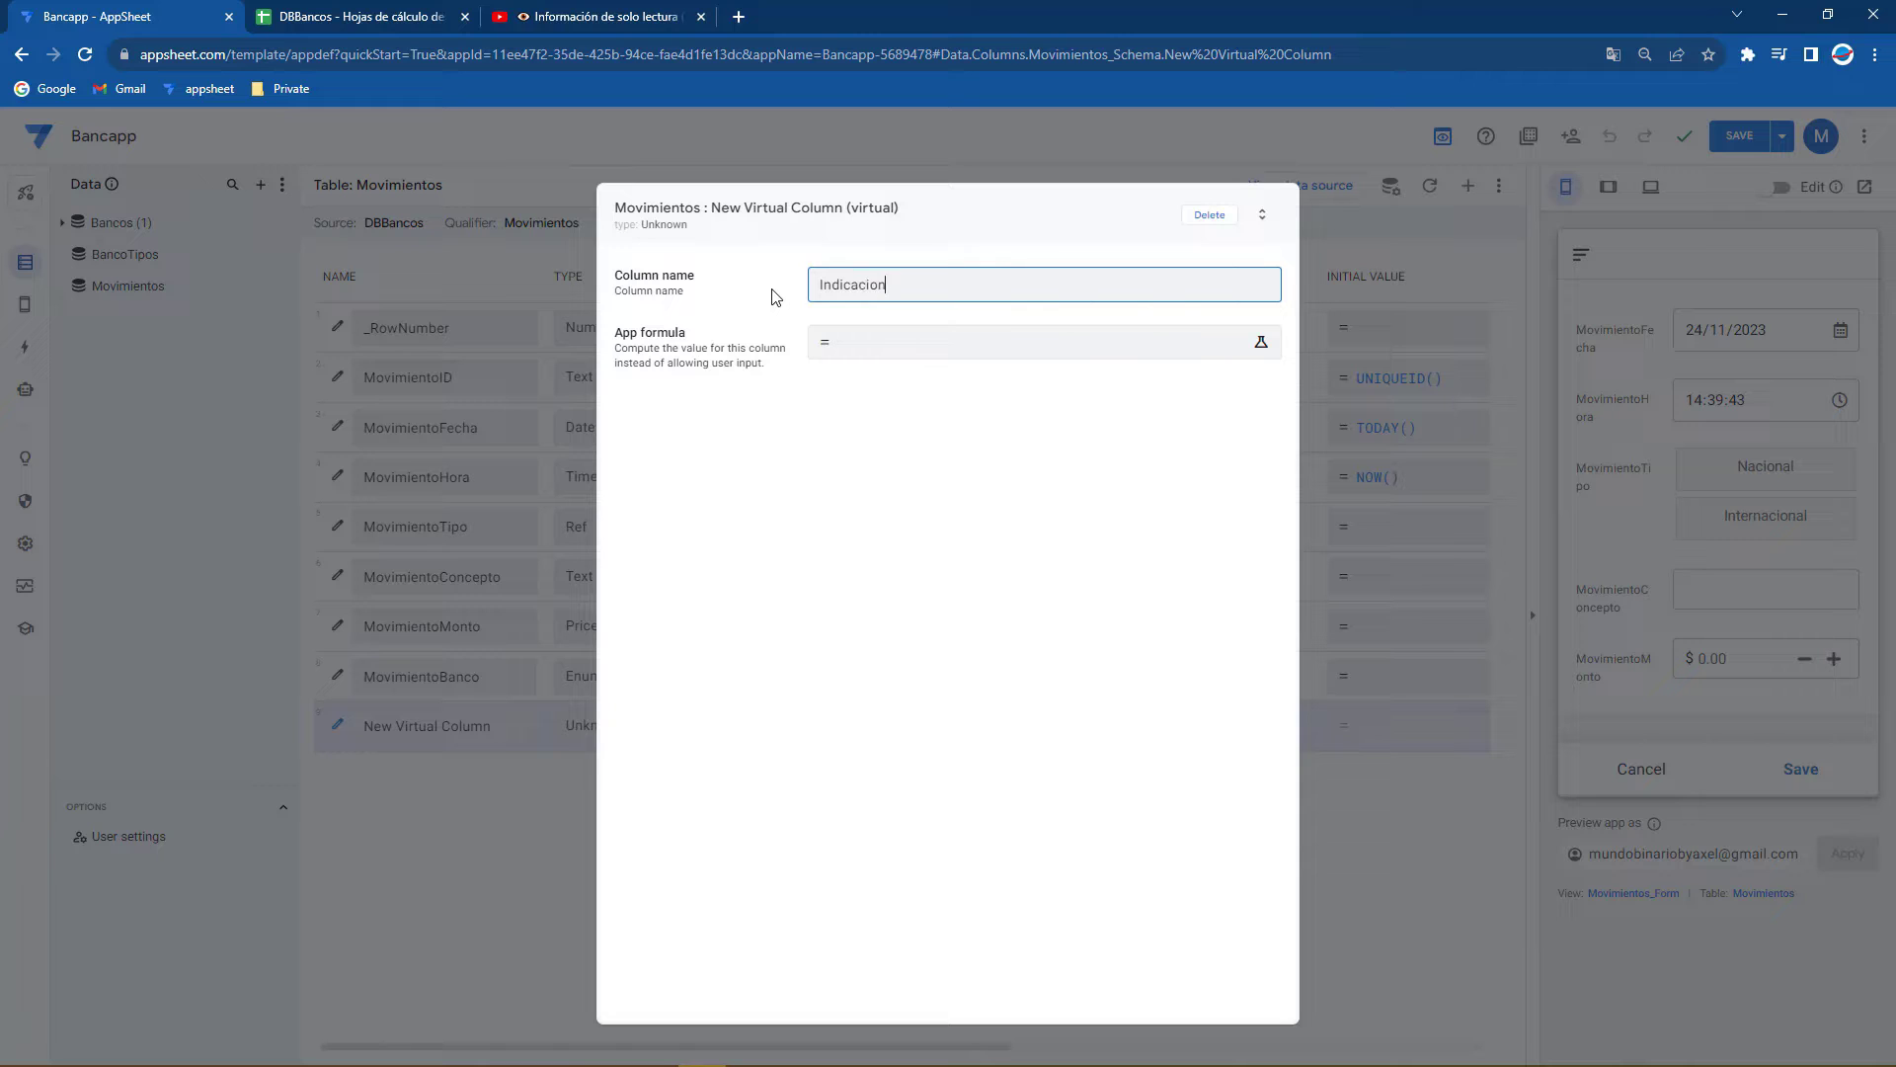
text(IndicacionesVirtual)
click(844, 348)
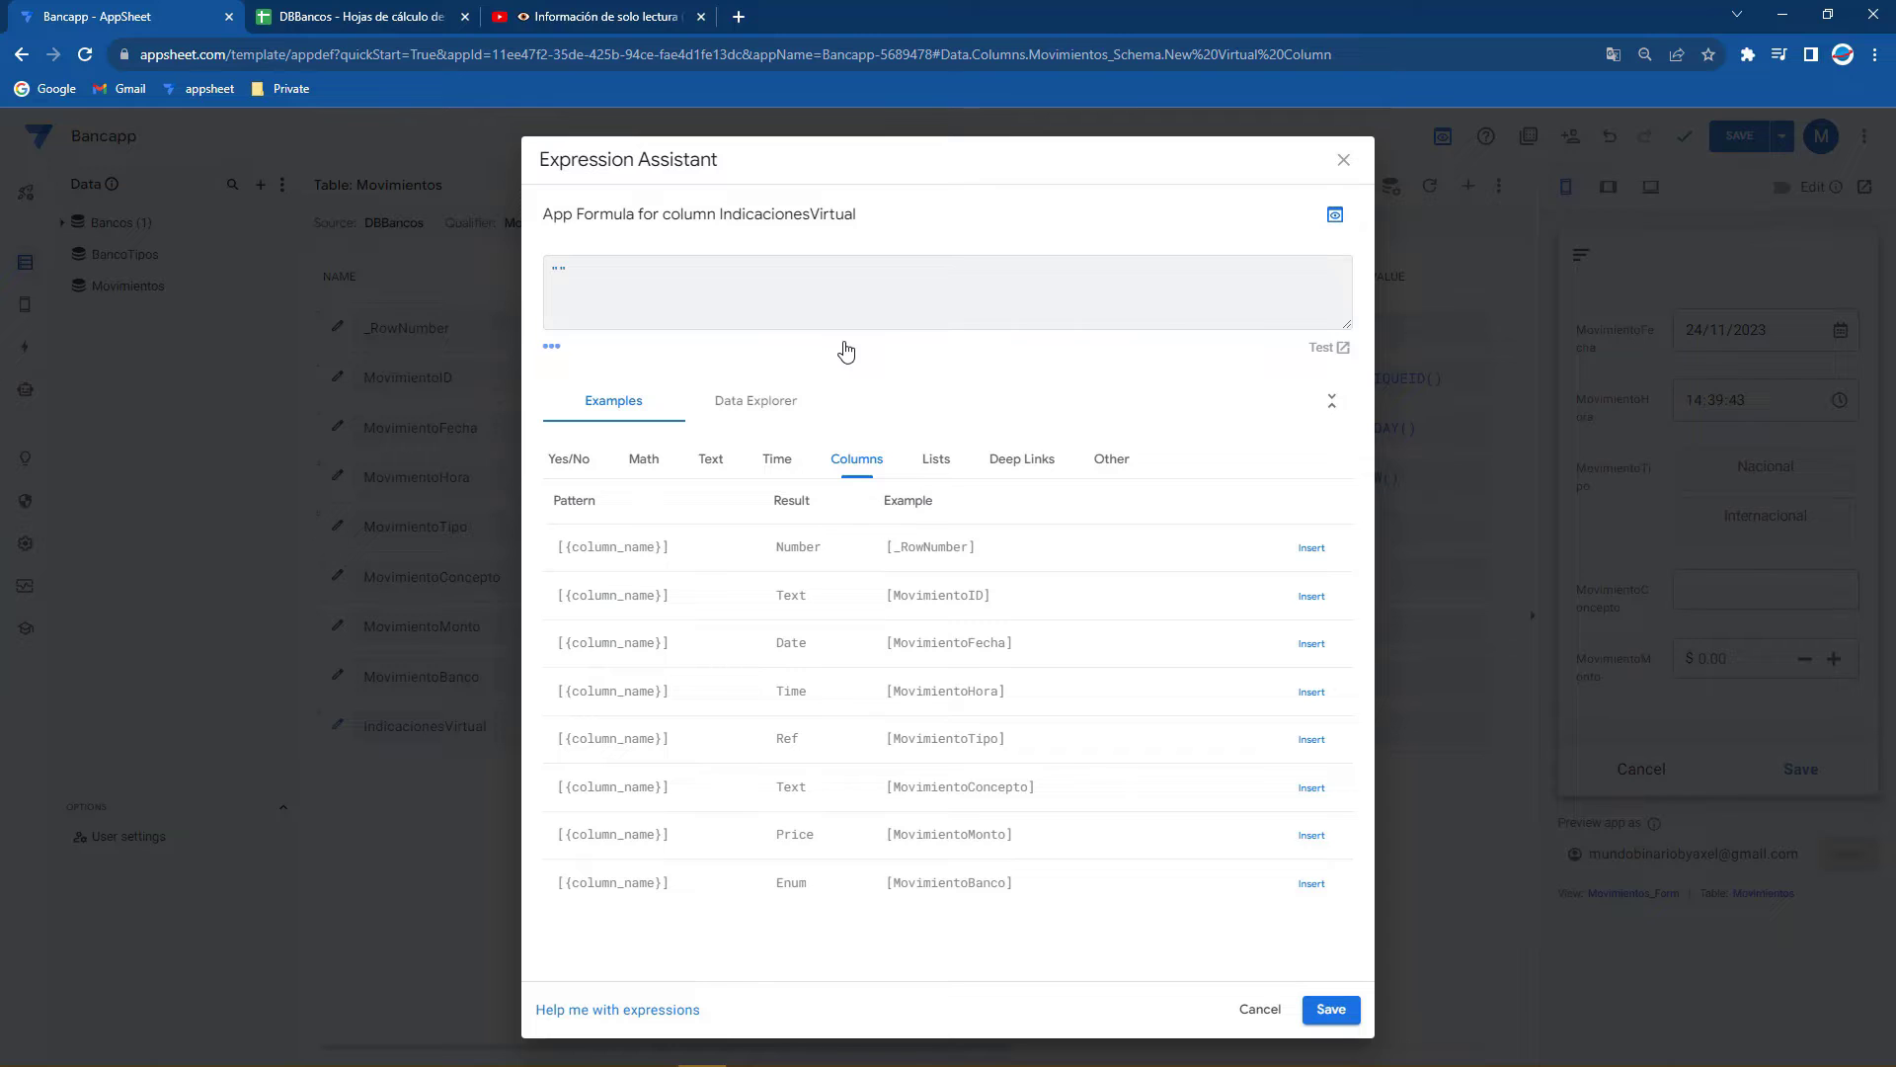
click(1331, 1009)
Finish the new column and set IndicacionesVirtual's type to Show
click(1219, 222)
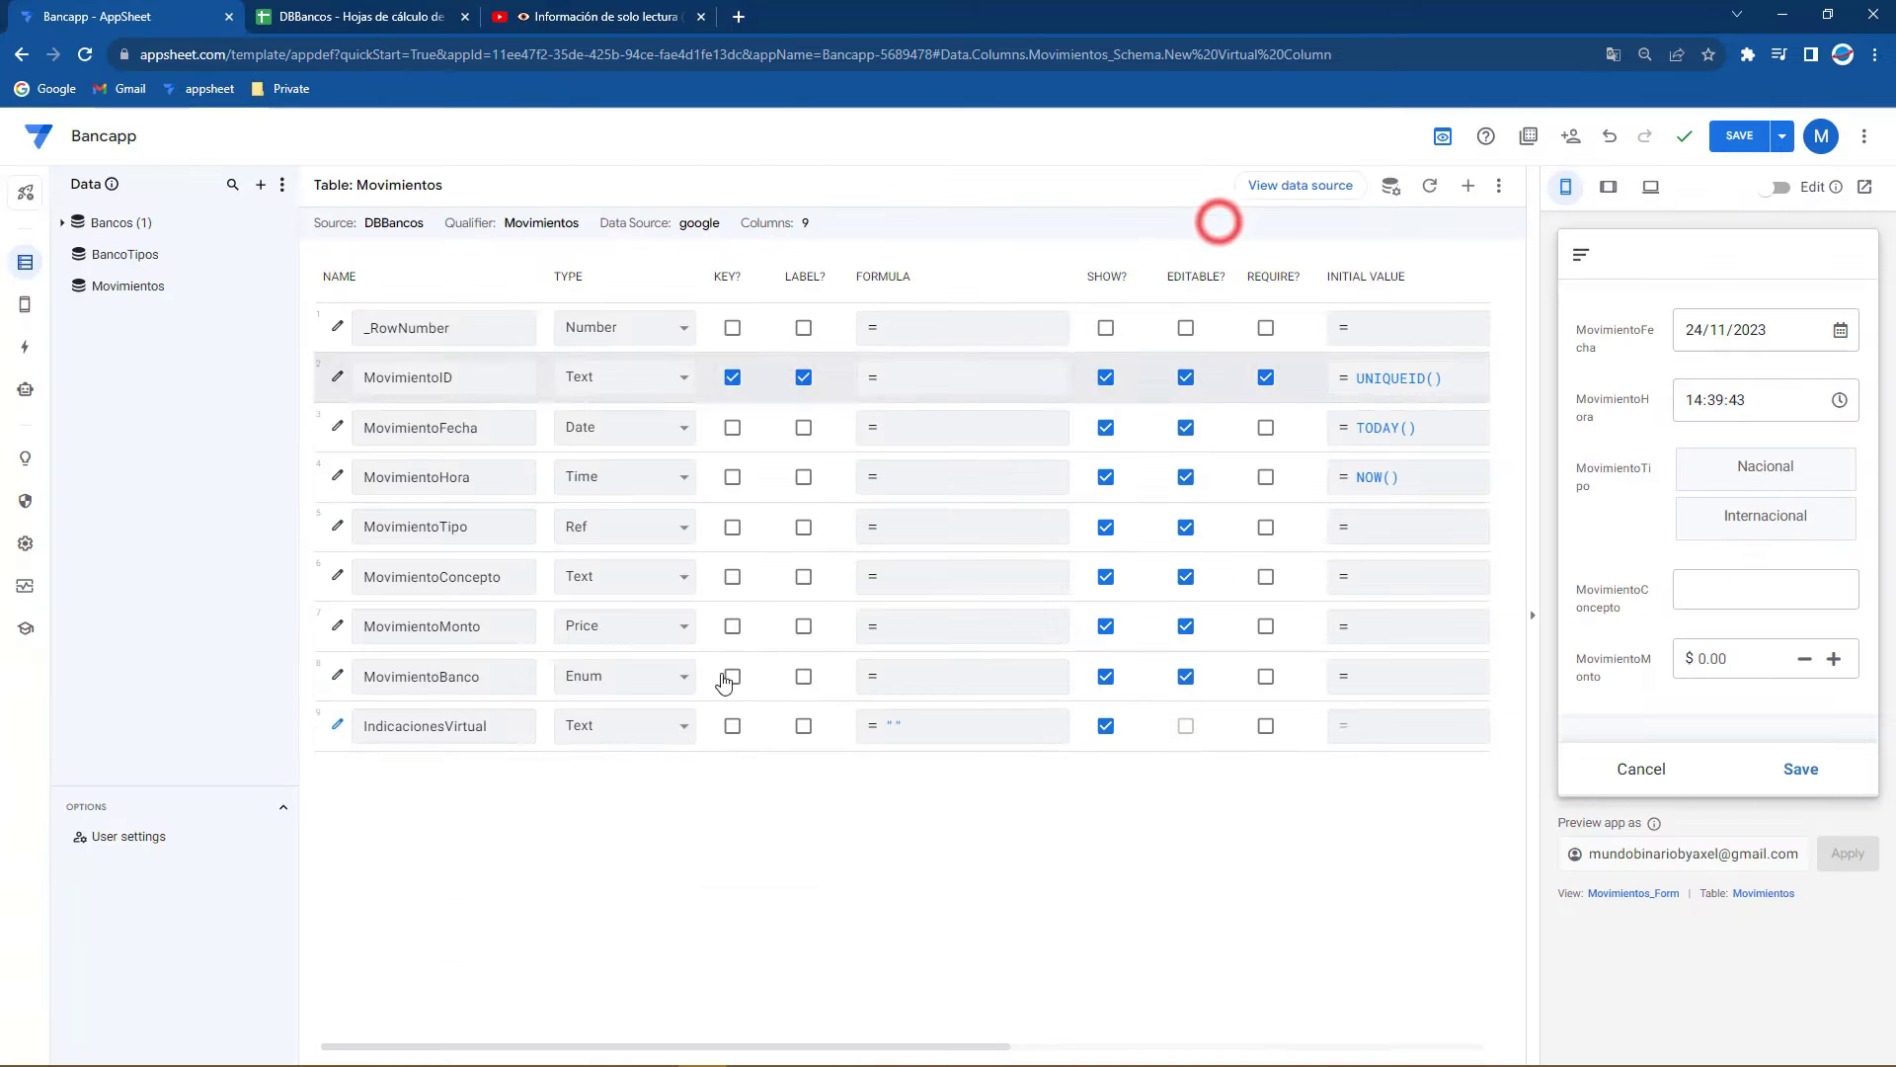
click(662, 726)
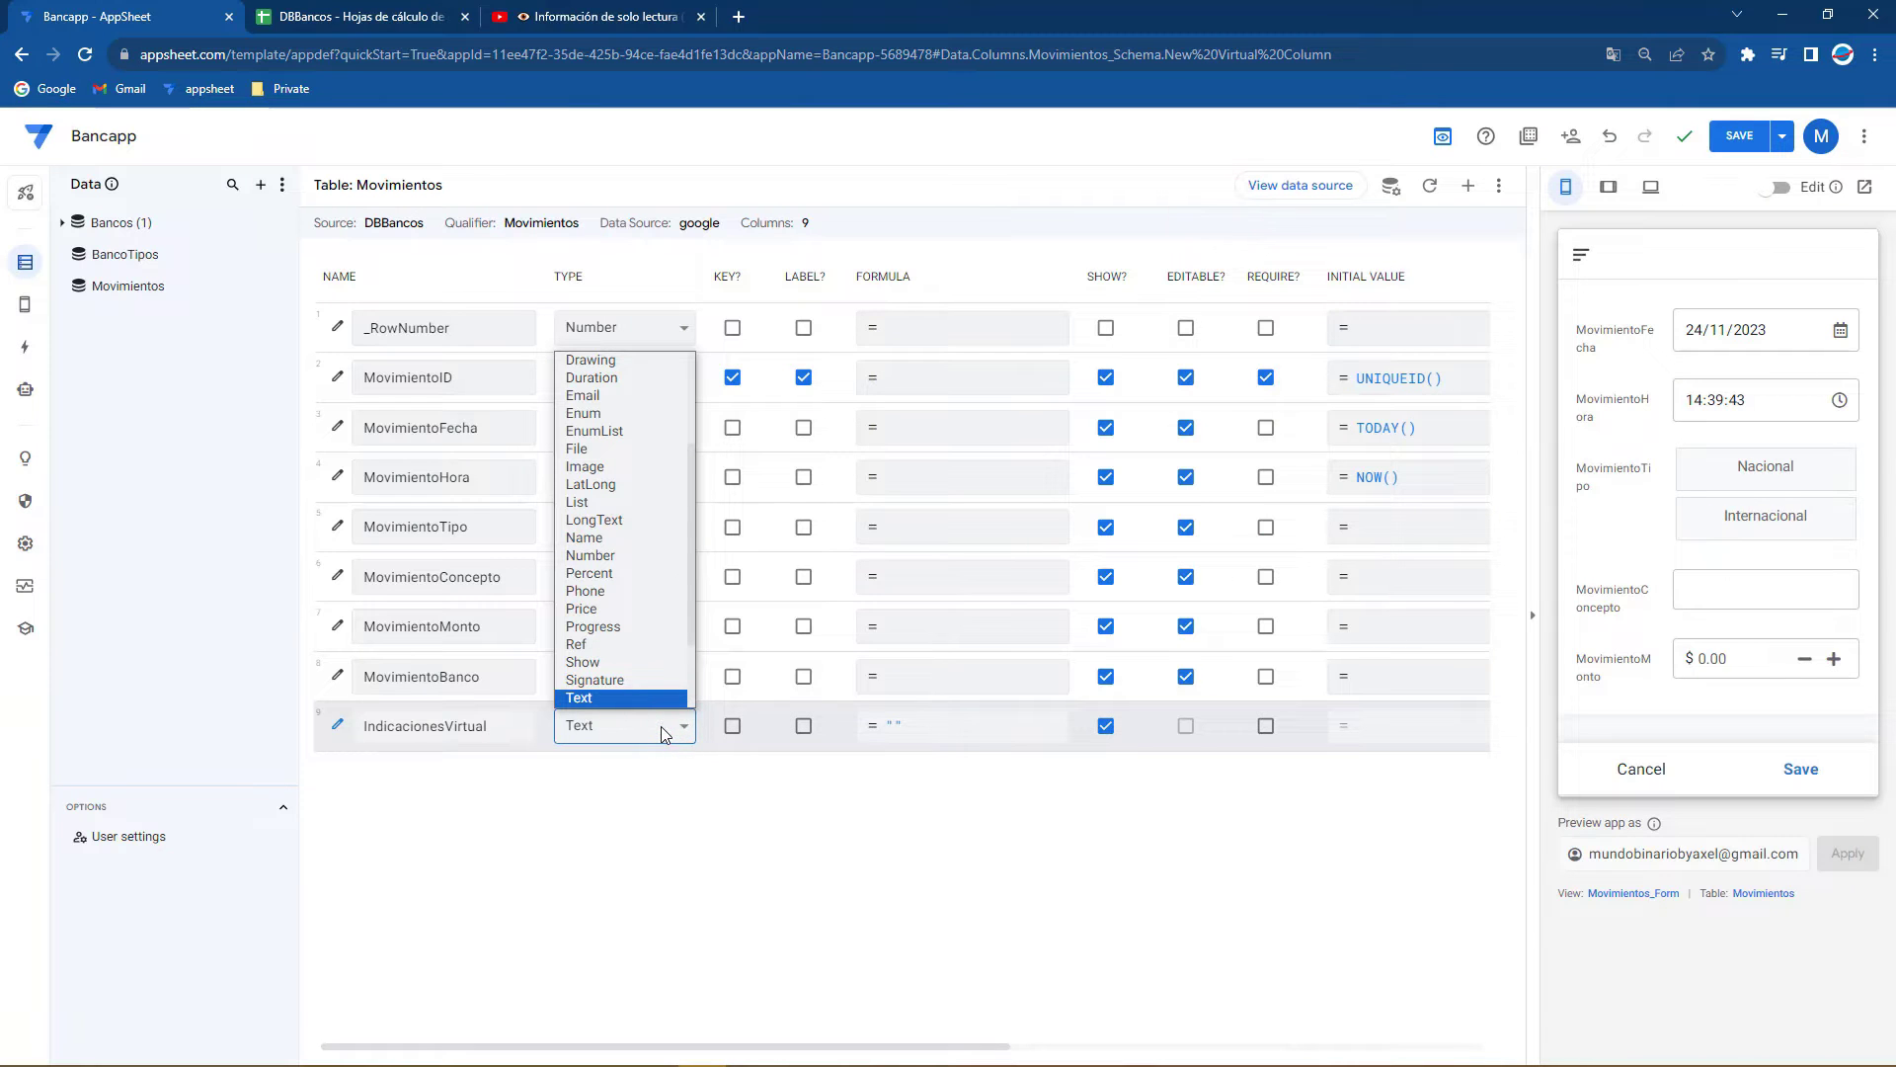
key(s)
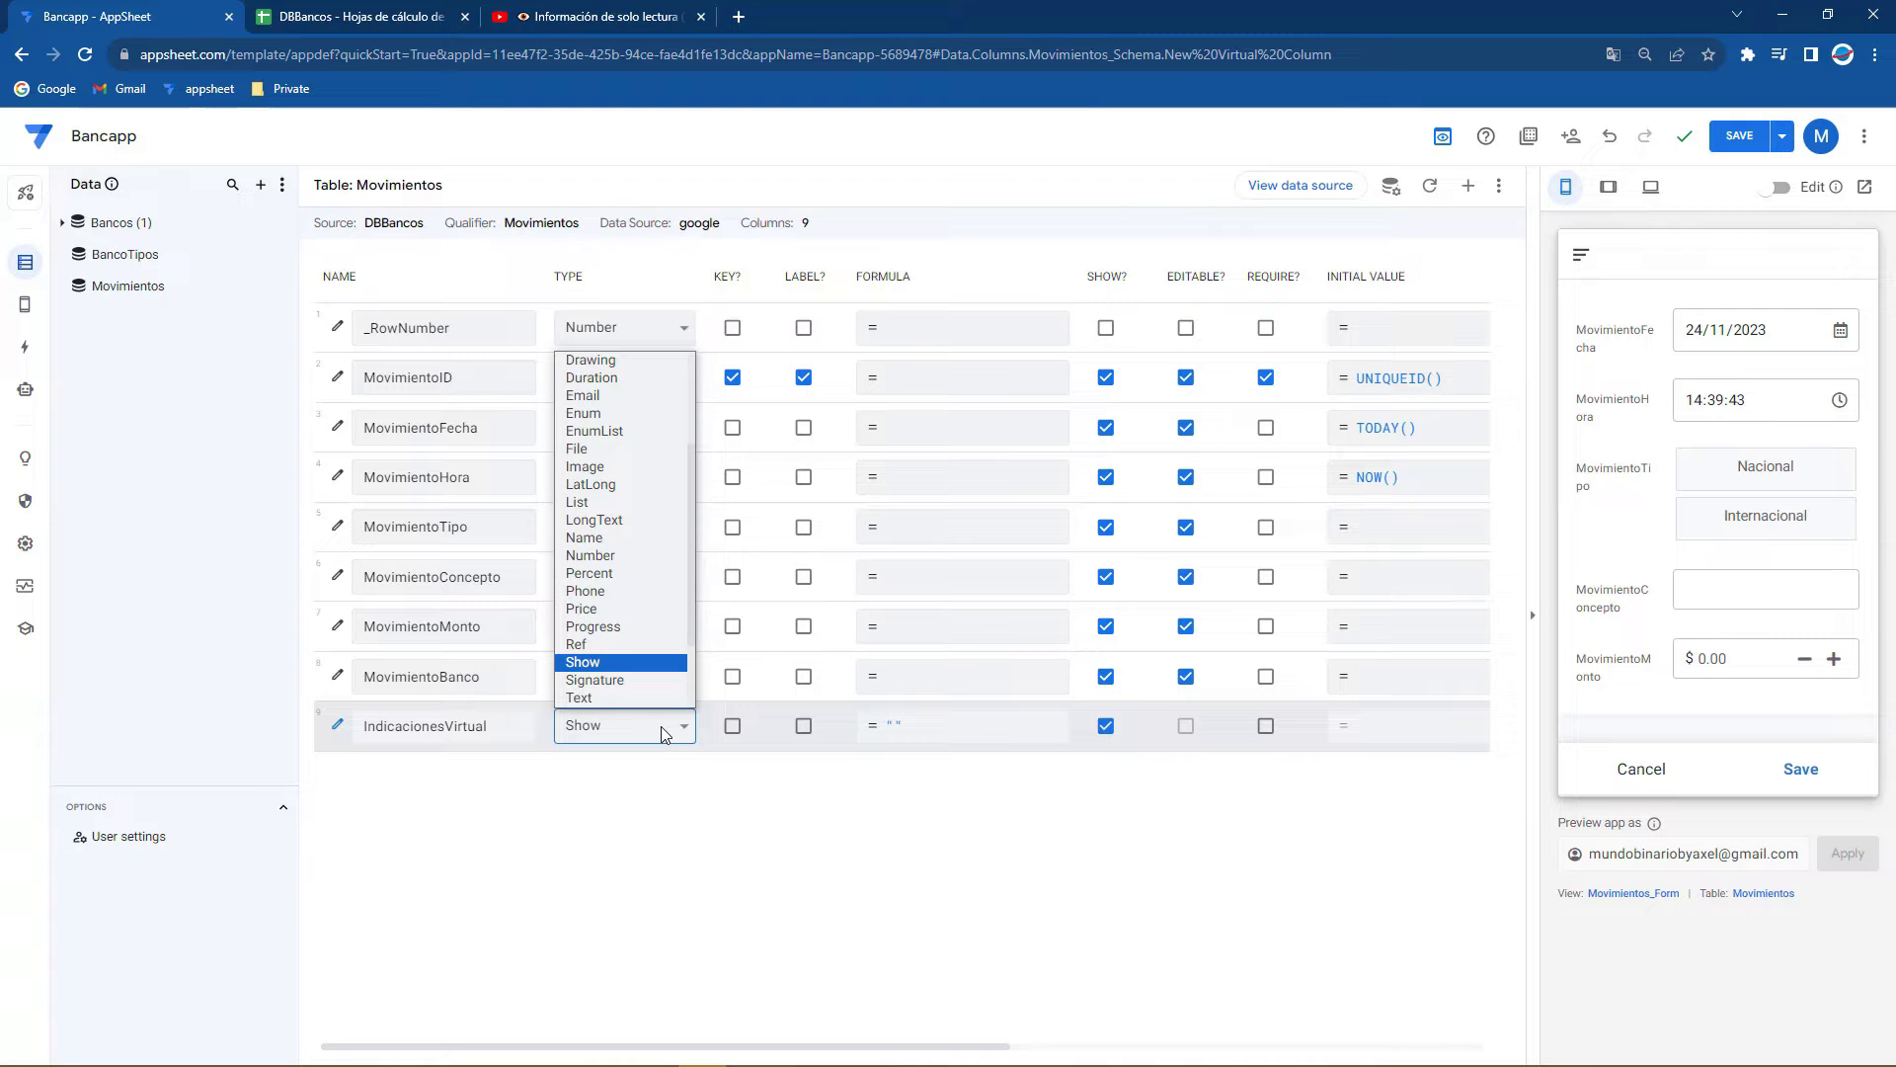
key(Return)
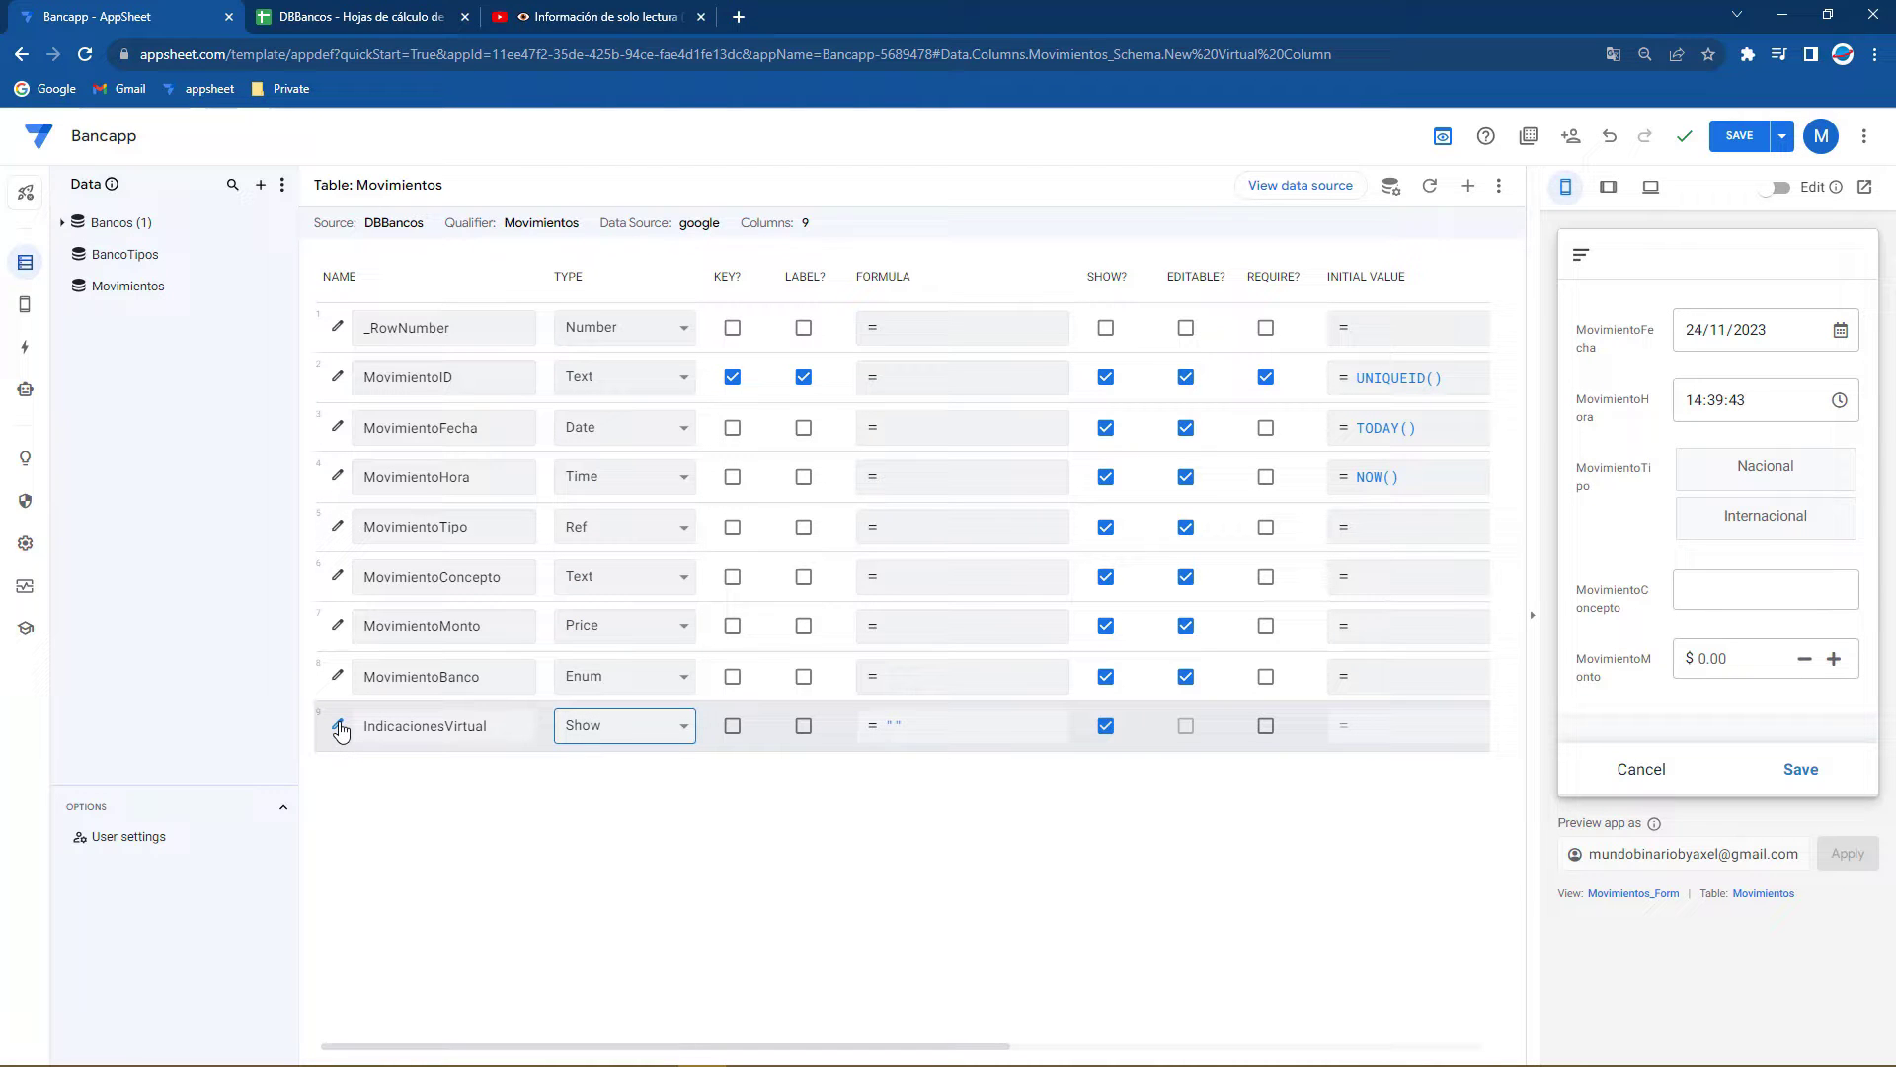
Give IndicacionesVirtual category Text with content "Llenar todos los datos necesarios"
click(337, 726)
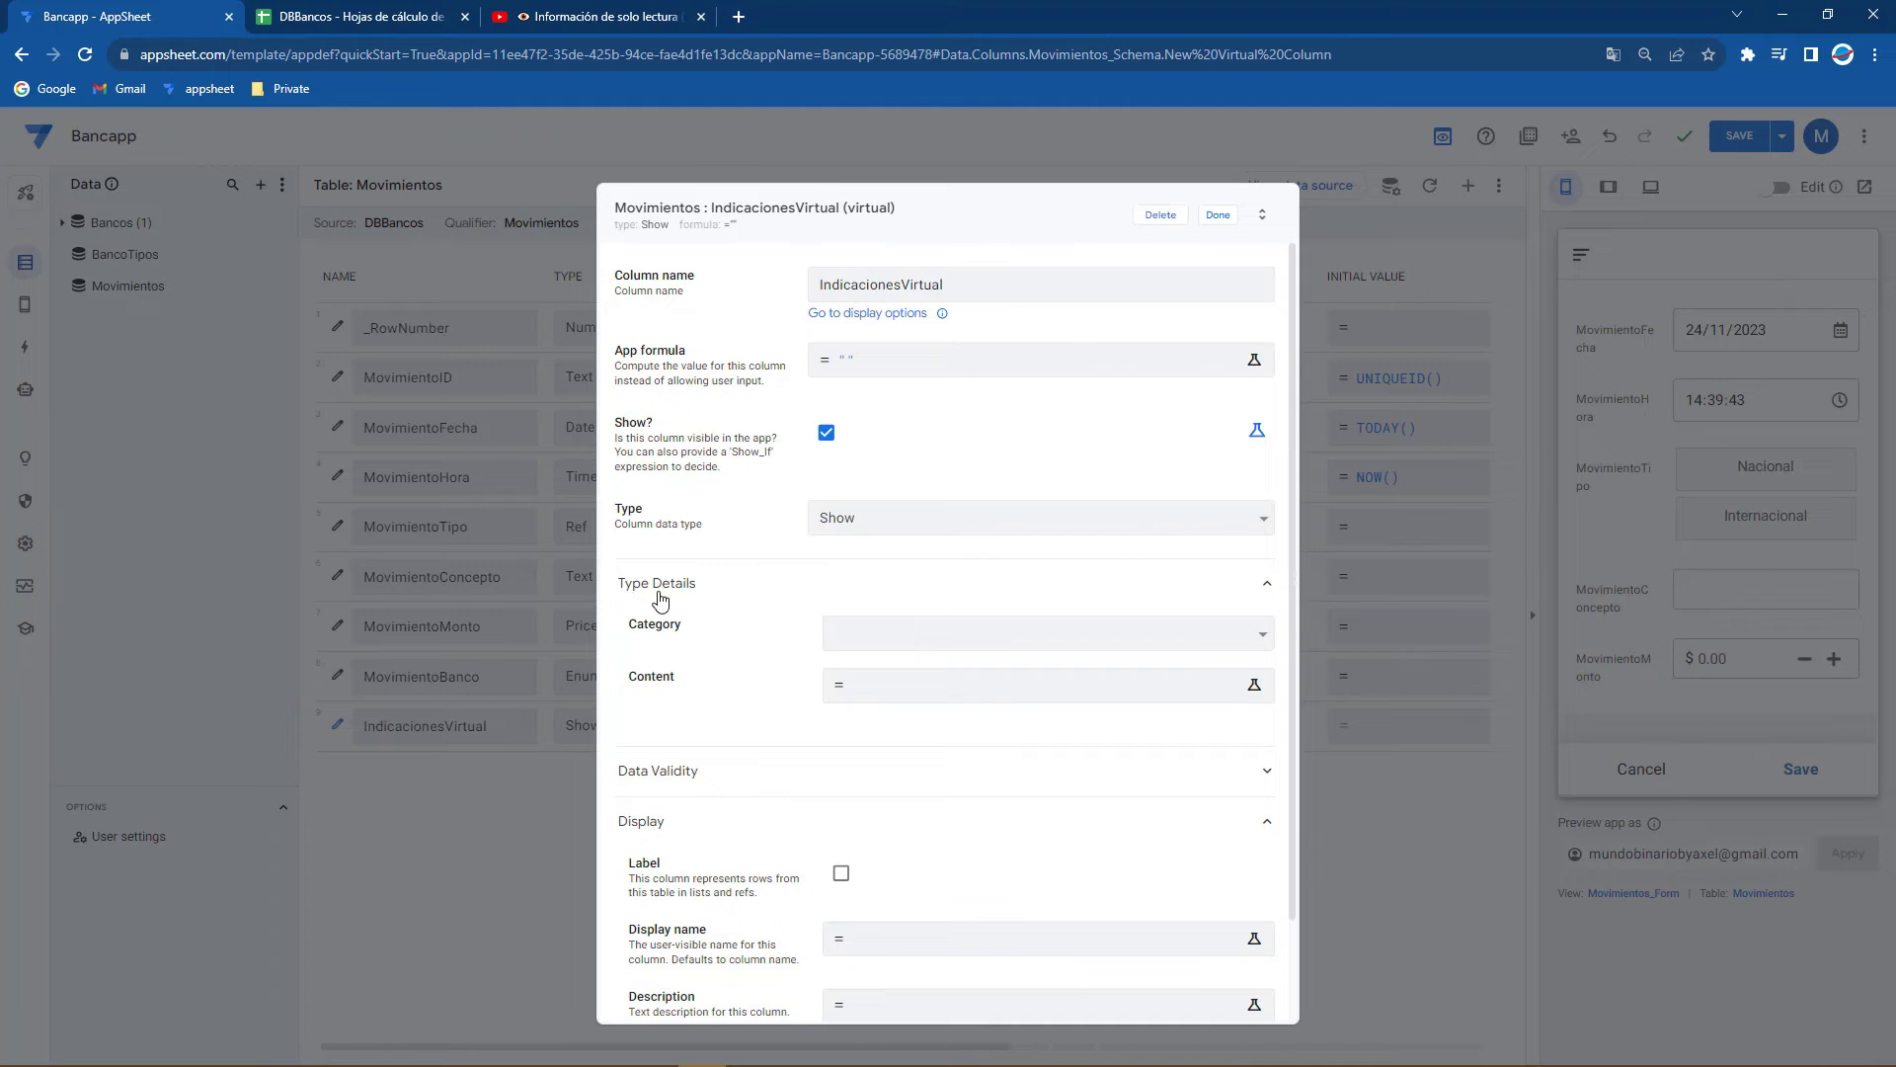
click(889, 637)
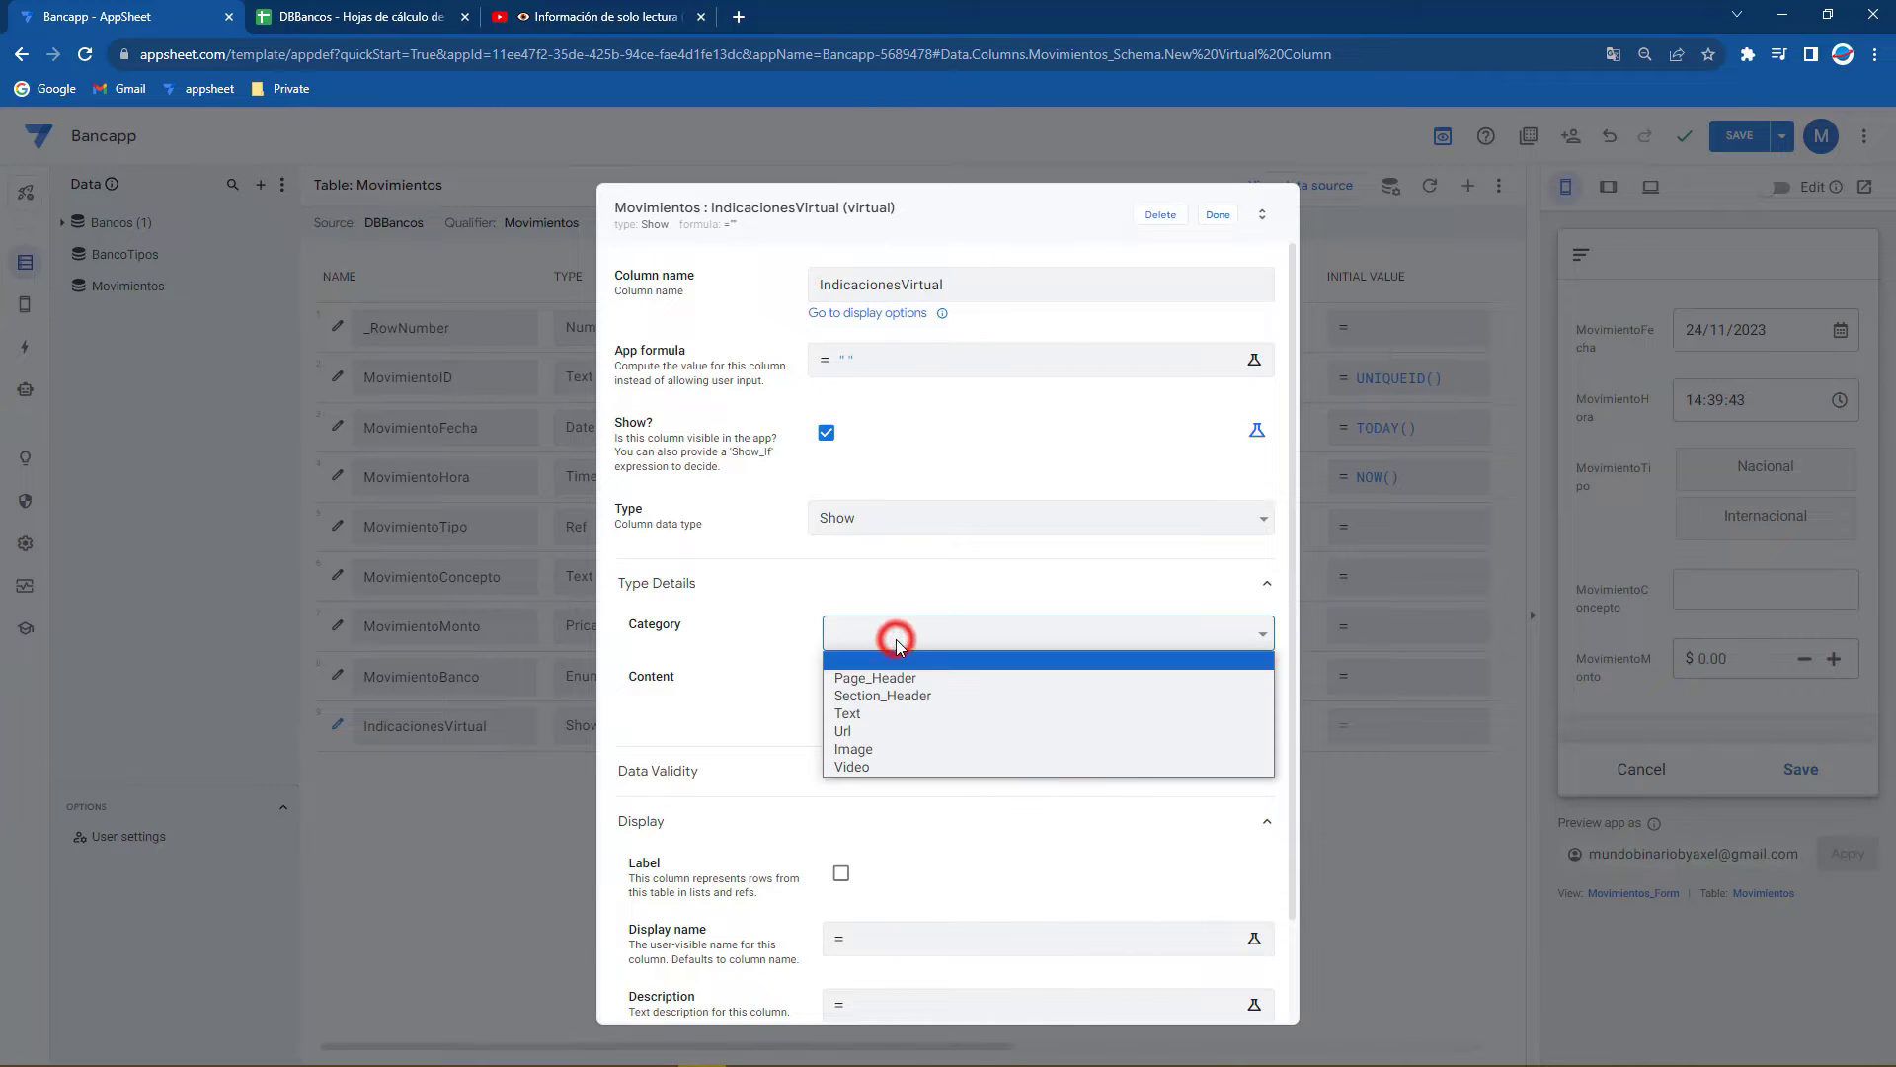
click(878, 713)
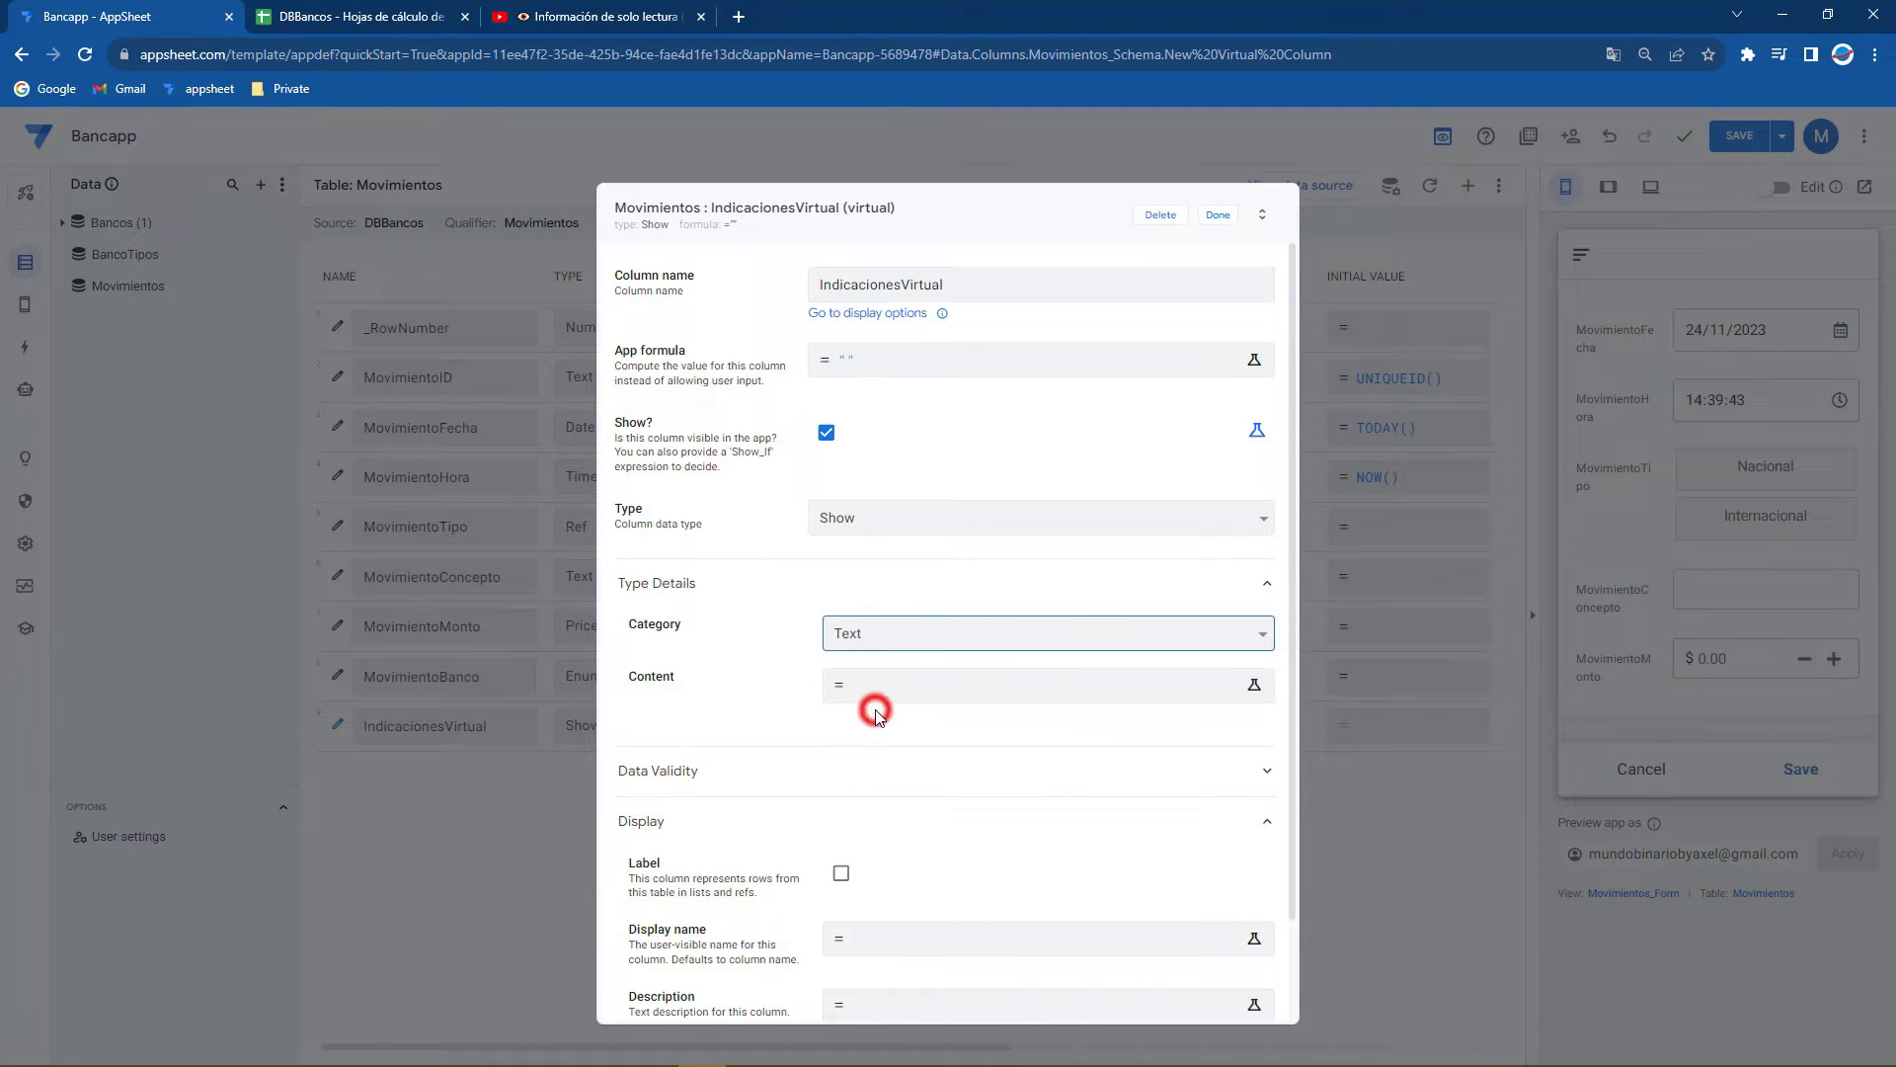
click(875, 632)
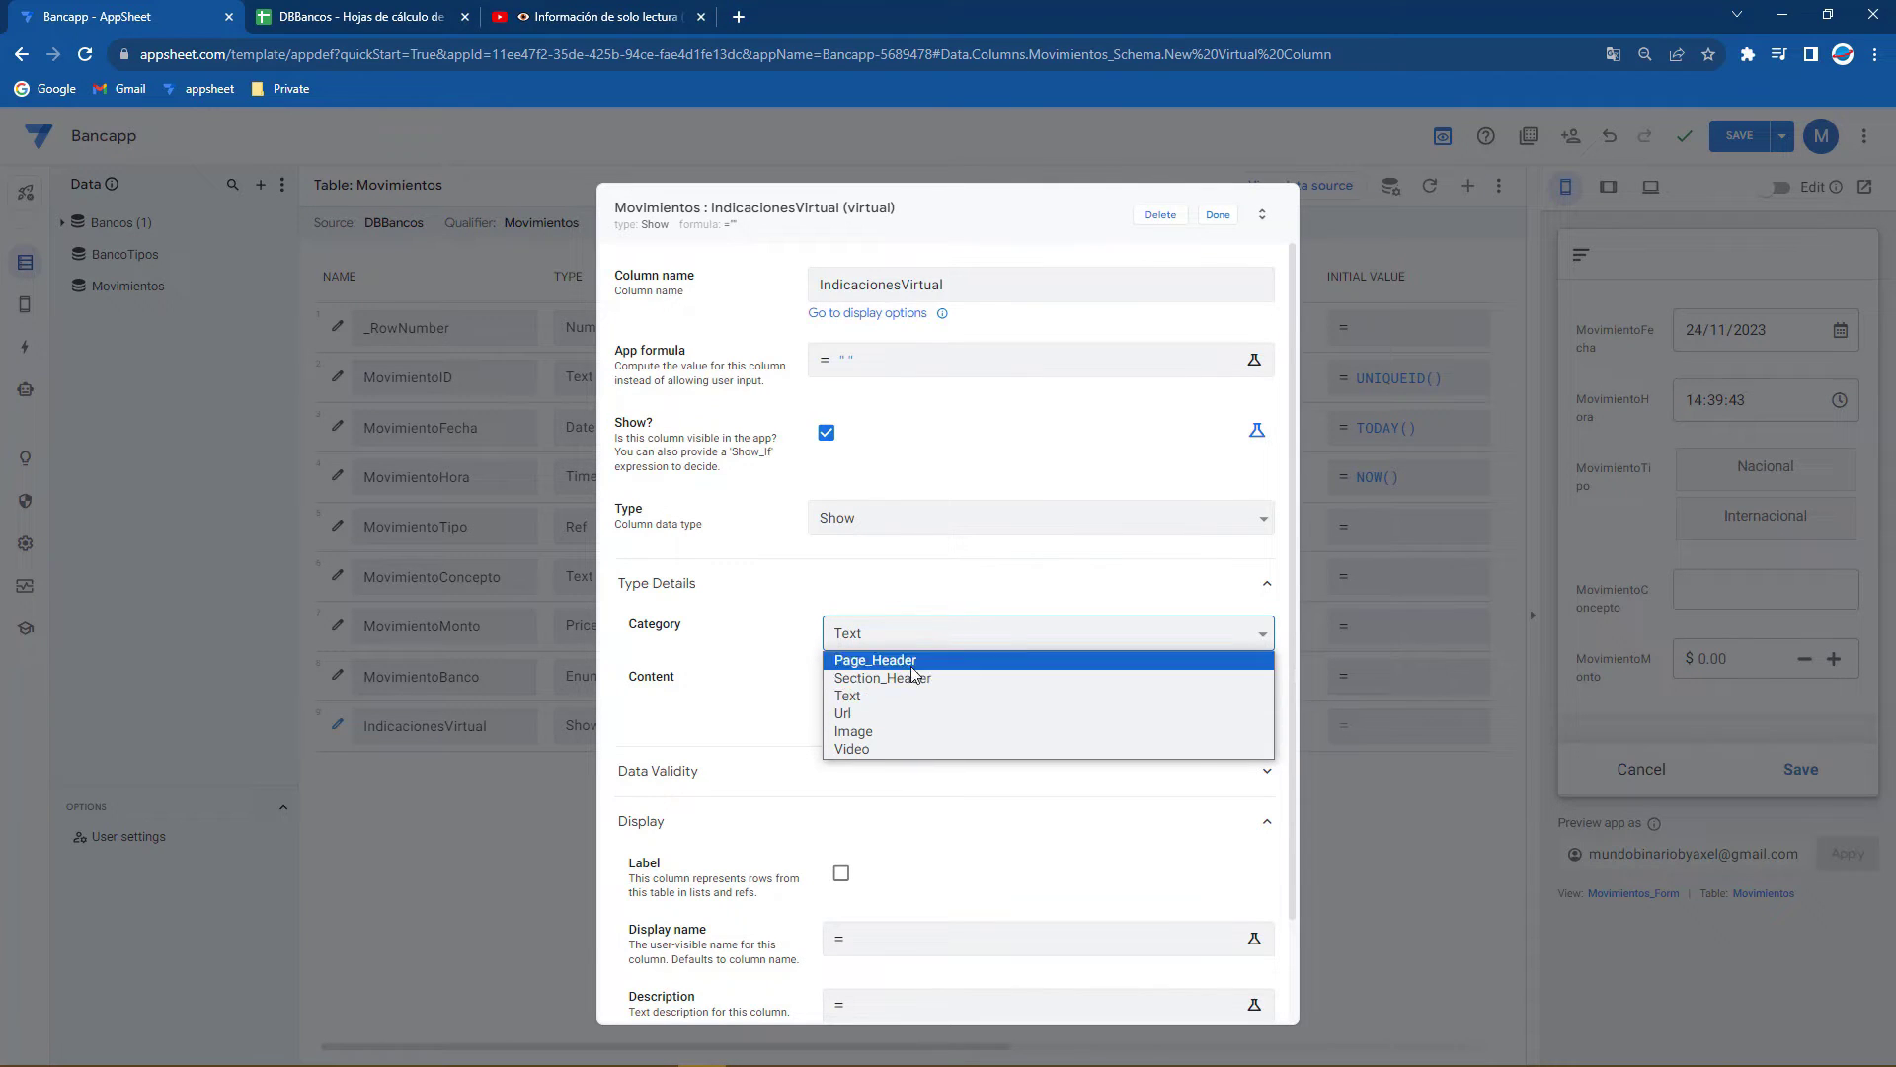
click(916, 700)
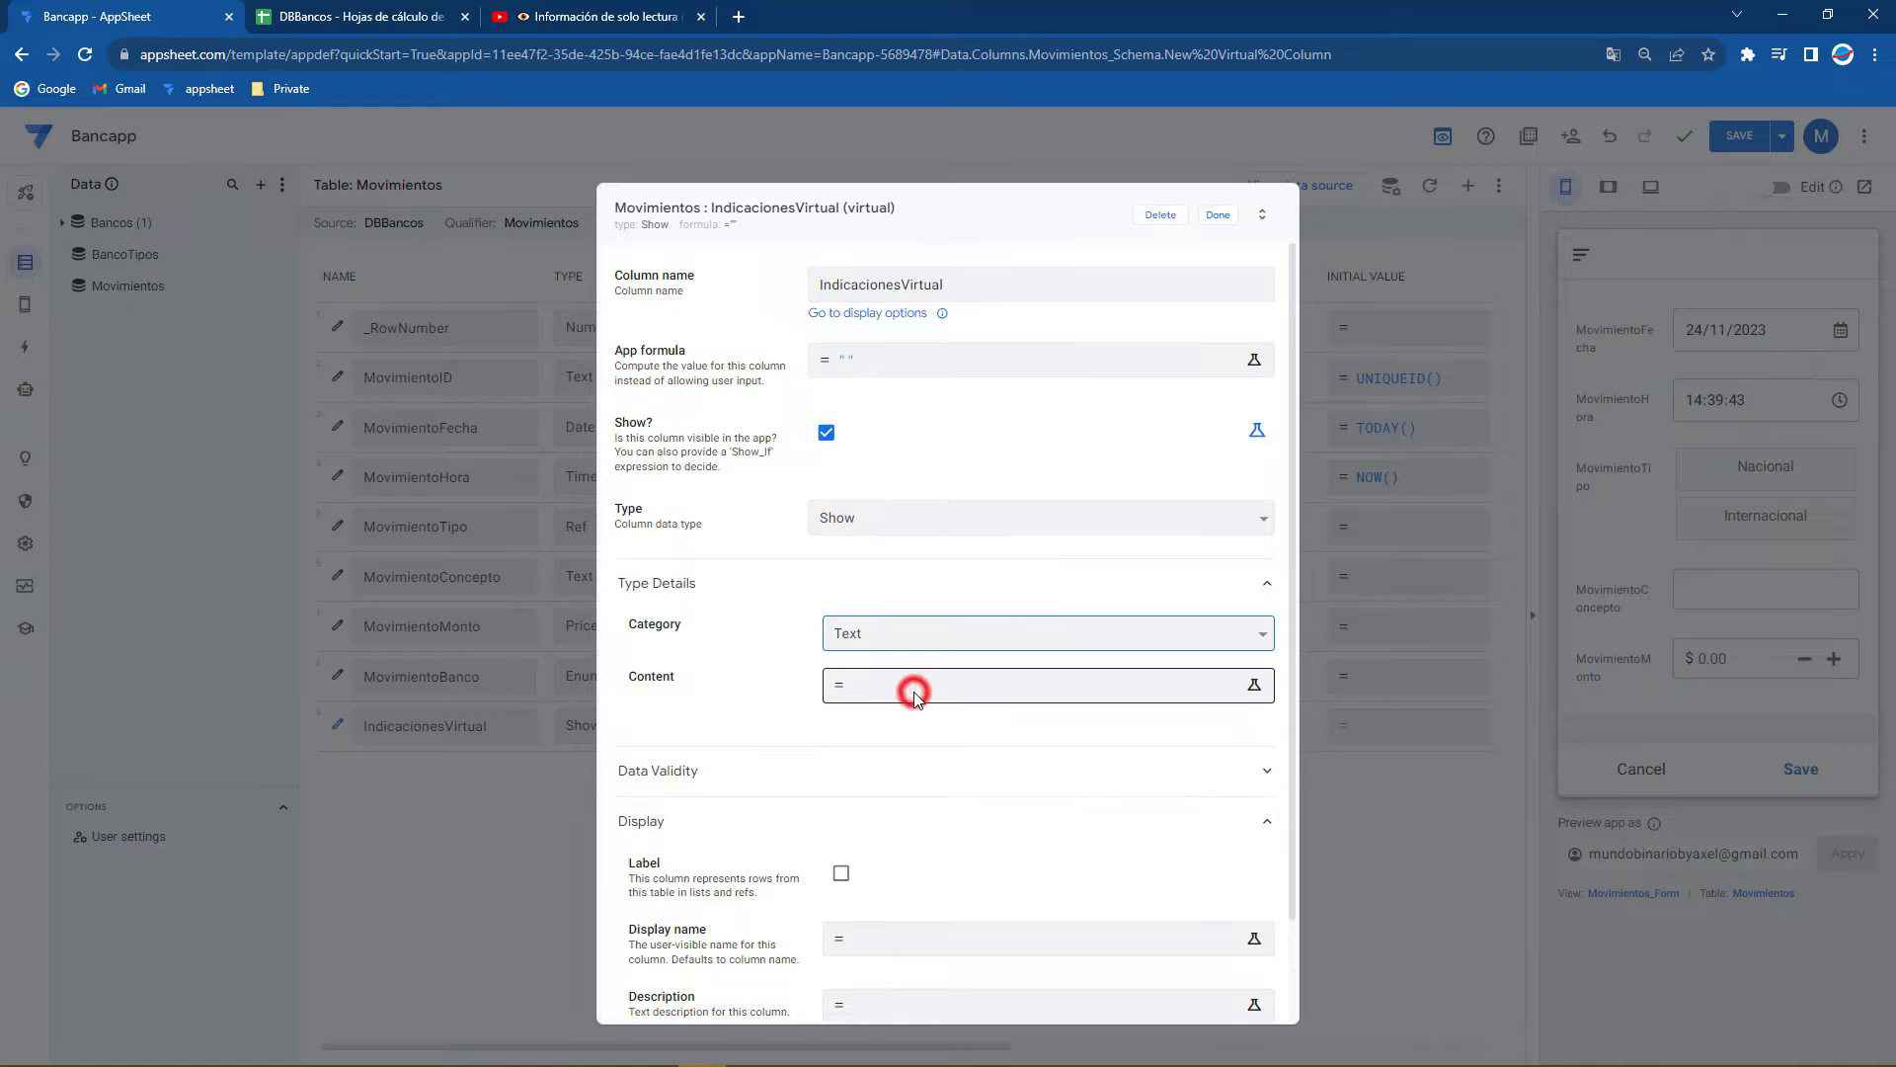
click(916, 696)
text("Llenar todos los datos necesarios")
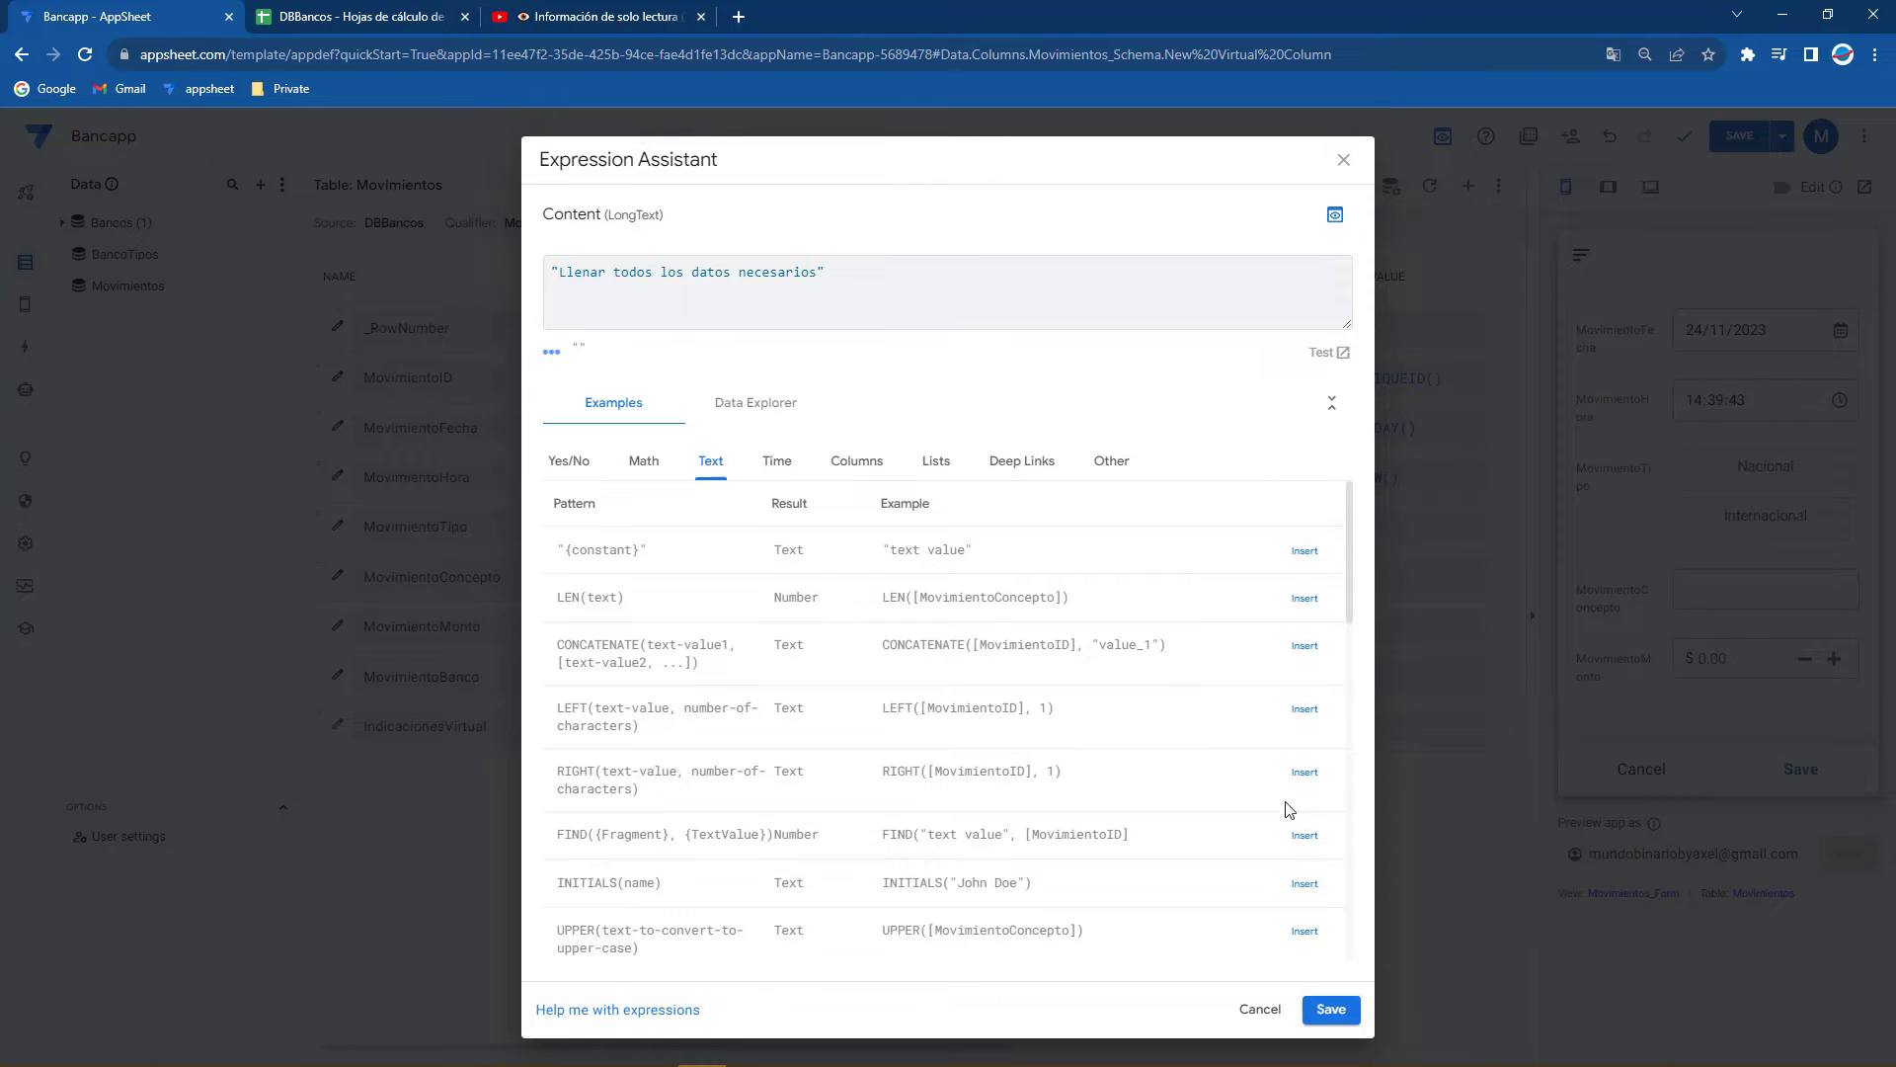
click(1328, 1008)
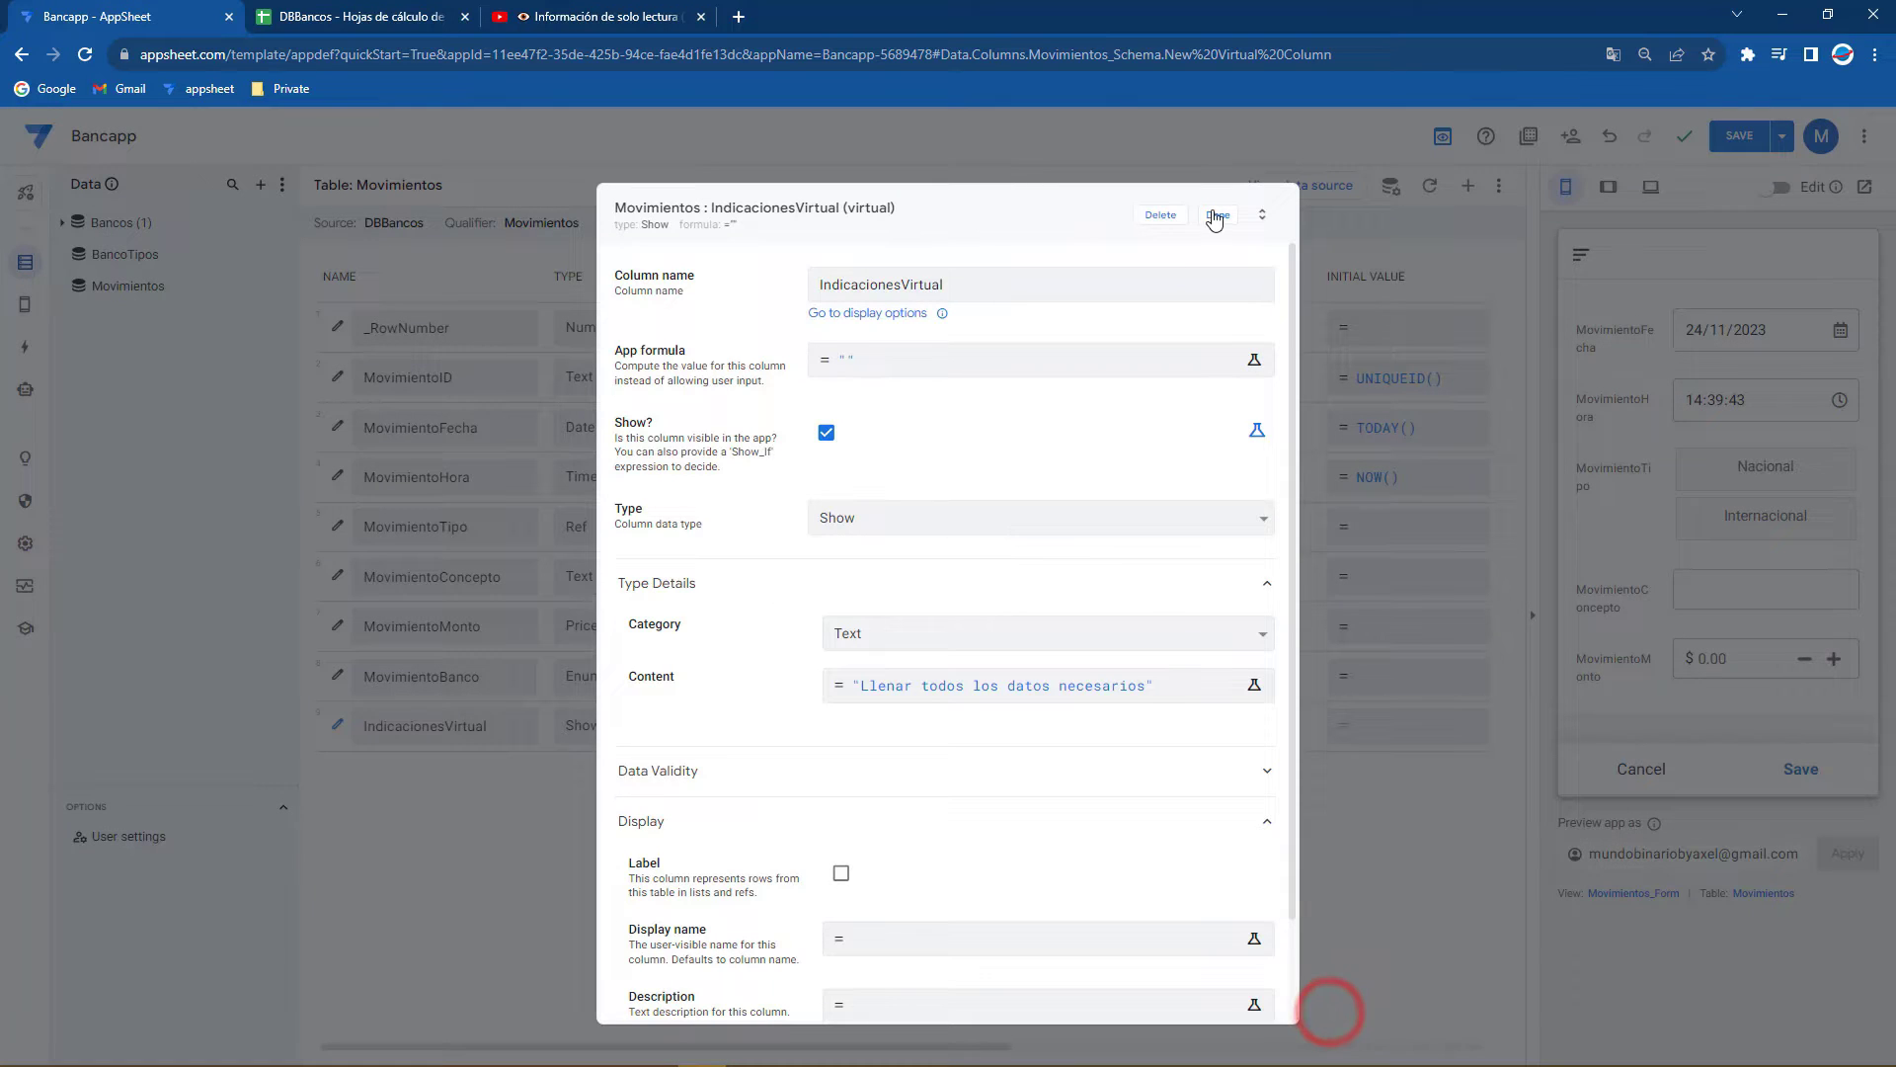
click(1215, 211)
Save the app and add IndicacionesVirtual to Movimientos_Form's column order
click(1738, 136)
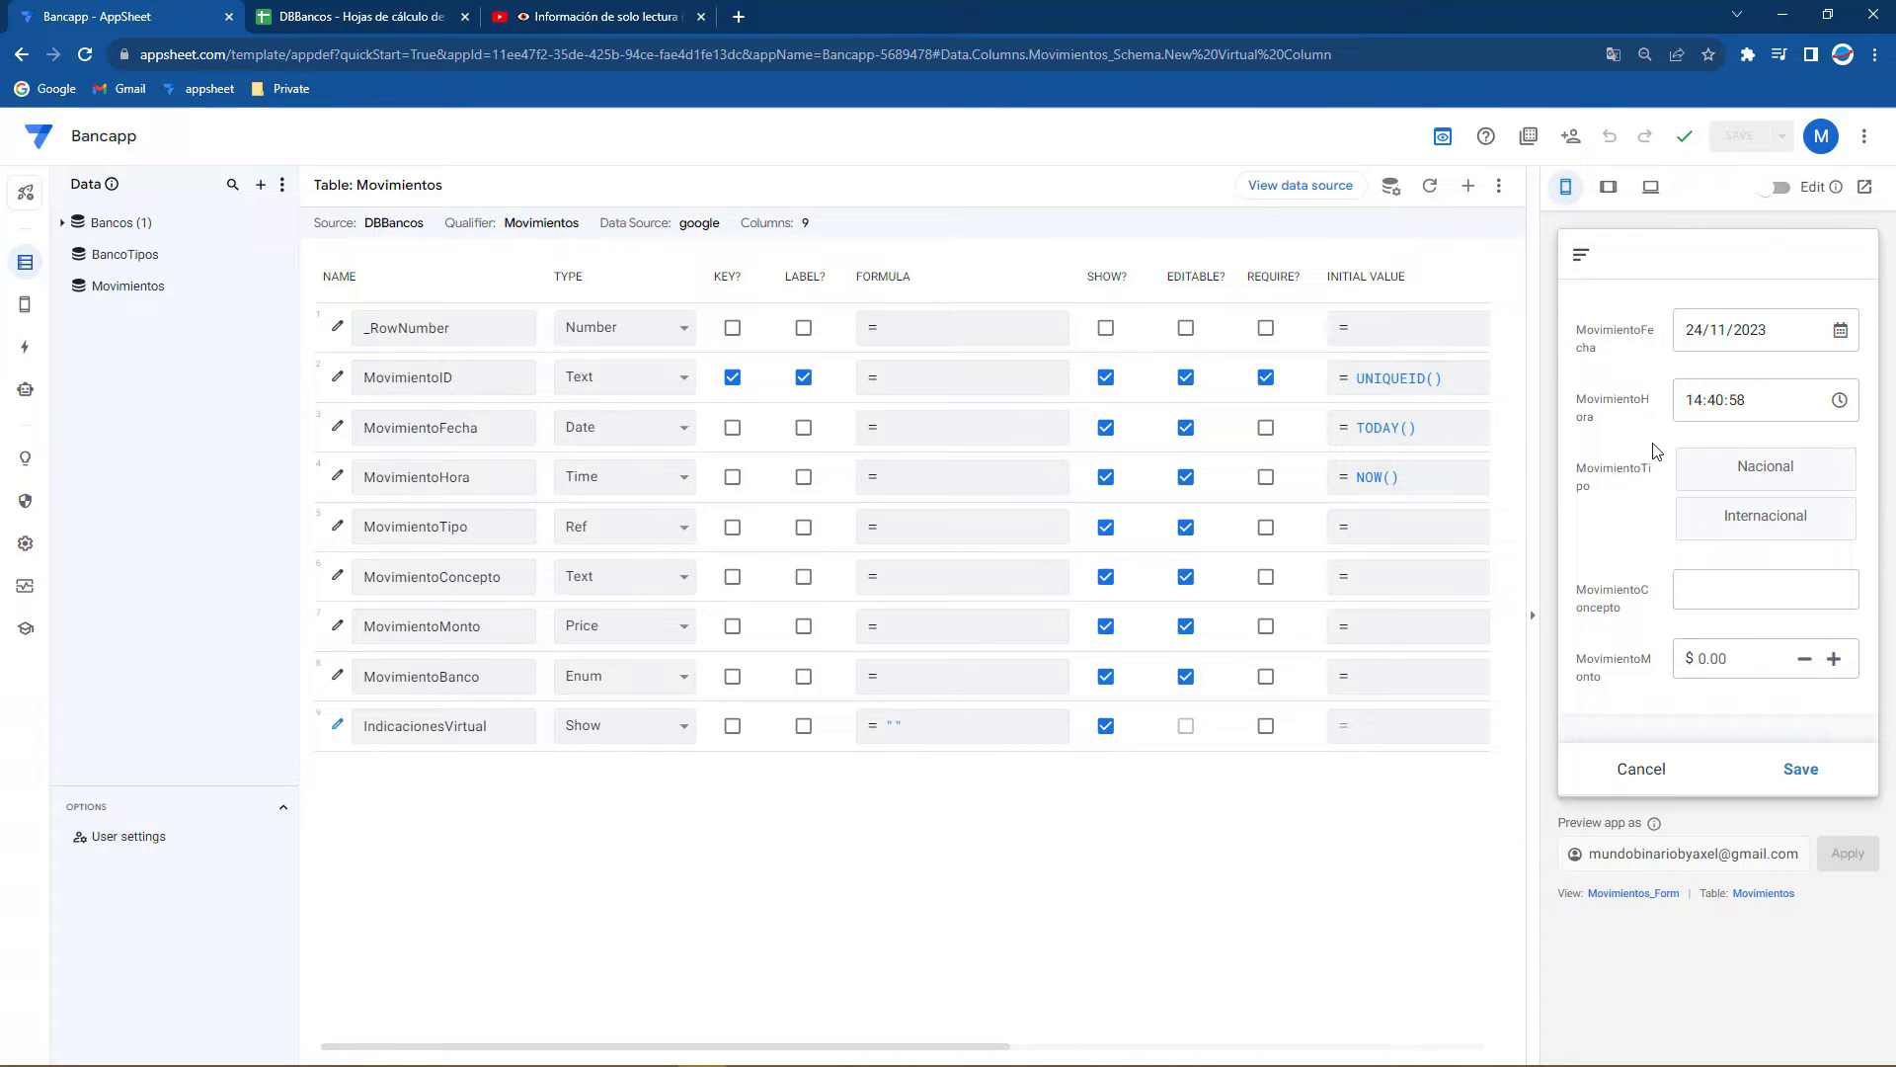
click(1669, 895)
click(551, 708)
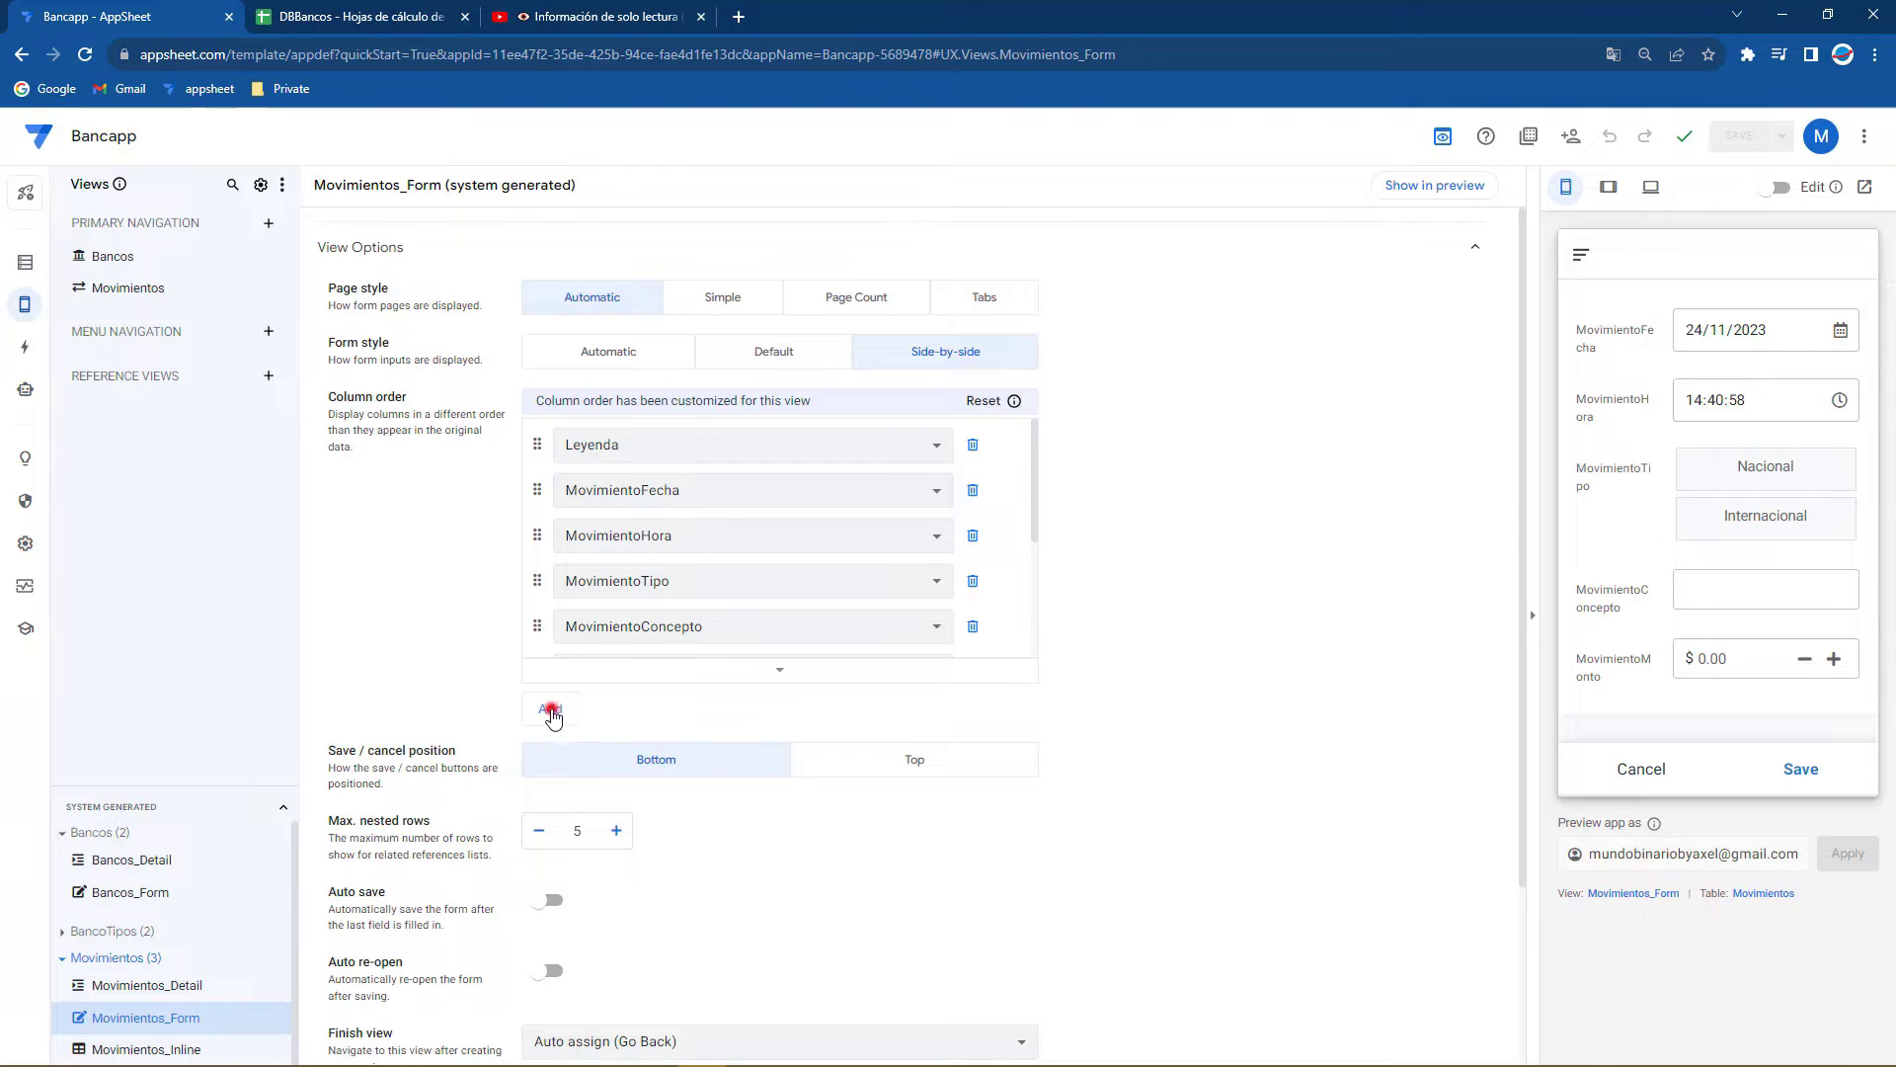
click(691, 632)
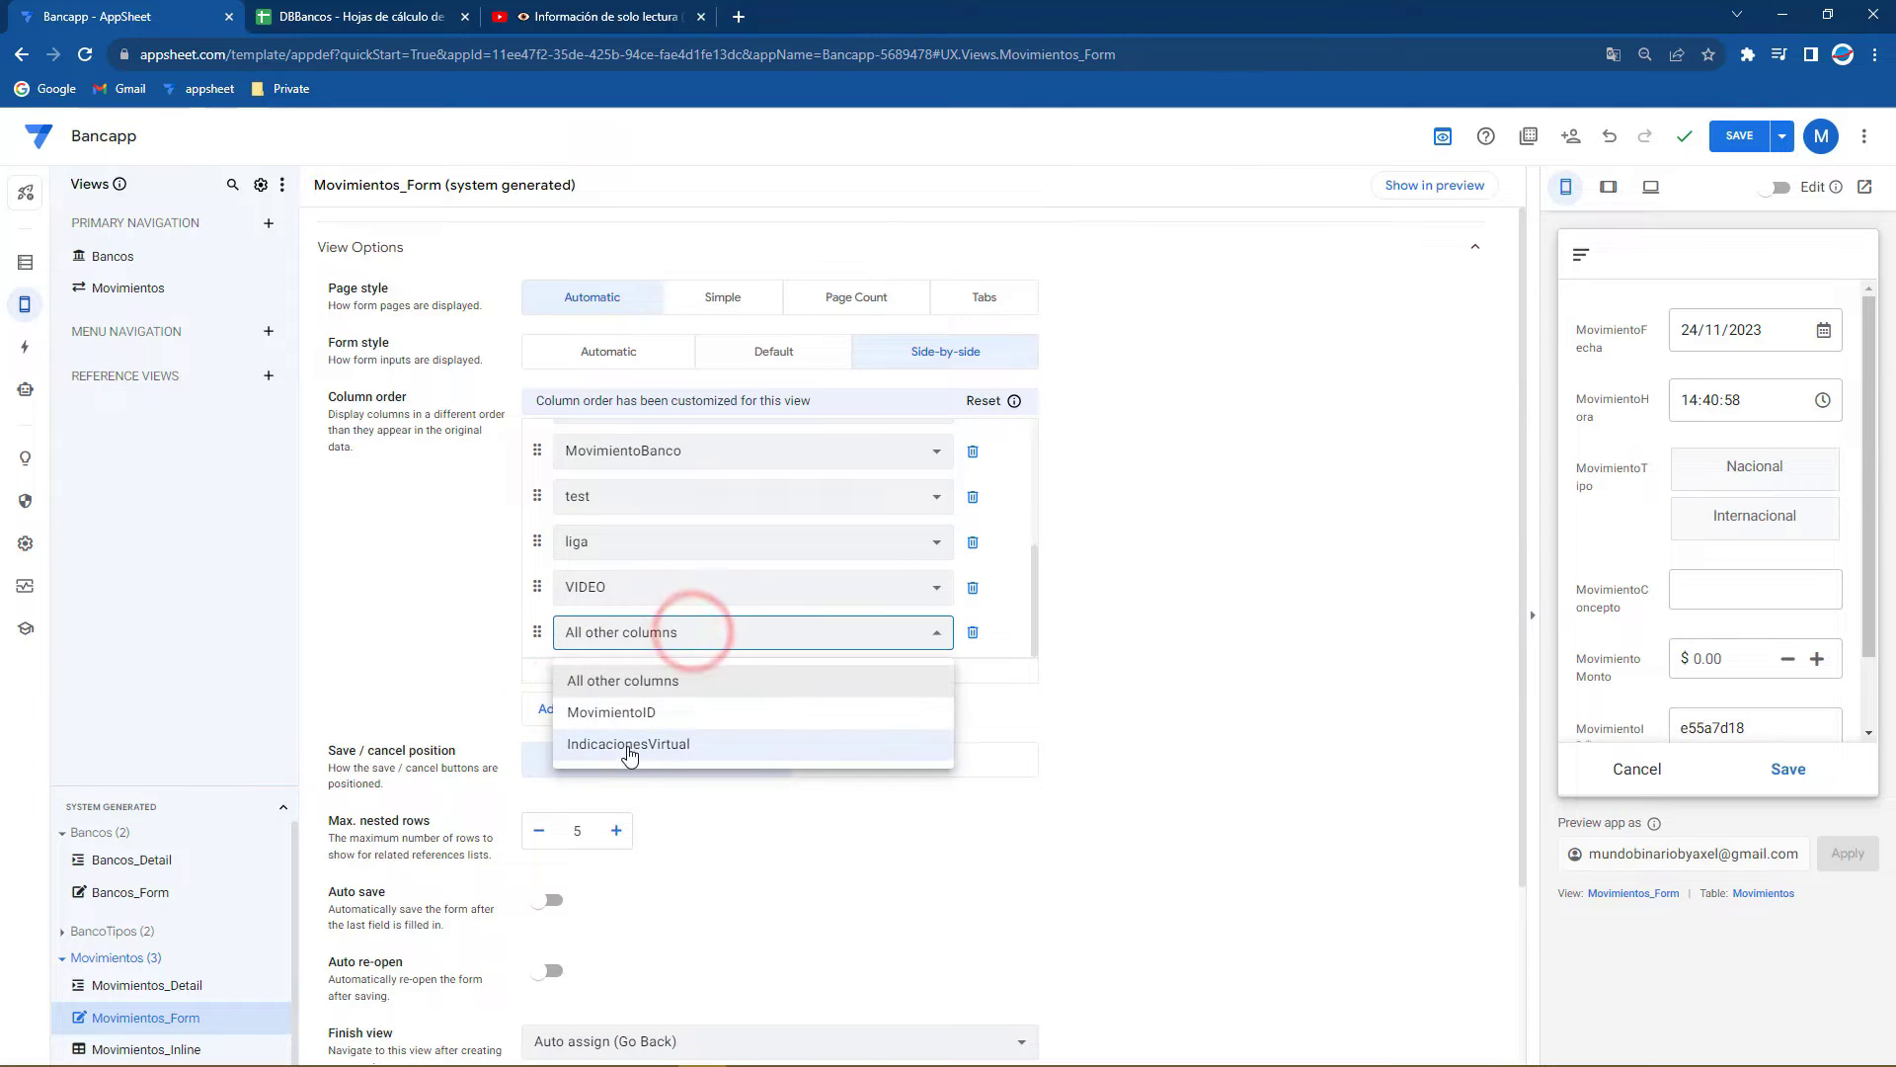
click(628, 745)
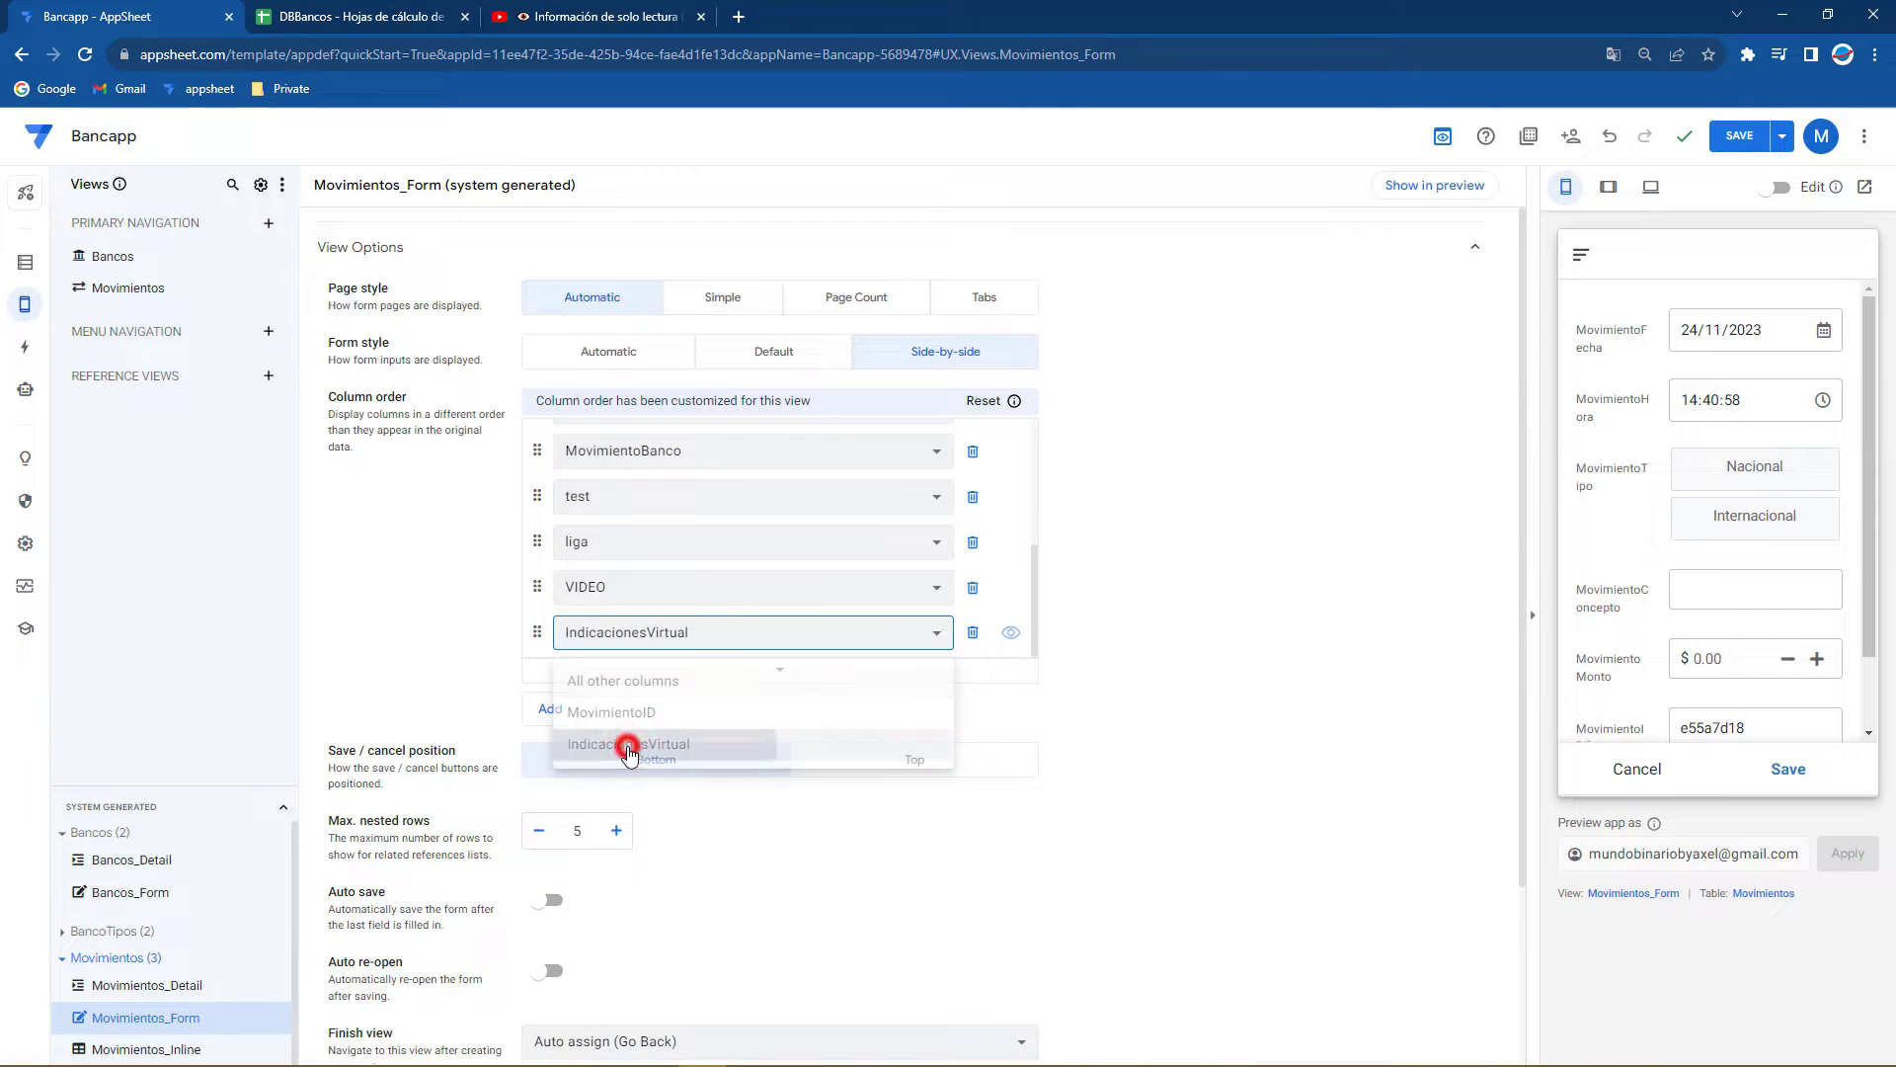
Remove test, liga, VIDEO and Leyenda from the form, move IndicacionesVirtual to the top, and save
click(973, 496)
click(973, 540)
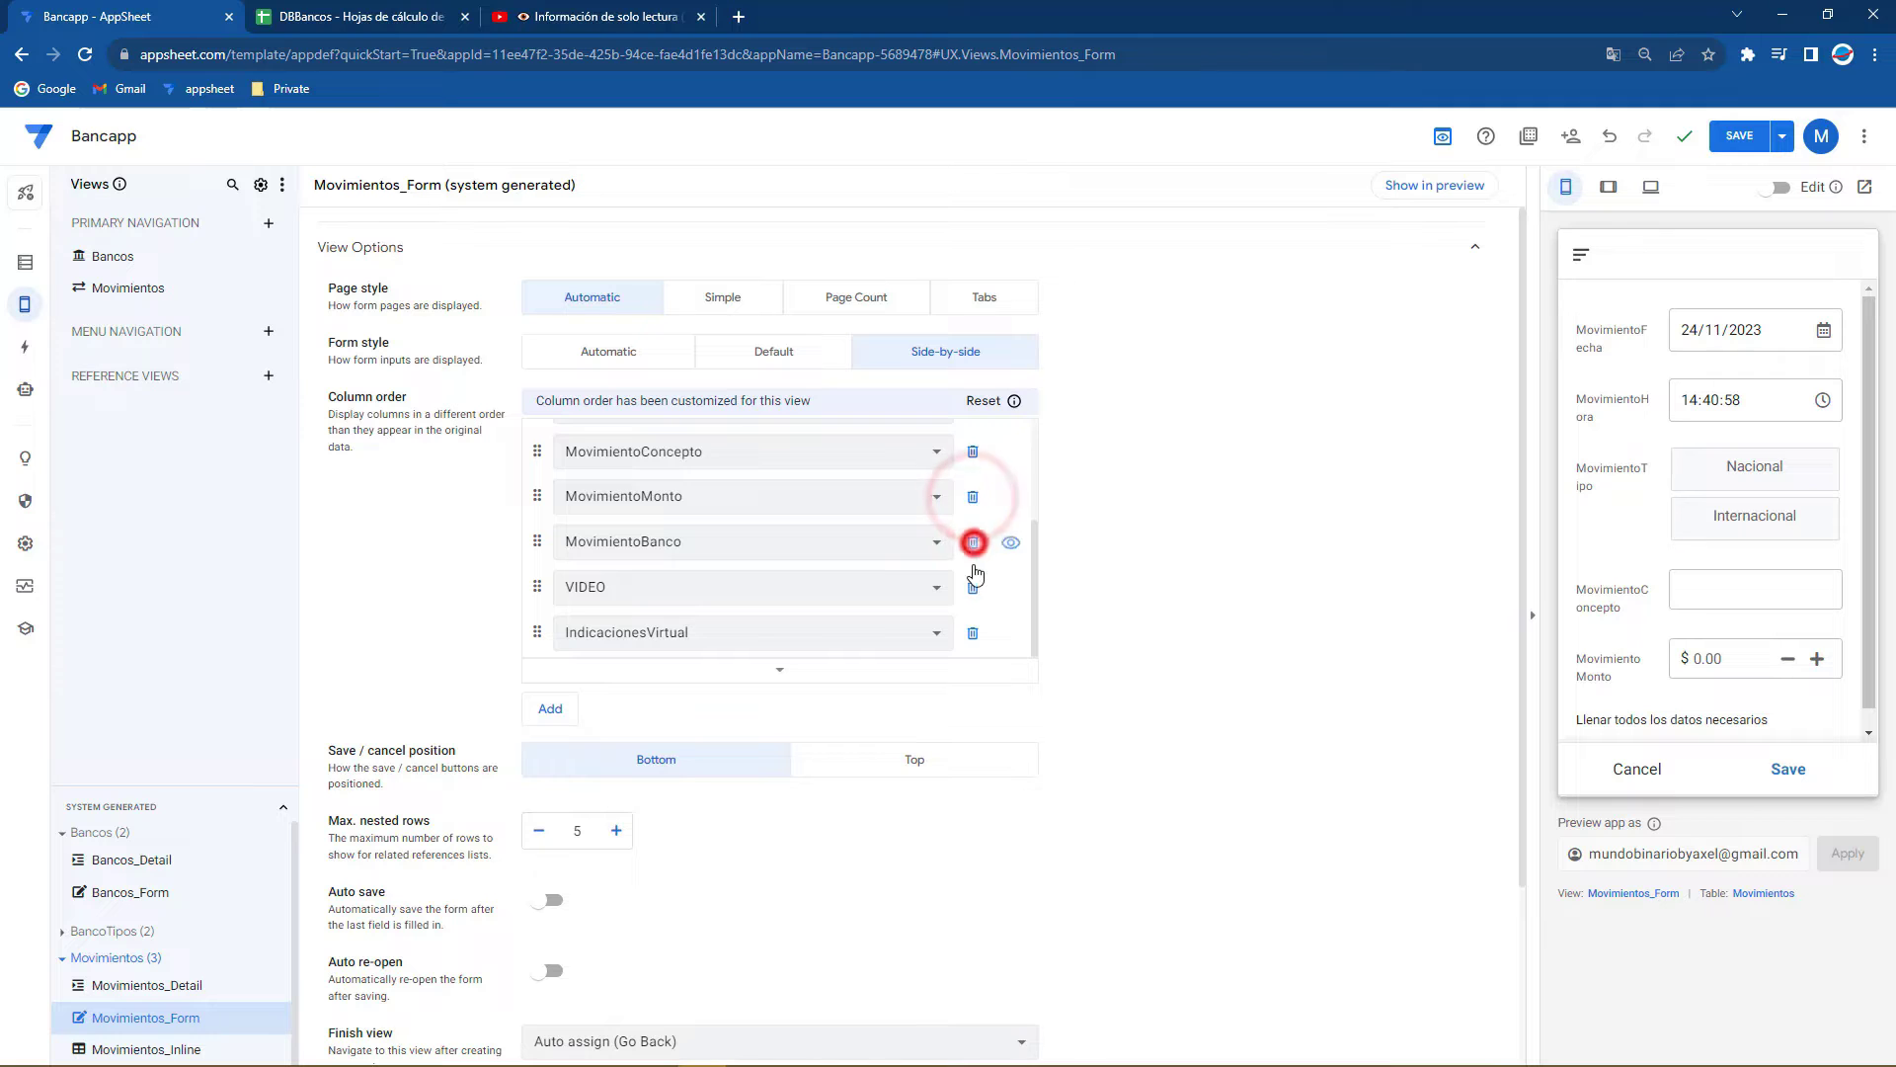
click(973, 585)
drag(538, 639, 564, 446)
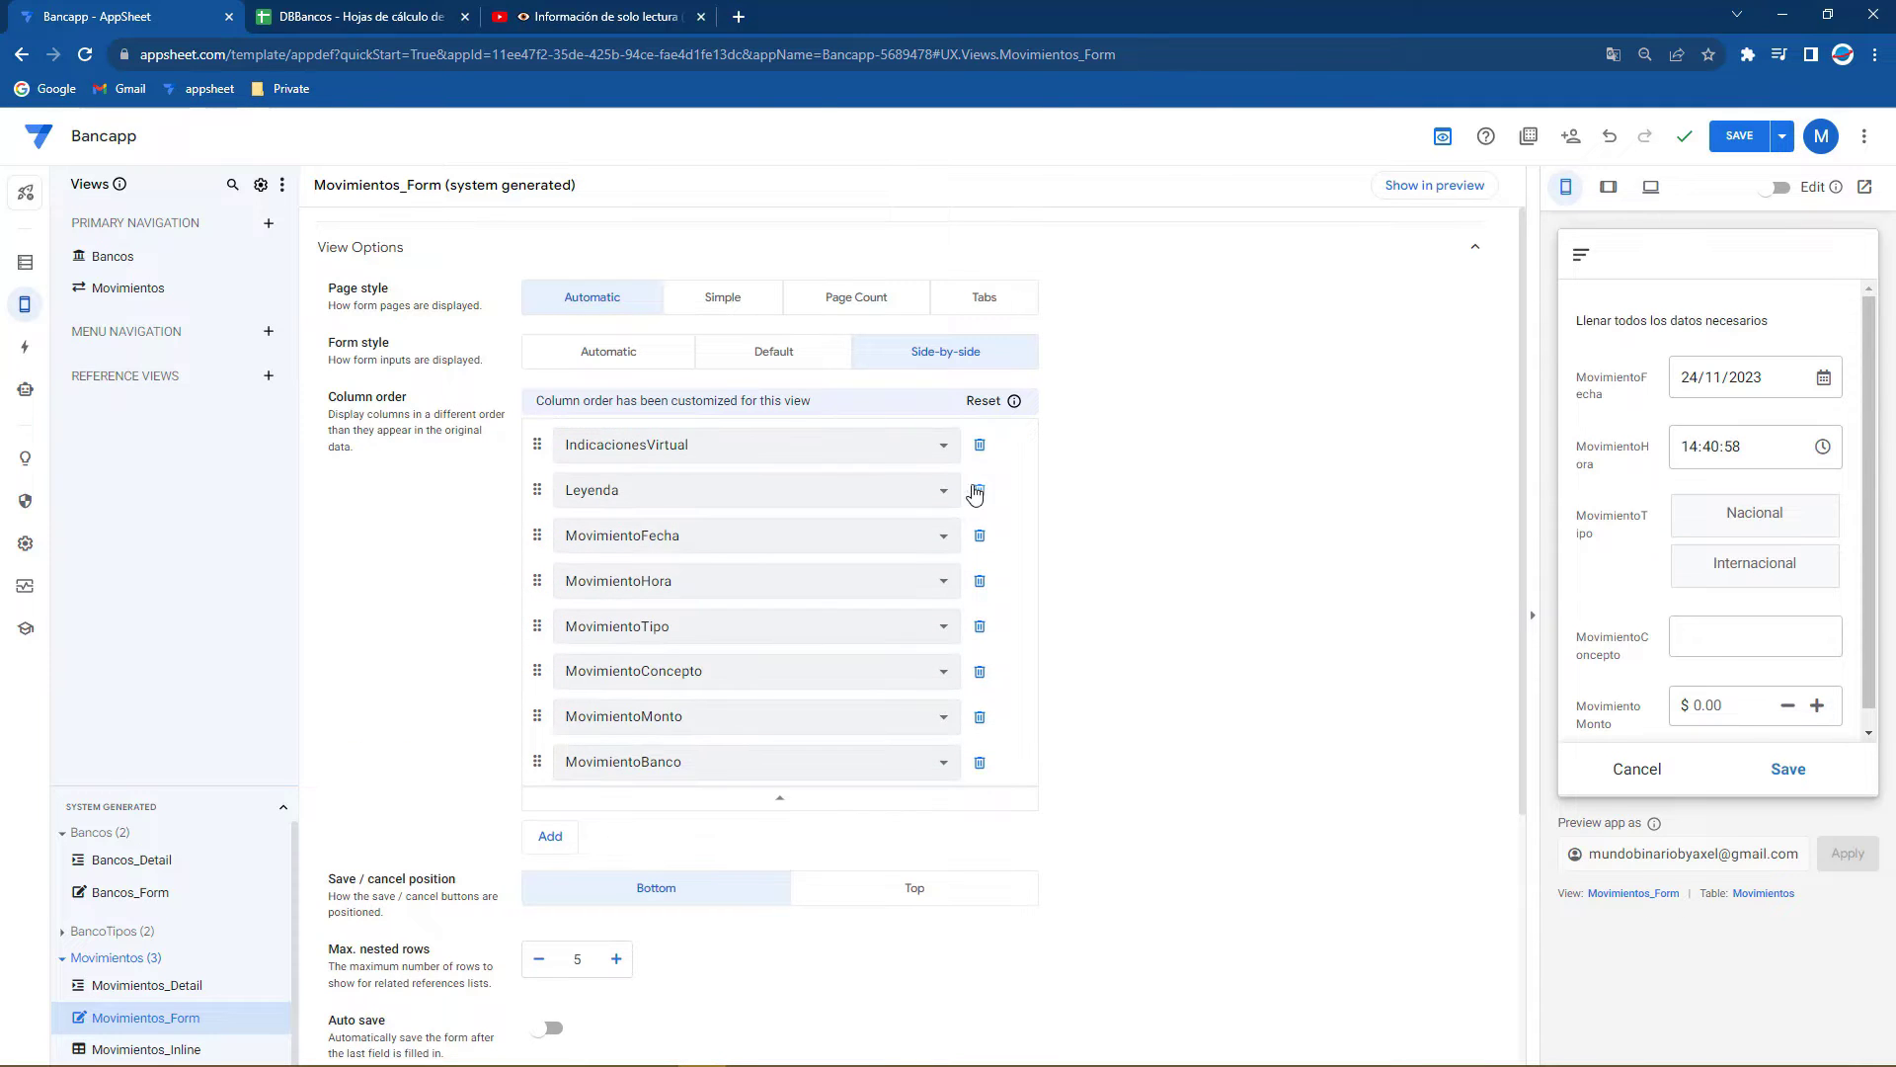
click(979, 491)
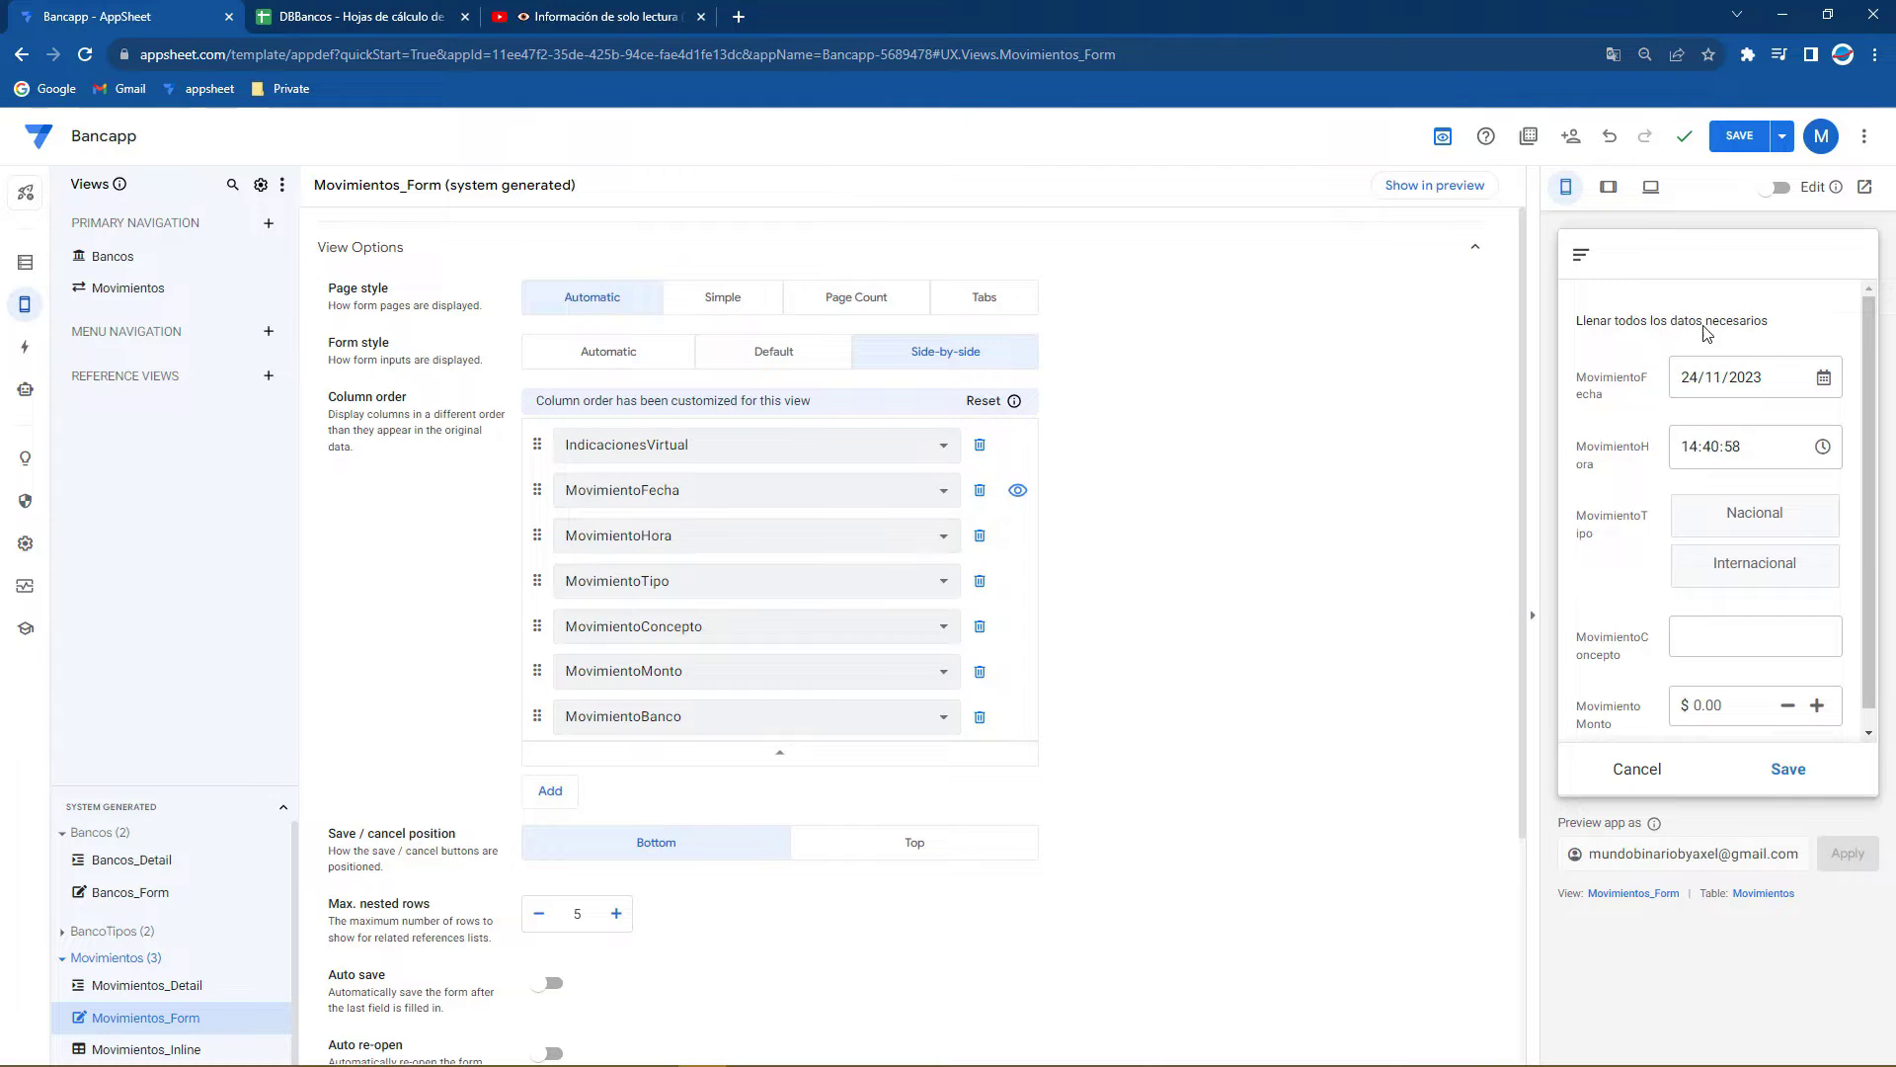
click(1734, 138)
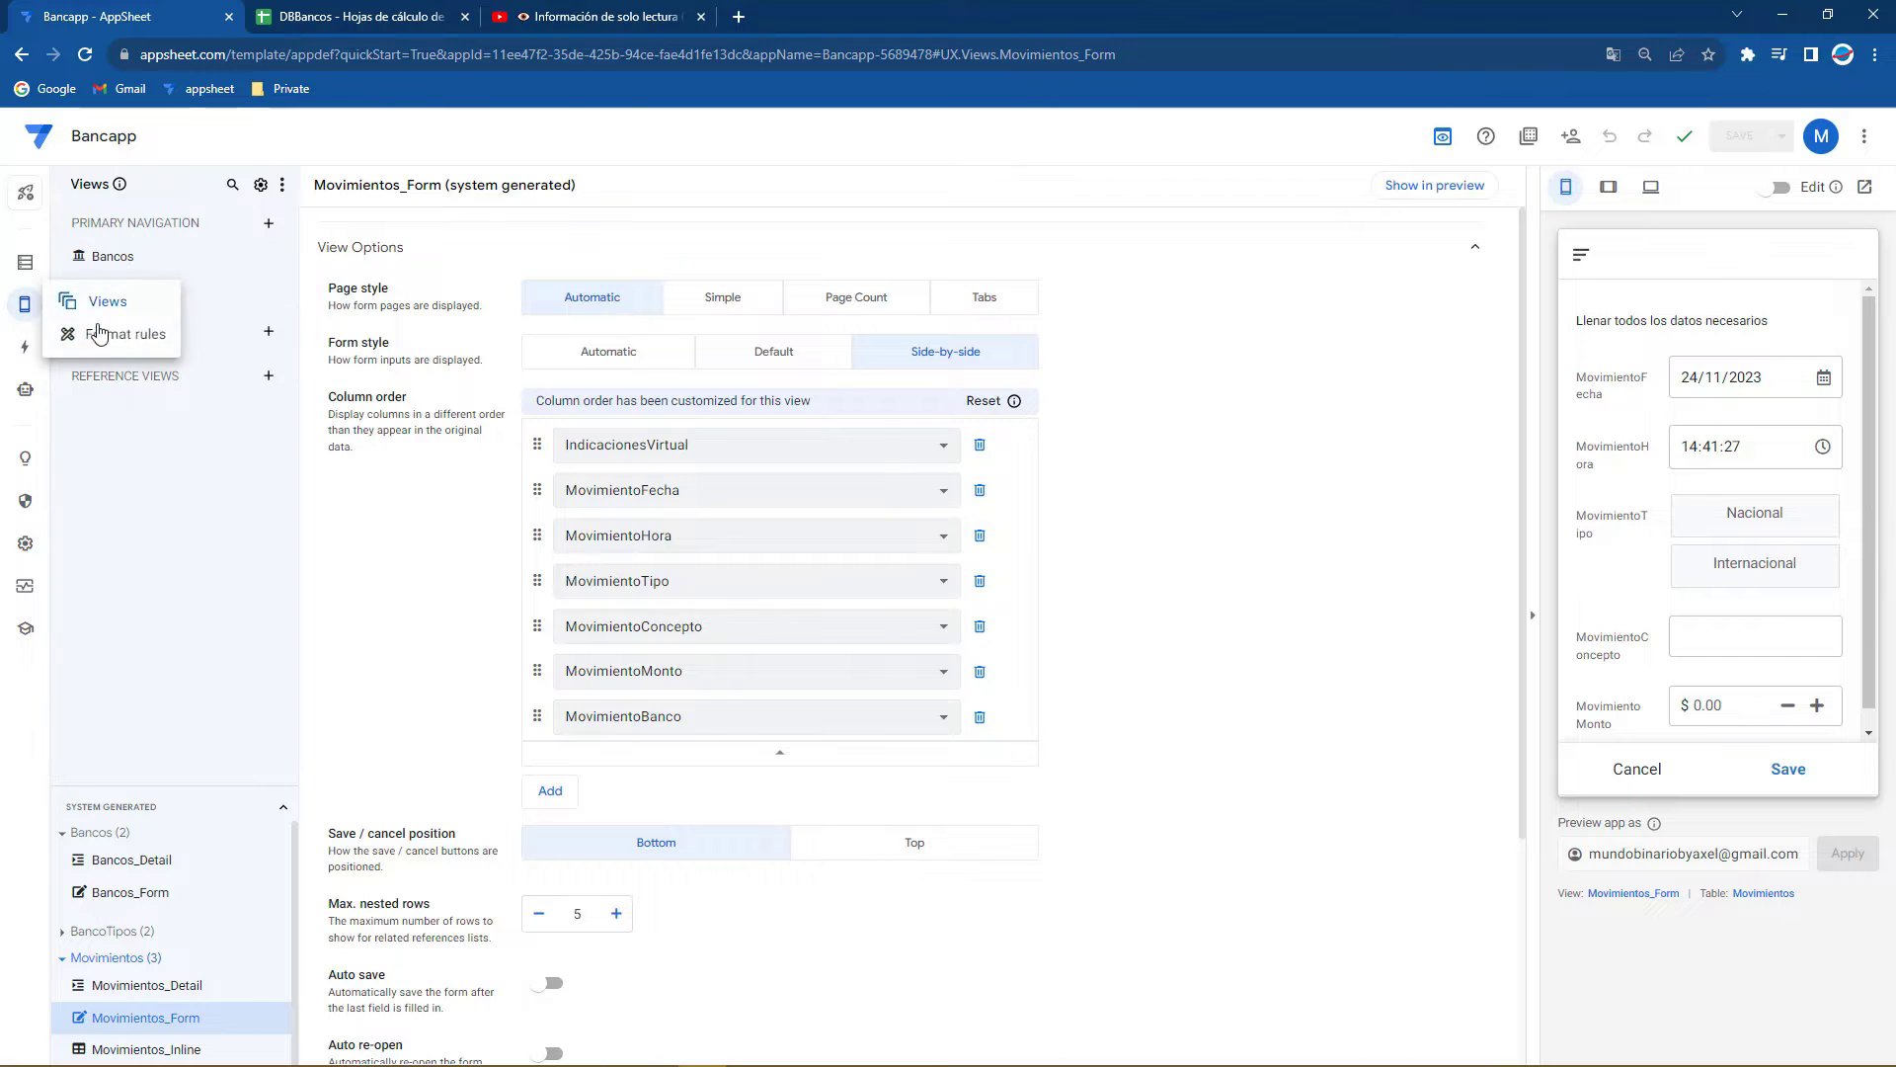
Create a new blank format rule and clear its default name for FORMATMovimientosIndicaciones
click(107, 337)
click(262, 185)
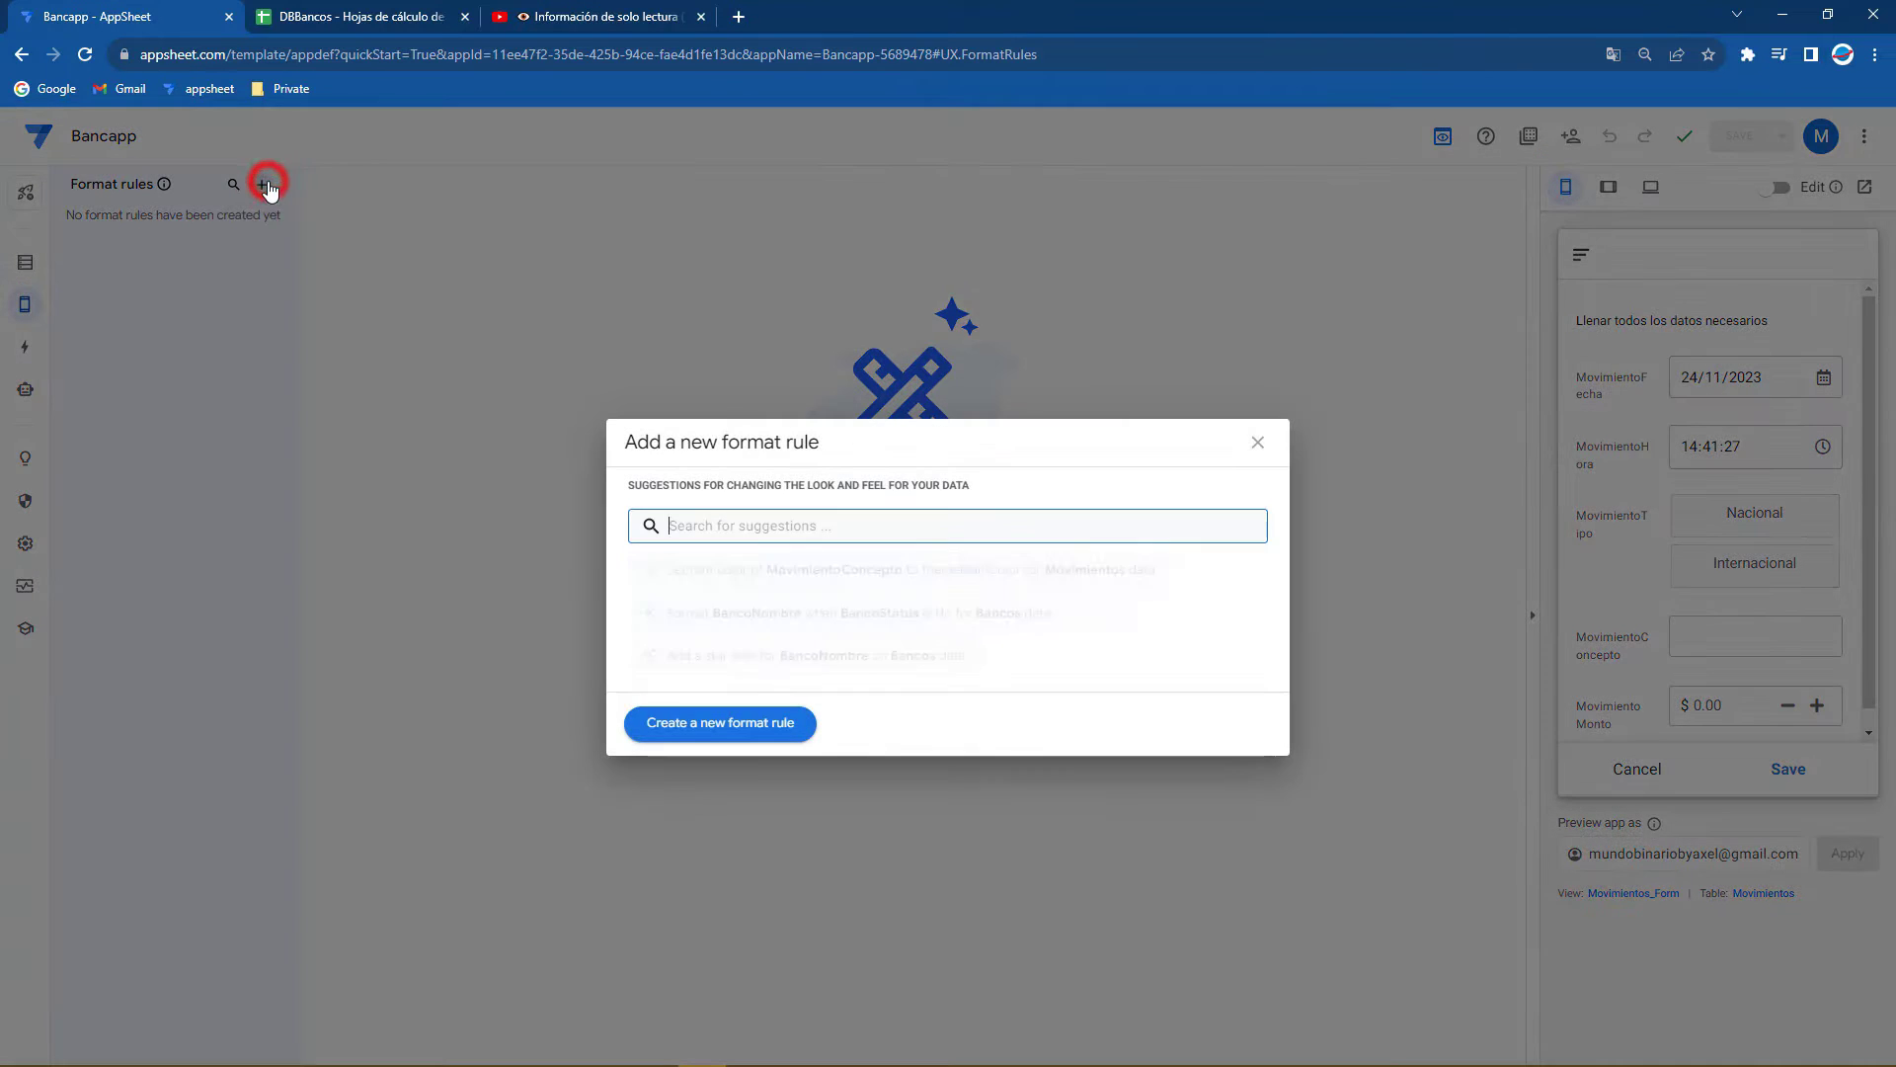
click(707, 728)
triple_click(642, 255)
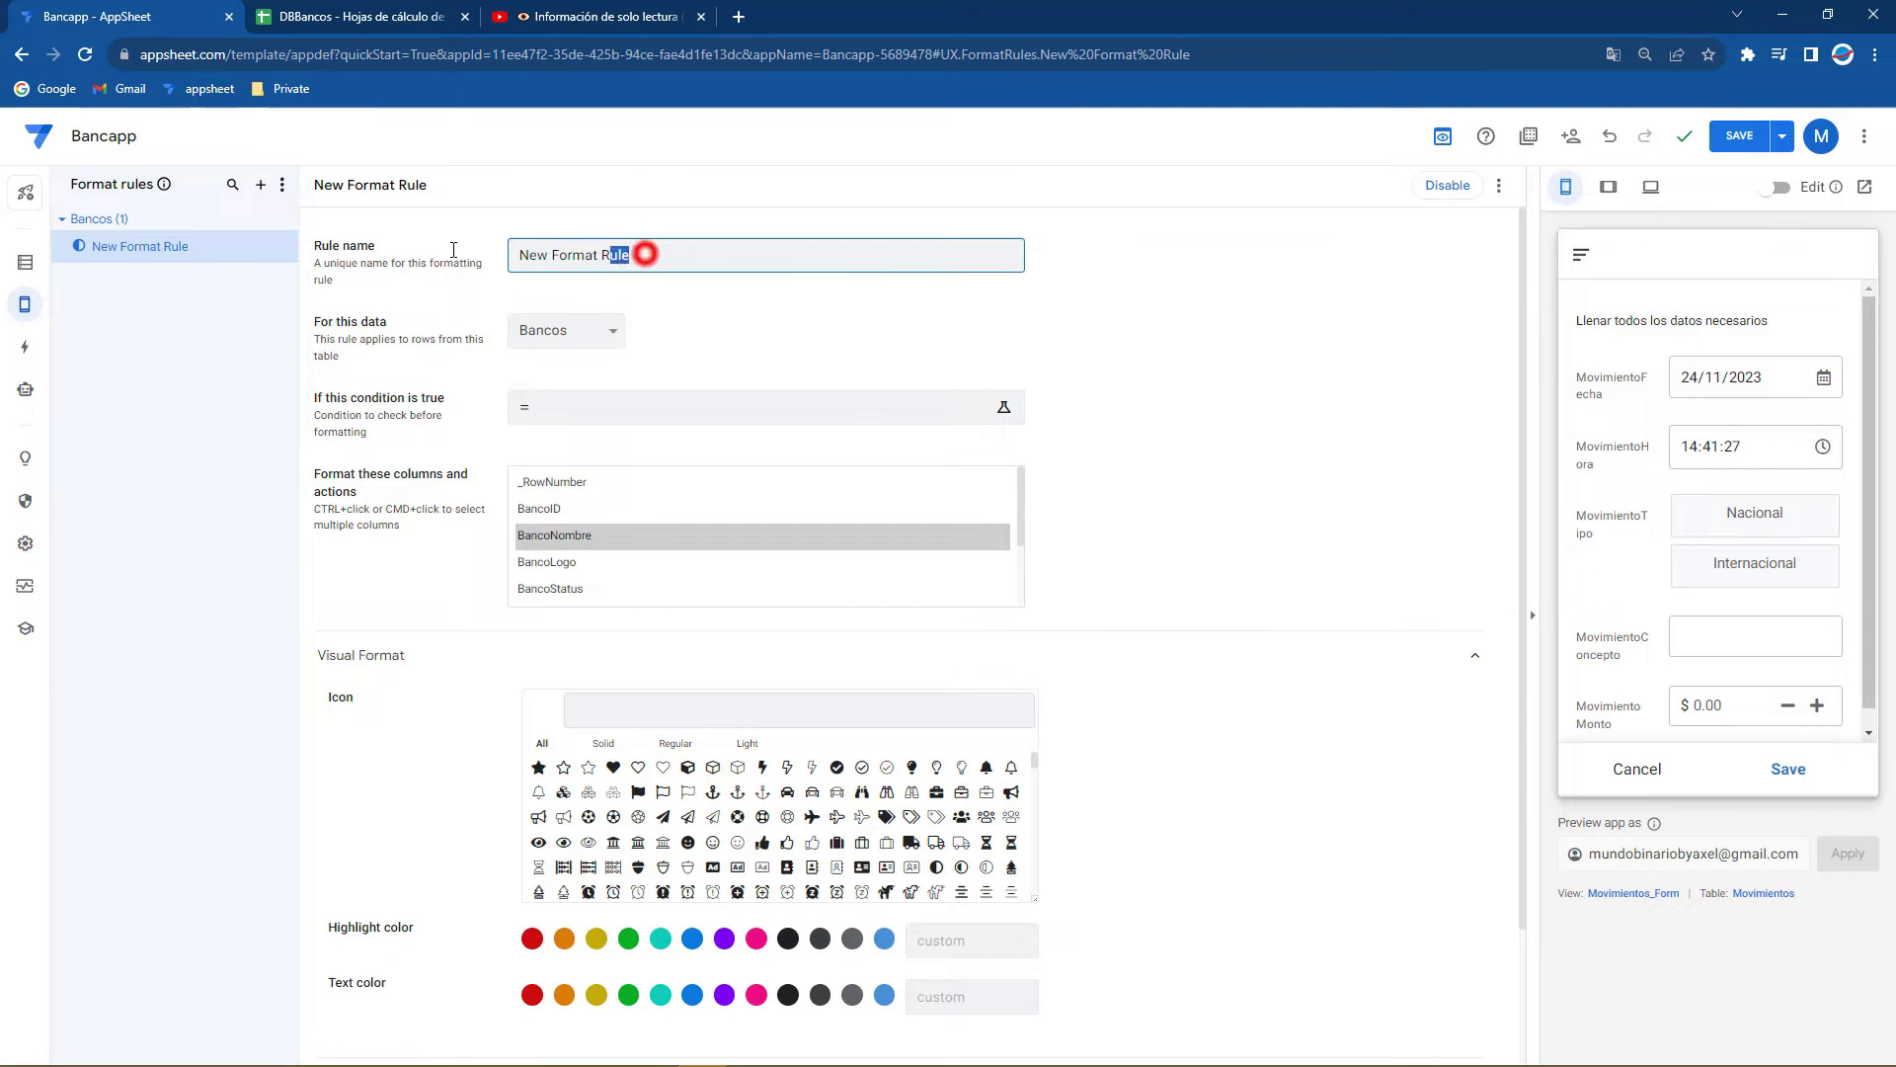
key(BackSpace)
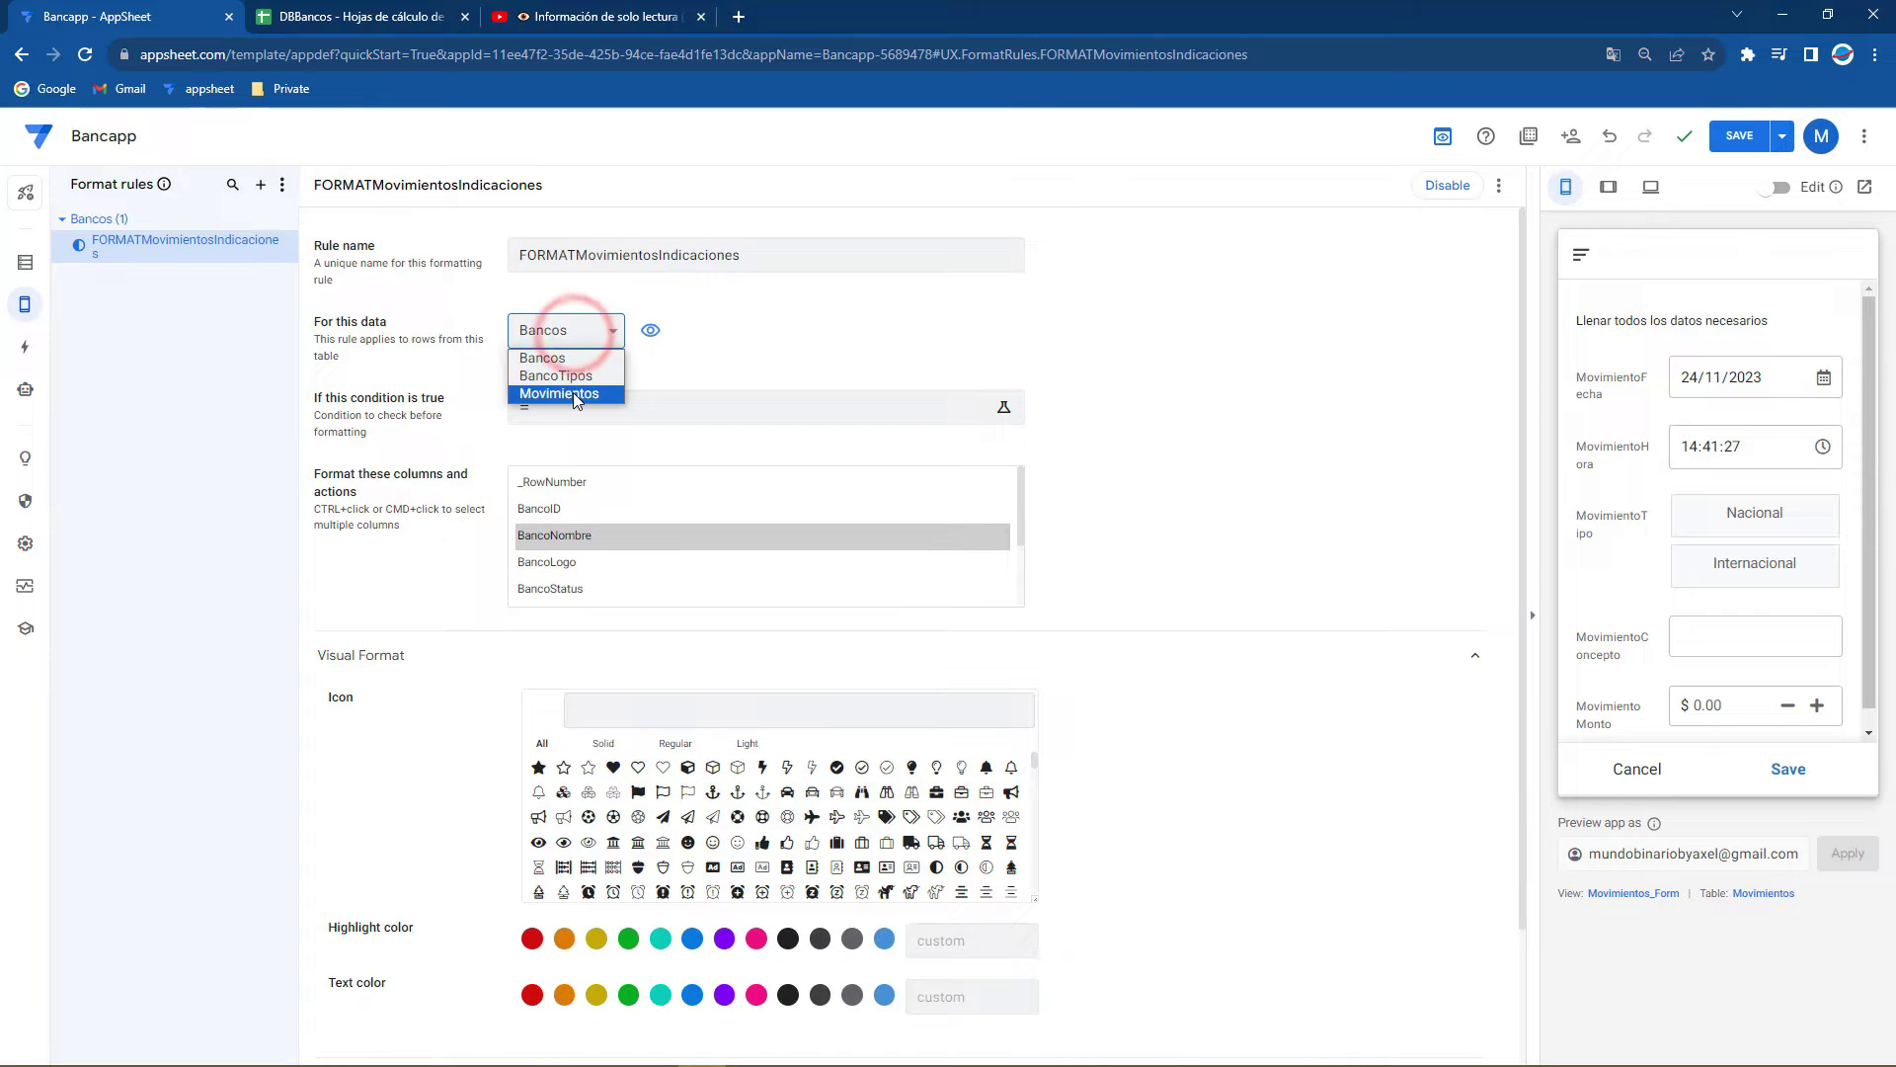
Apply the rule to Movimientos' IndicacionesVirtual column with a red highlight
click(573, 393)
scroll(596, 529, down, 2)
scroll(599, 541, down, 3)
click(571, 497)
scroll(565, 505, down, 1)
click(531, 840)
Make the message text red, remove the highlight colour, and expand the text formatting options
click(531, 896)
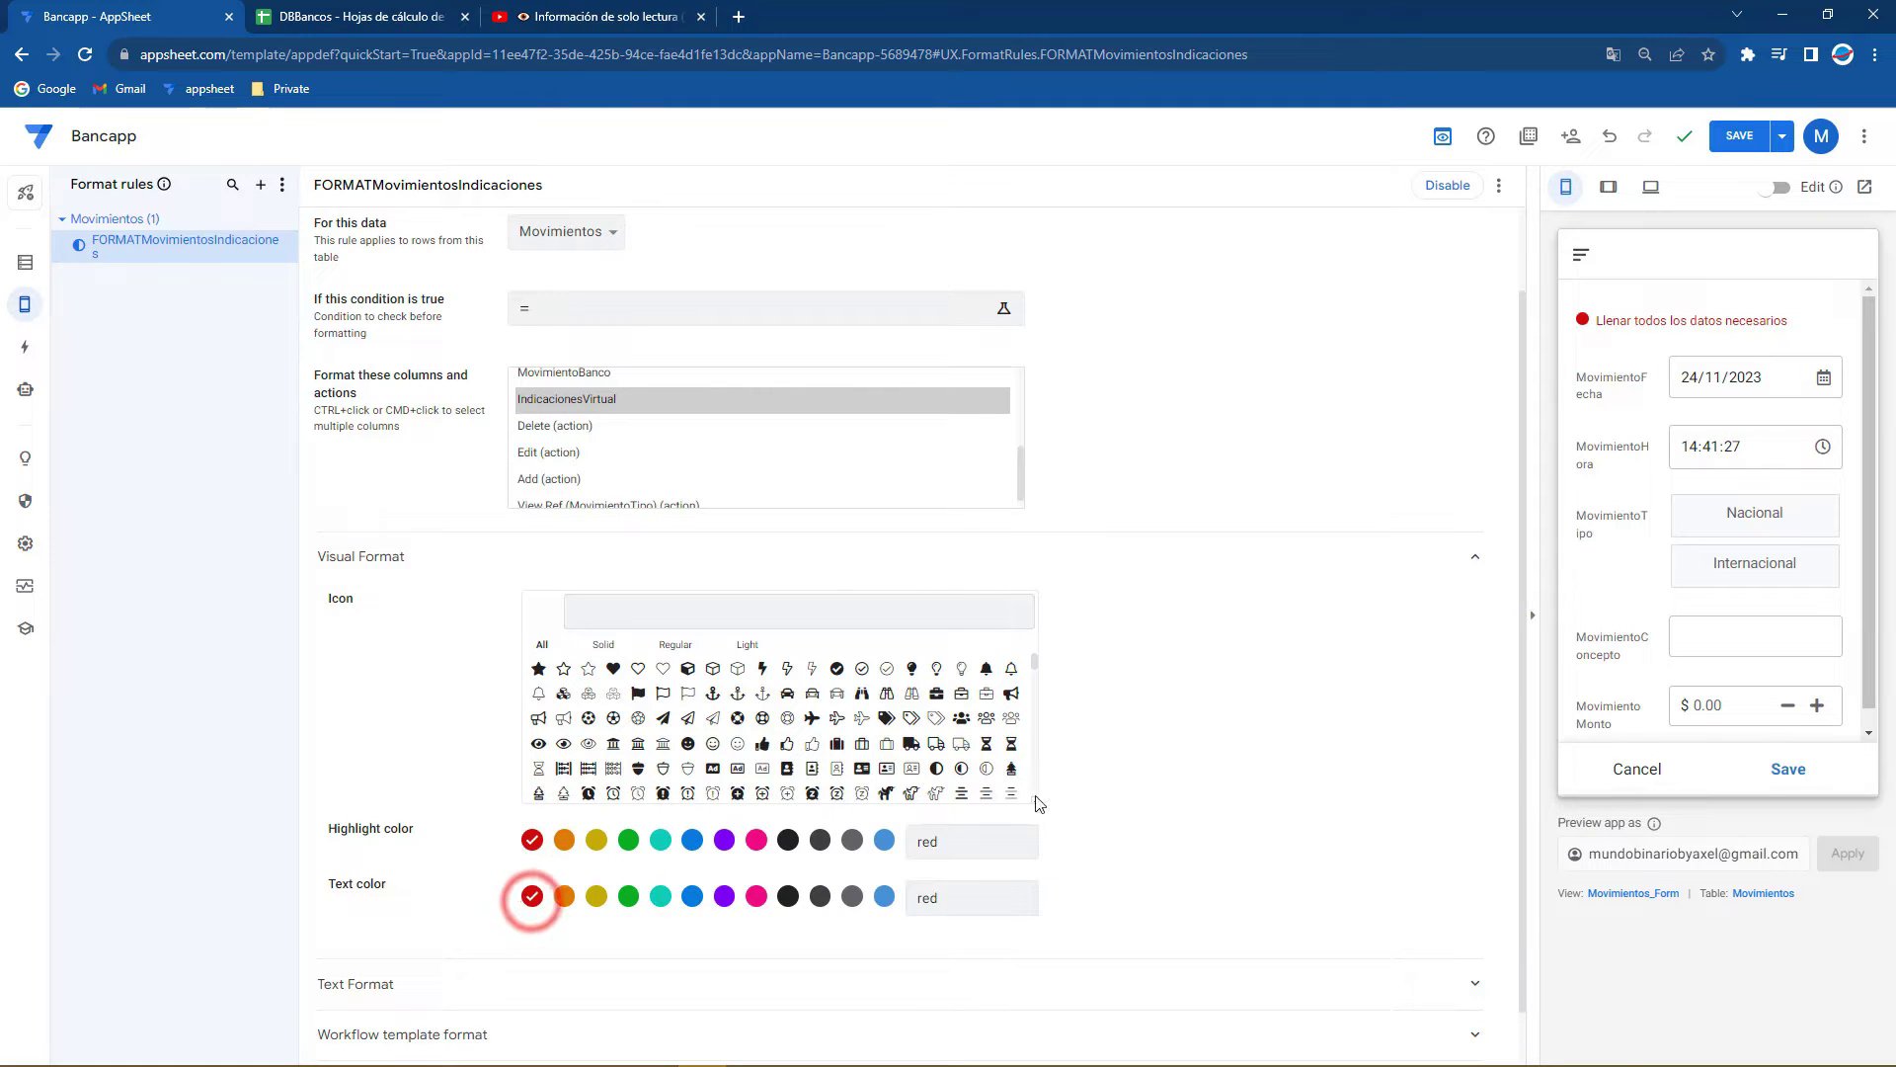
scroll(596, 858, down, 1)
click(534, 781)
click(351, 934)
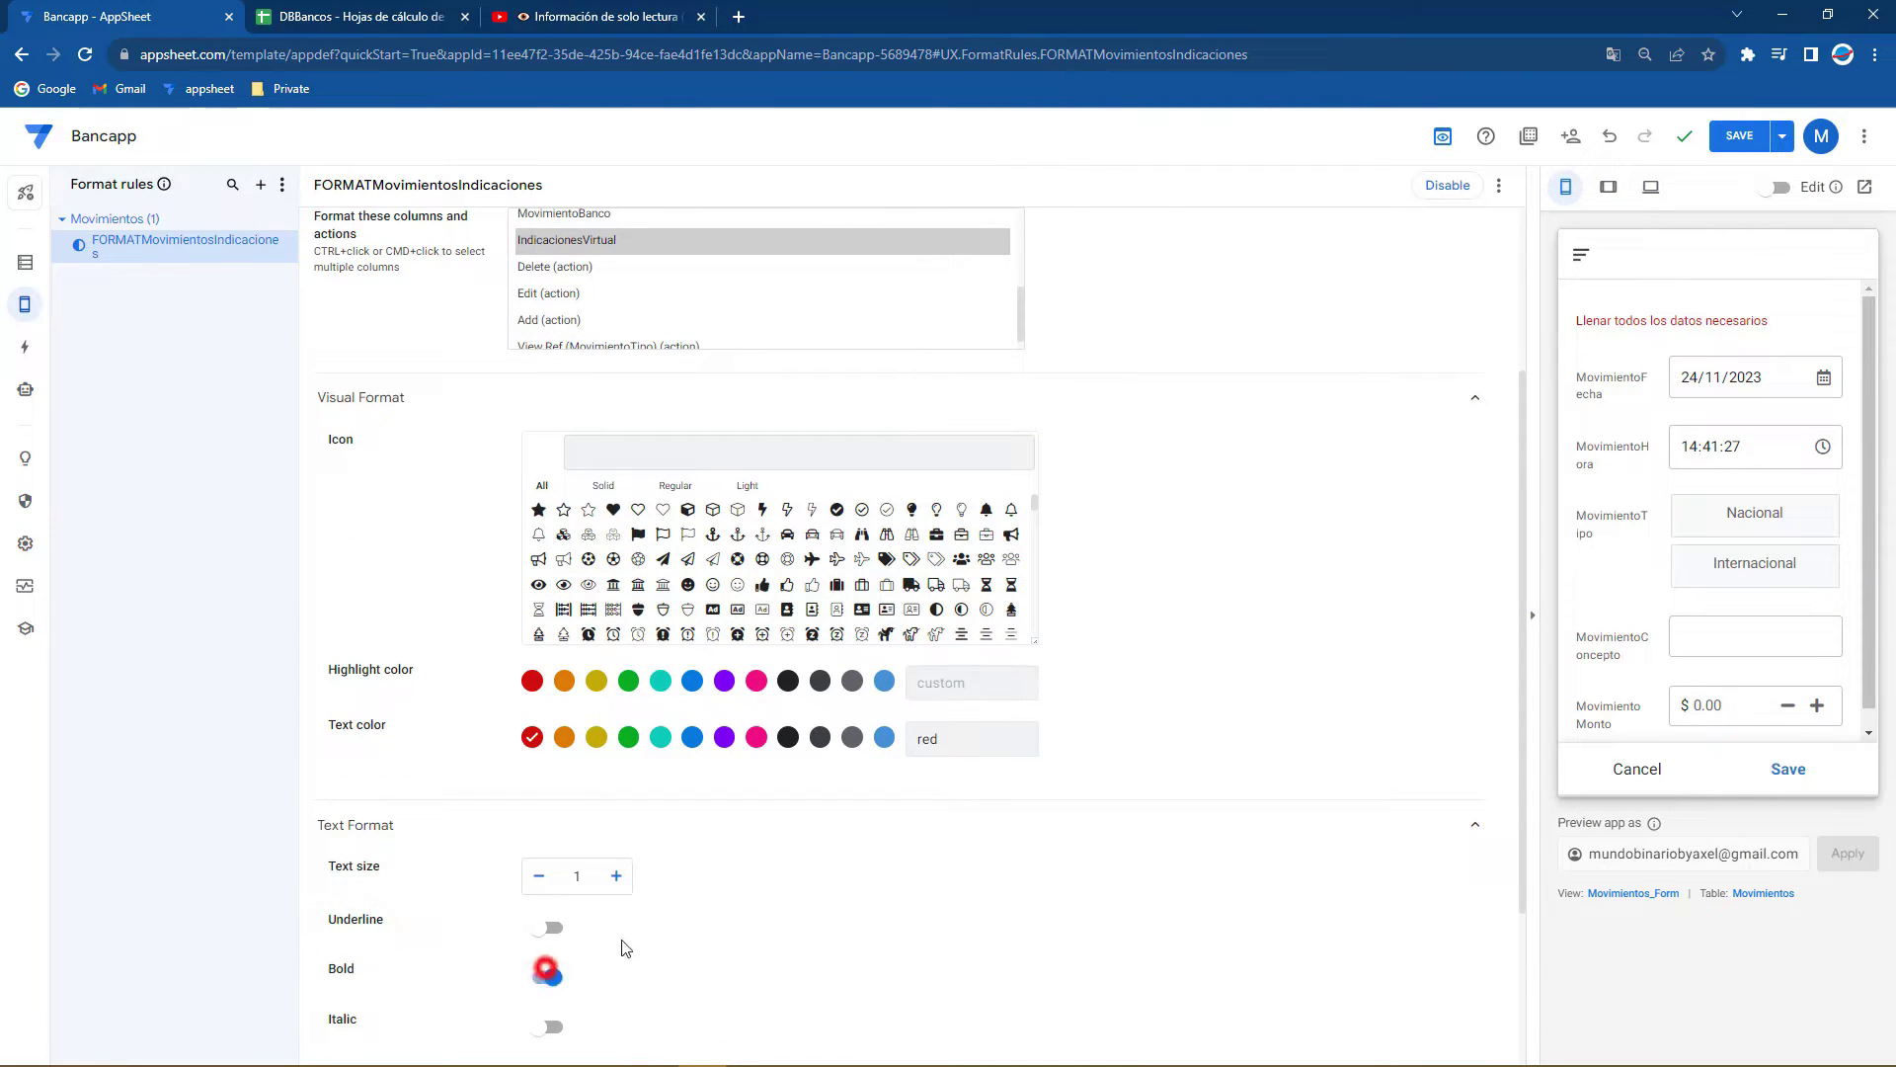
Search the icons for 'alert' and give the line the lightbulb icon
scroll(601, 373, up, 2)
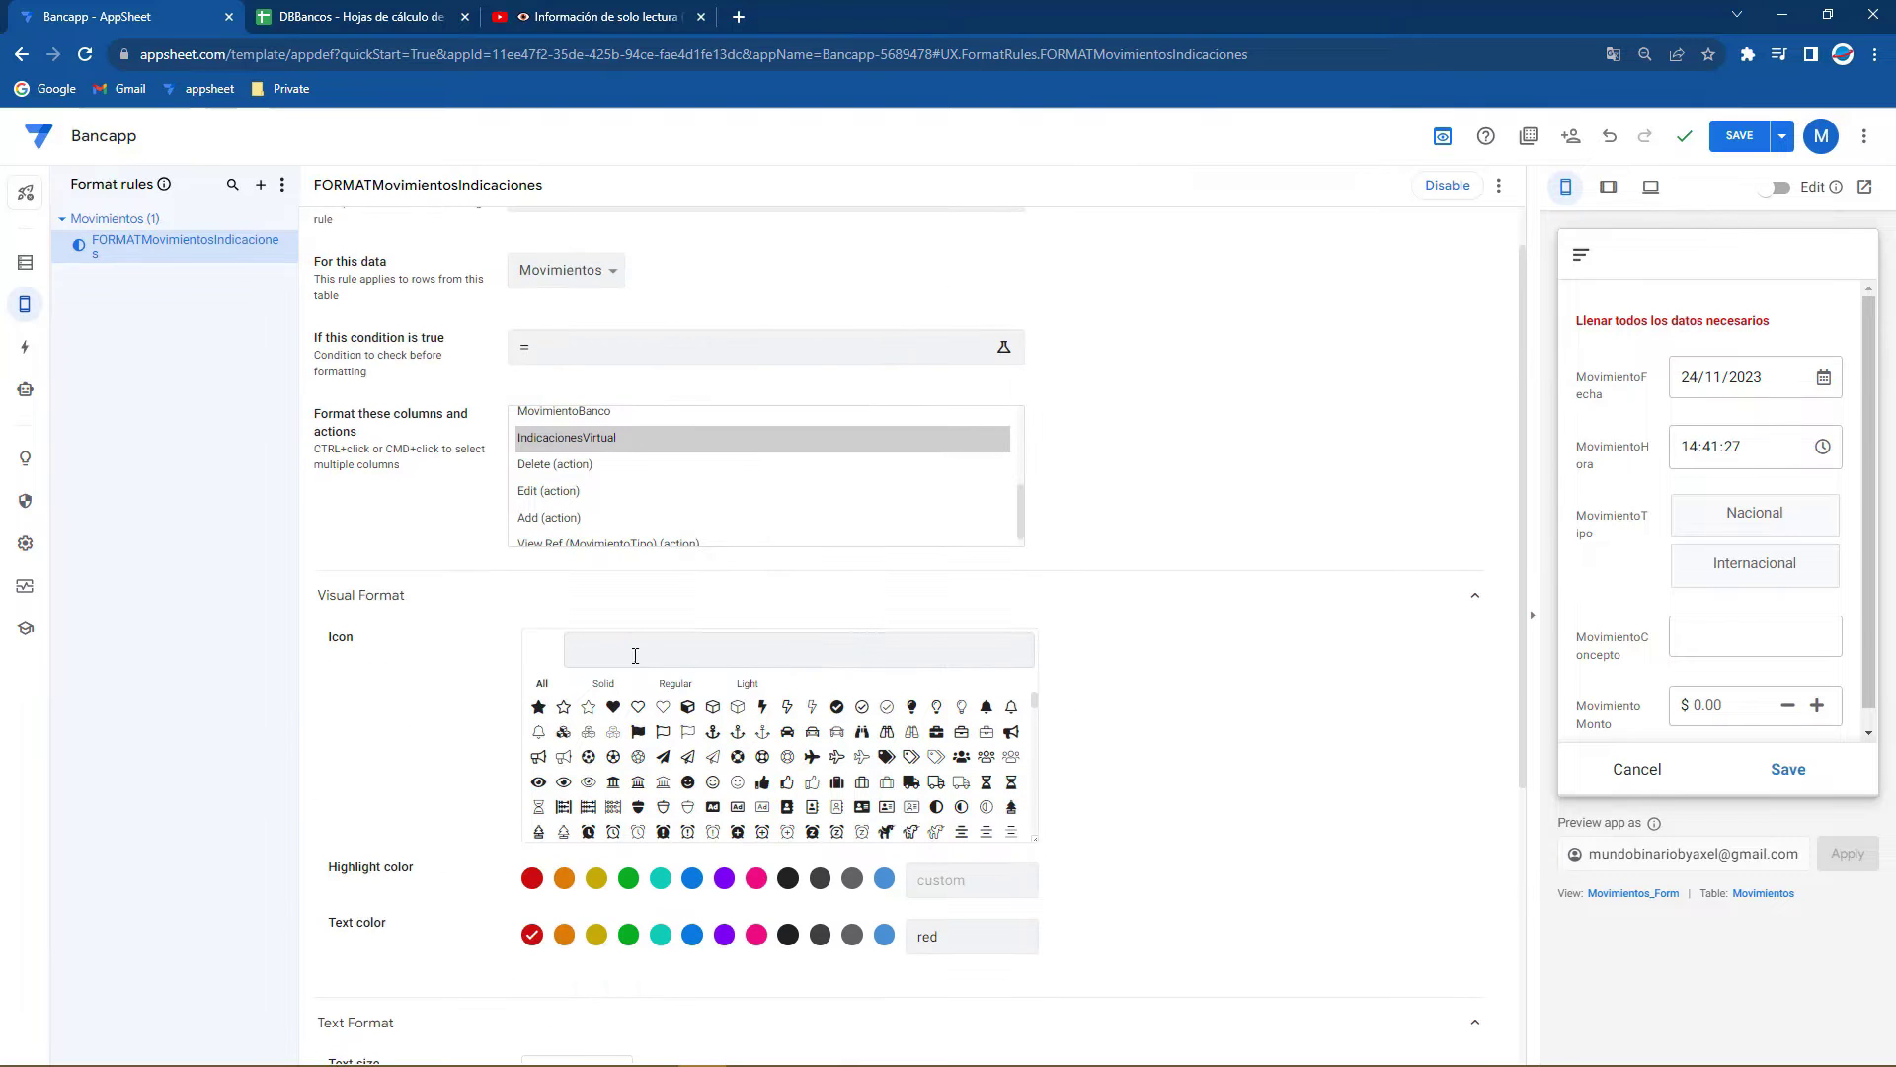
text(alert)
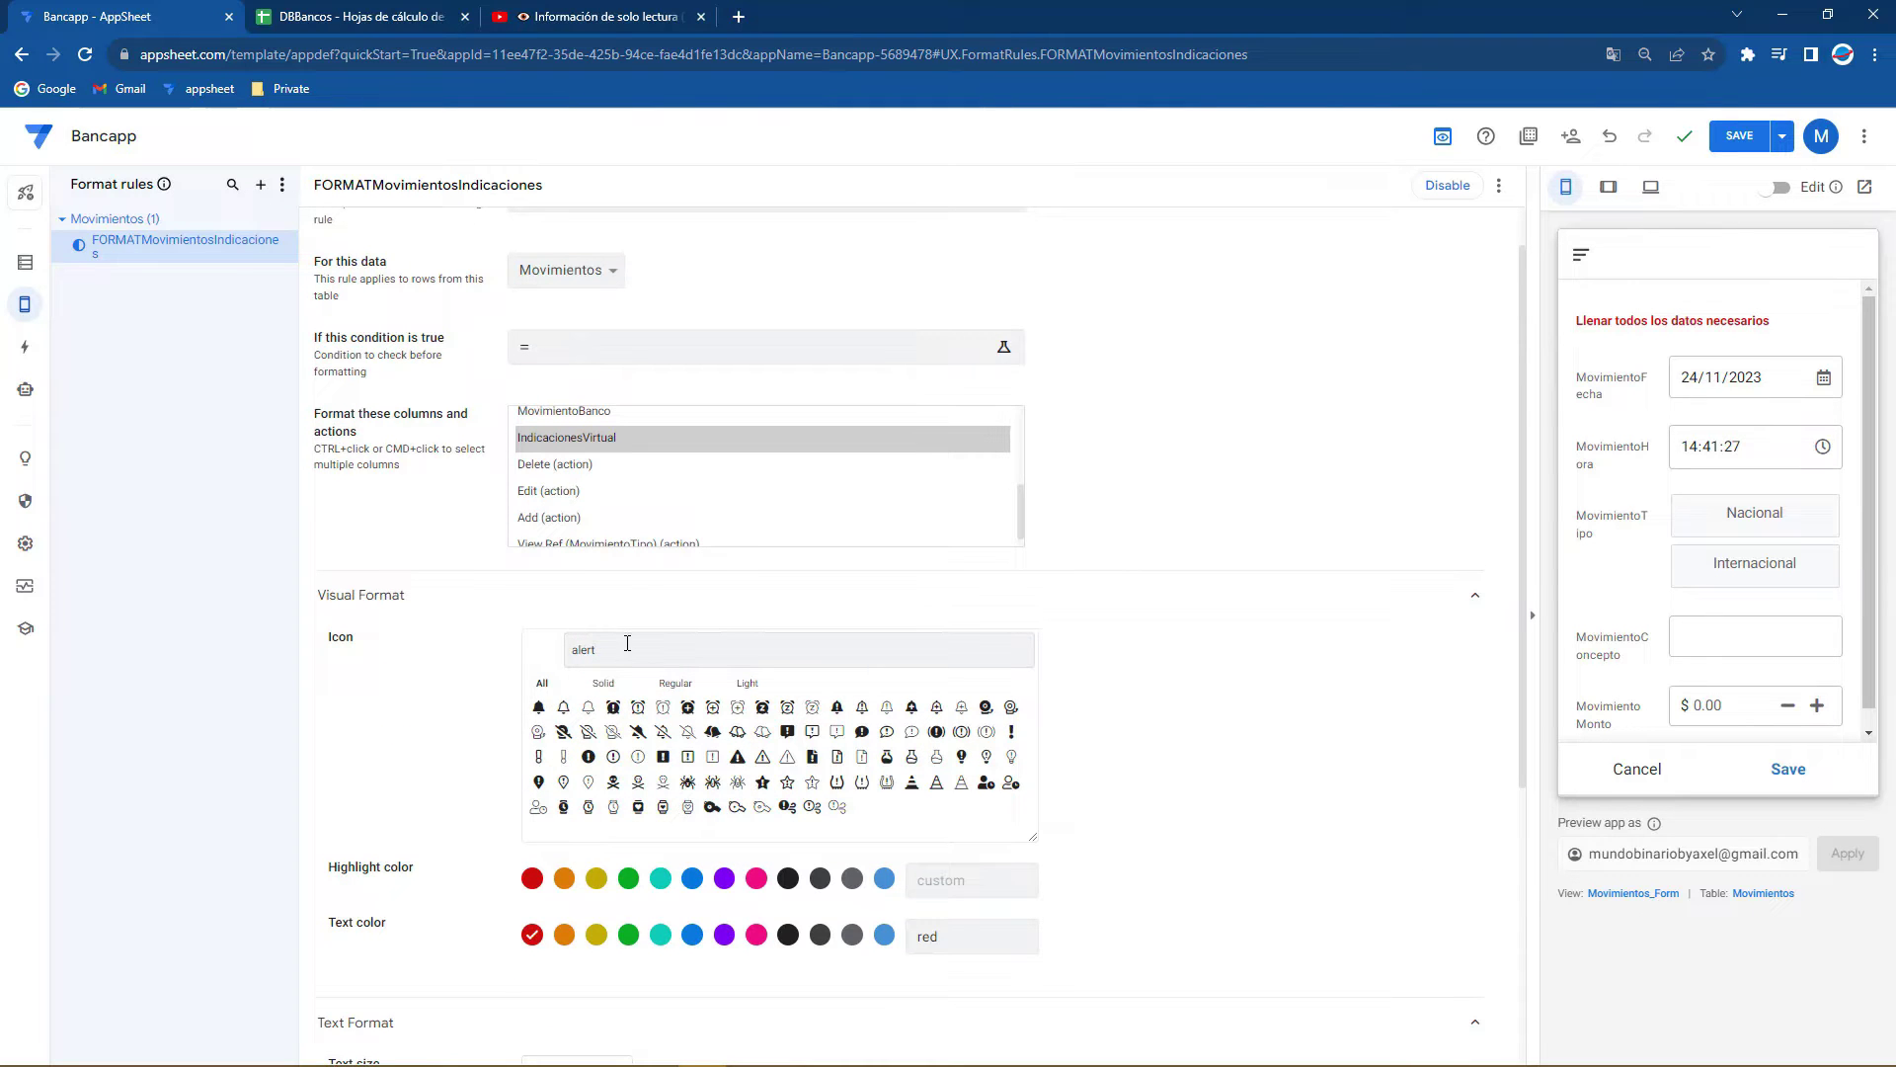
double_click(637, 651)
text(c)
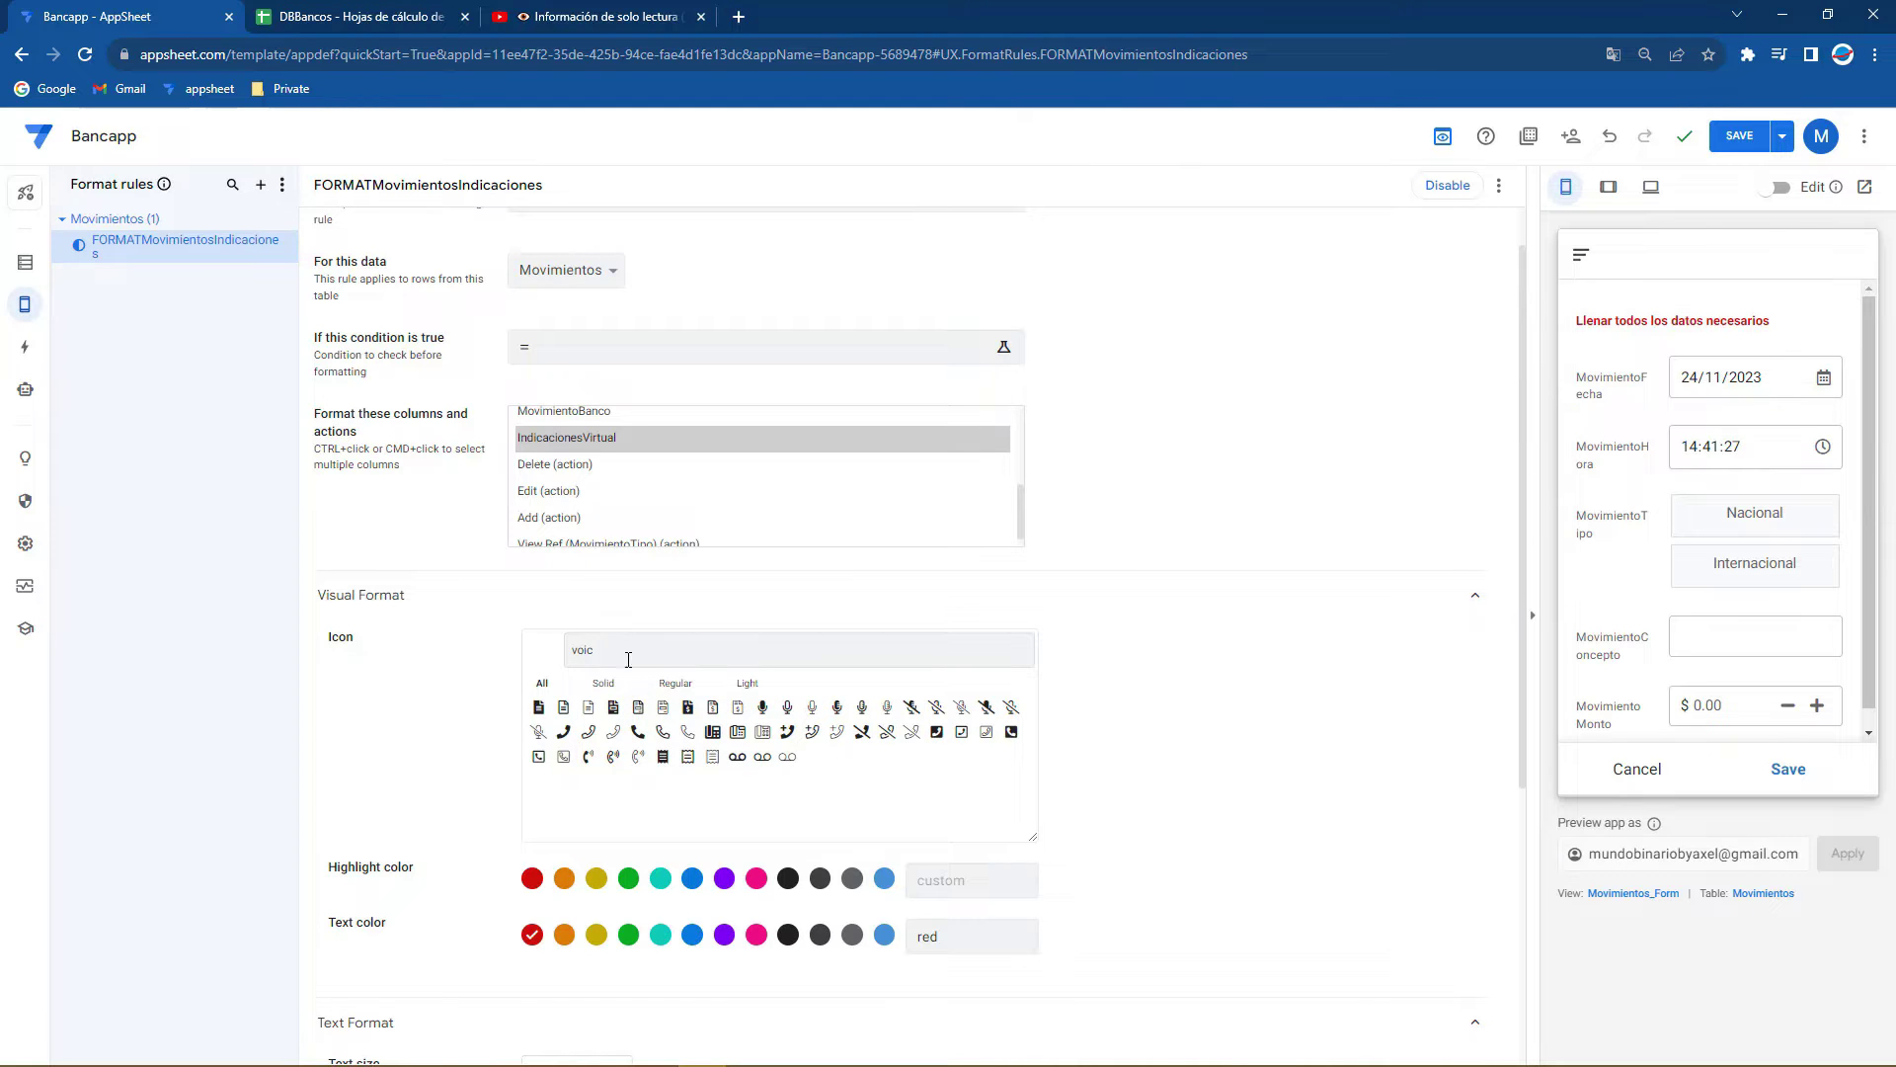
key(BackSpace)
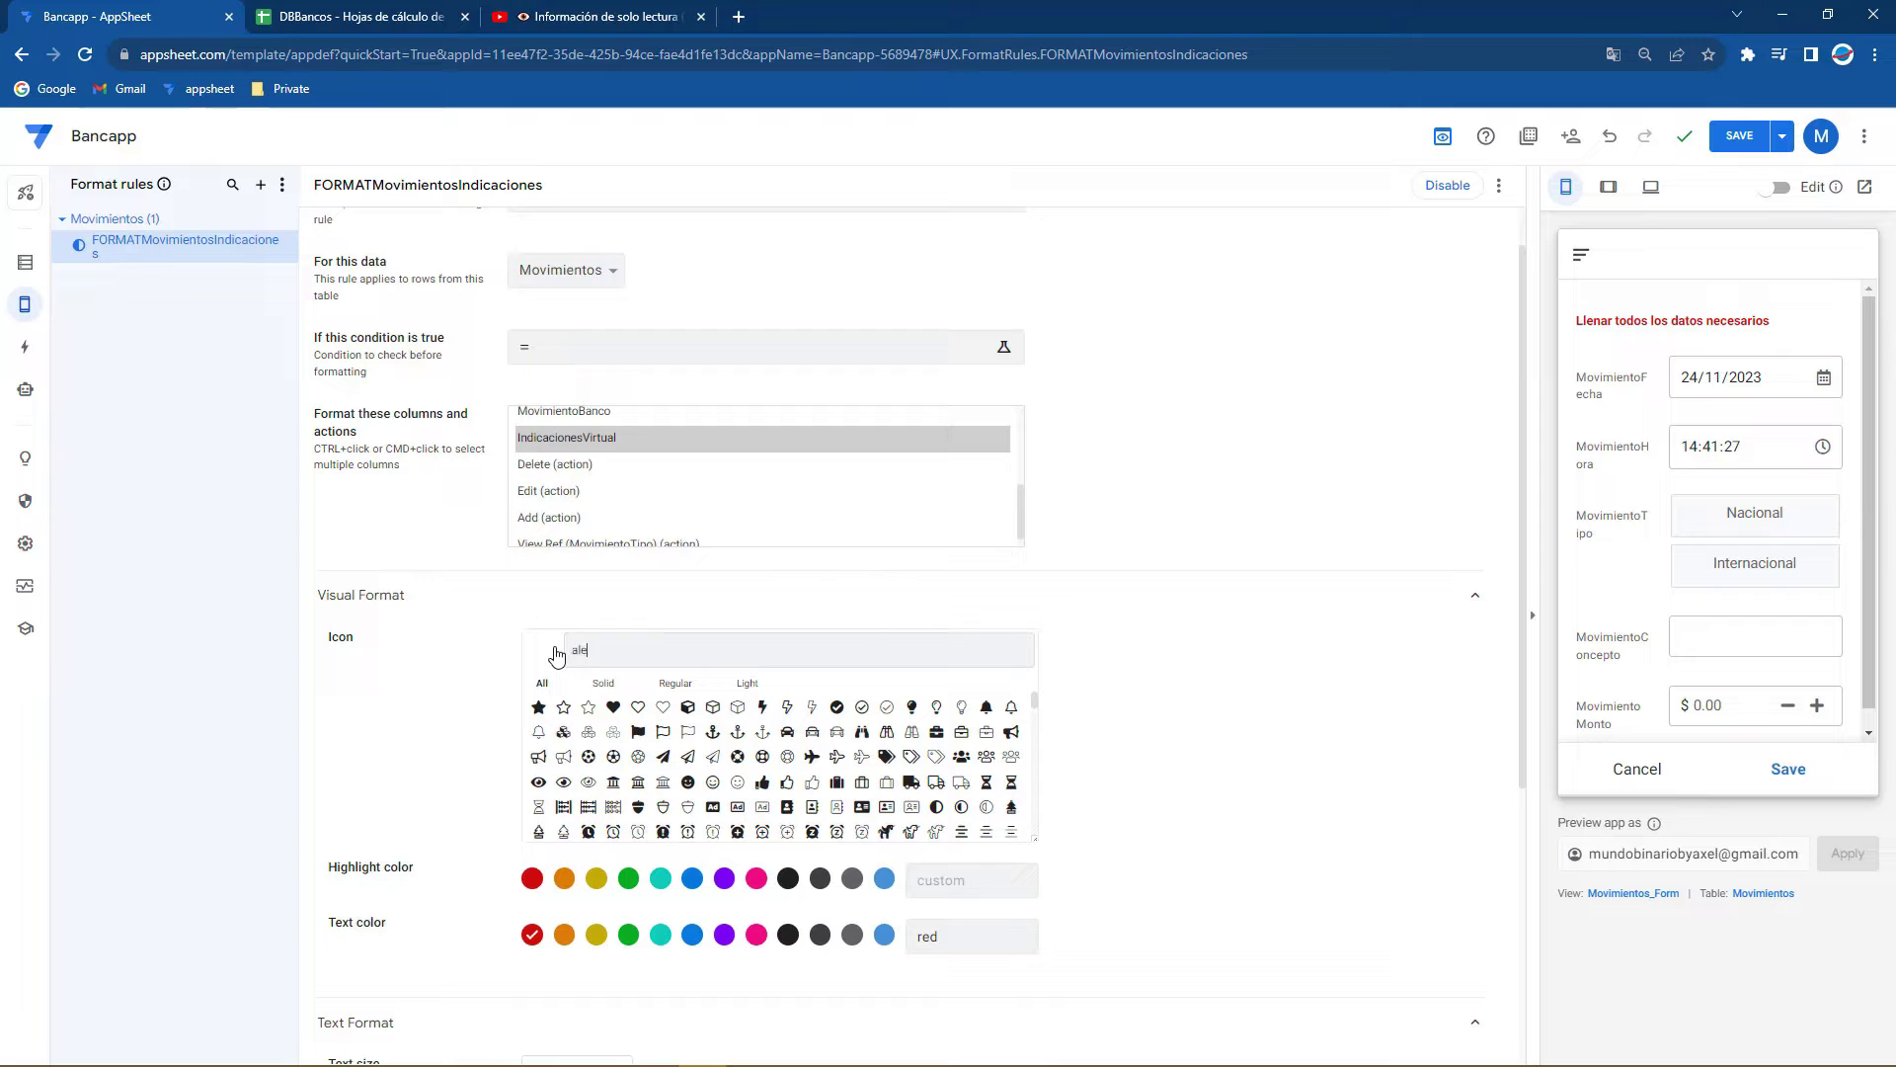
text(rt)
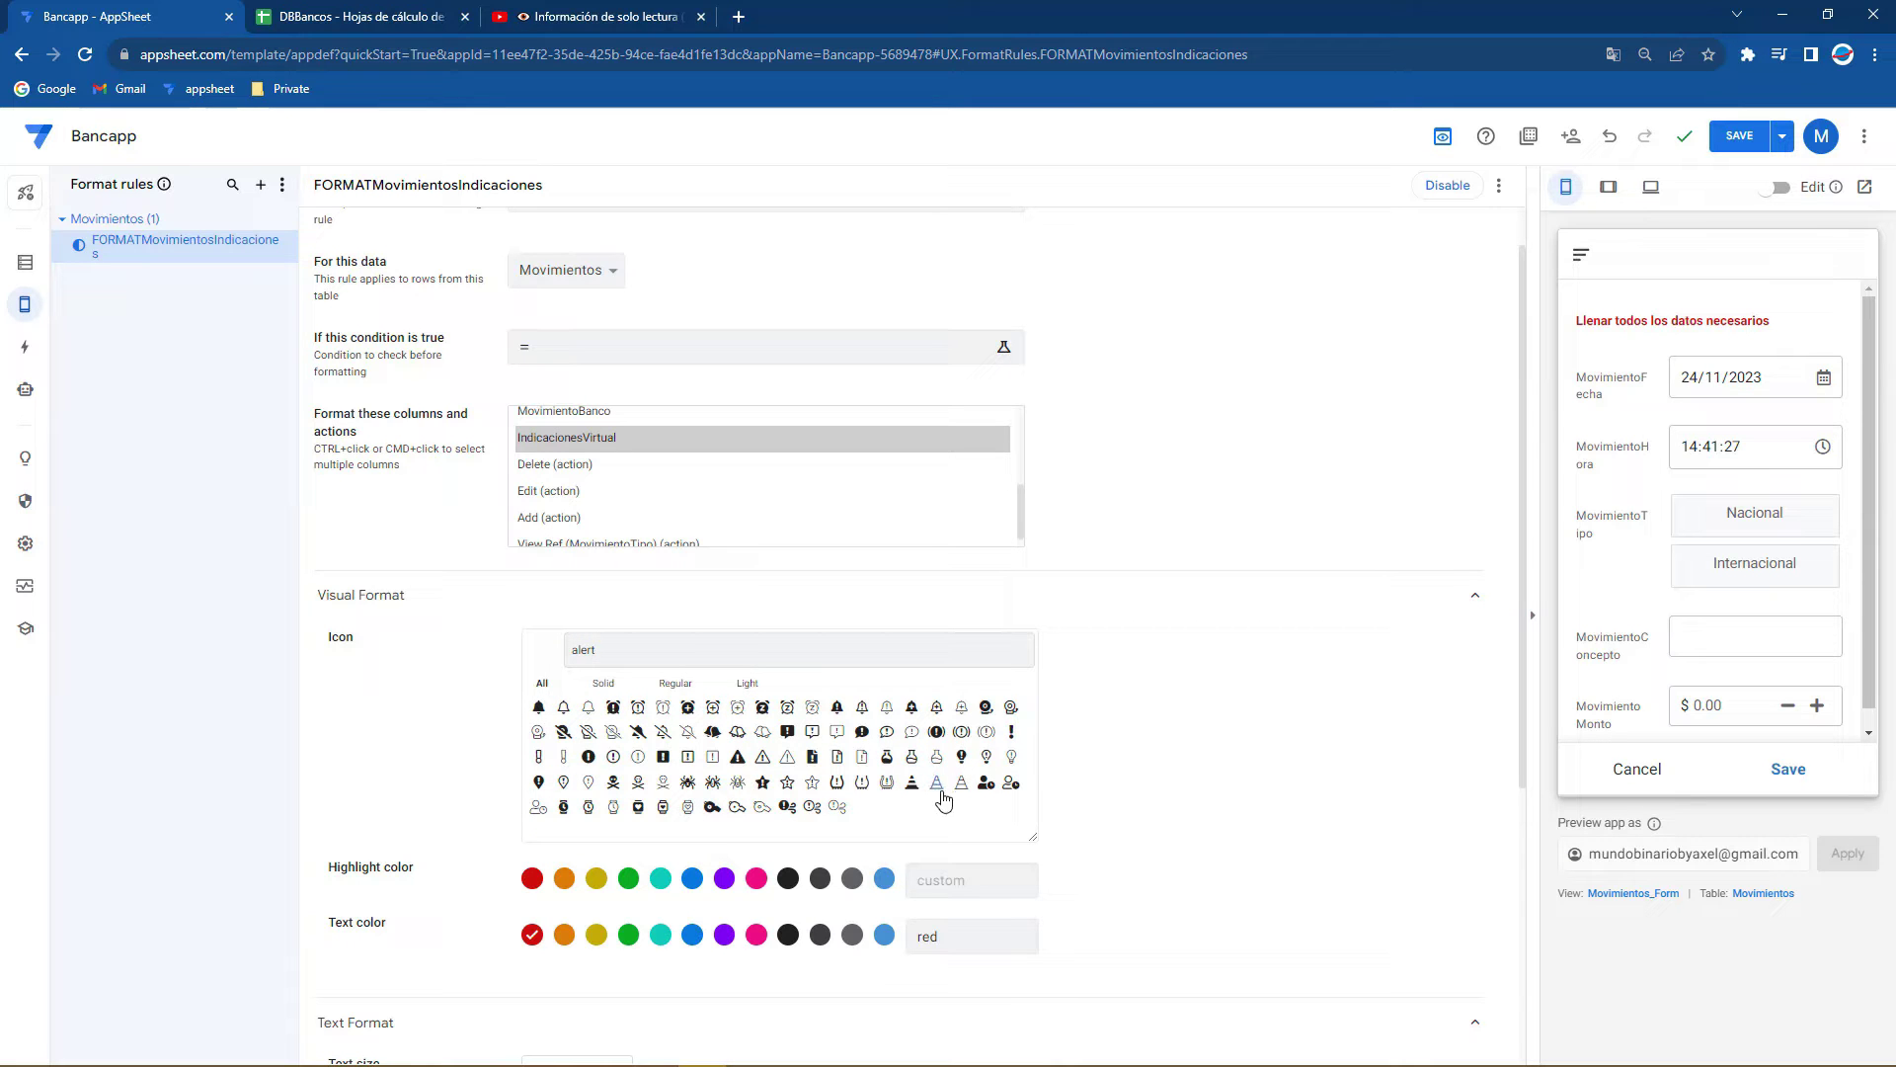
click(961, 757)
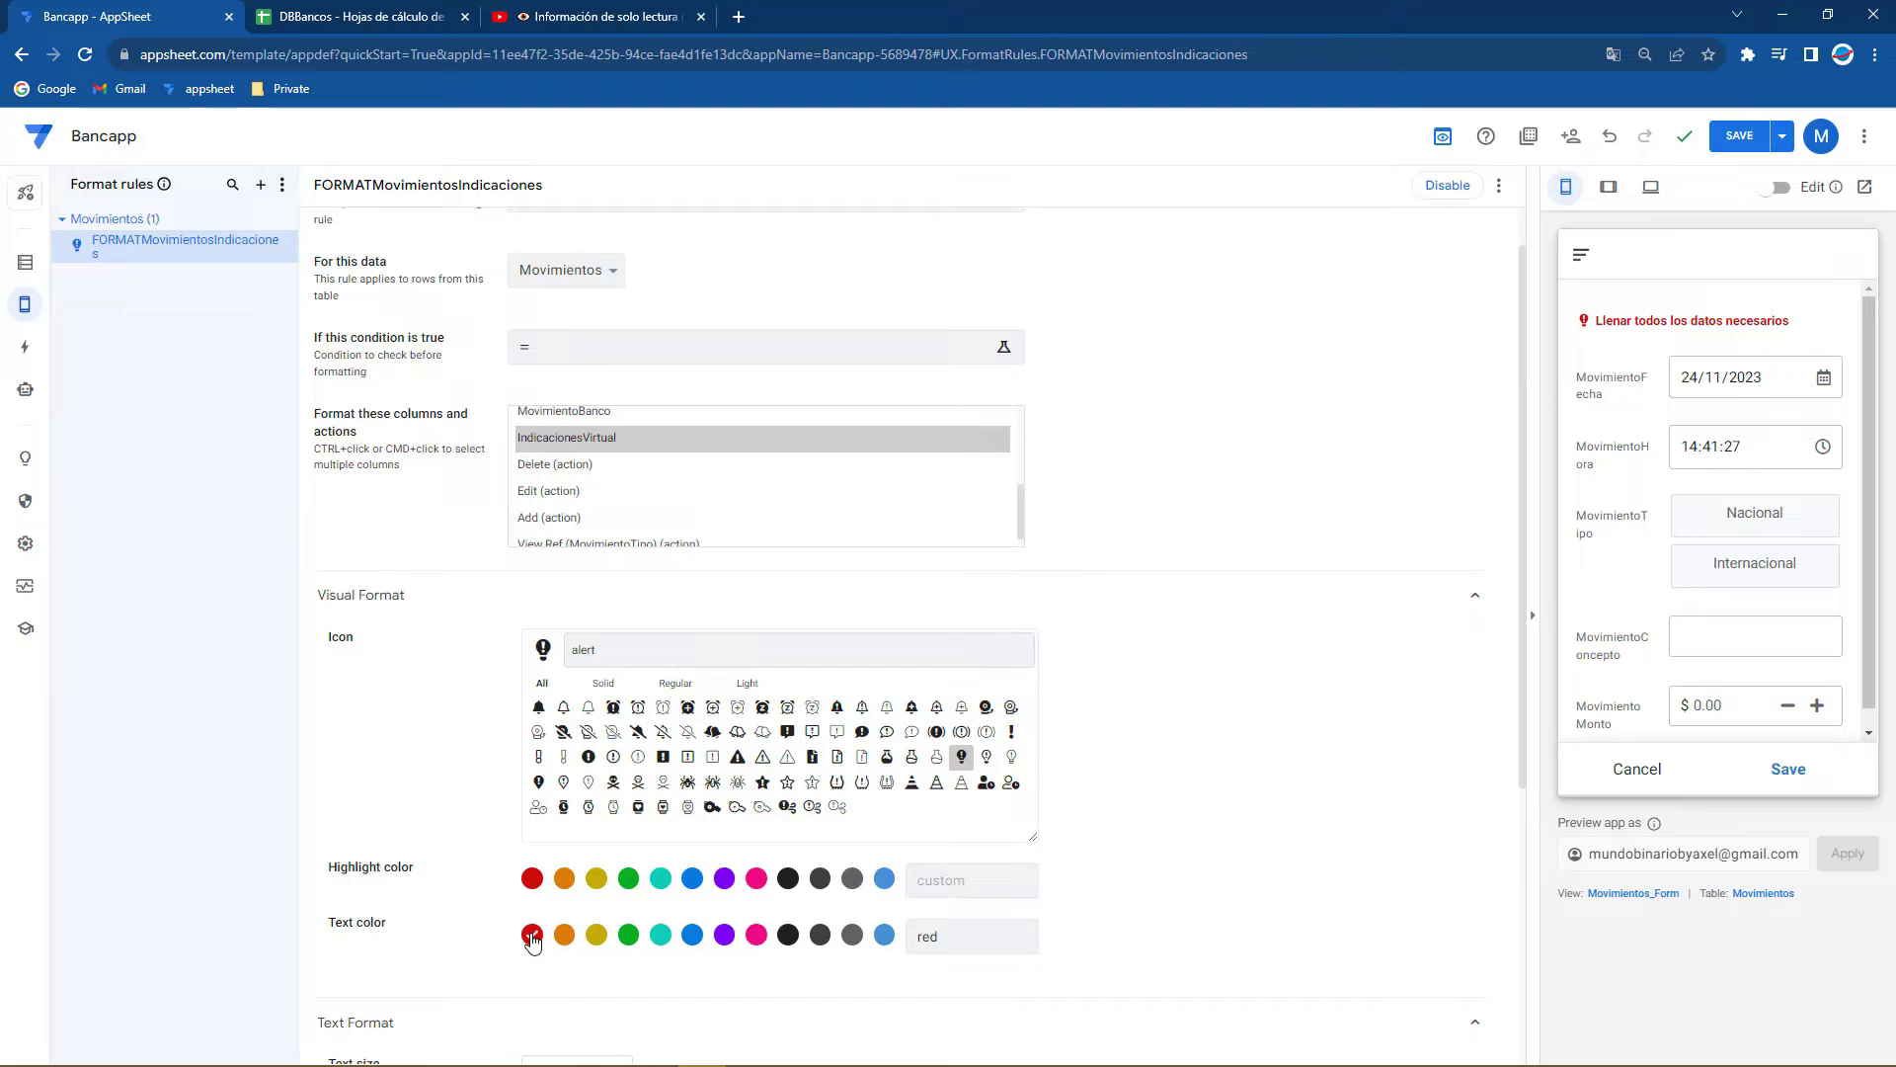
Set the text colour to blue and text size to 1.1, then save the app
click(692, 934)
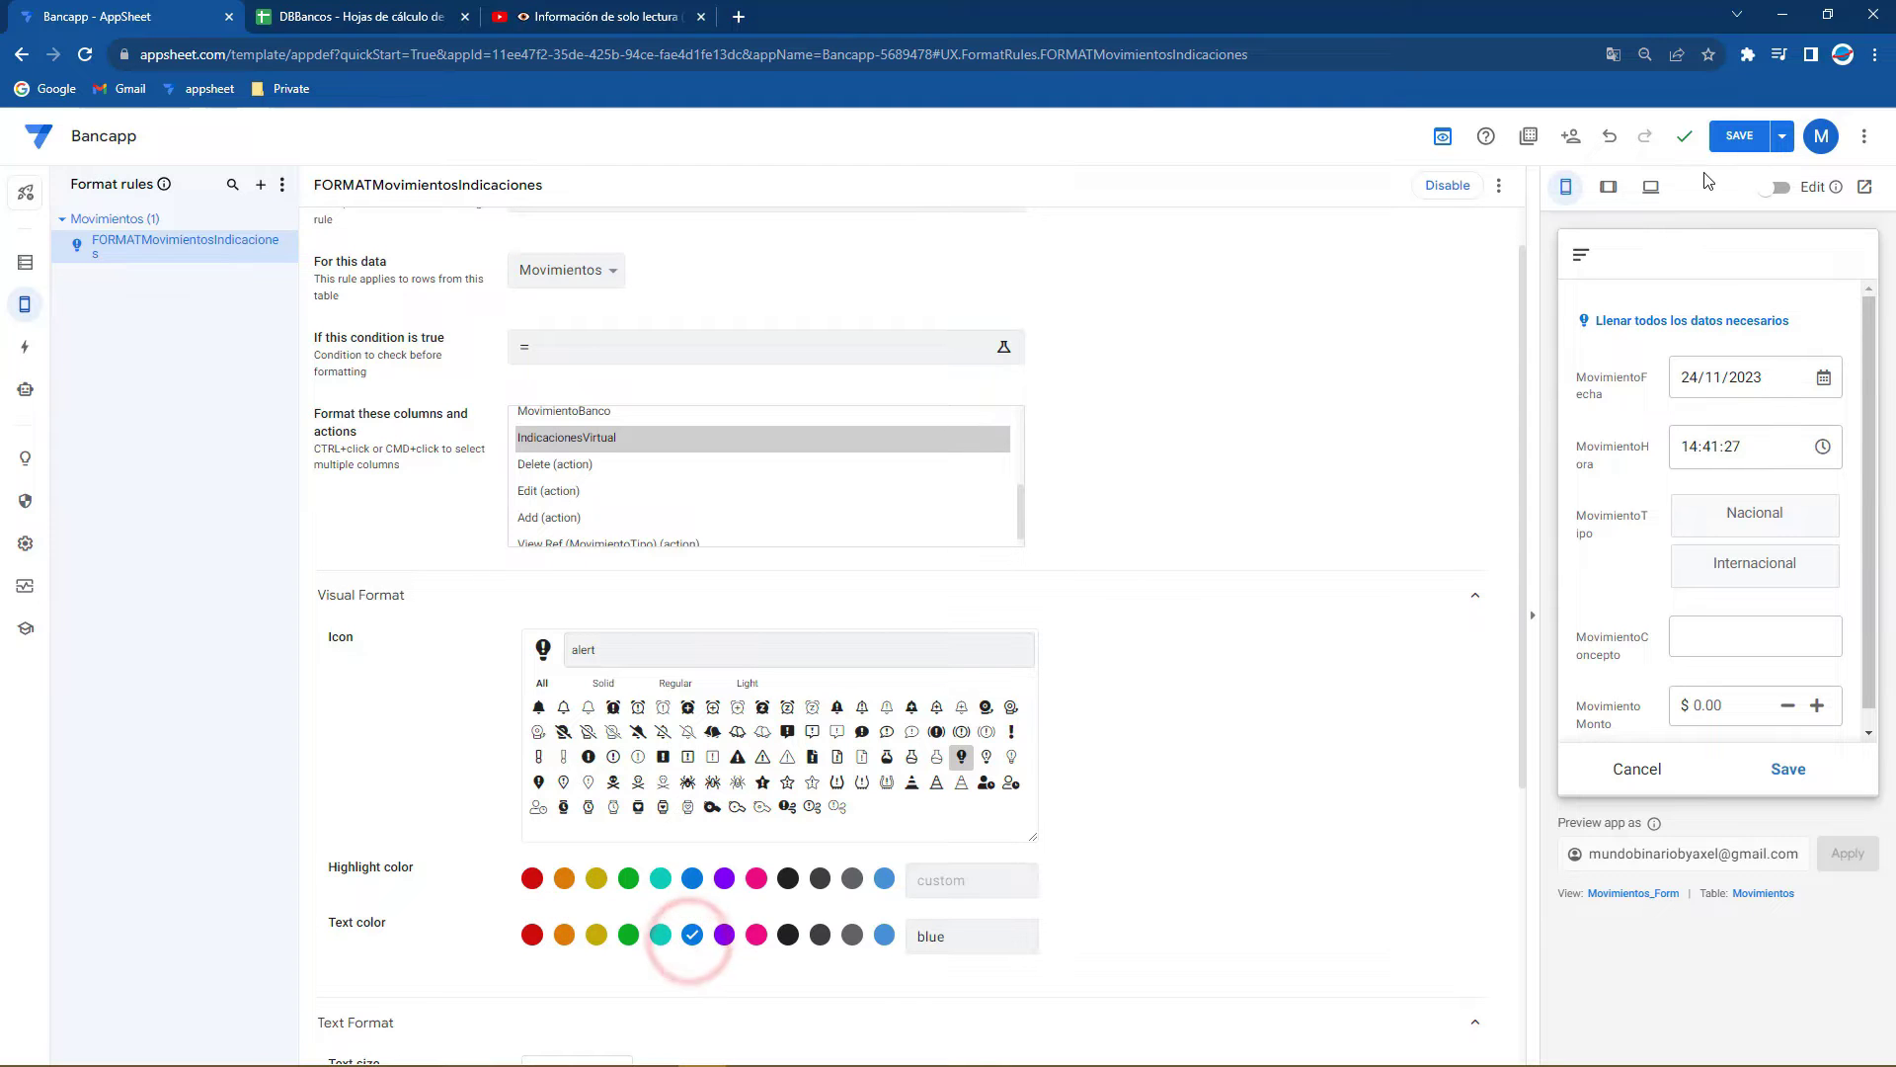
scroll(582, 856, down, 3)
click(619, 777)
click(619, 776)
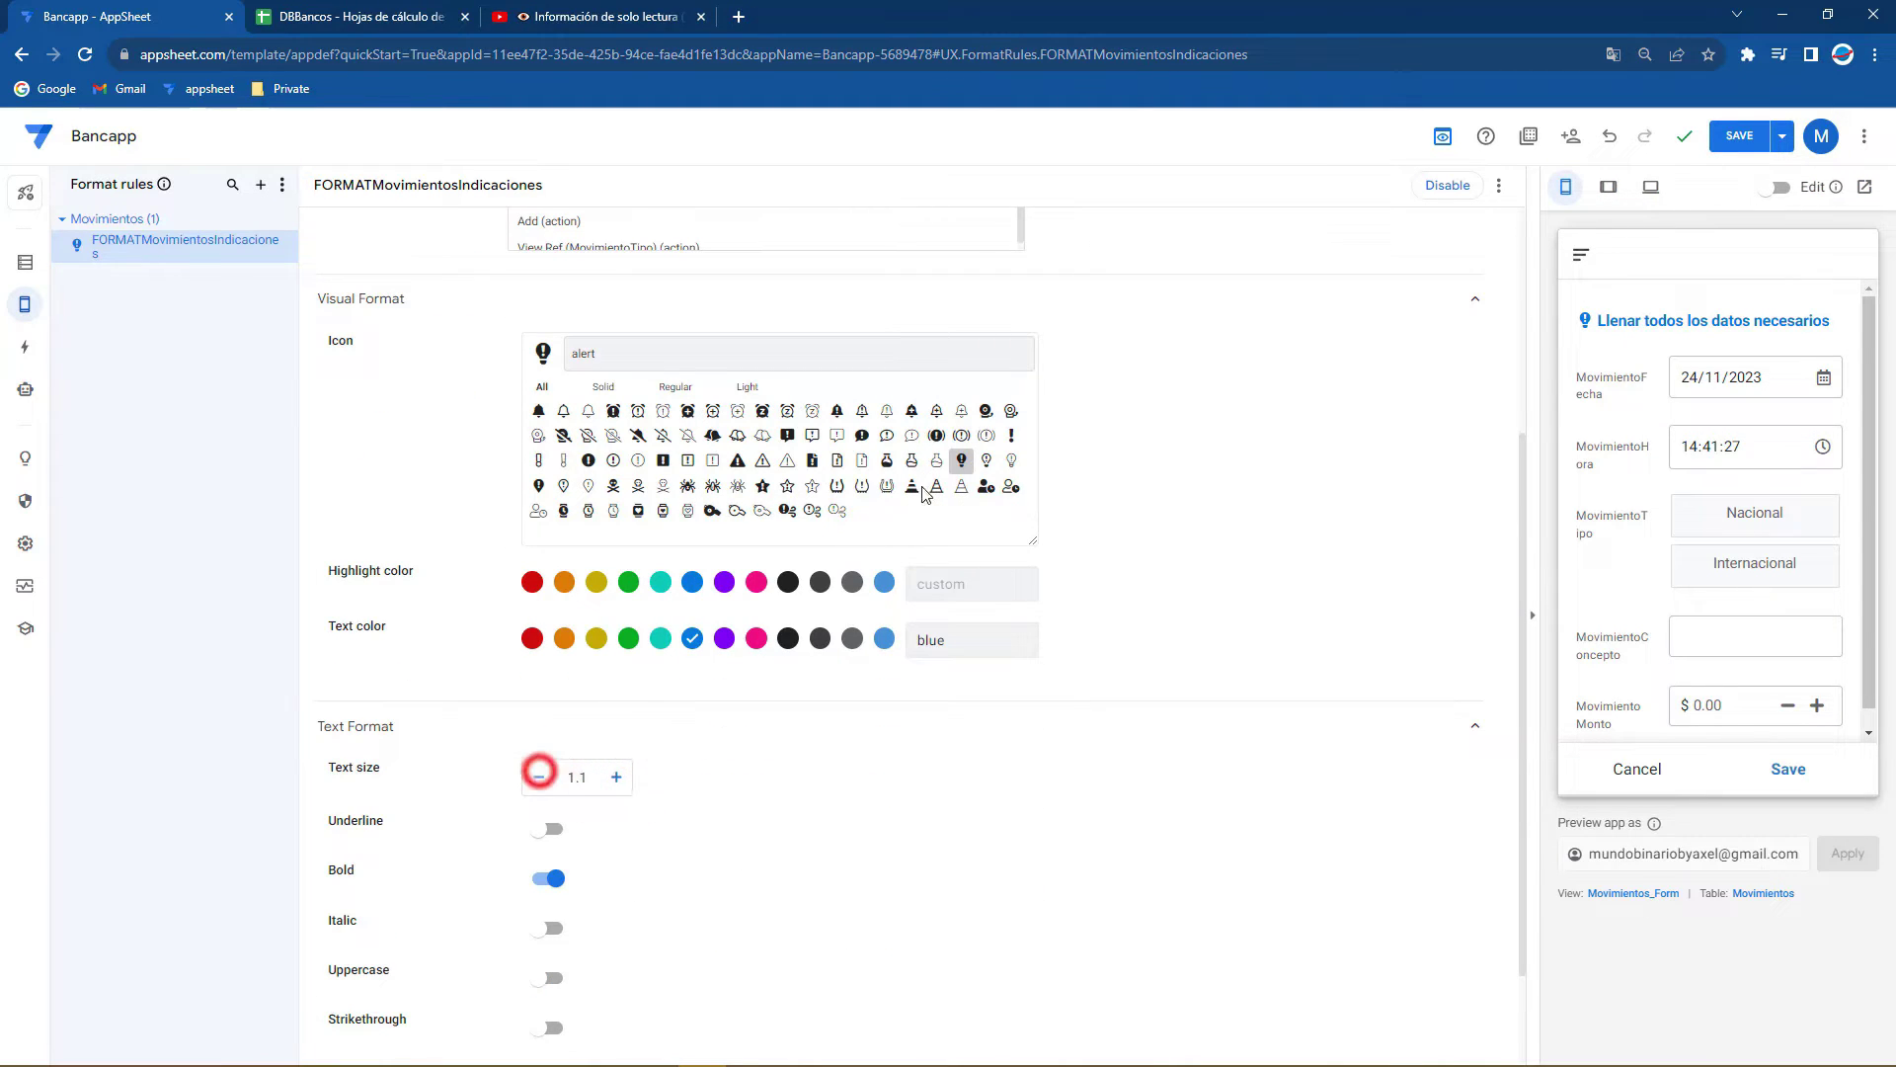
click(1731, 143)
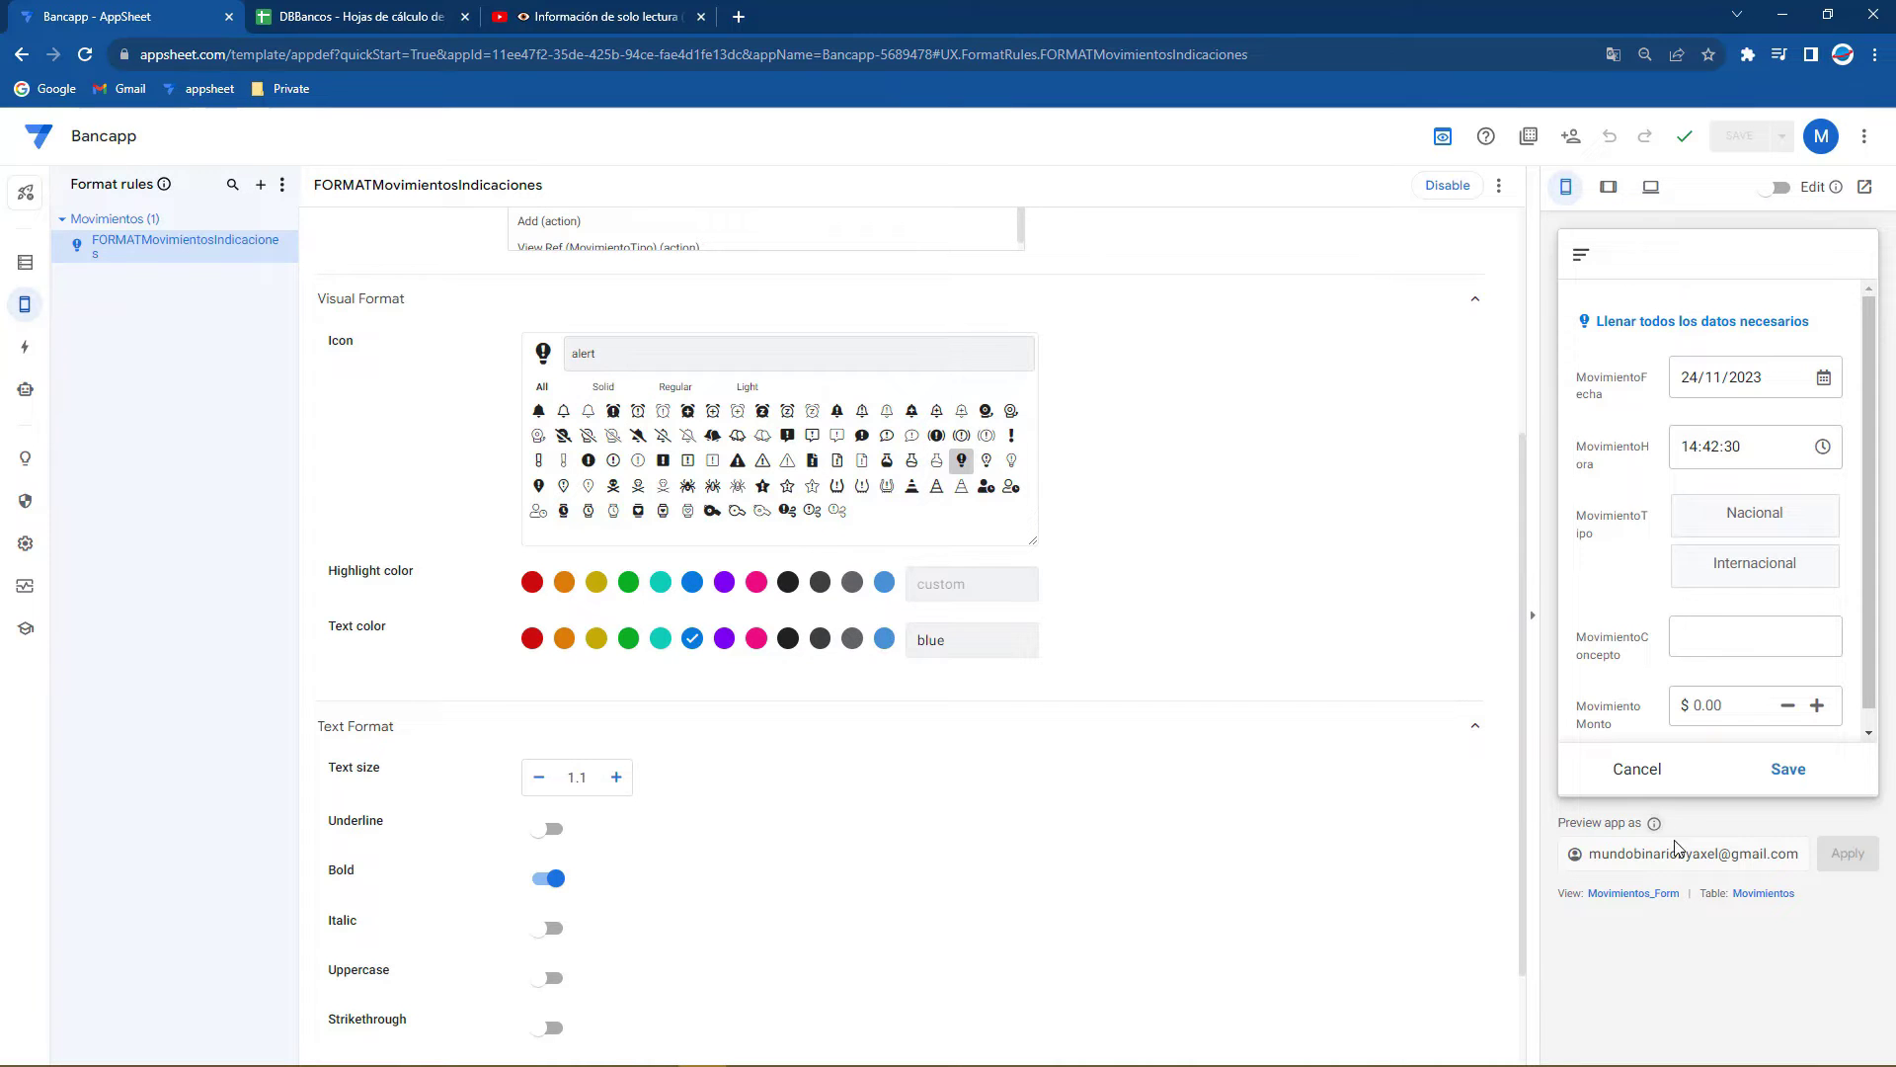
Add a new virtual column to Movimientos and name it LigaVirtual
click(1764, 897)
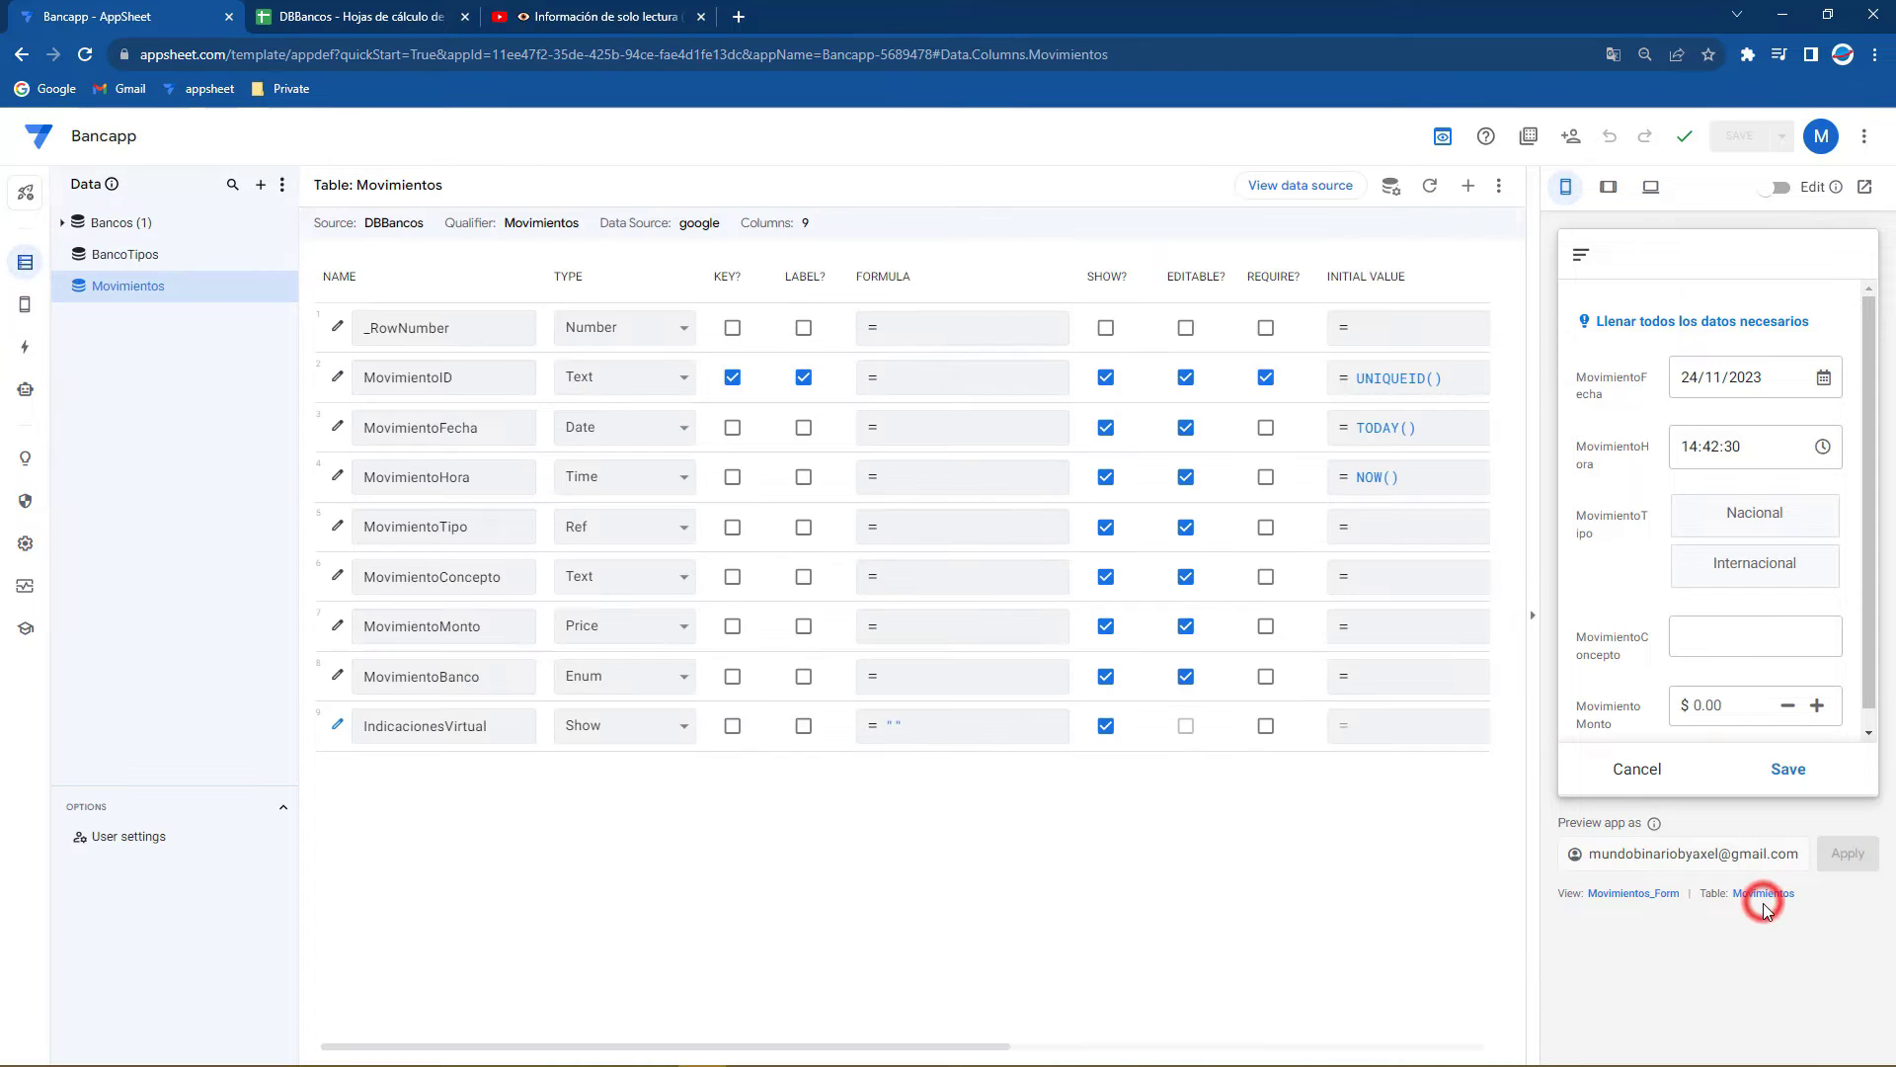
click(1465, 189)
triple_click(996, 284)
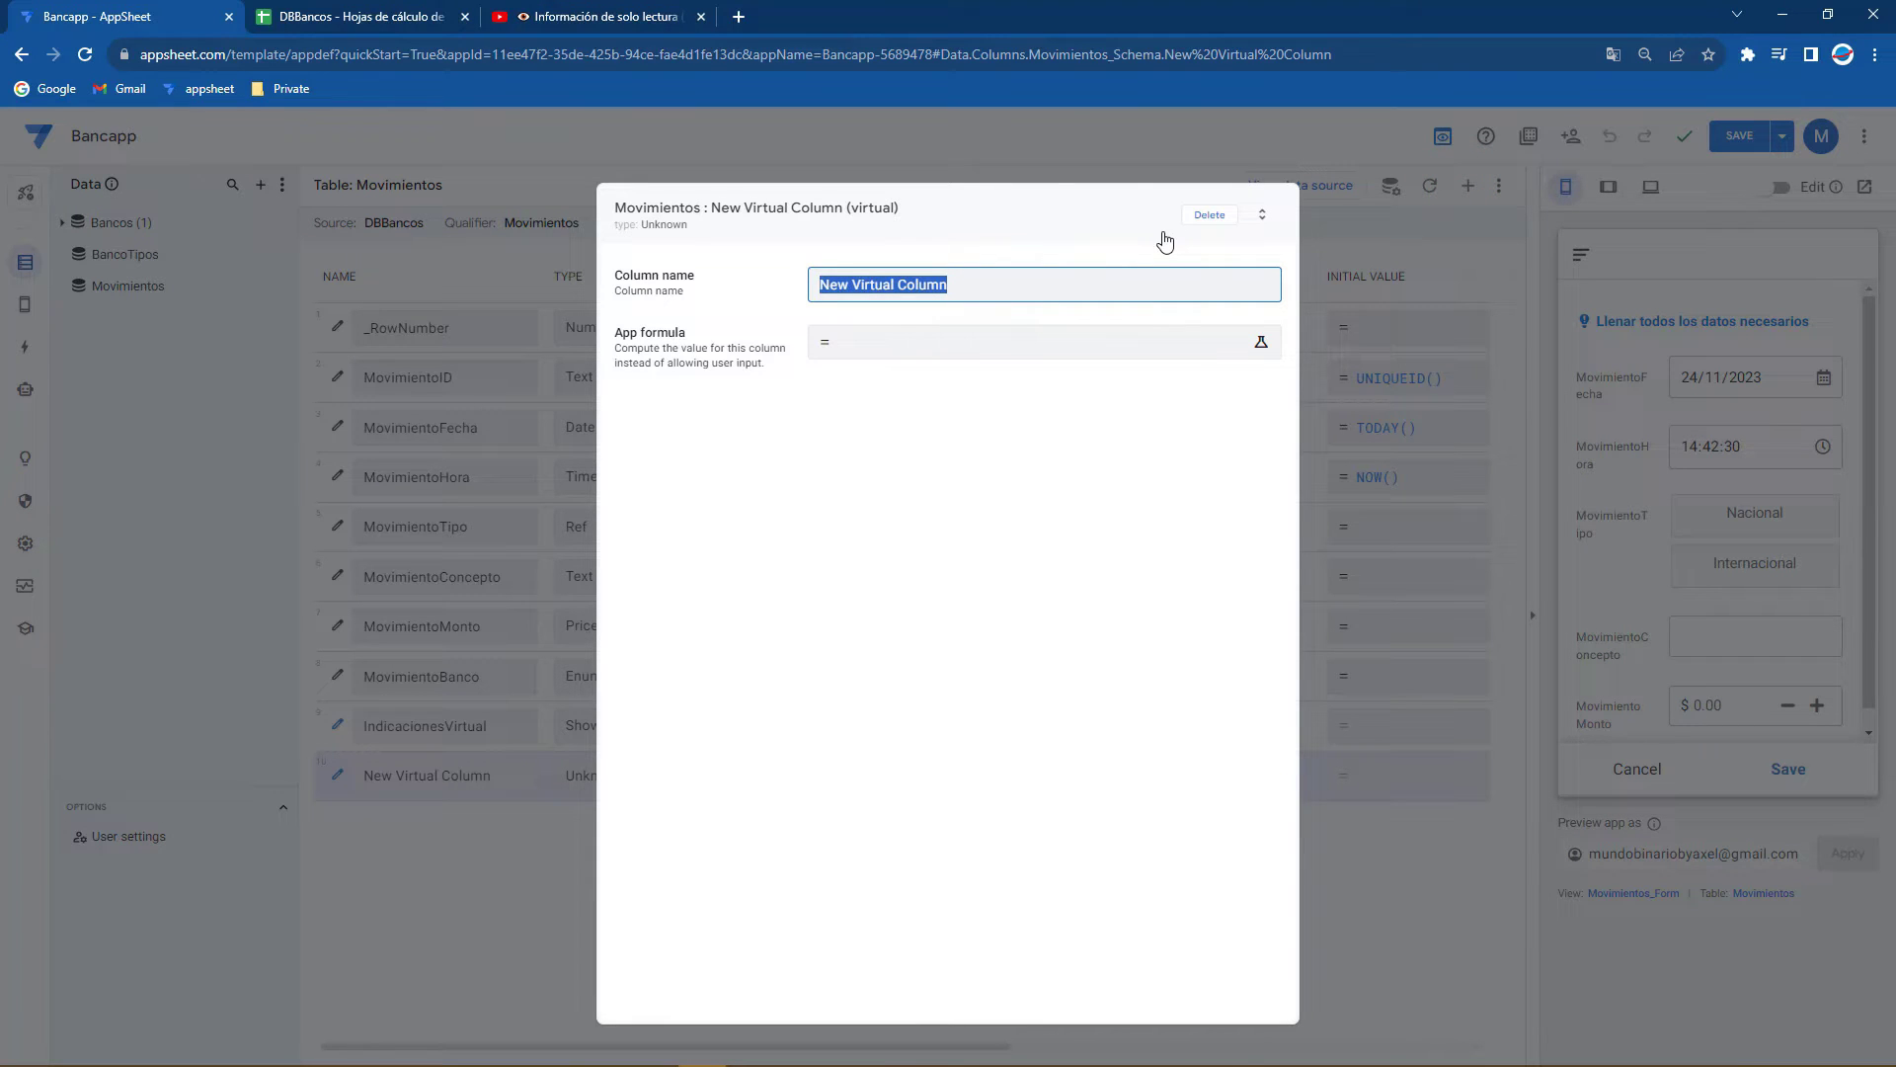
text(LigaVirtual)
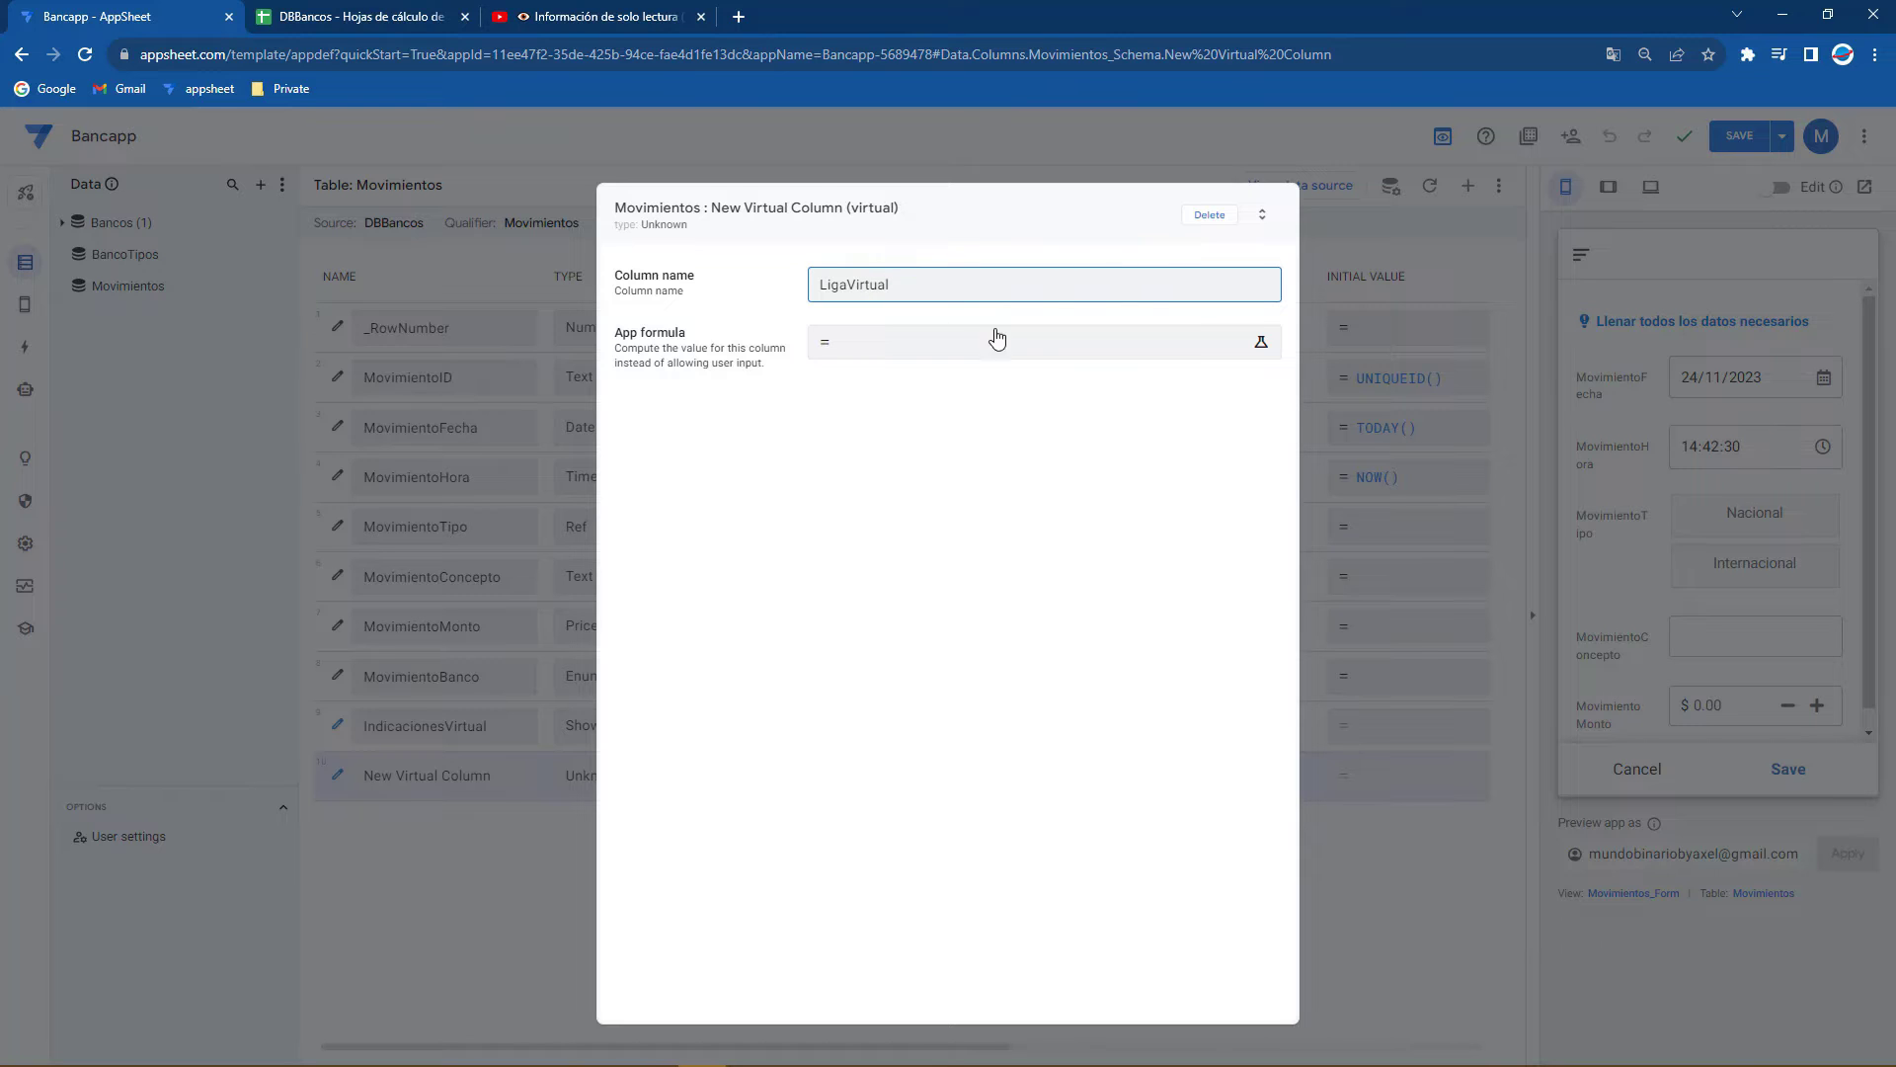
click(740, 17)
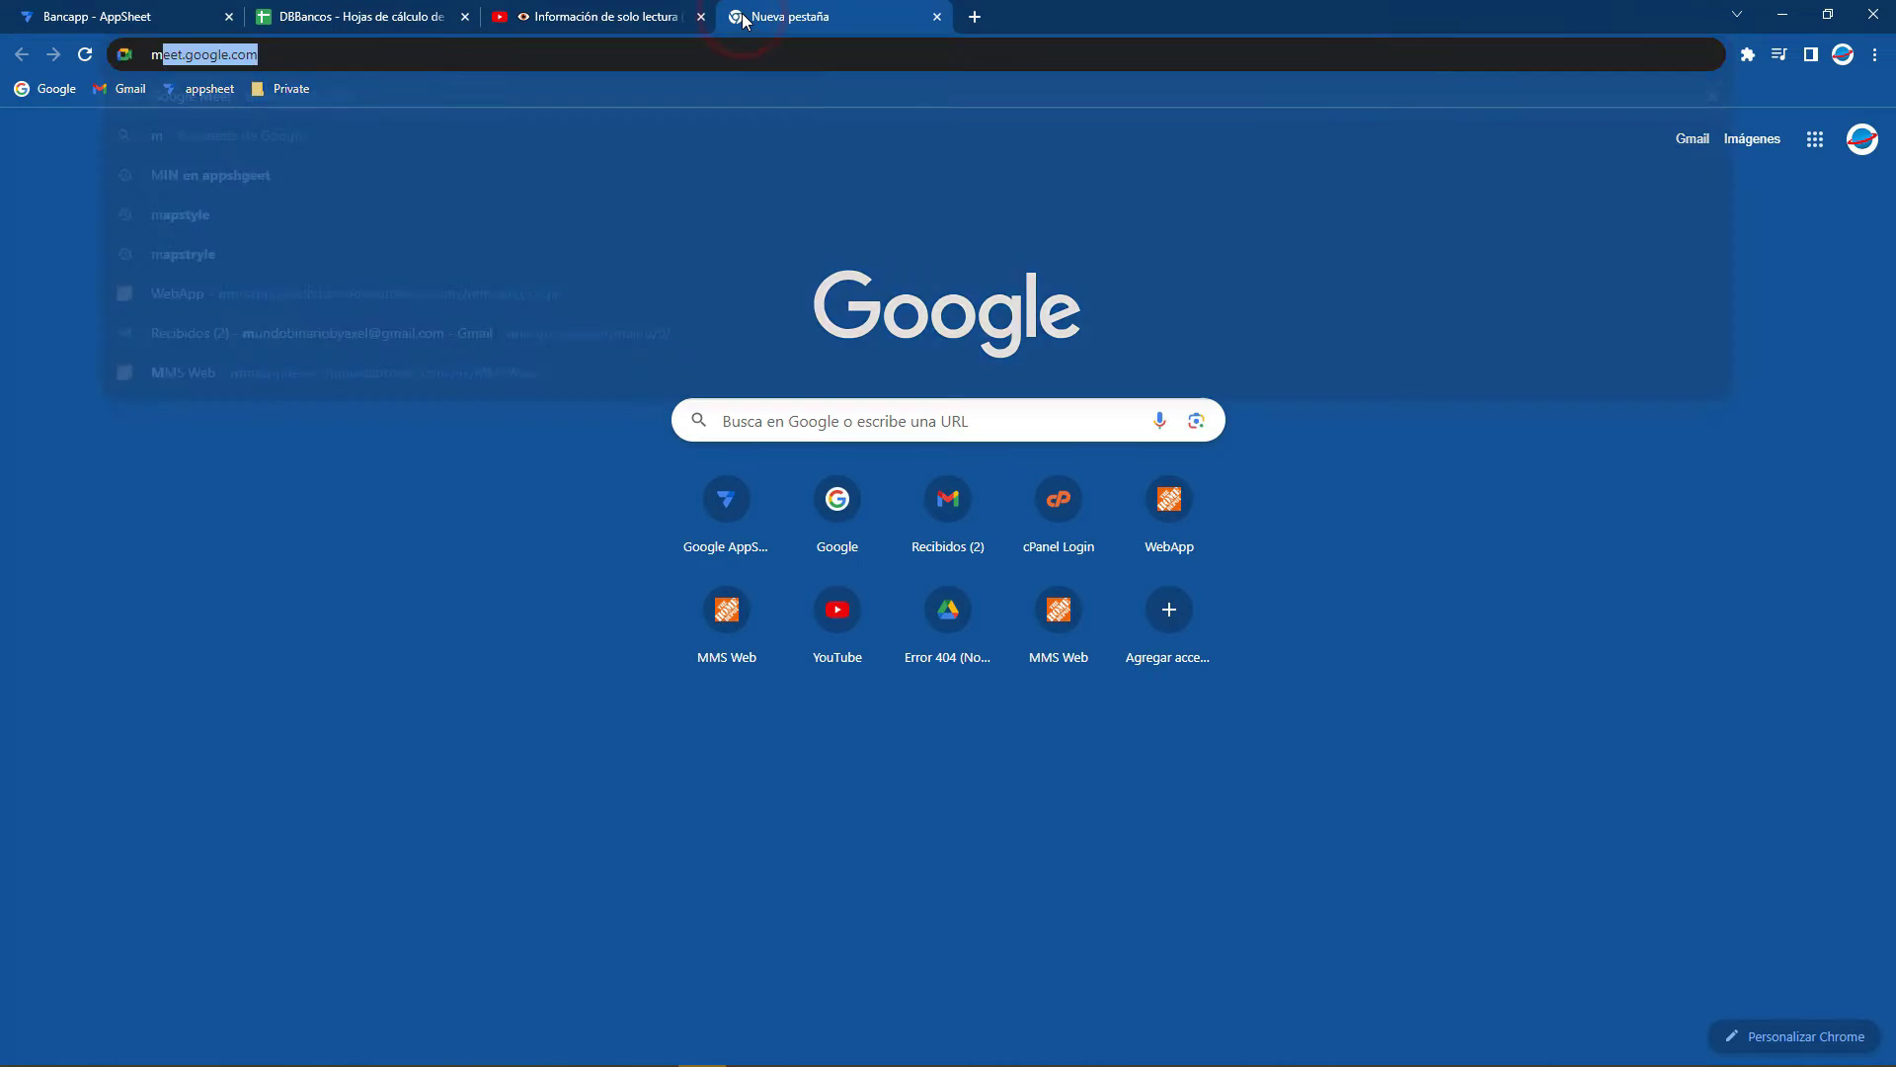
Load mundobinario.com.mx in the new tab and select its address for copying
text(mundobio)
key(BackSpace)
text(nario.com-)
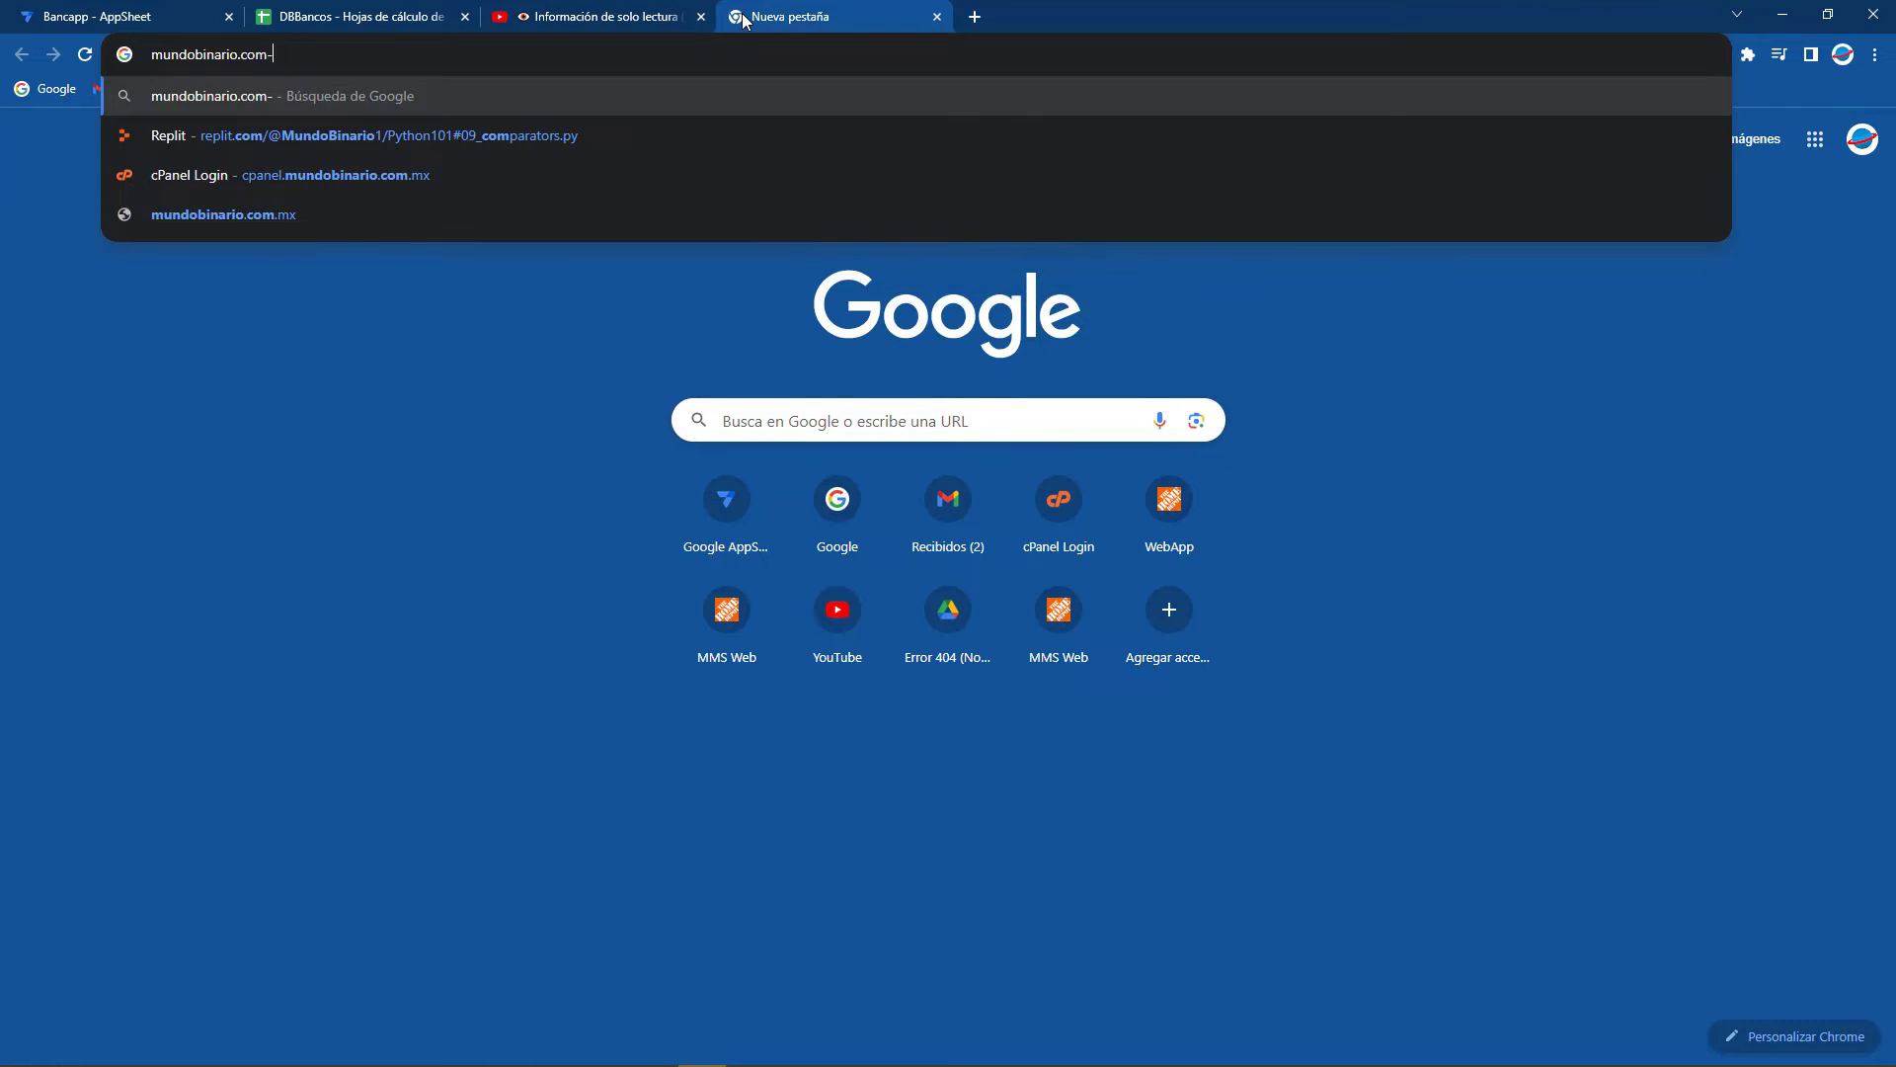
key(BackSpace)
text(.mx)
key(Return)
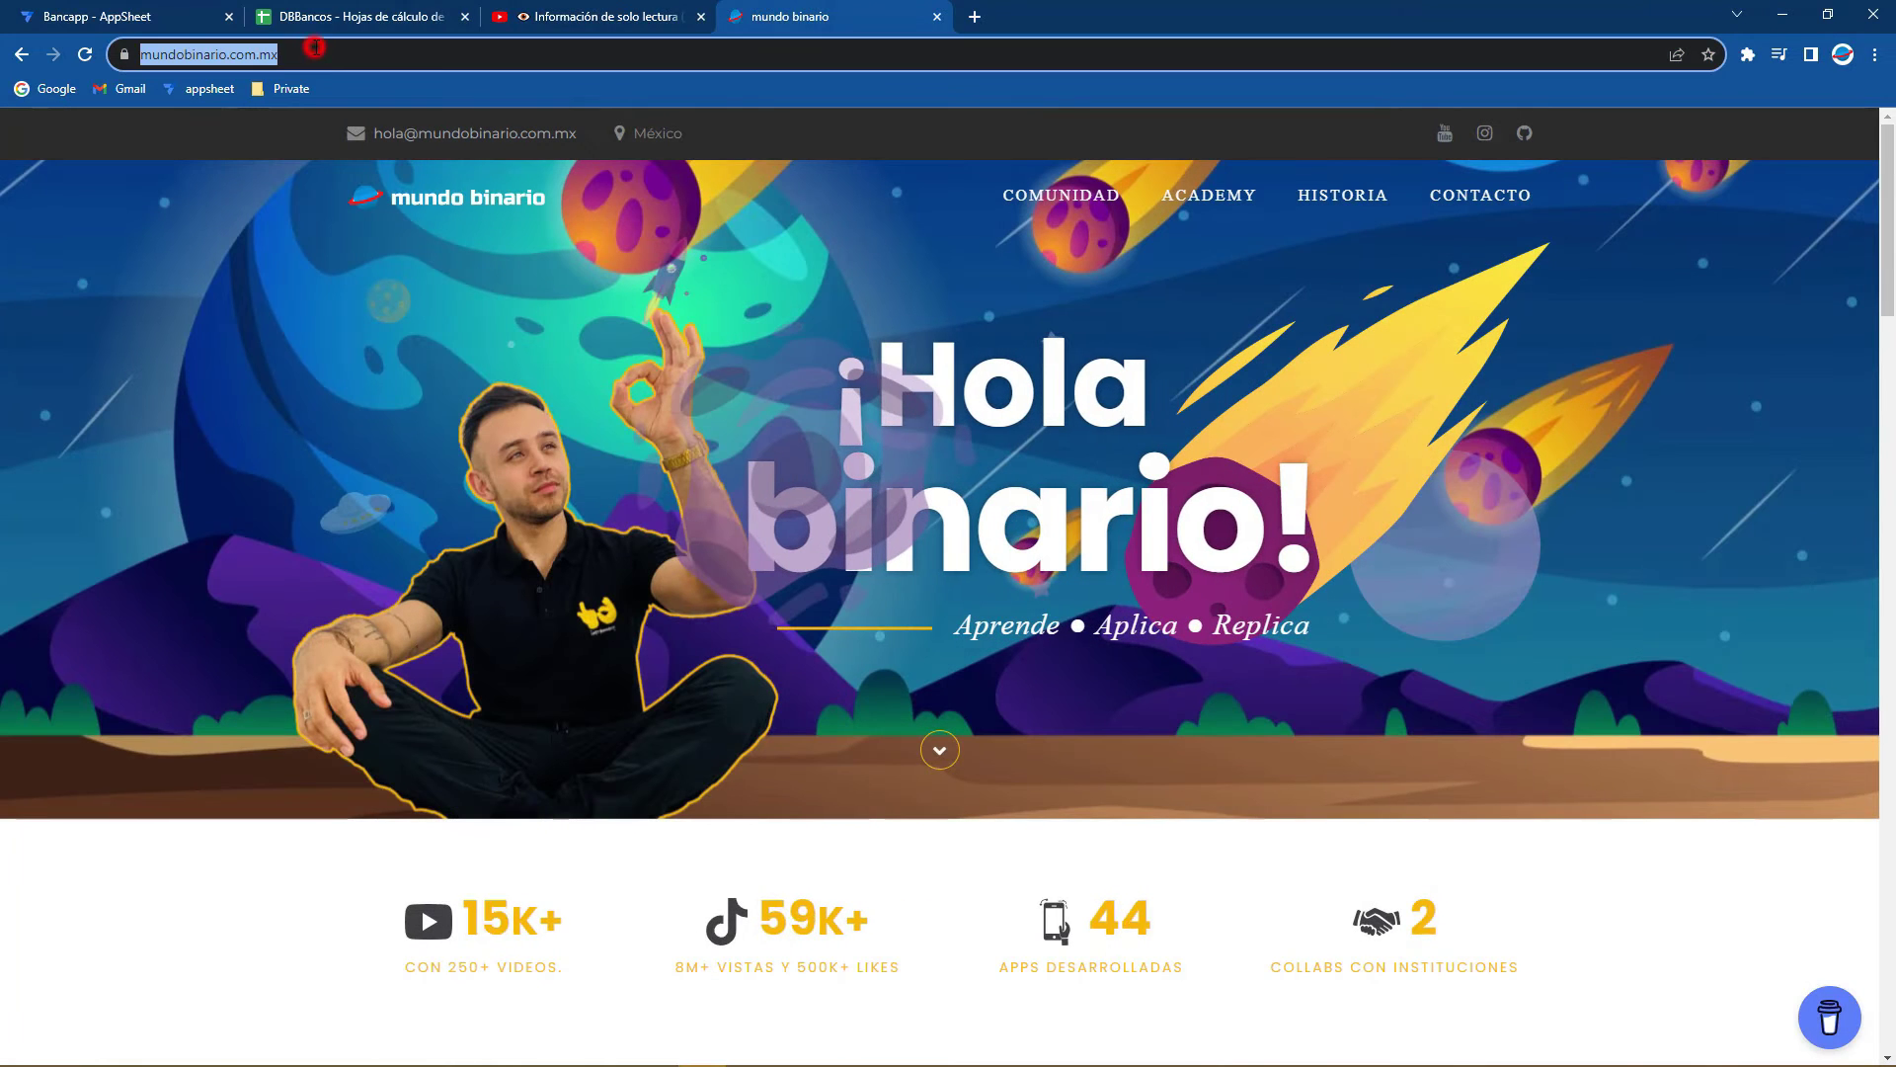
click(317, 50)
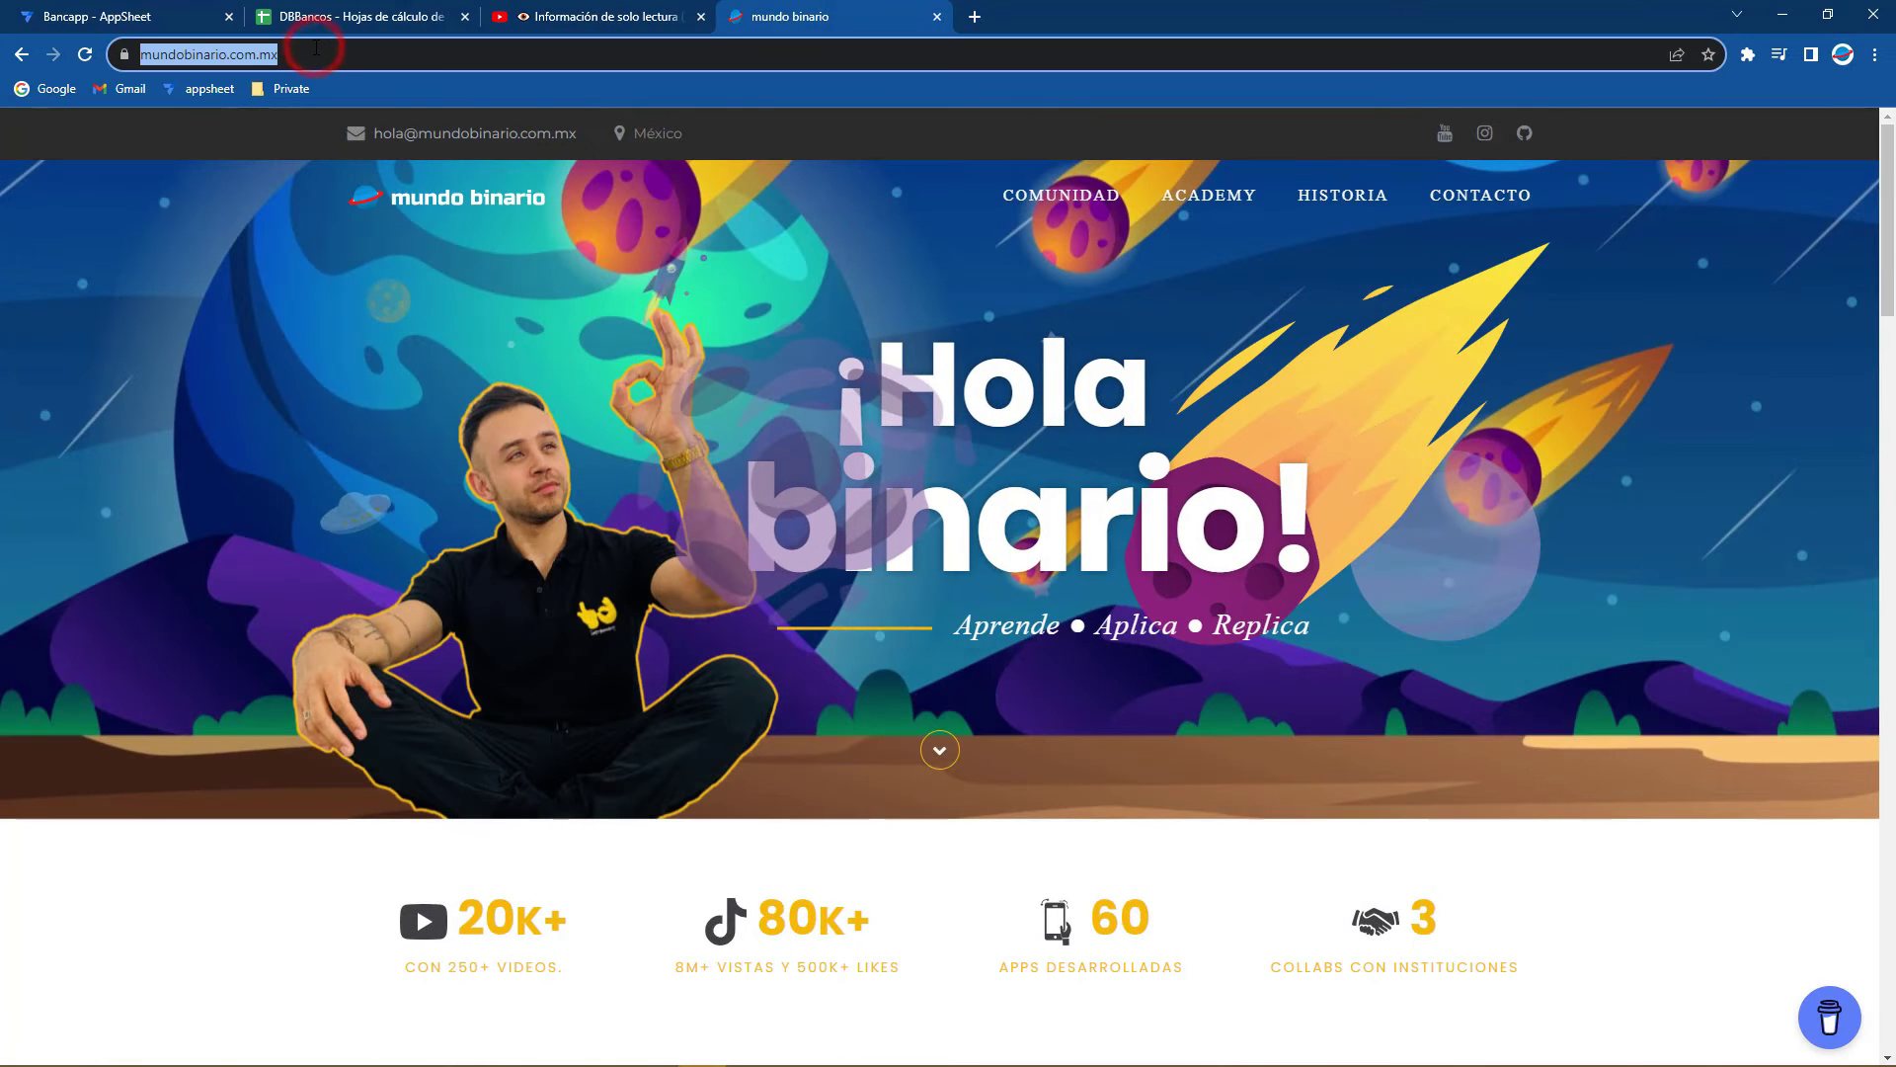
Finish creating LigaVirtual with the empty-text app formula
click(98, 5)
click(868, 339)
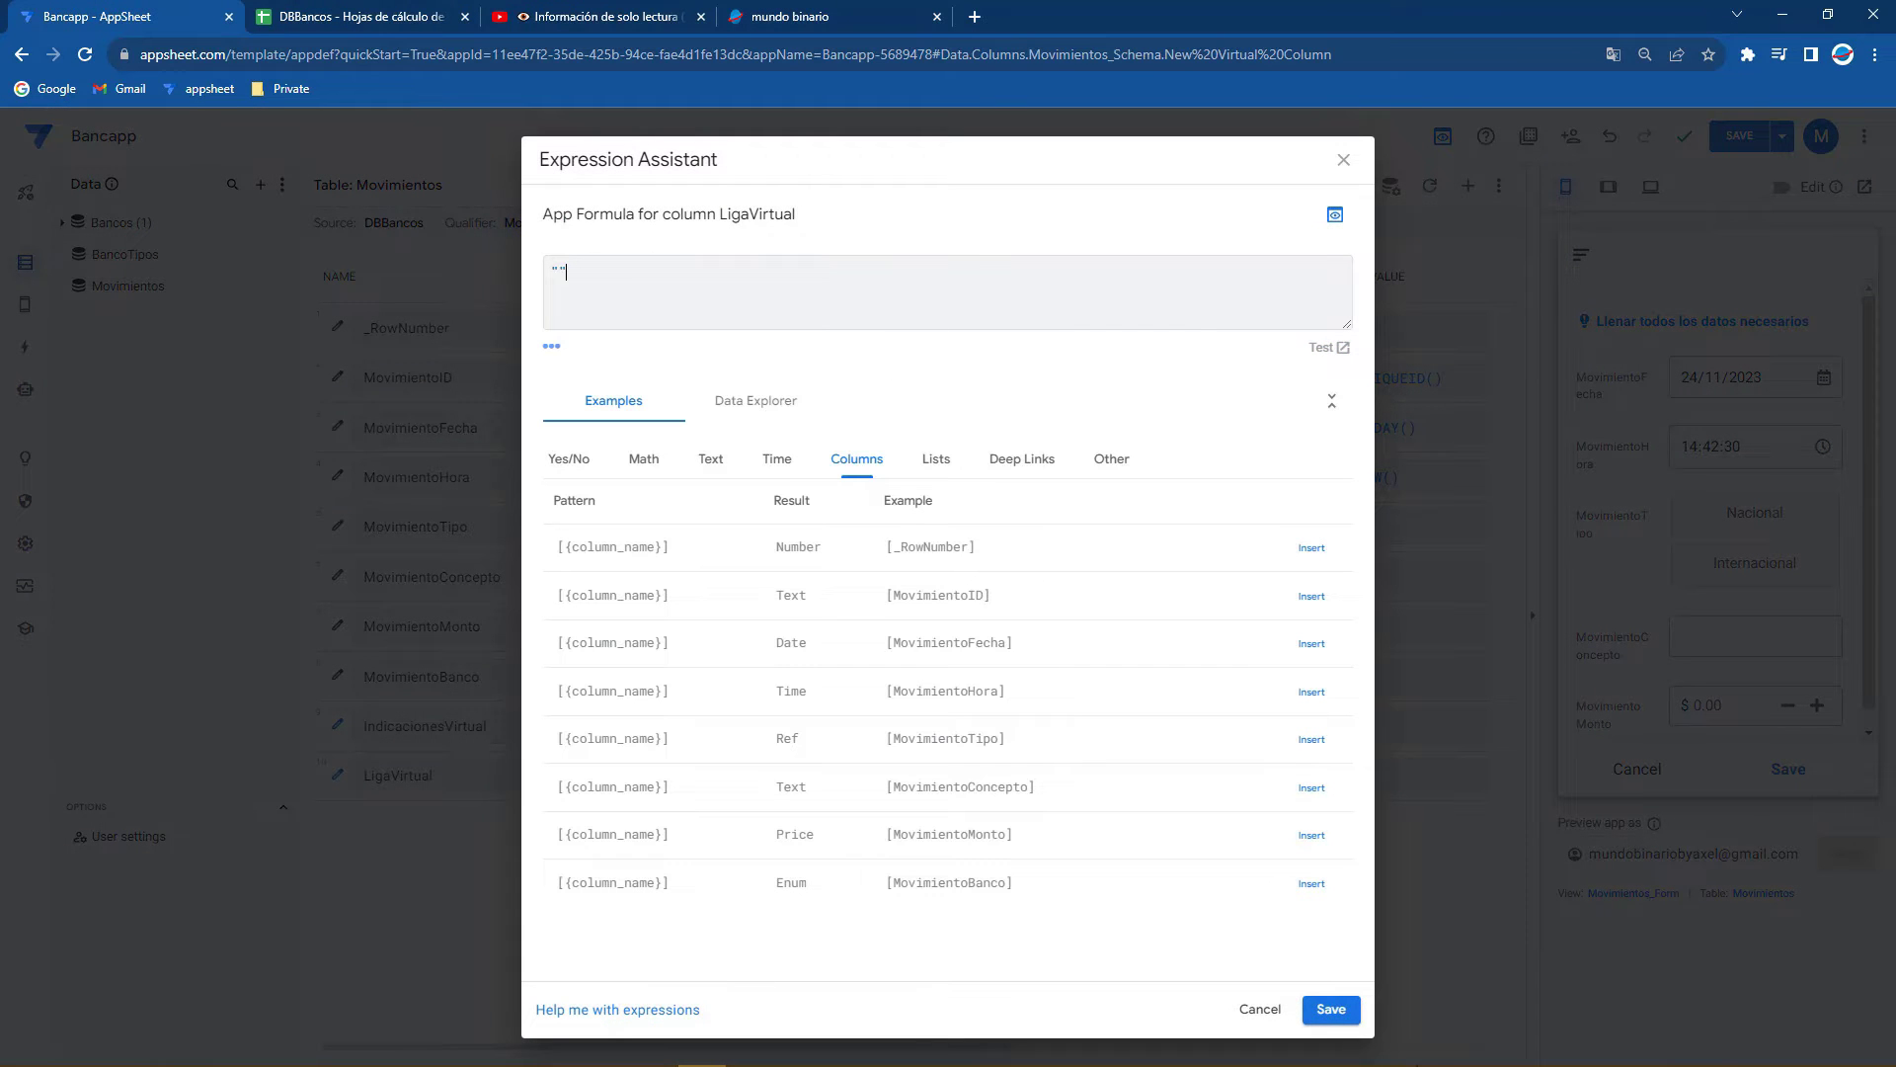
click(1330, 1009)
click(1223, 212)
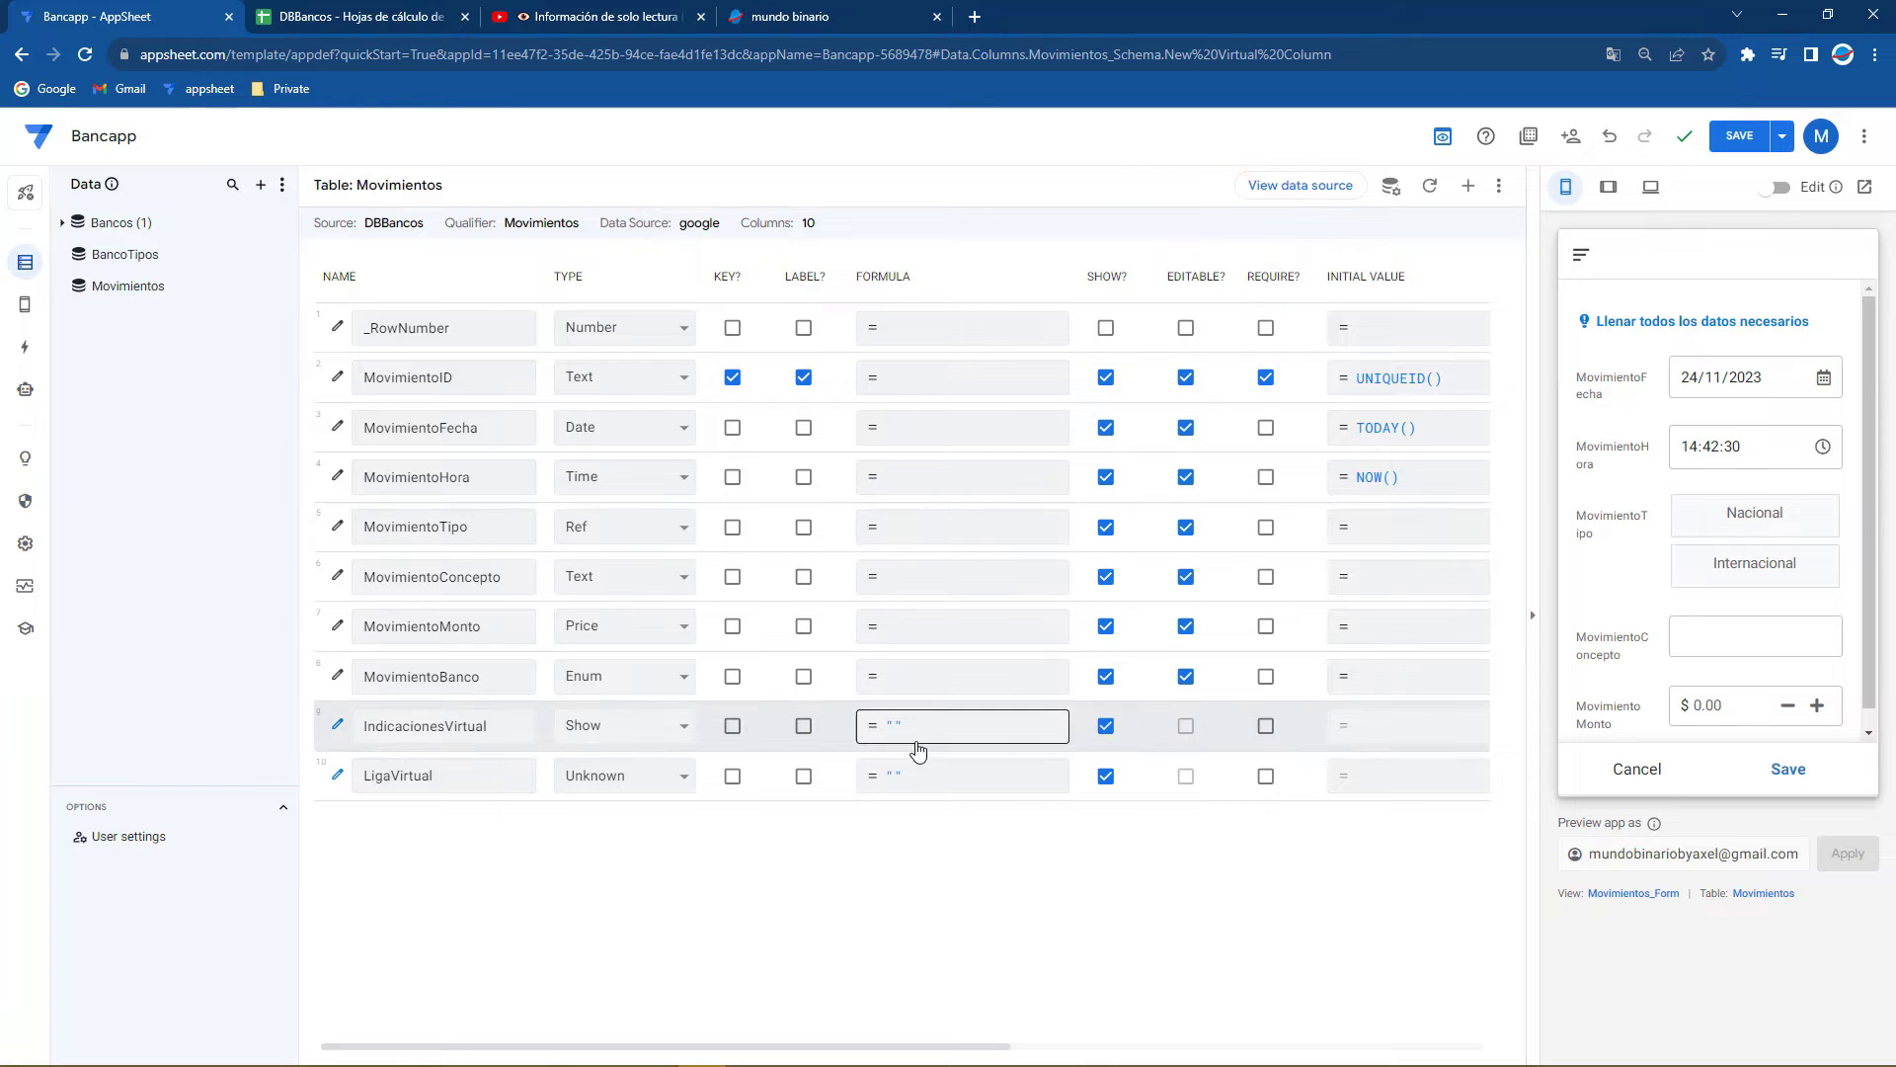
Set LigaVirtual's type to Show with category Url
click(622, 775)
key(s)
key(Return)
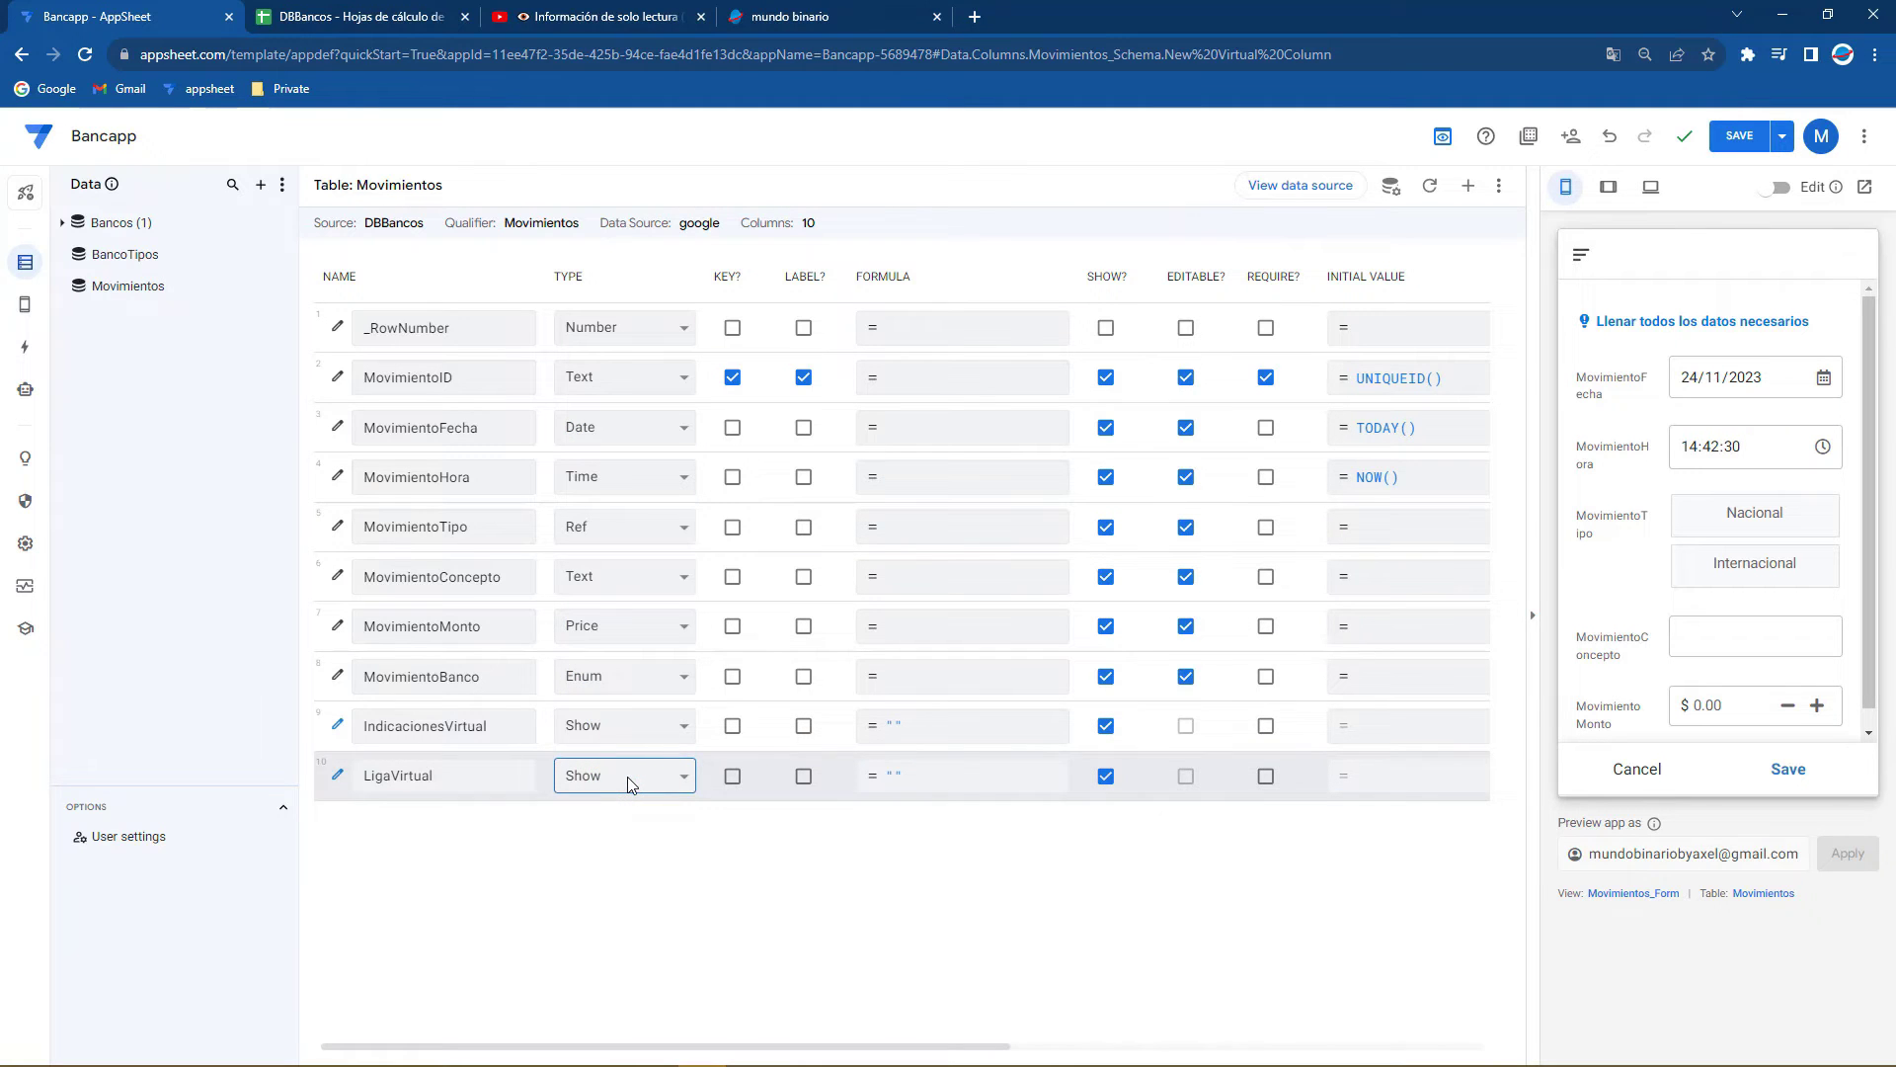
click(337, 775)
click(944, 633)
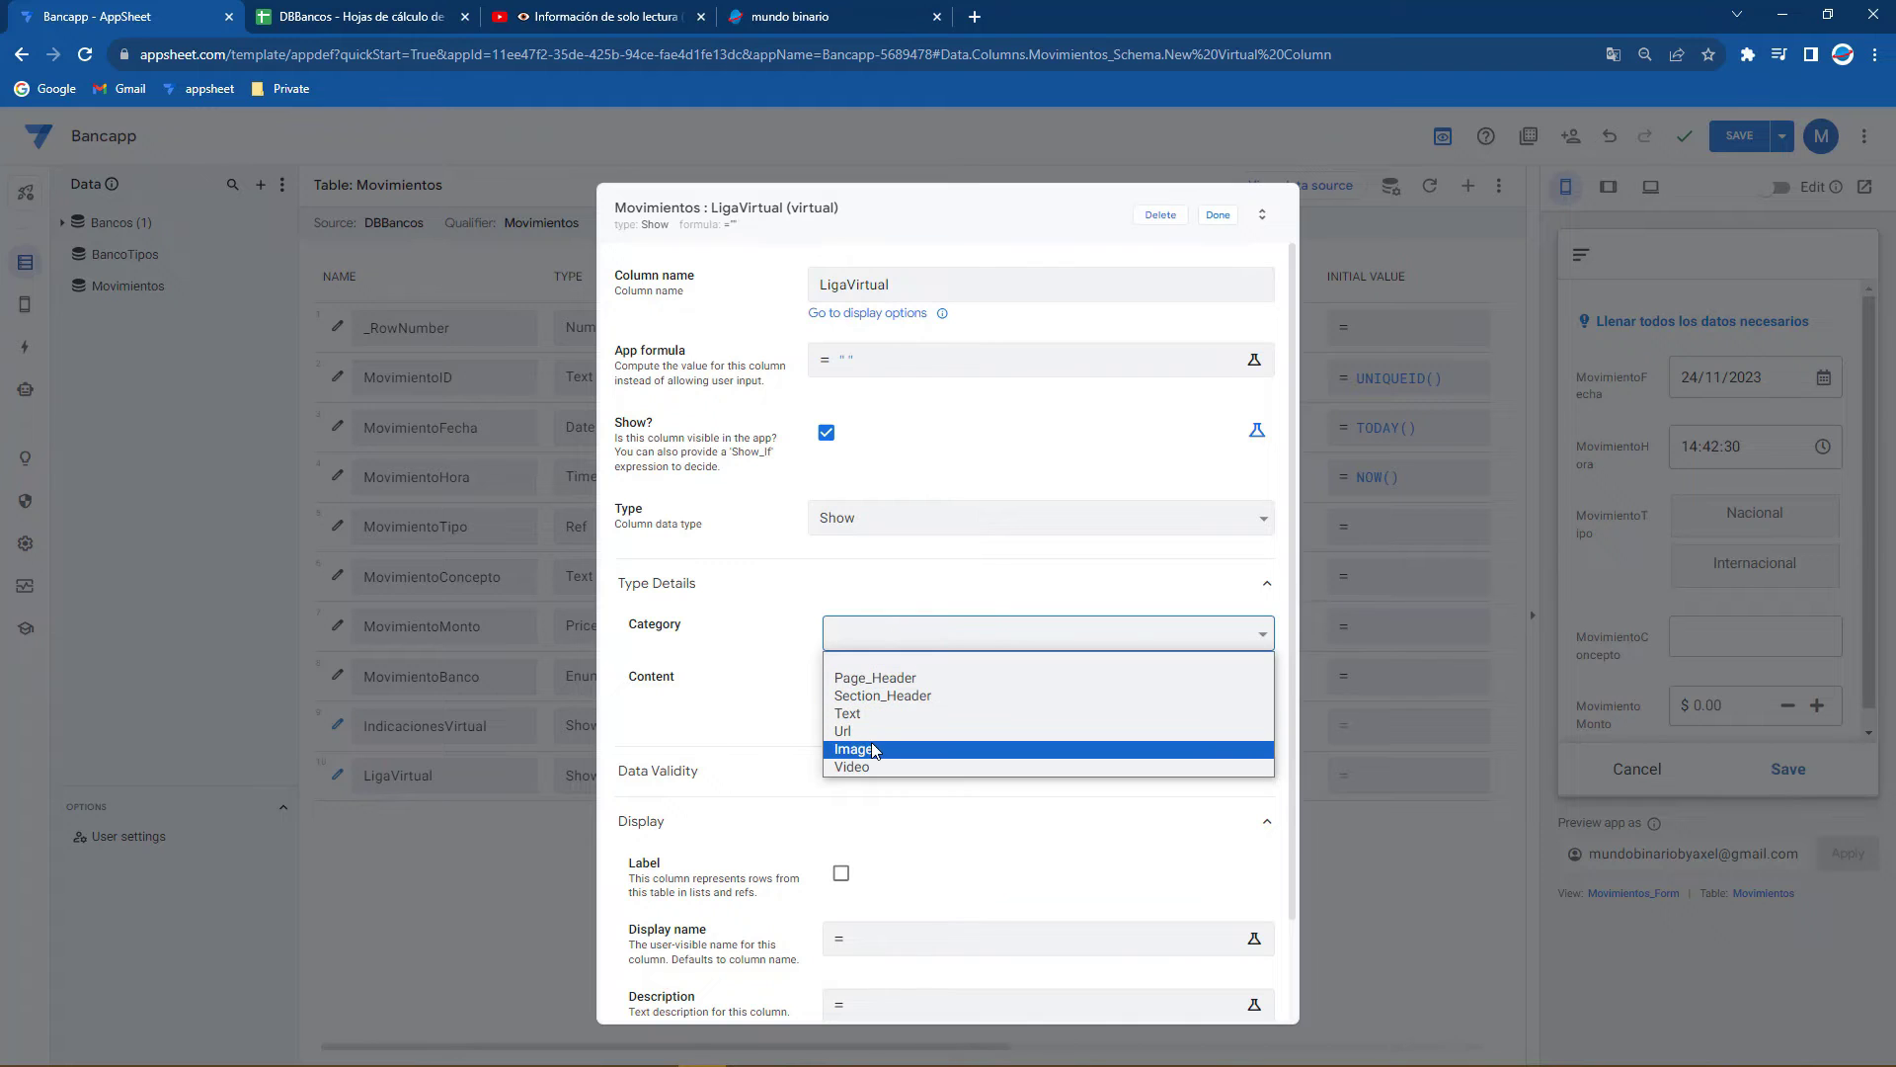
click(867, 730)
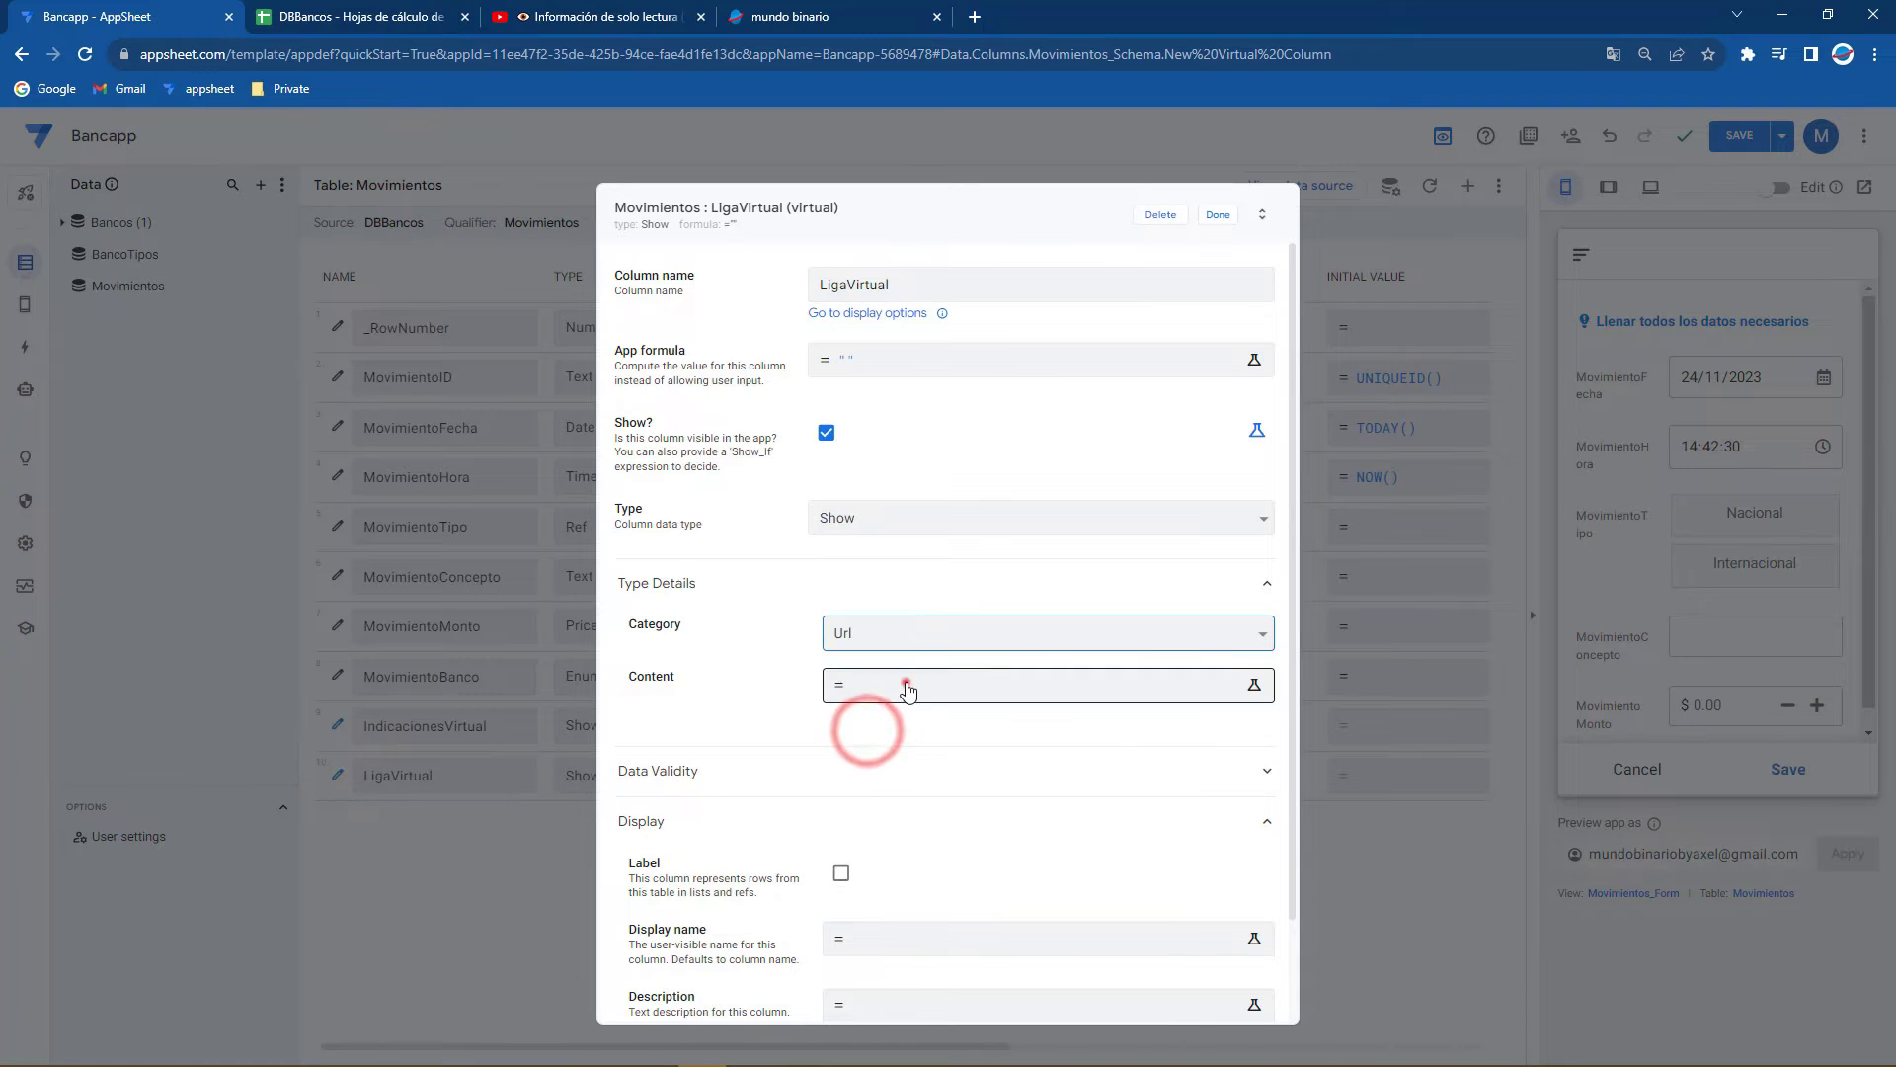
click(905, 681)
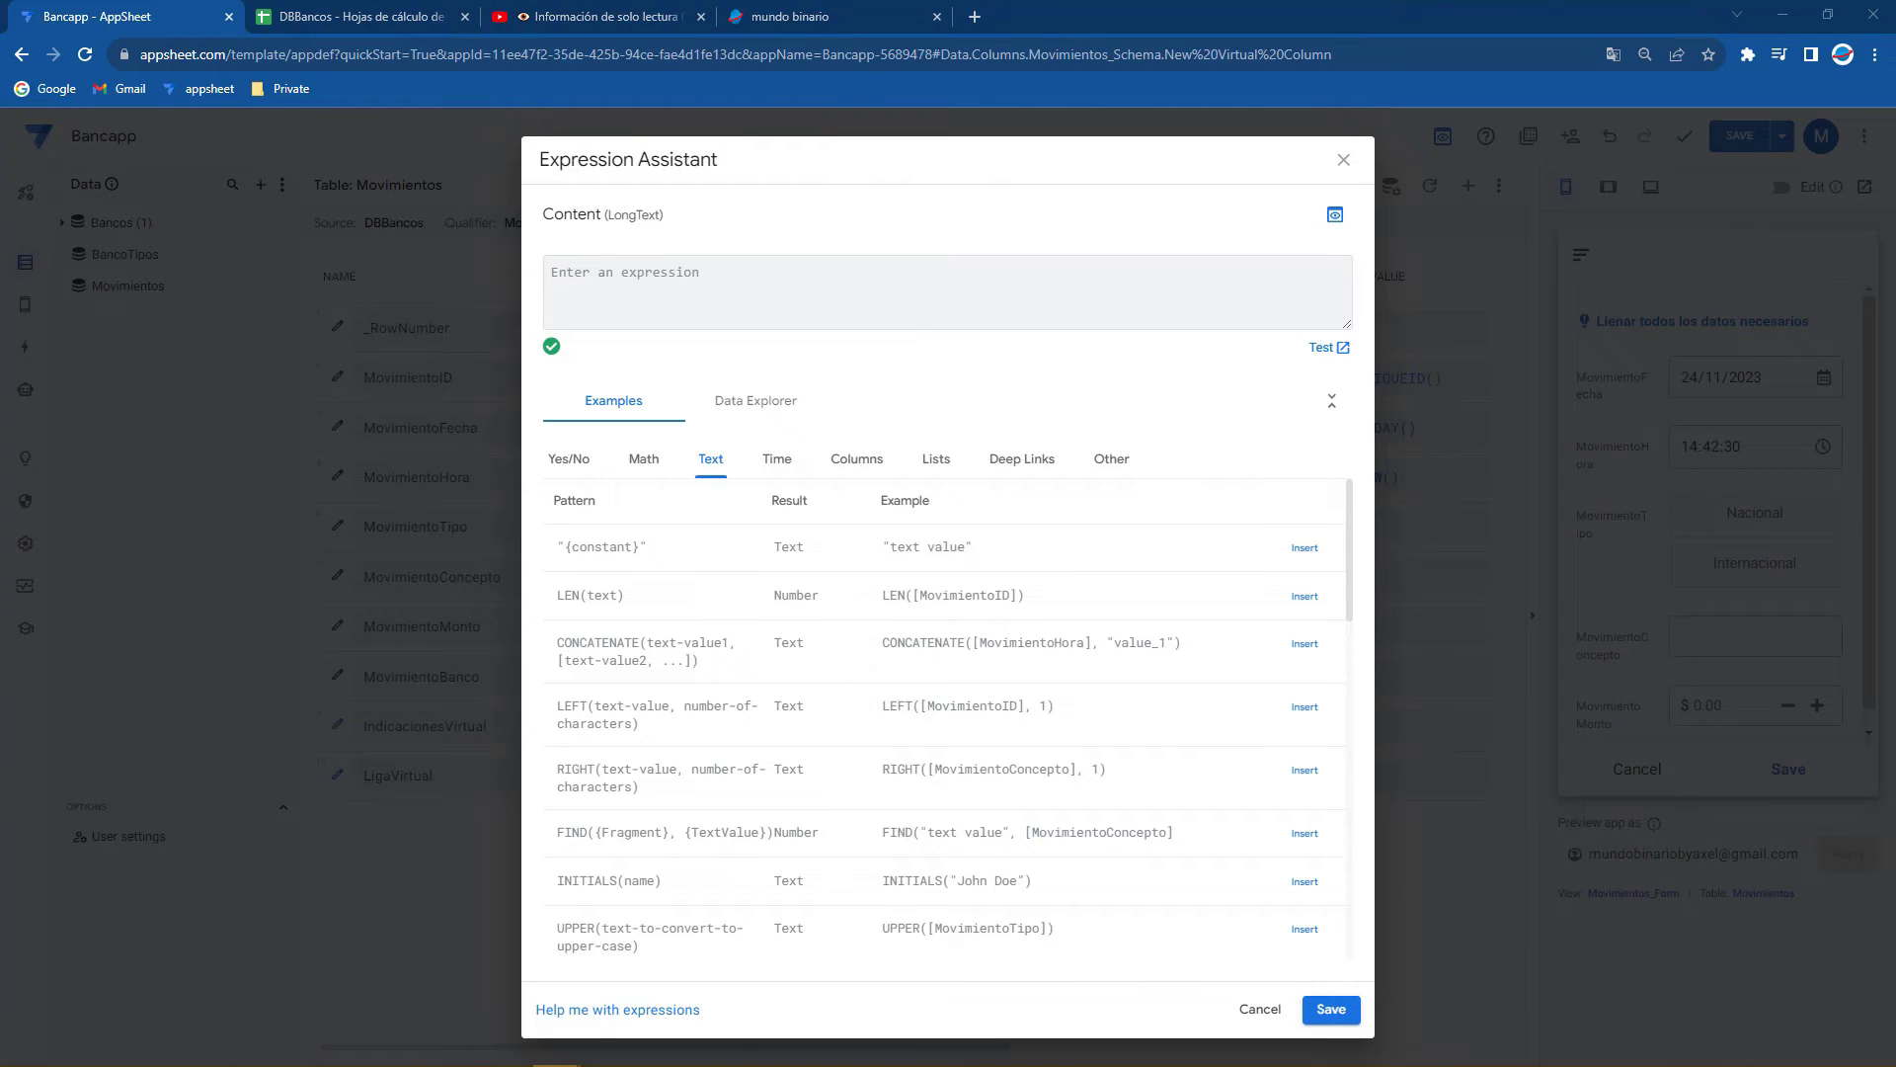
click(581, 304)
text(hyperlink("https://www.mundobinario.com.mx/", "Mundo Binario)
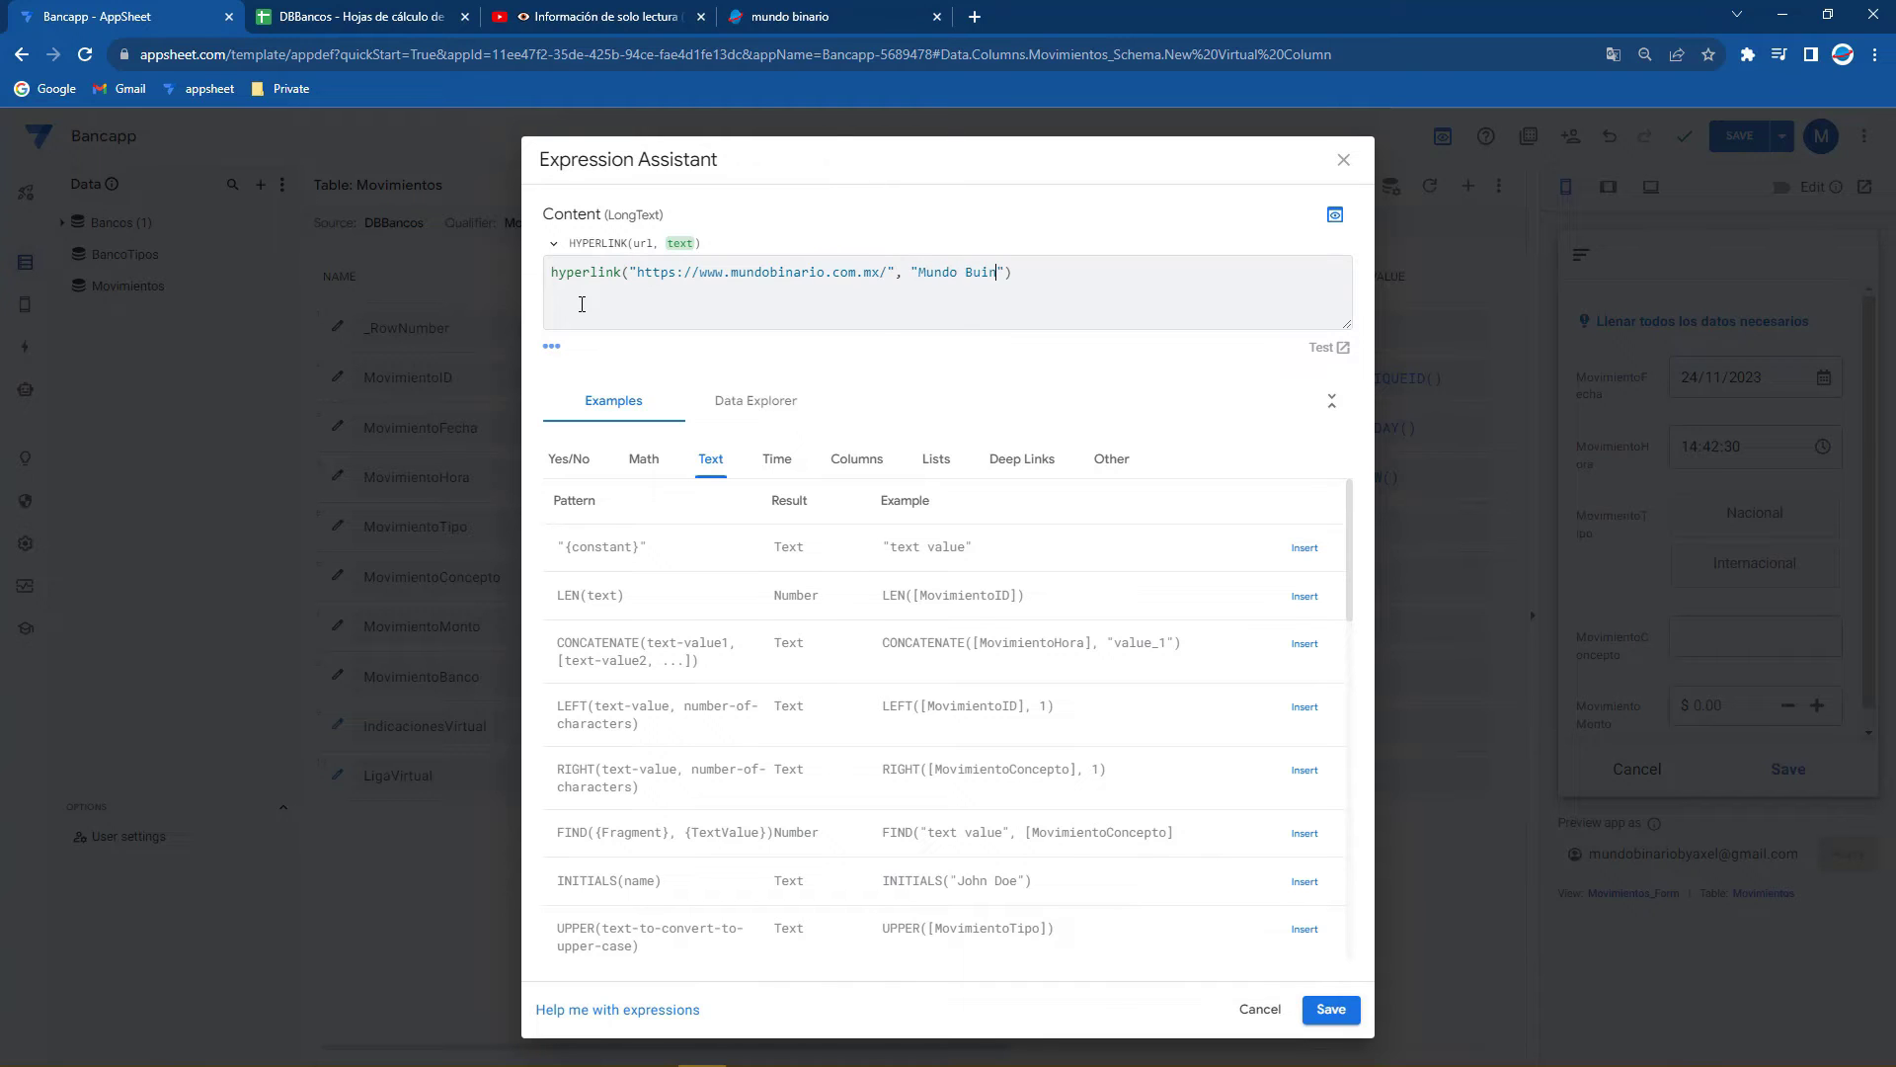
double_click(731, 271)
drag(940, 271, 1014, 272)
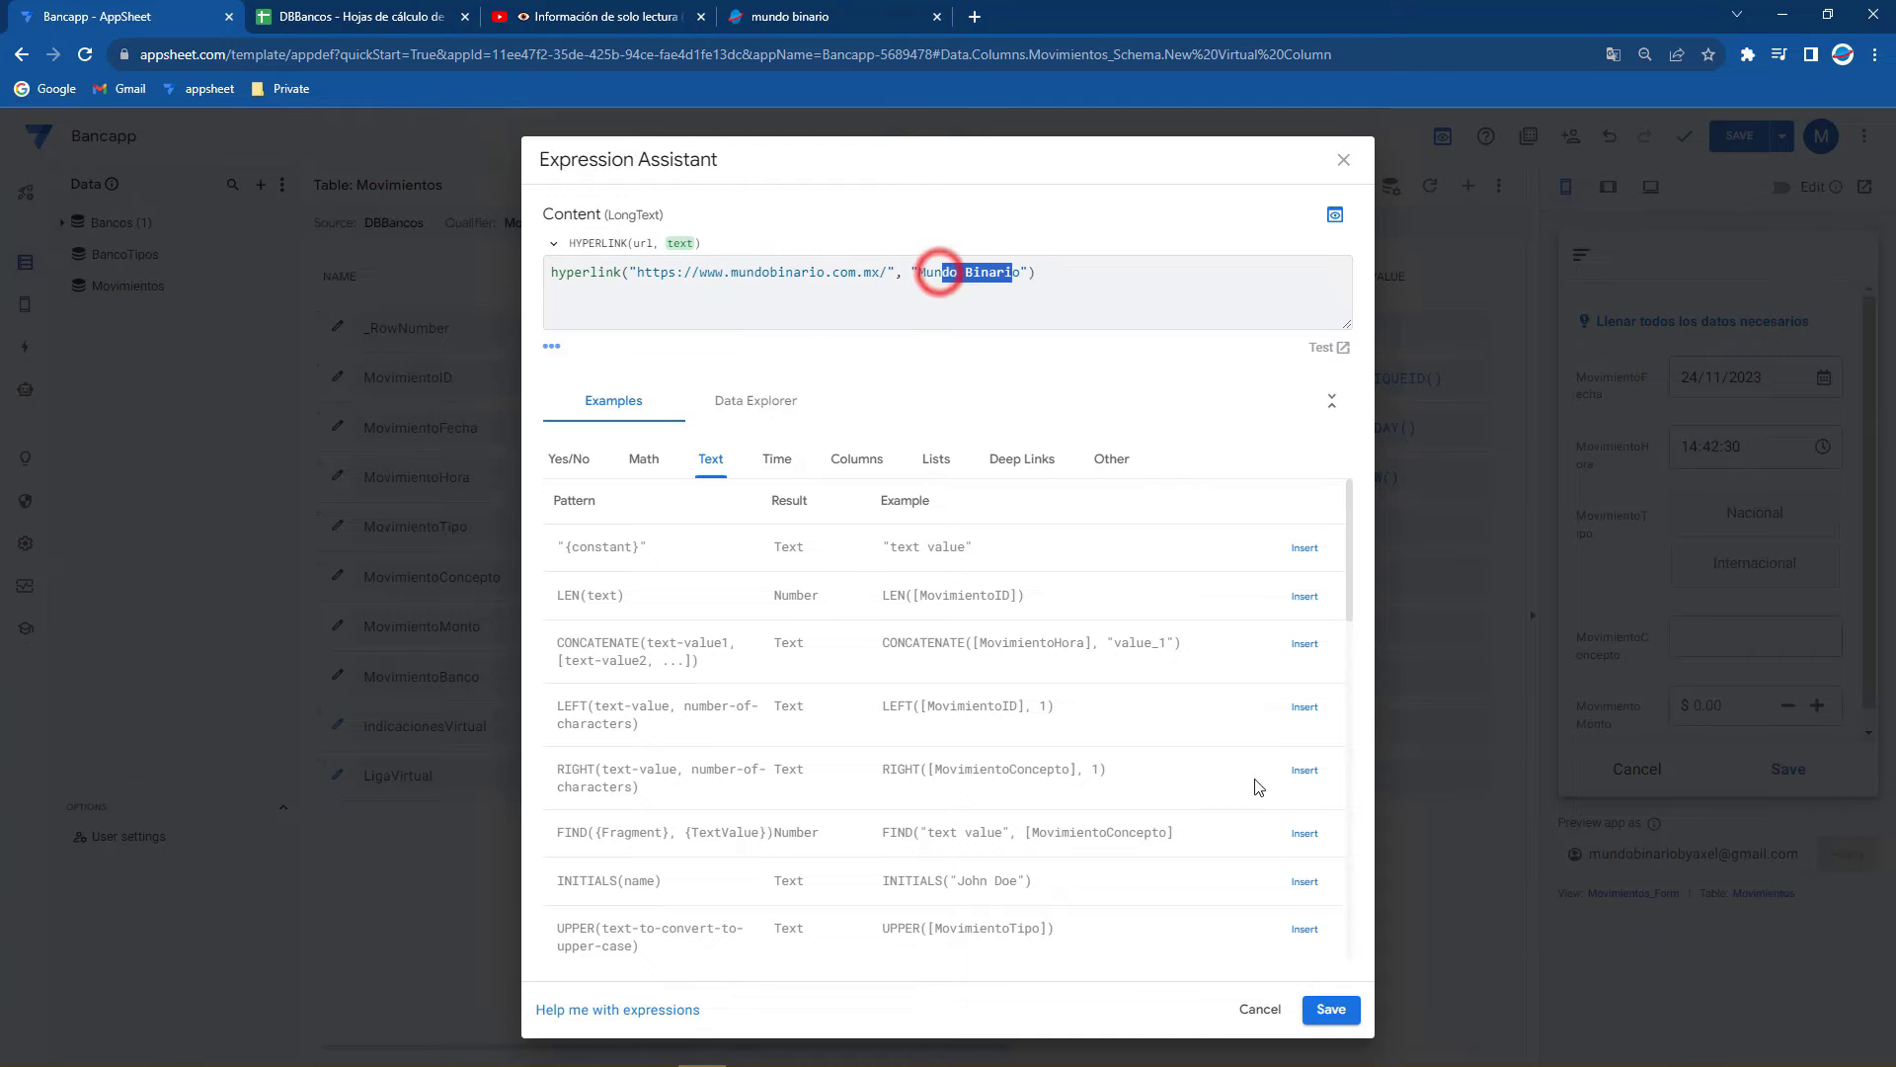
click(1332, 1009)
click(1220, 217)
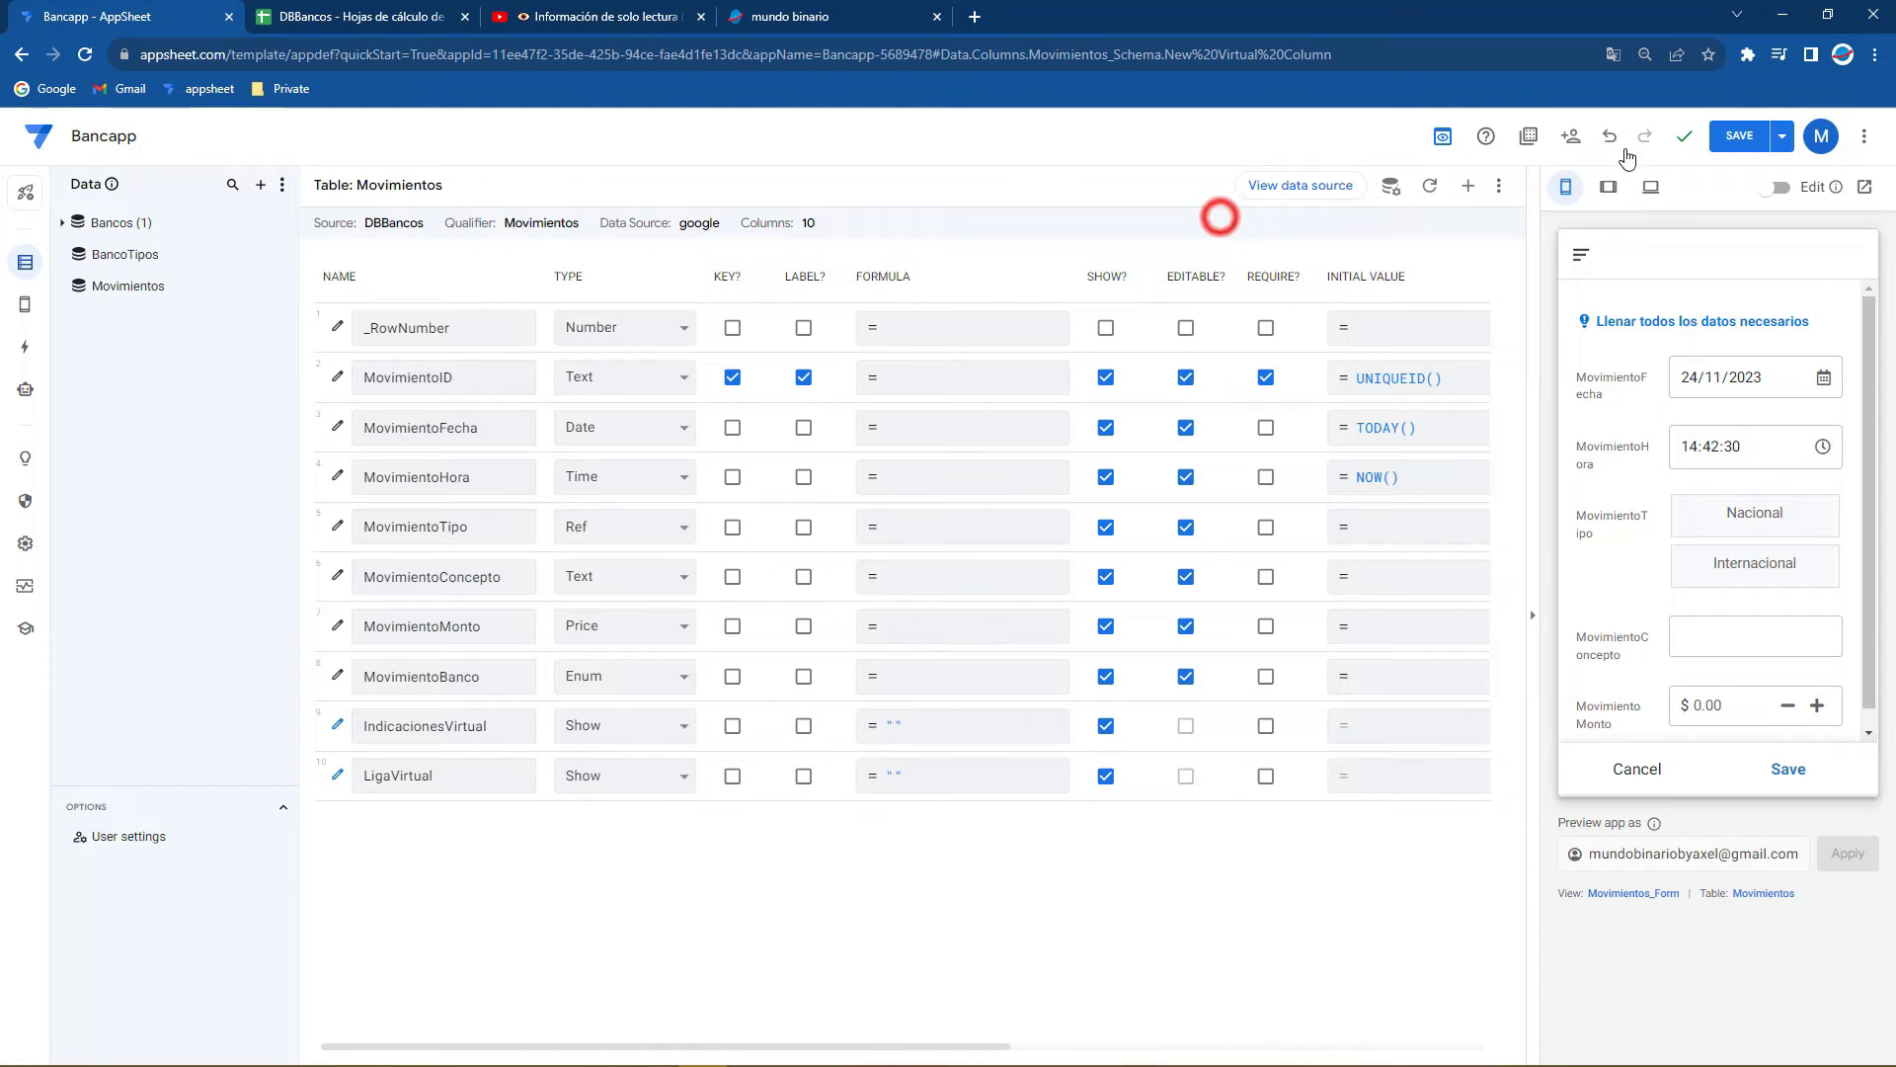
click(1752, 143)
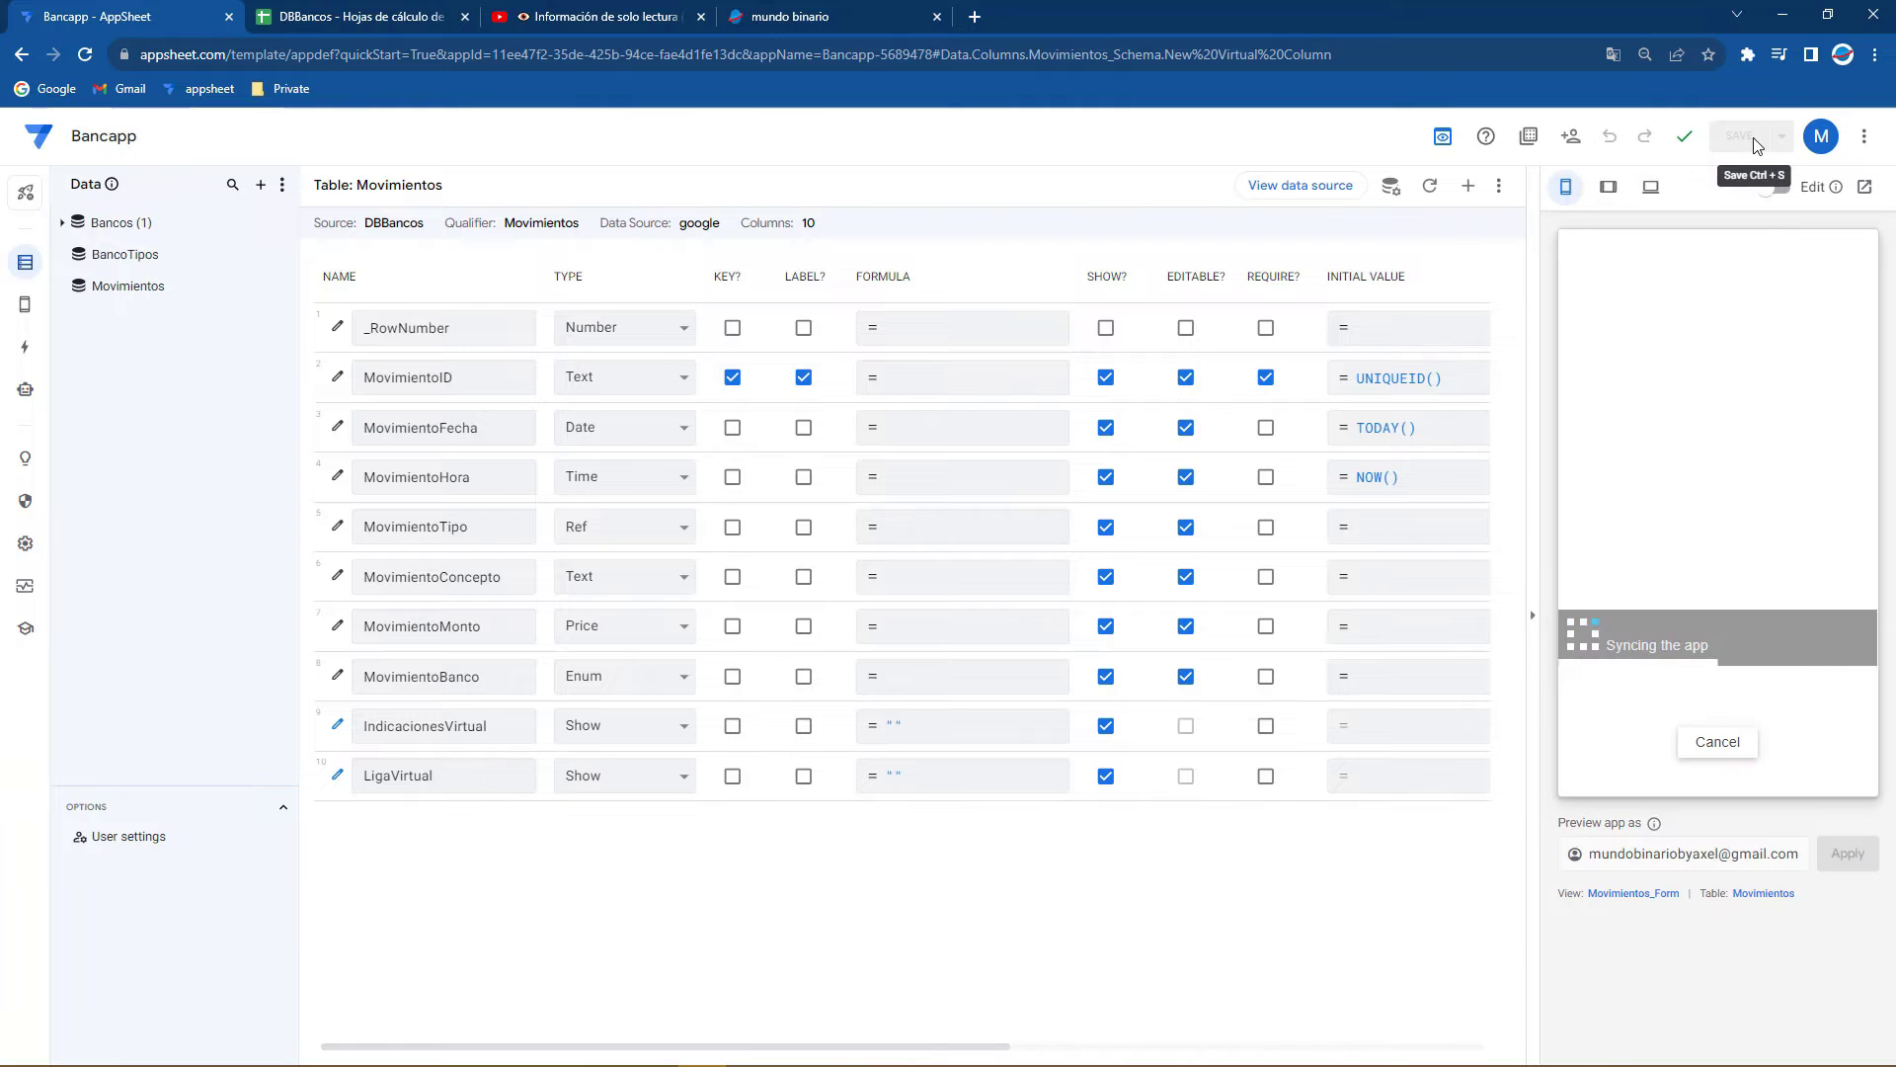
click(1631, 895)
scroll(605, 624, down, 3)
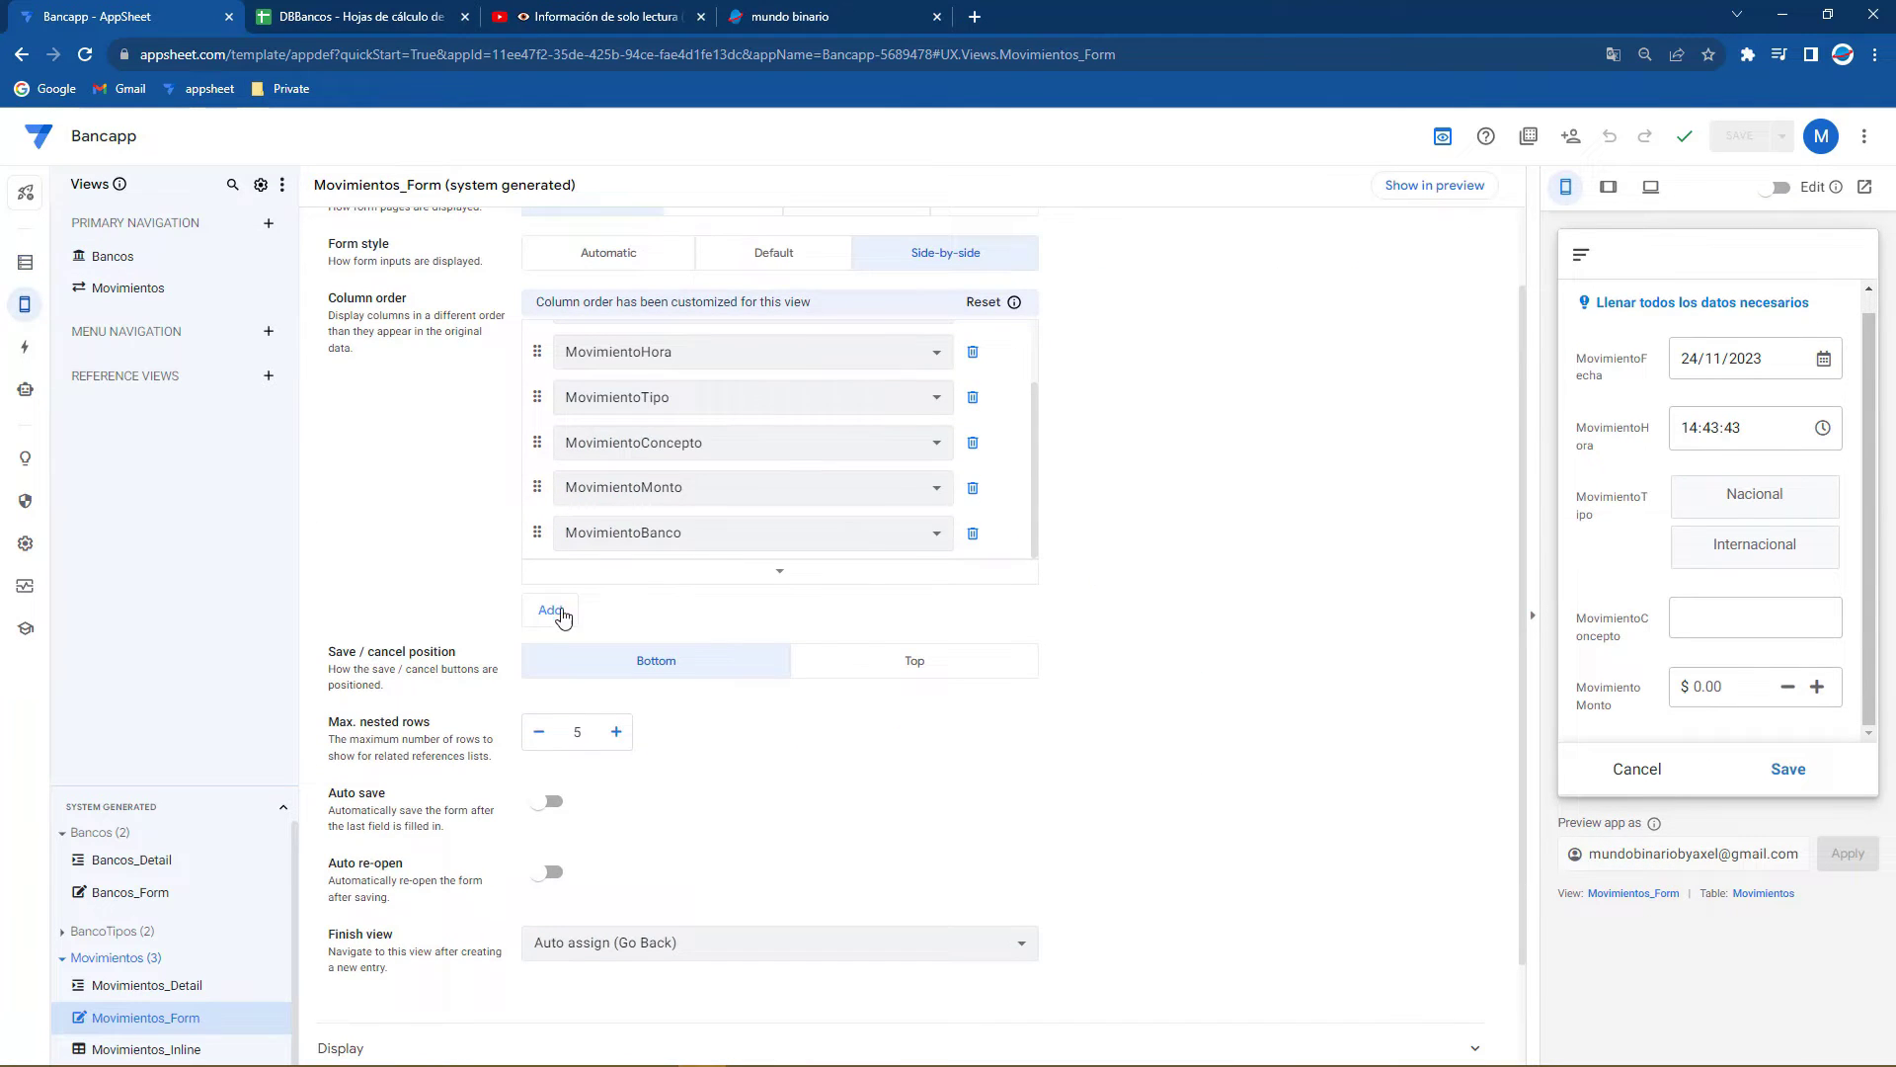
click(550, 609)
click(702, 533)
click(659, 642)
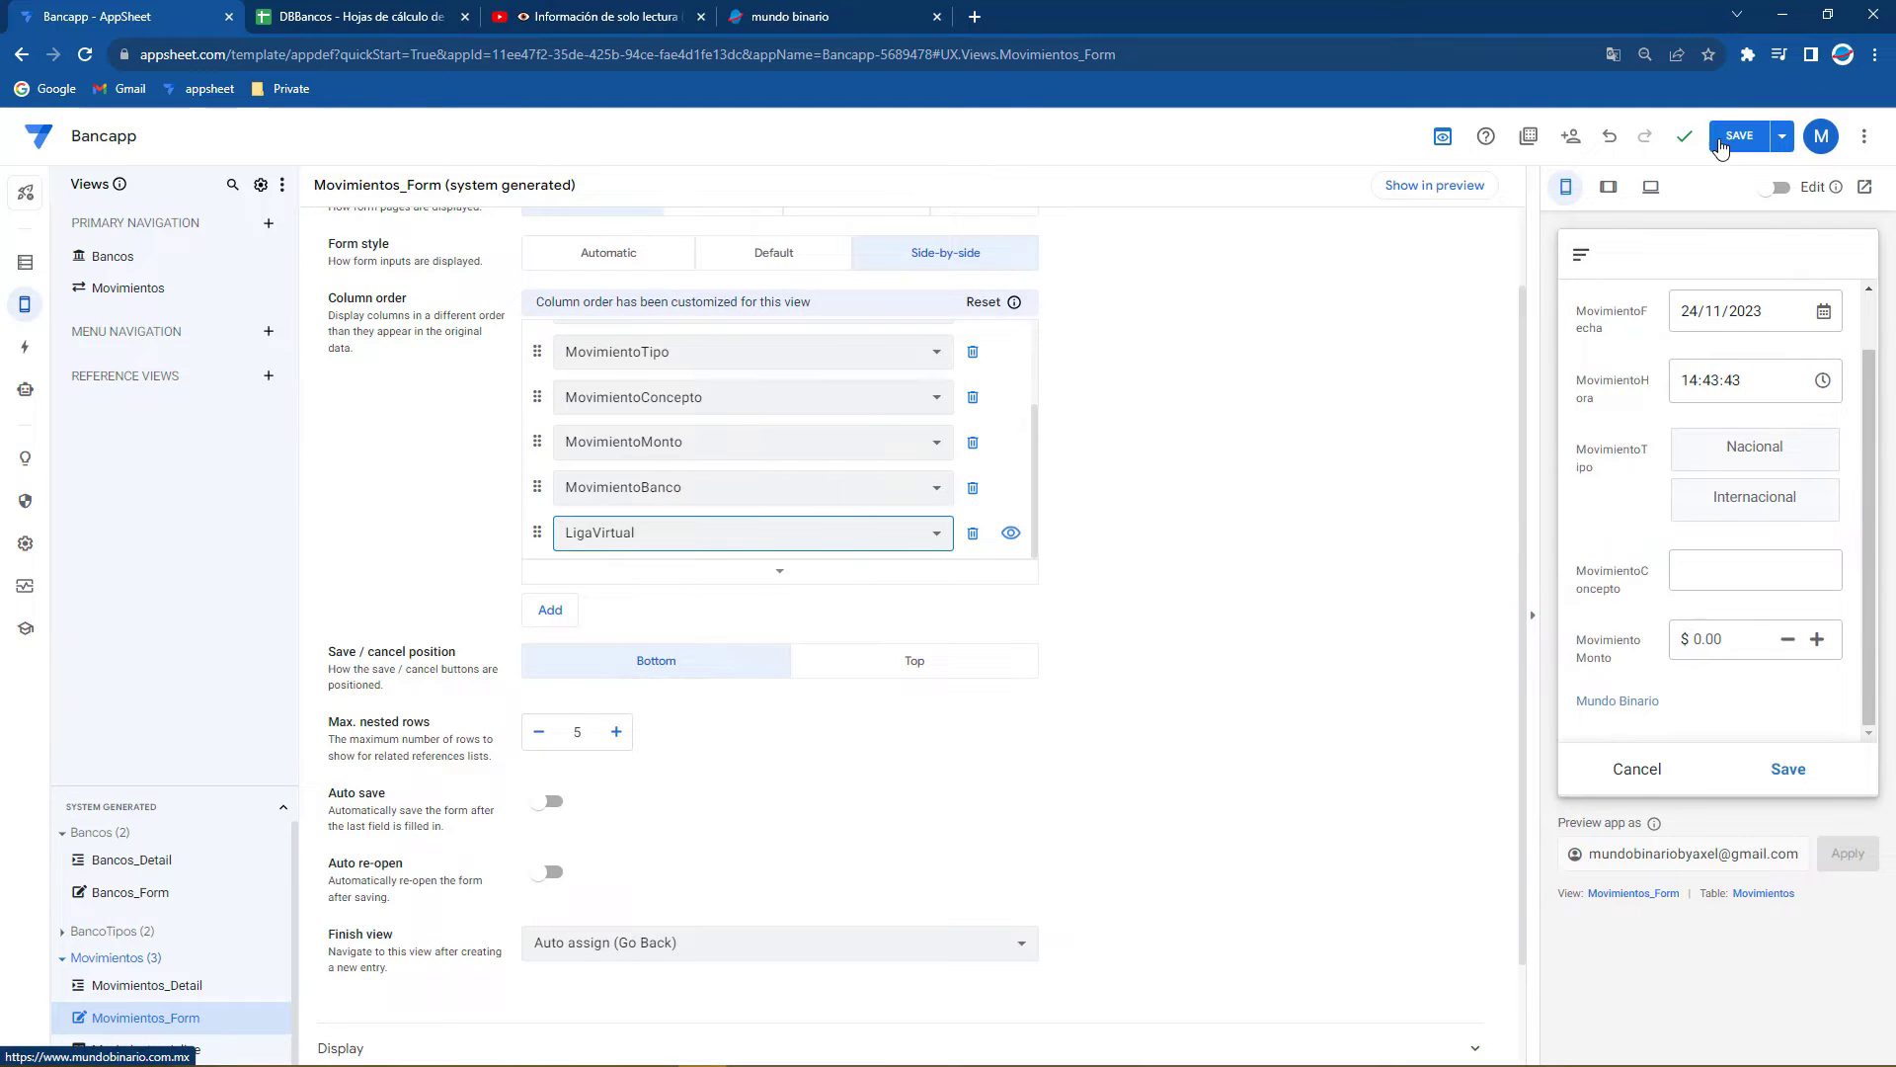
click(1720, 143)
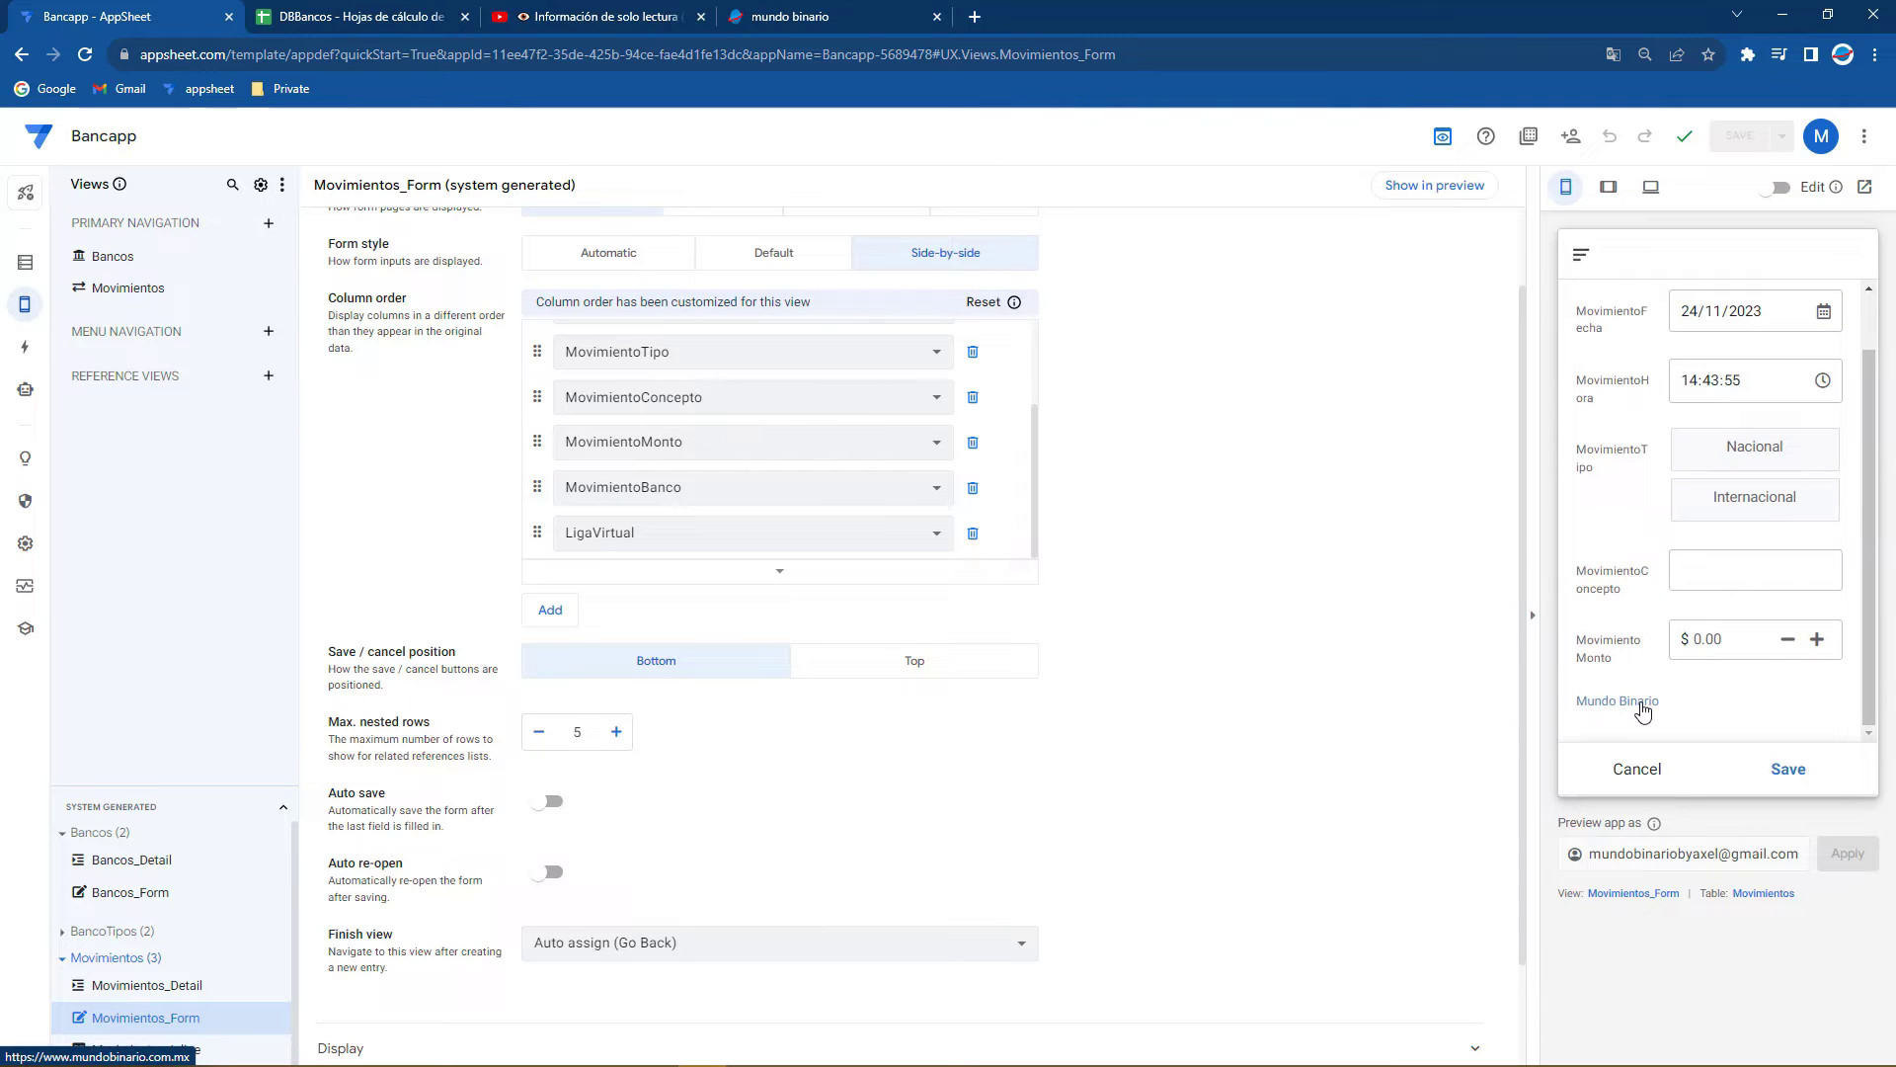
click(1643, 703)
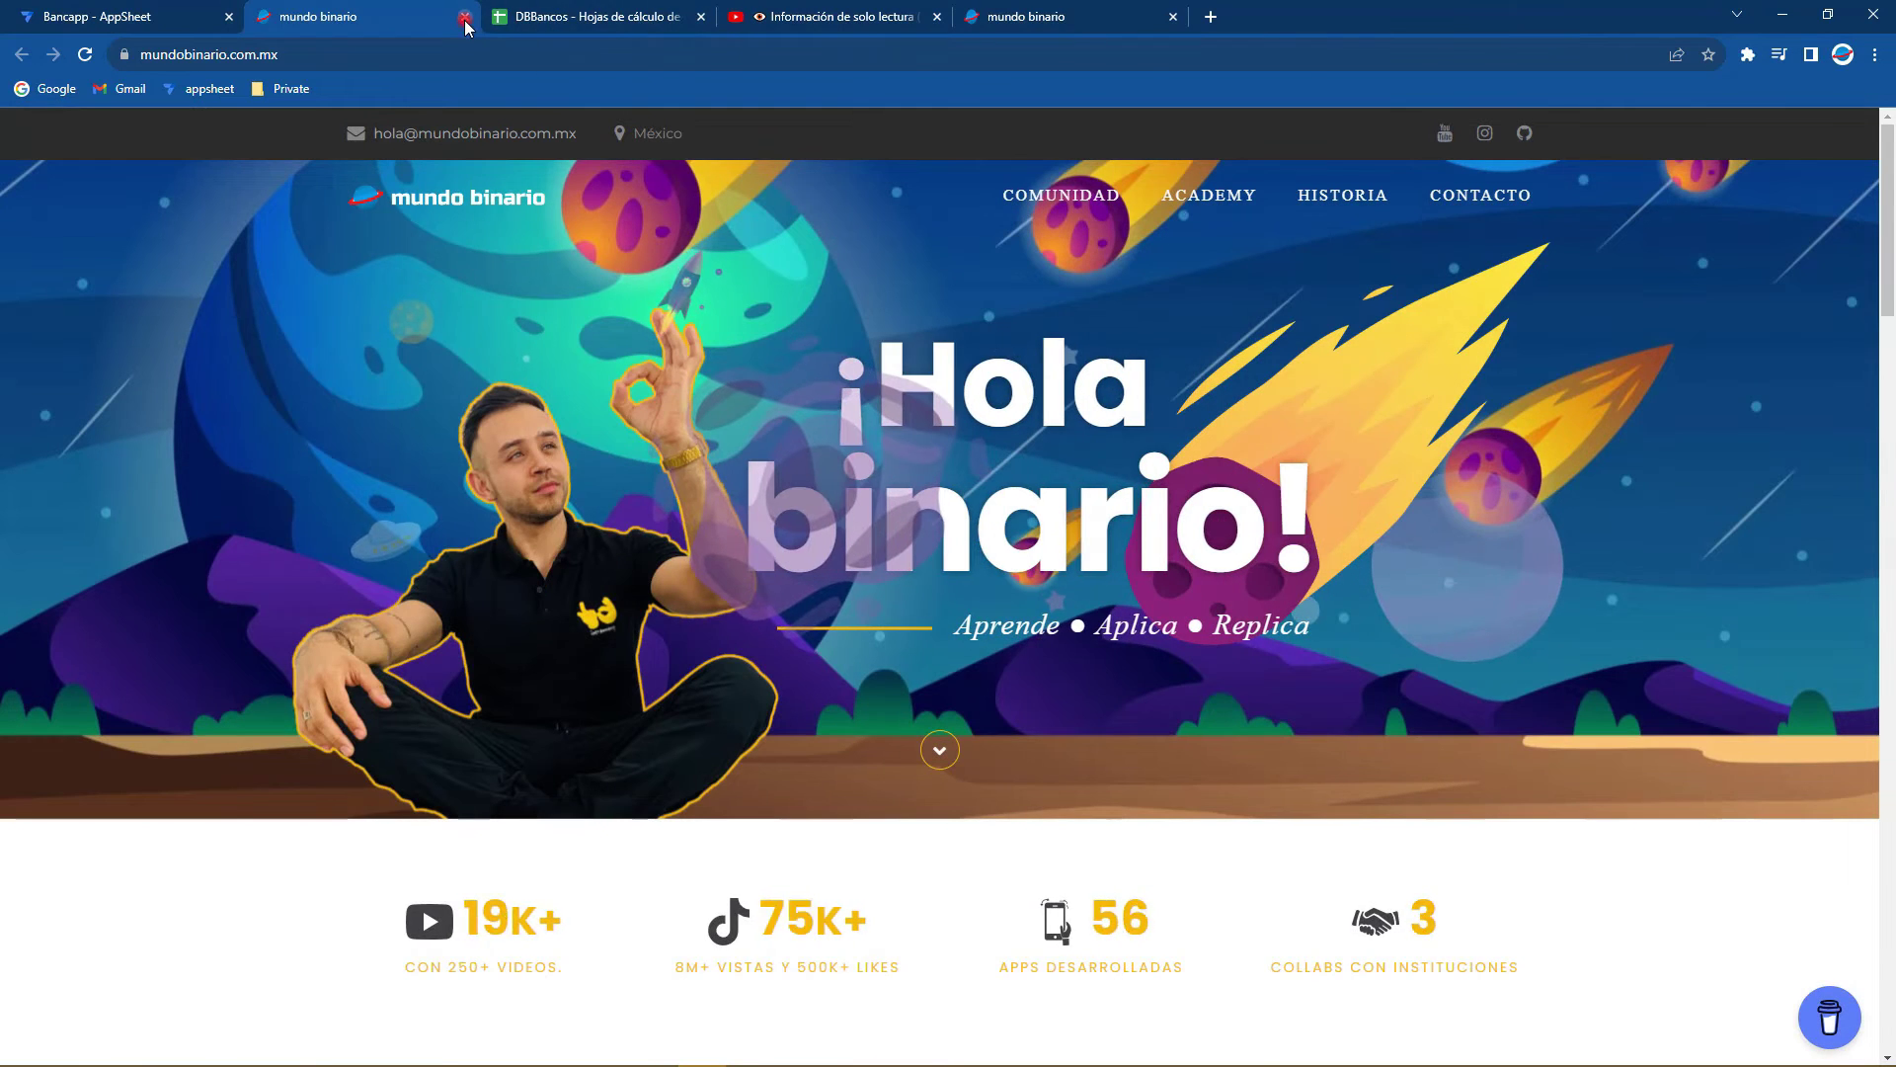
click(465, 15)
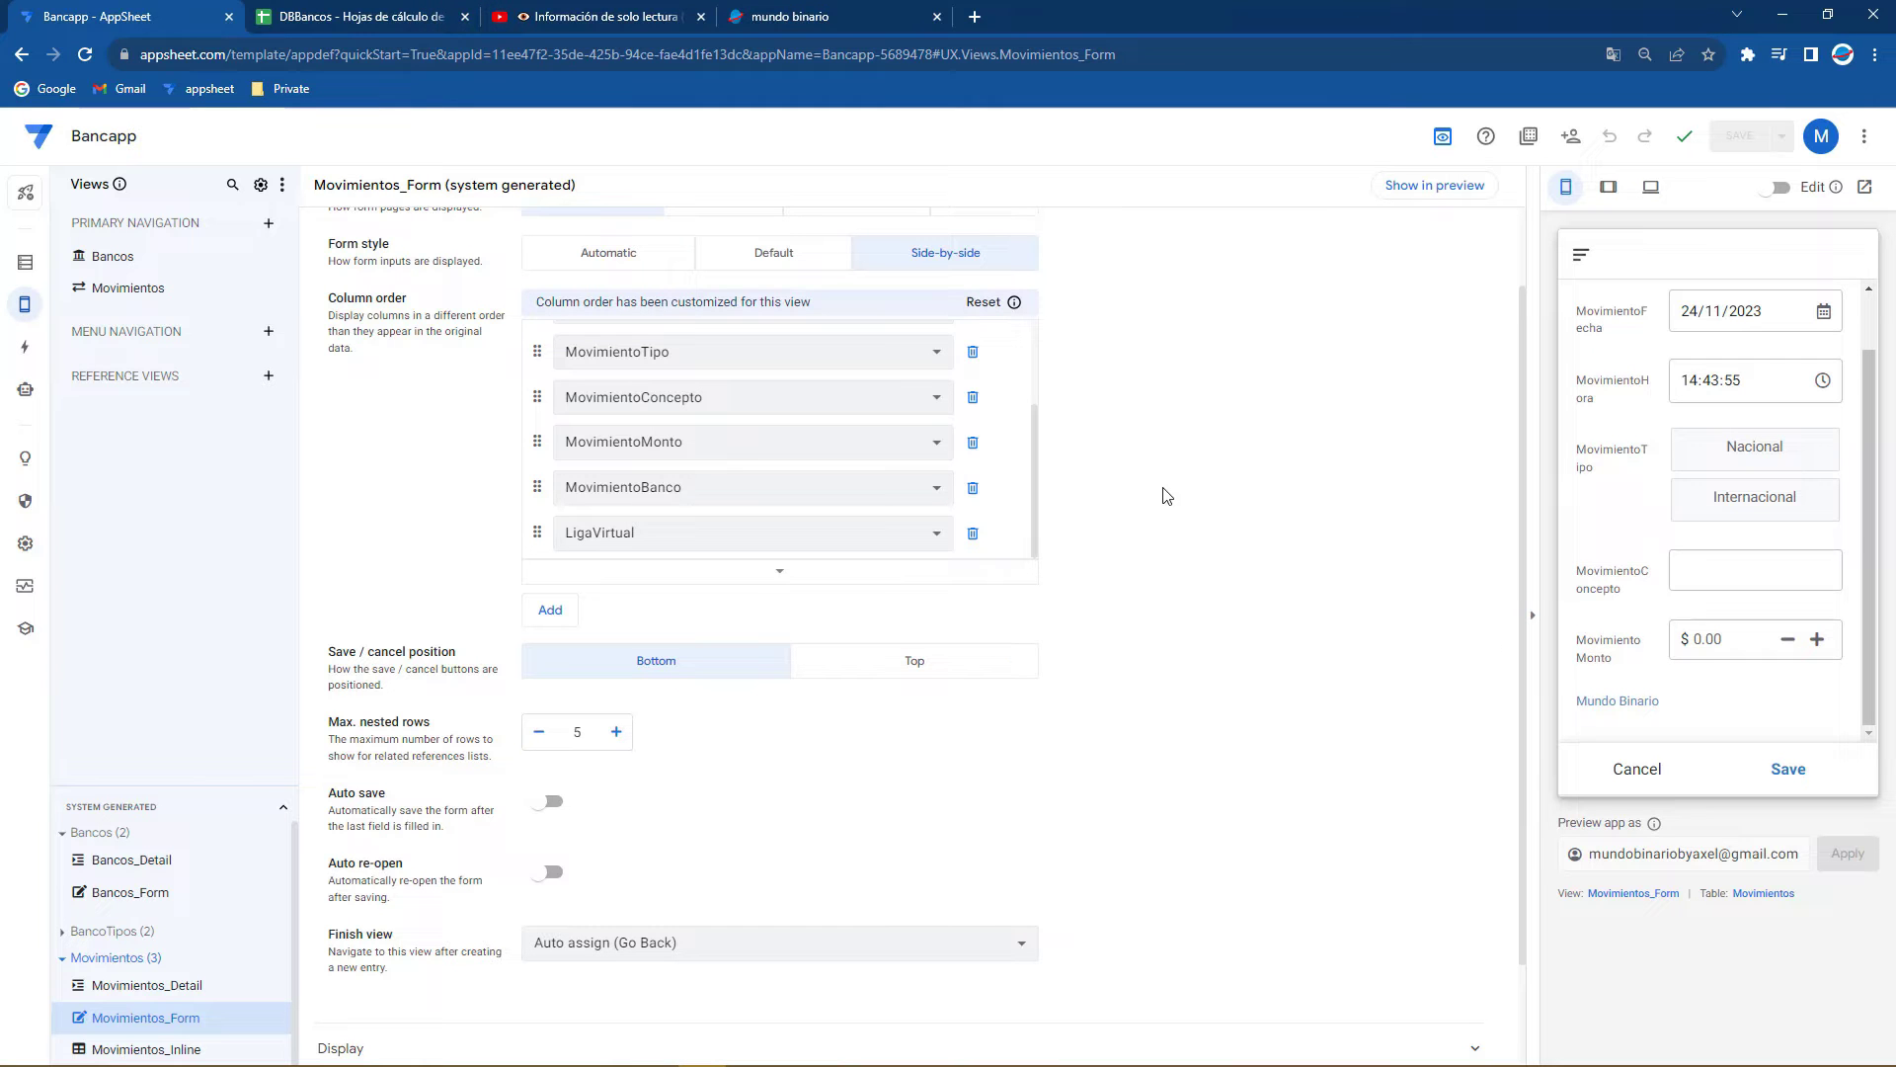
mouse_move(24, 304)
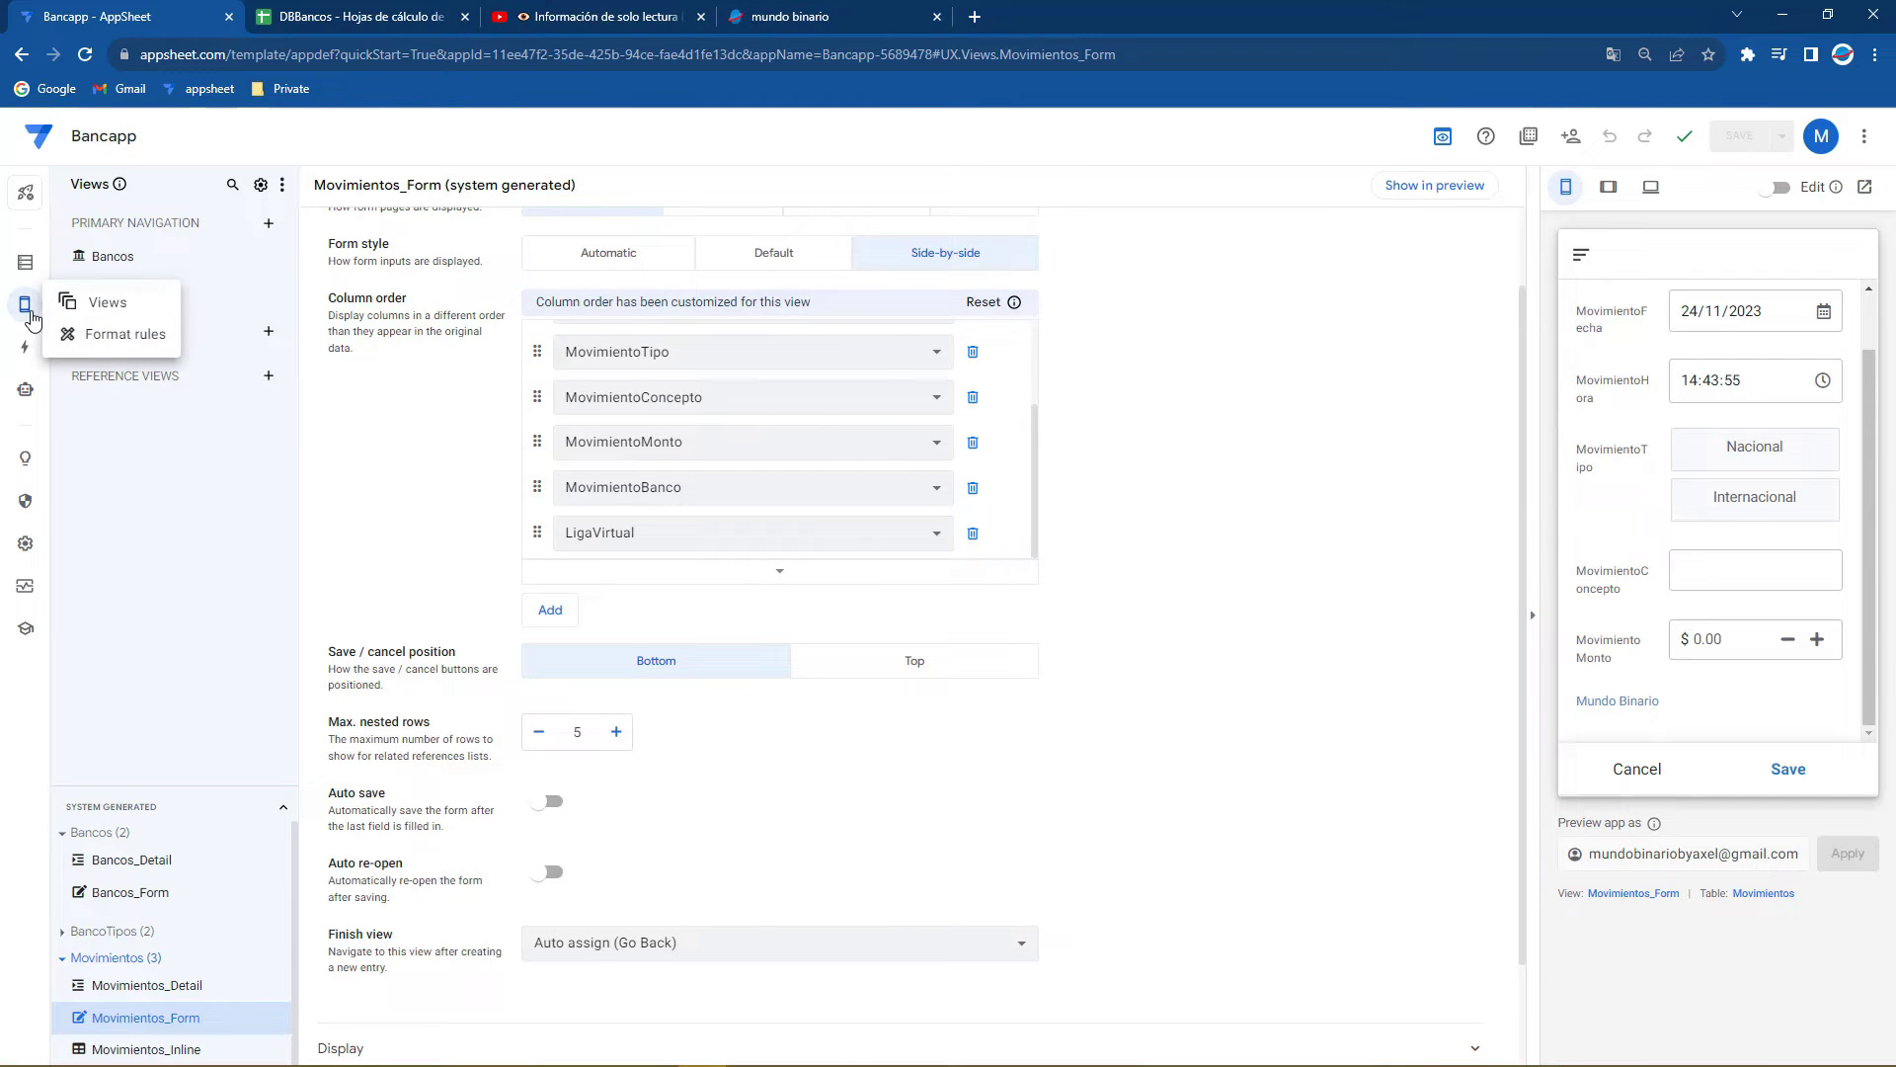
Create a new blank format rule named FORMATMovimientosLiga
click(112, 329)
click(260, 188)
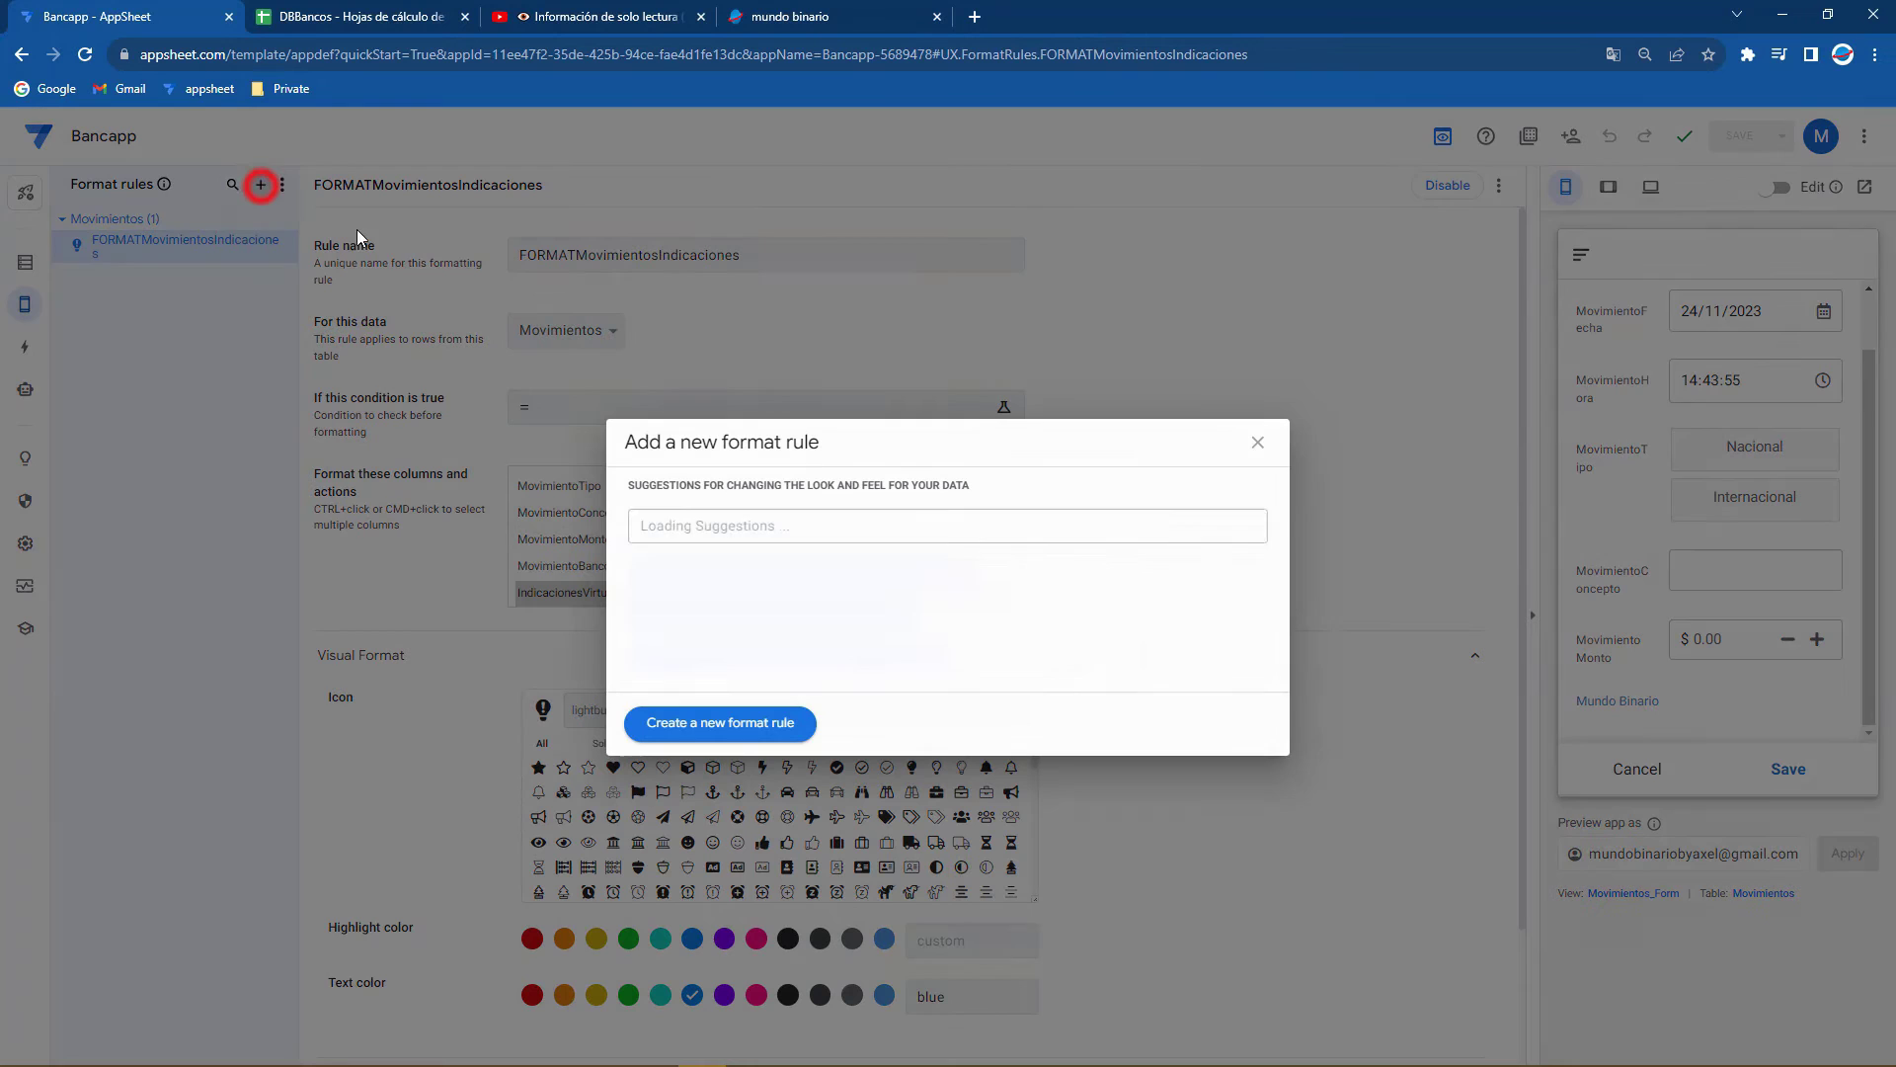
click(729, 719)
triple_click(625, 257)
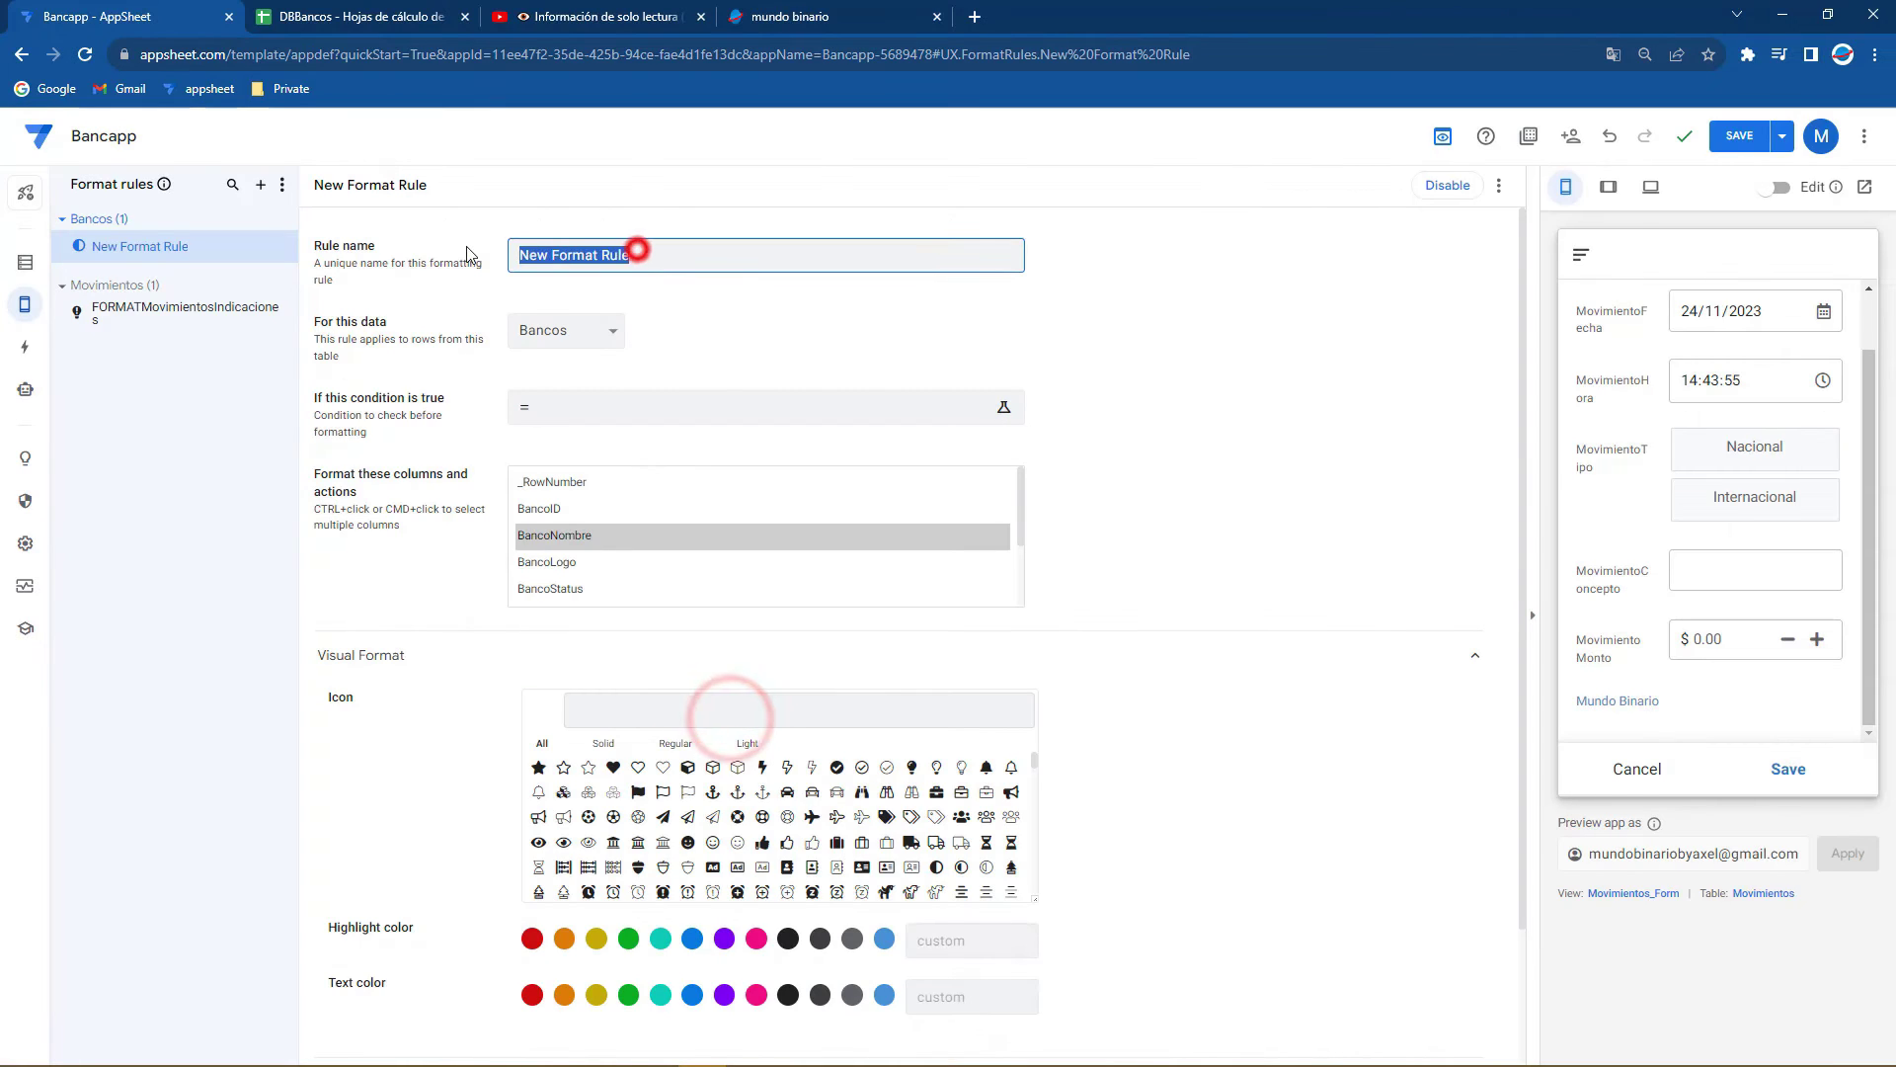
text(FR)
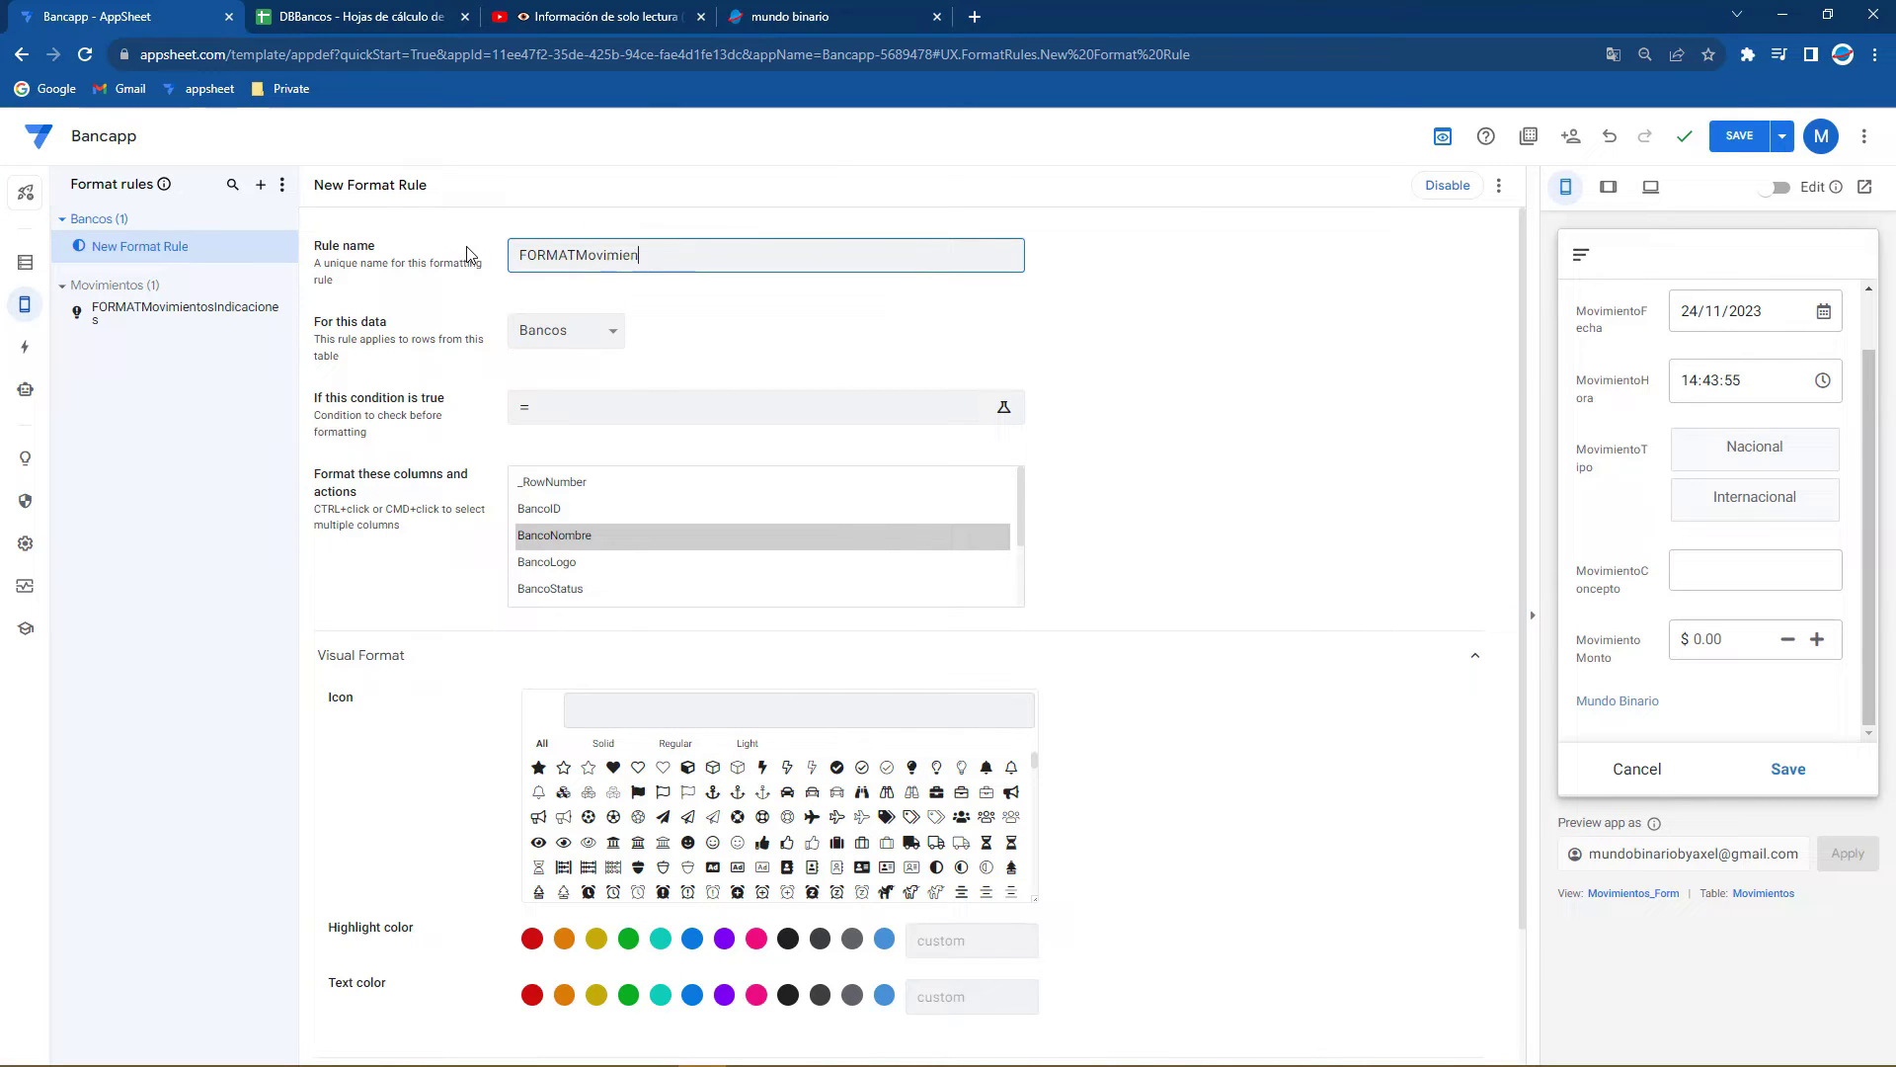
text(Liga)
Apply the rule to Movimientos' LigaVirtual column and give it the globe 'world' icon
click(579, 344)
click(559, 393)
scroll(596, 548, down, 5)
scroll(596, 549, down, 1)
scroll(584, 414, up, 2)
click(559, 482)
click(601, 612)
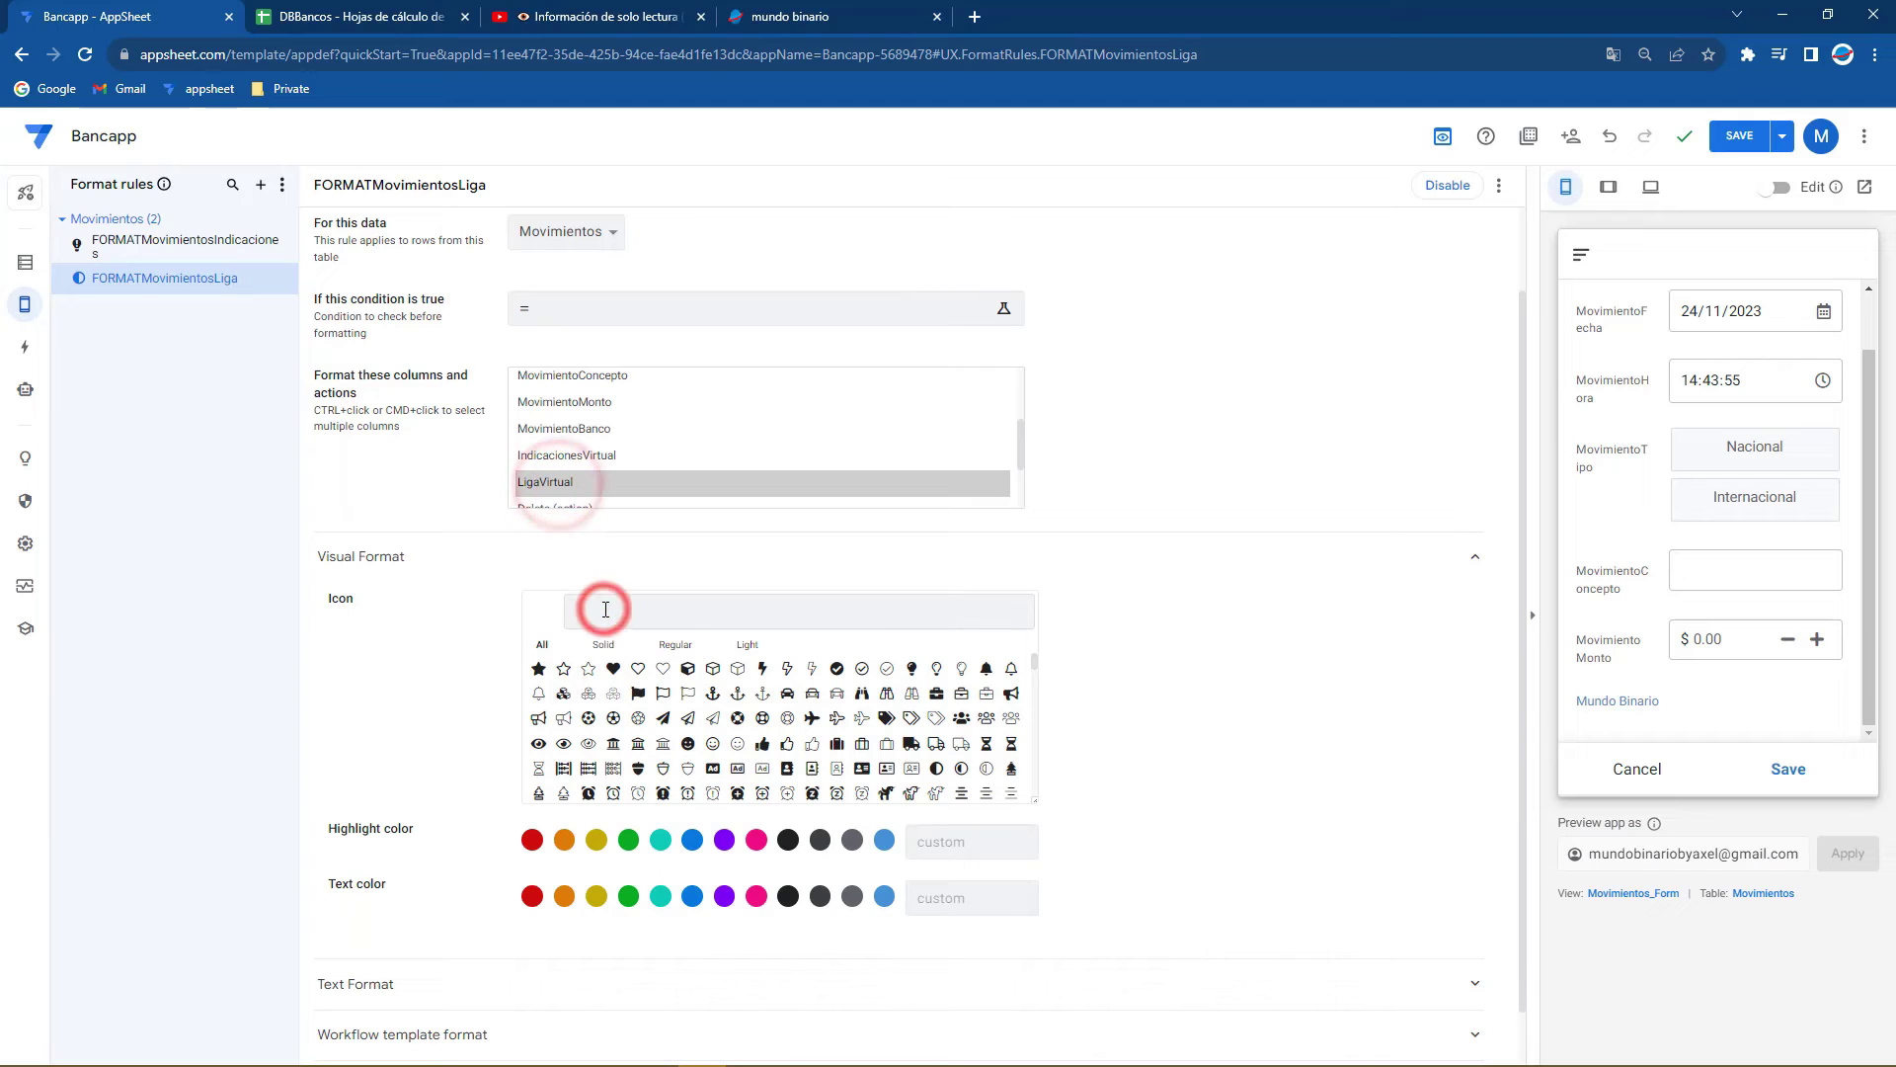
text(world)
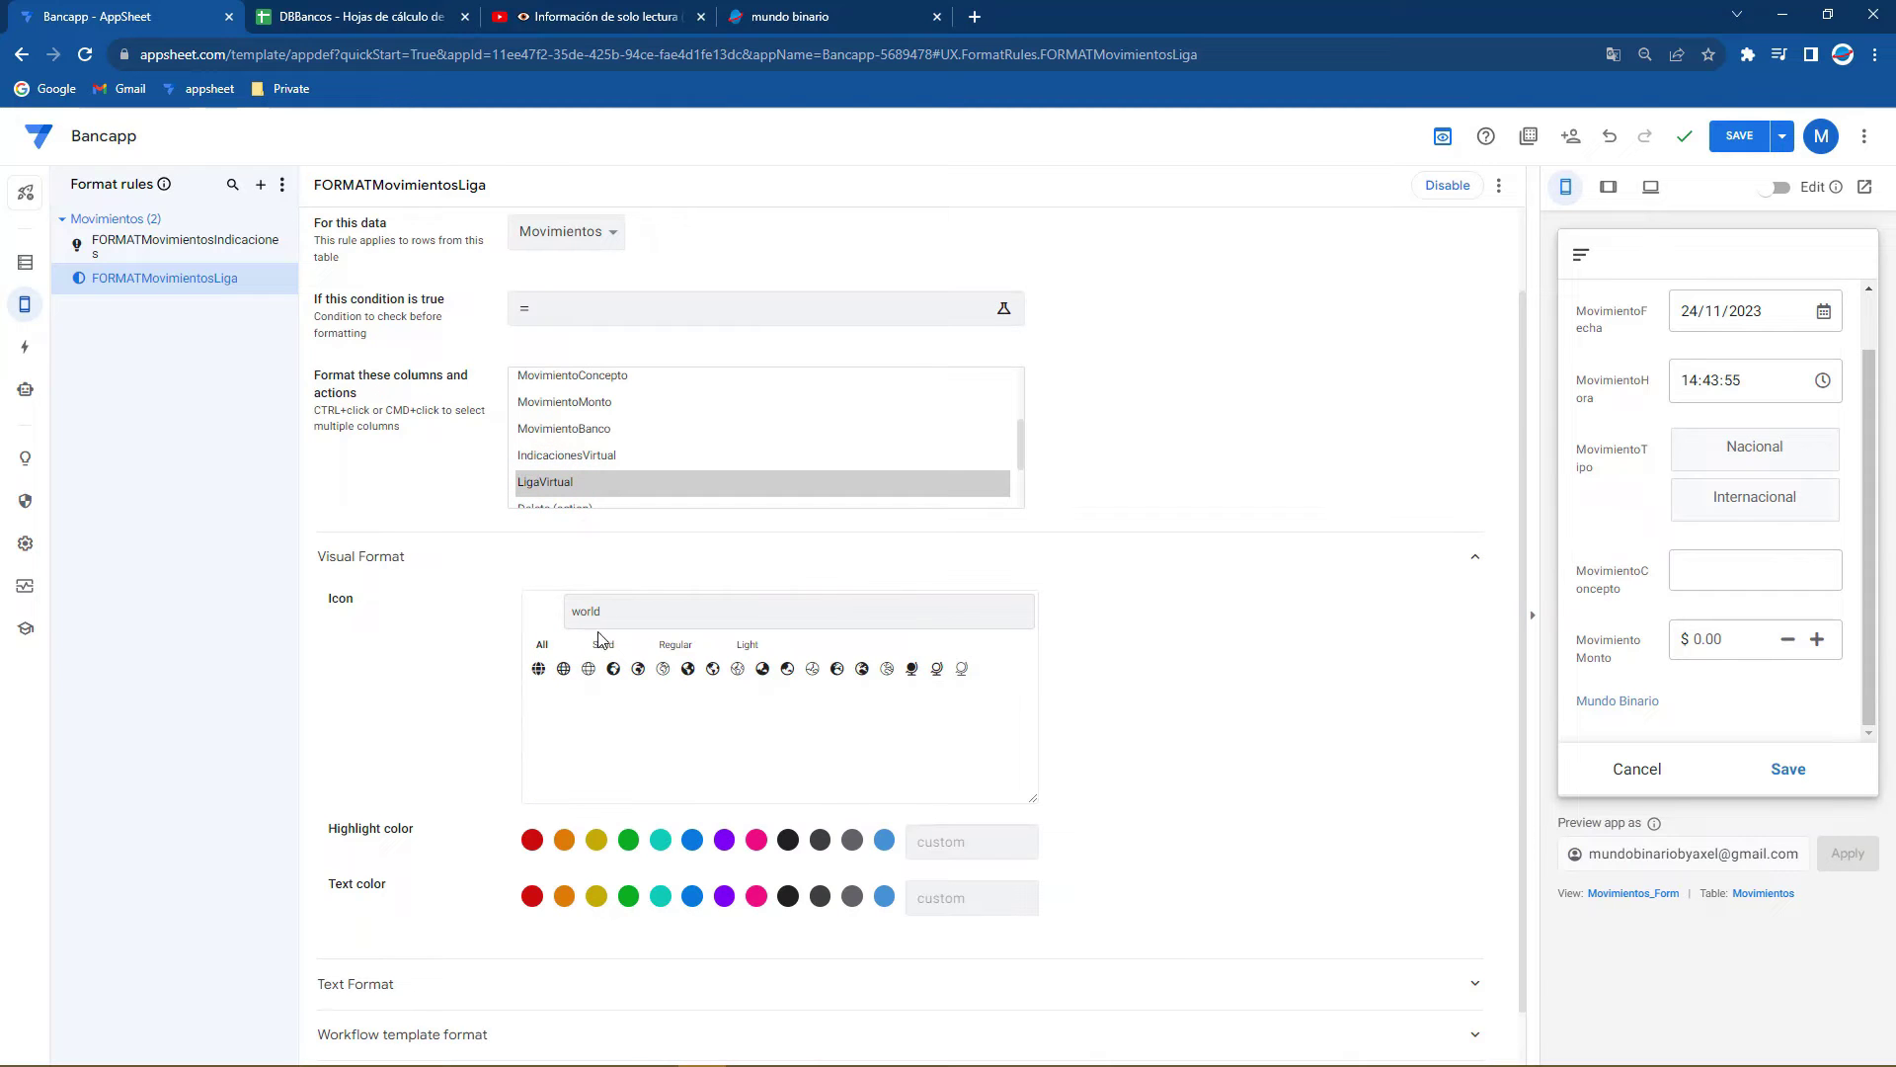
click(538, 669)
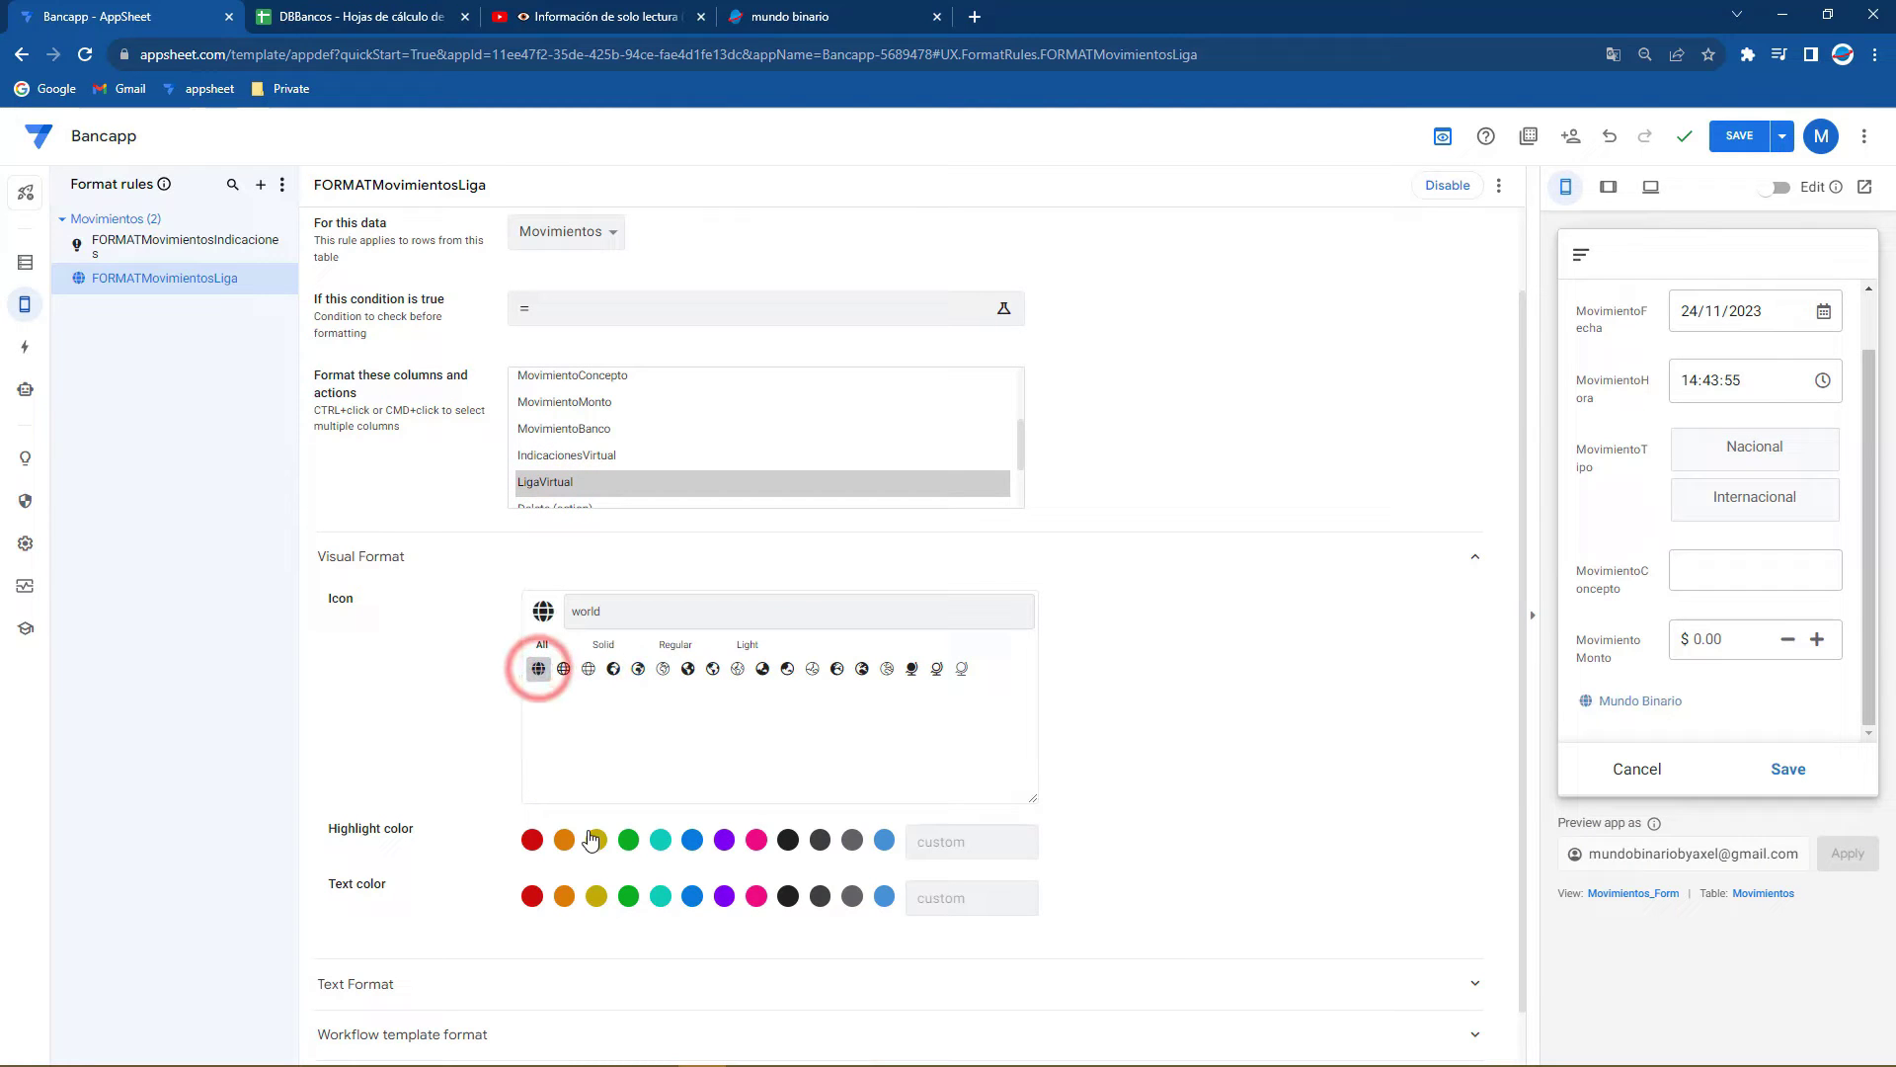
Give the link blue, underlined text at size 1.1 and save to preview
scroll(388, 873, down, 1)
click(375, 918)
scroll(380, 913, down, 2)
click(614, 776)
click(692, 638)
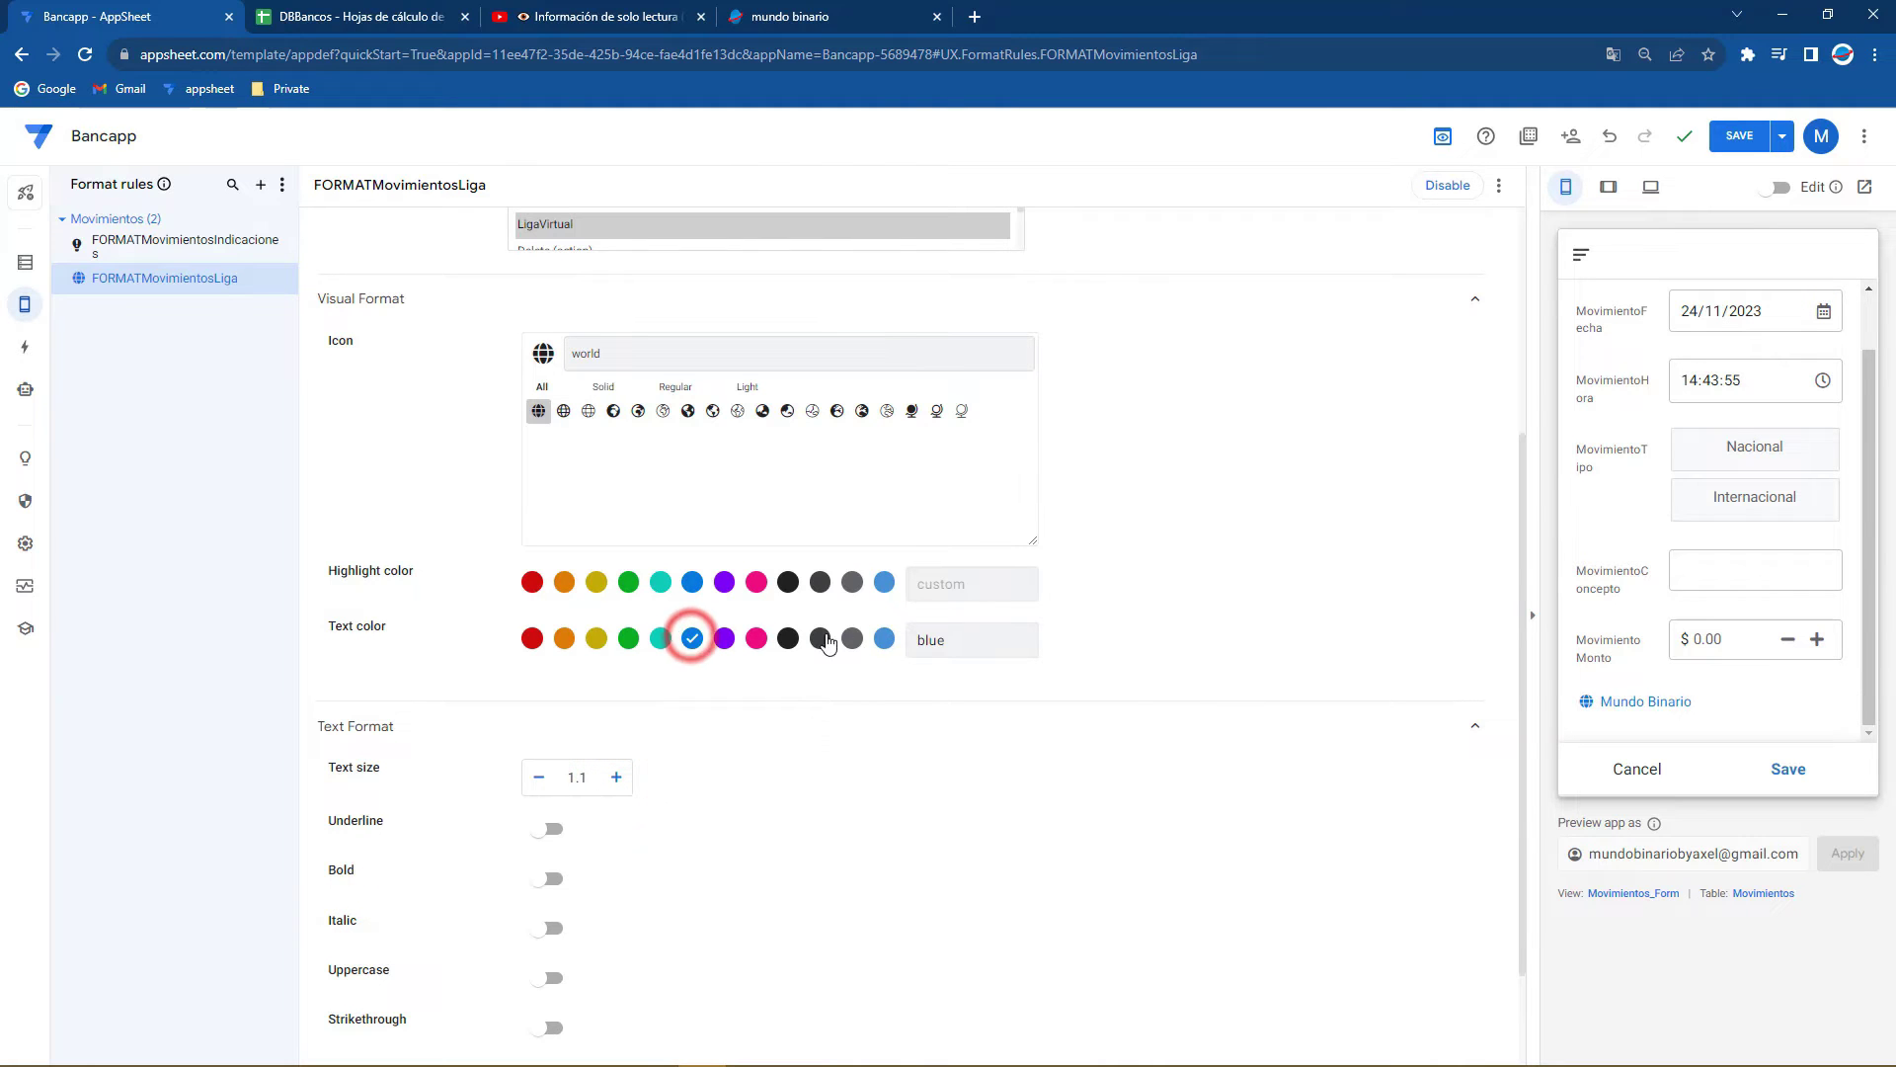
scroll(504, 820, down, 1)
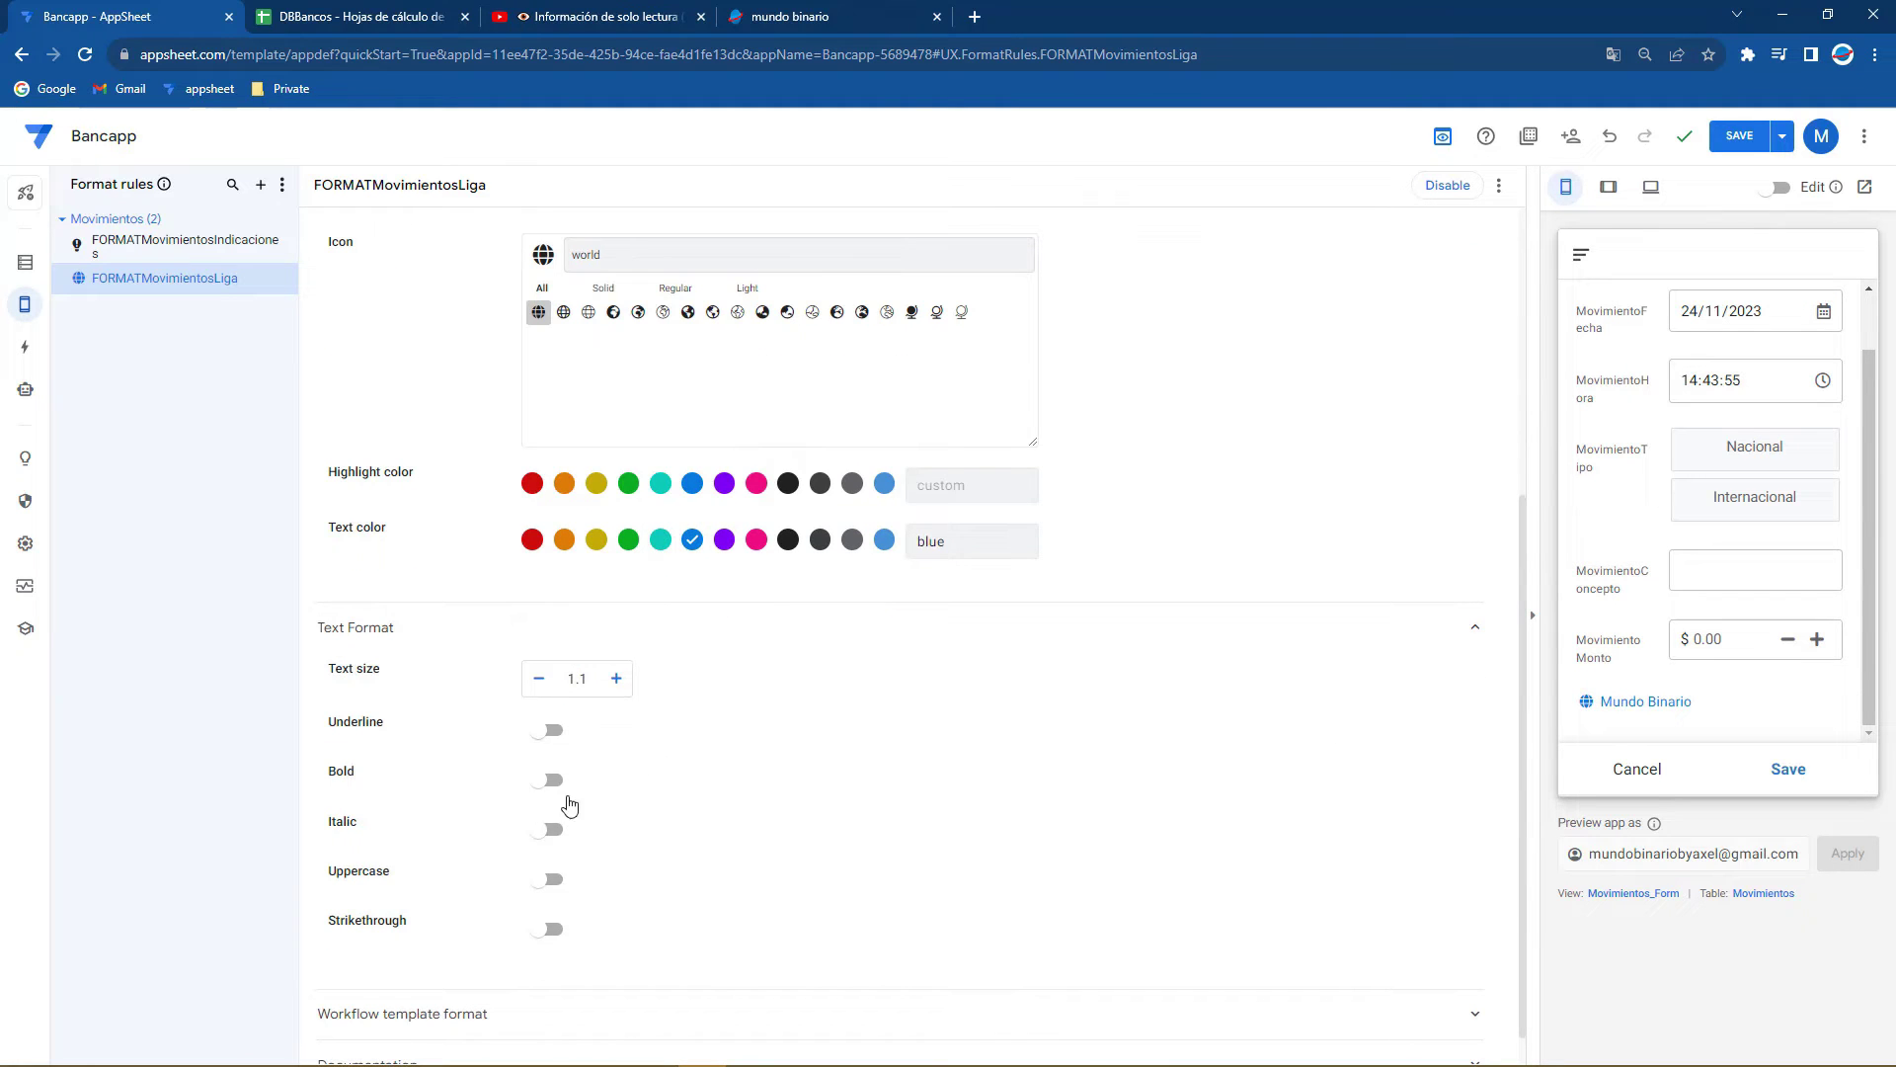
click(550, 731)
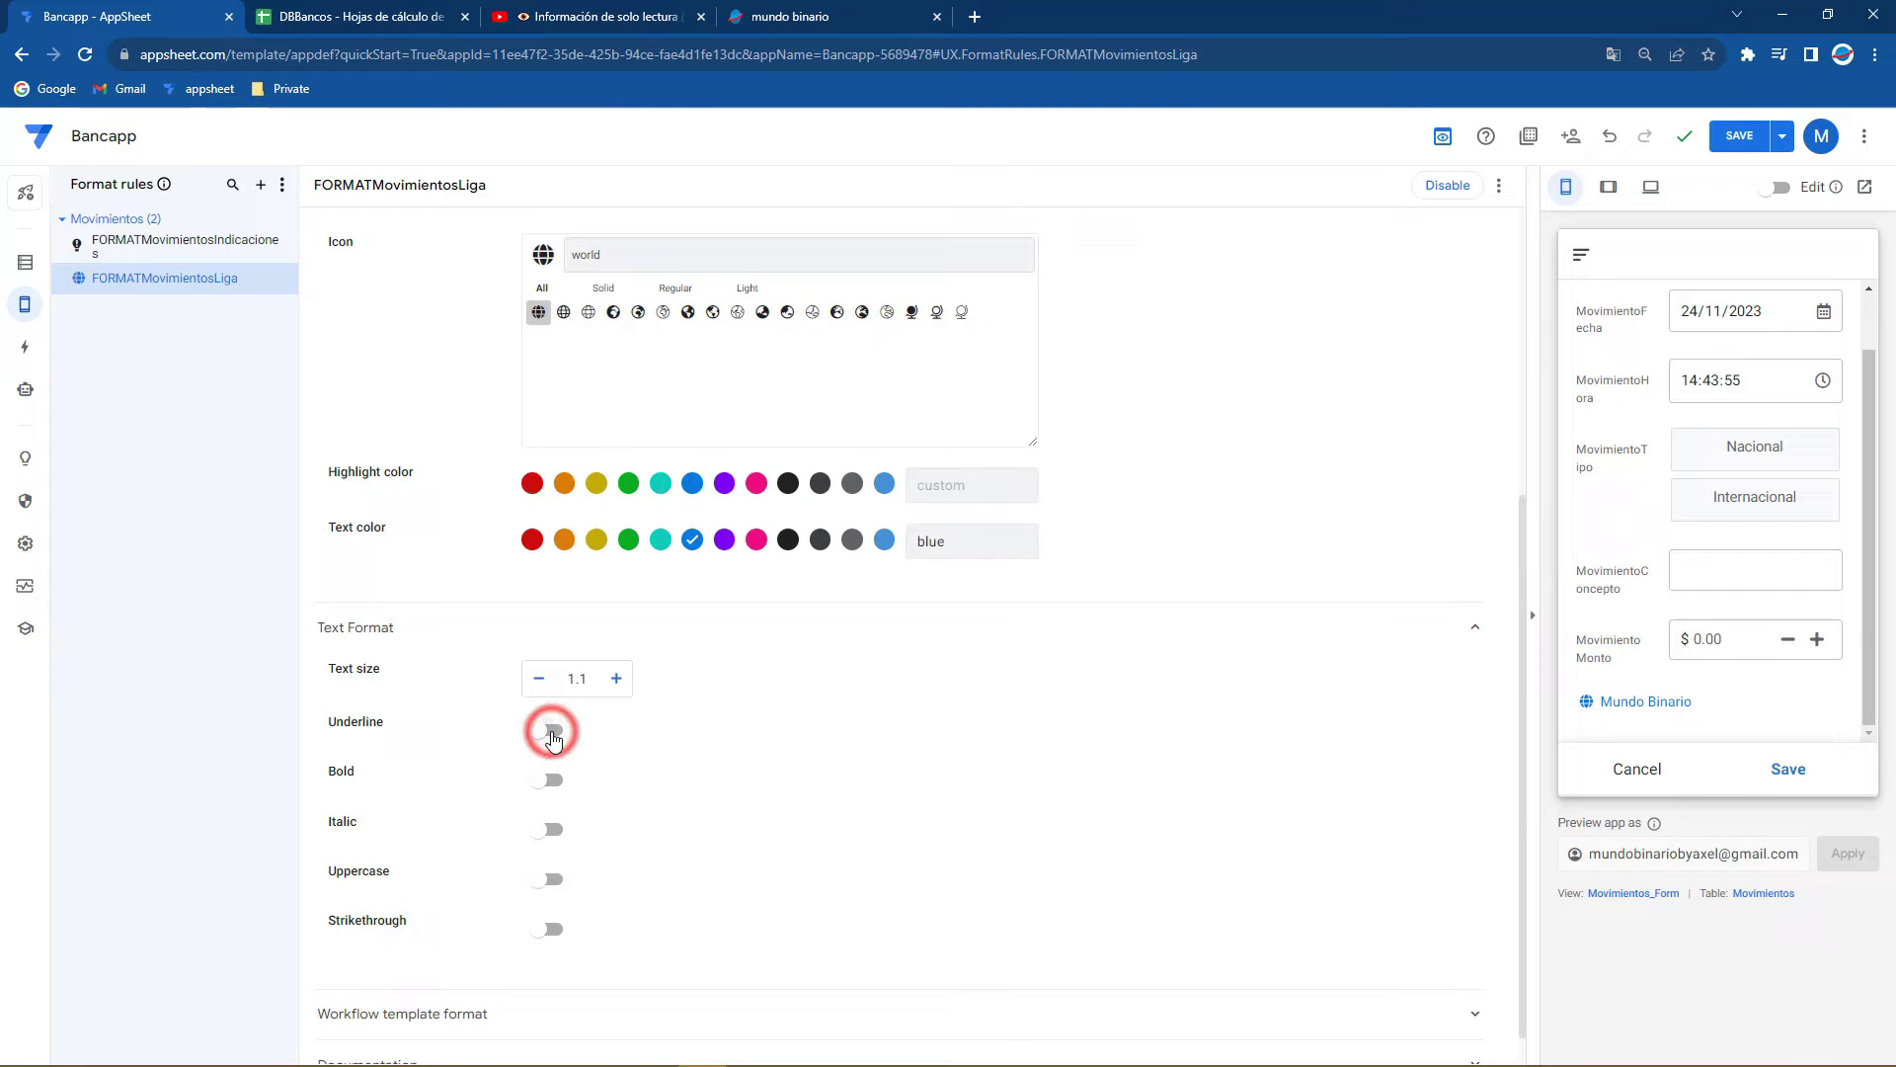
click(1757, 136)
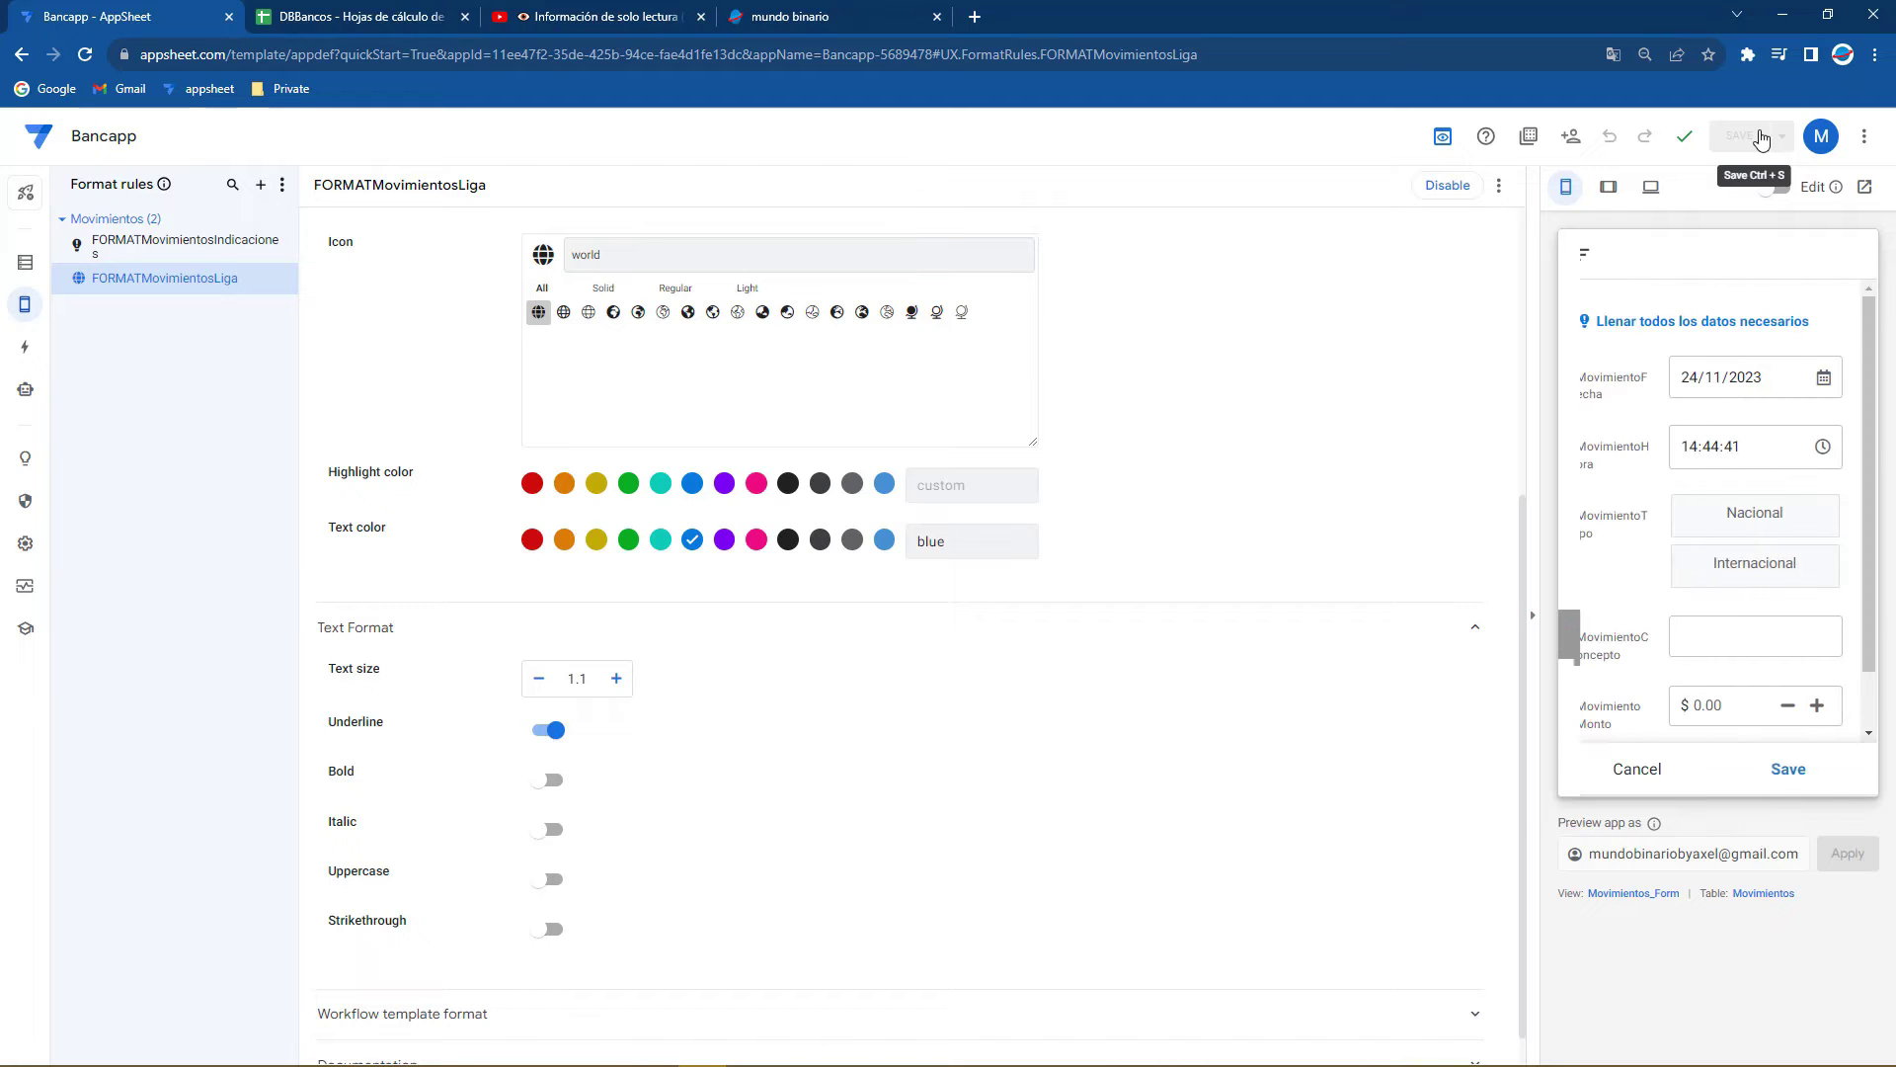
Try bold and italic on the link text, leaving both off
scroll(1640, 692, down, 1)
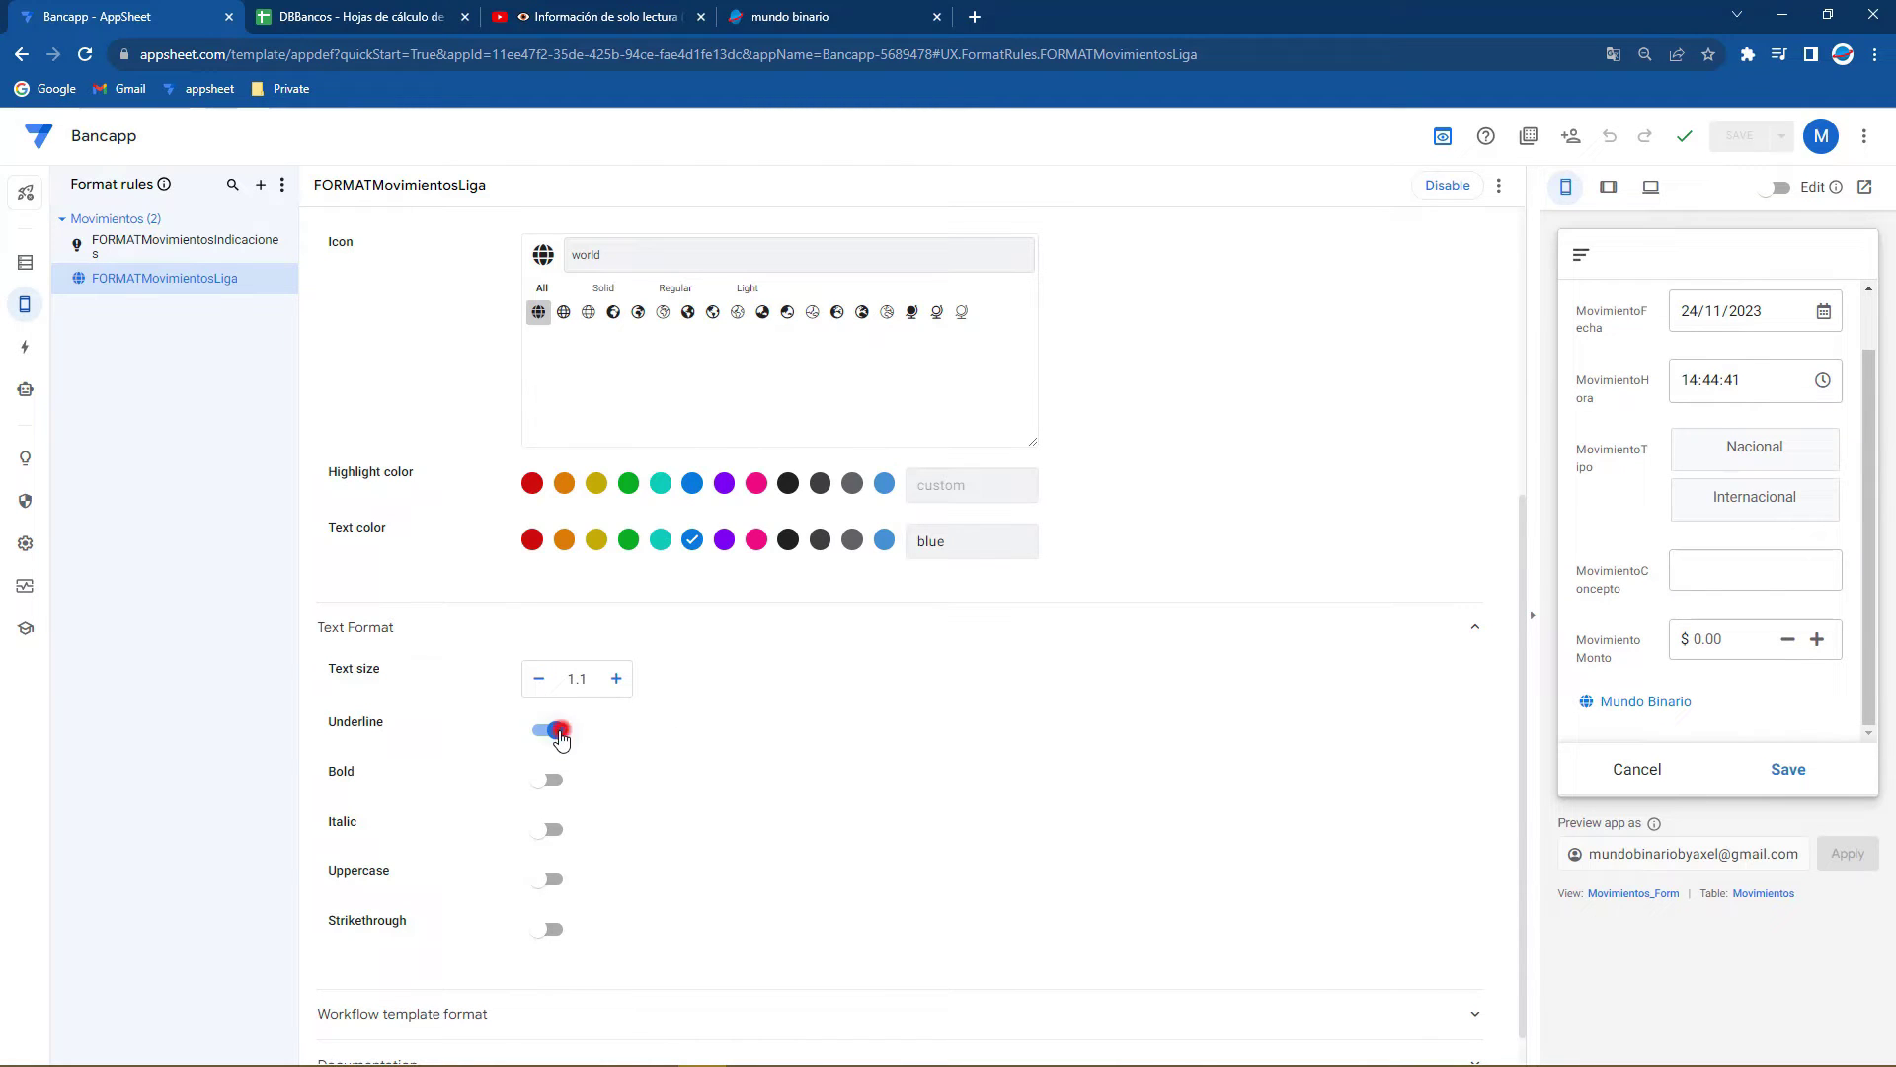
click(543, 780)
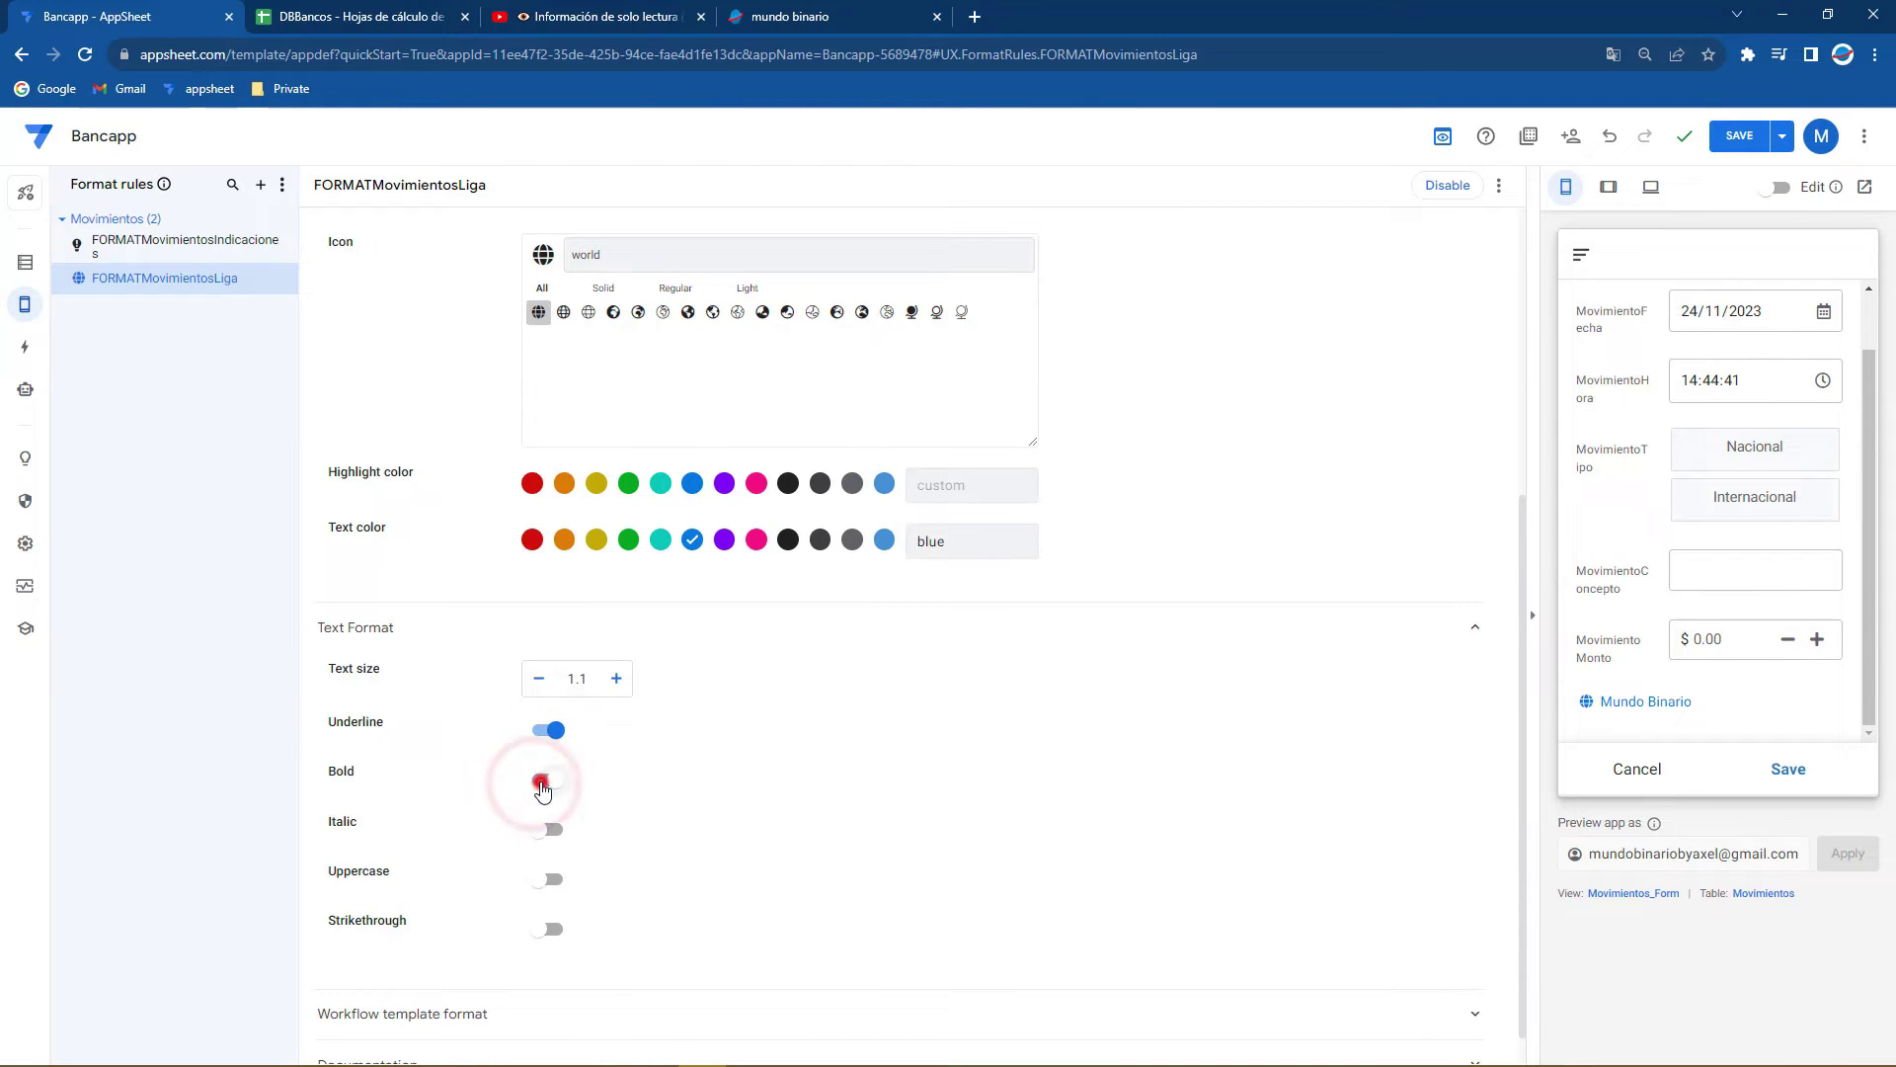
scroll(555, 593, up, 3)
click(559, 425)
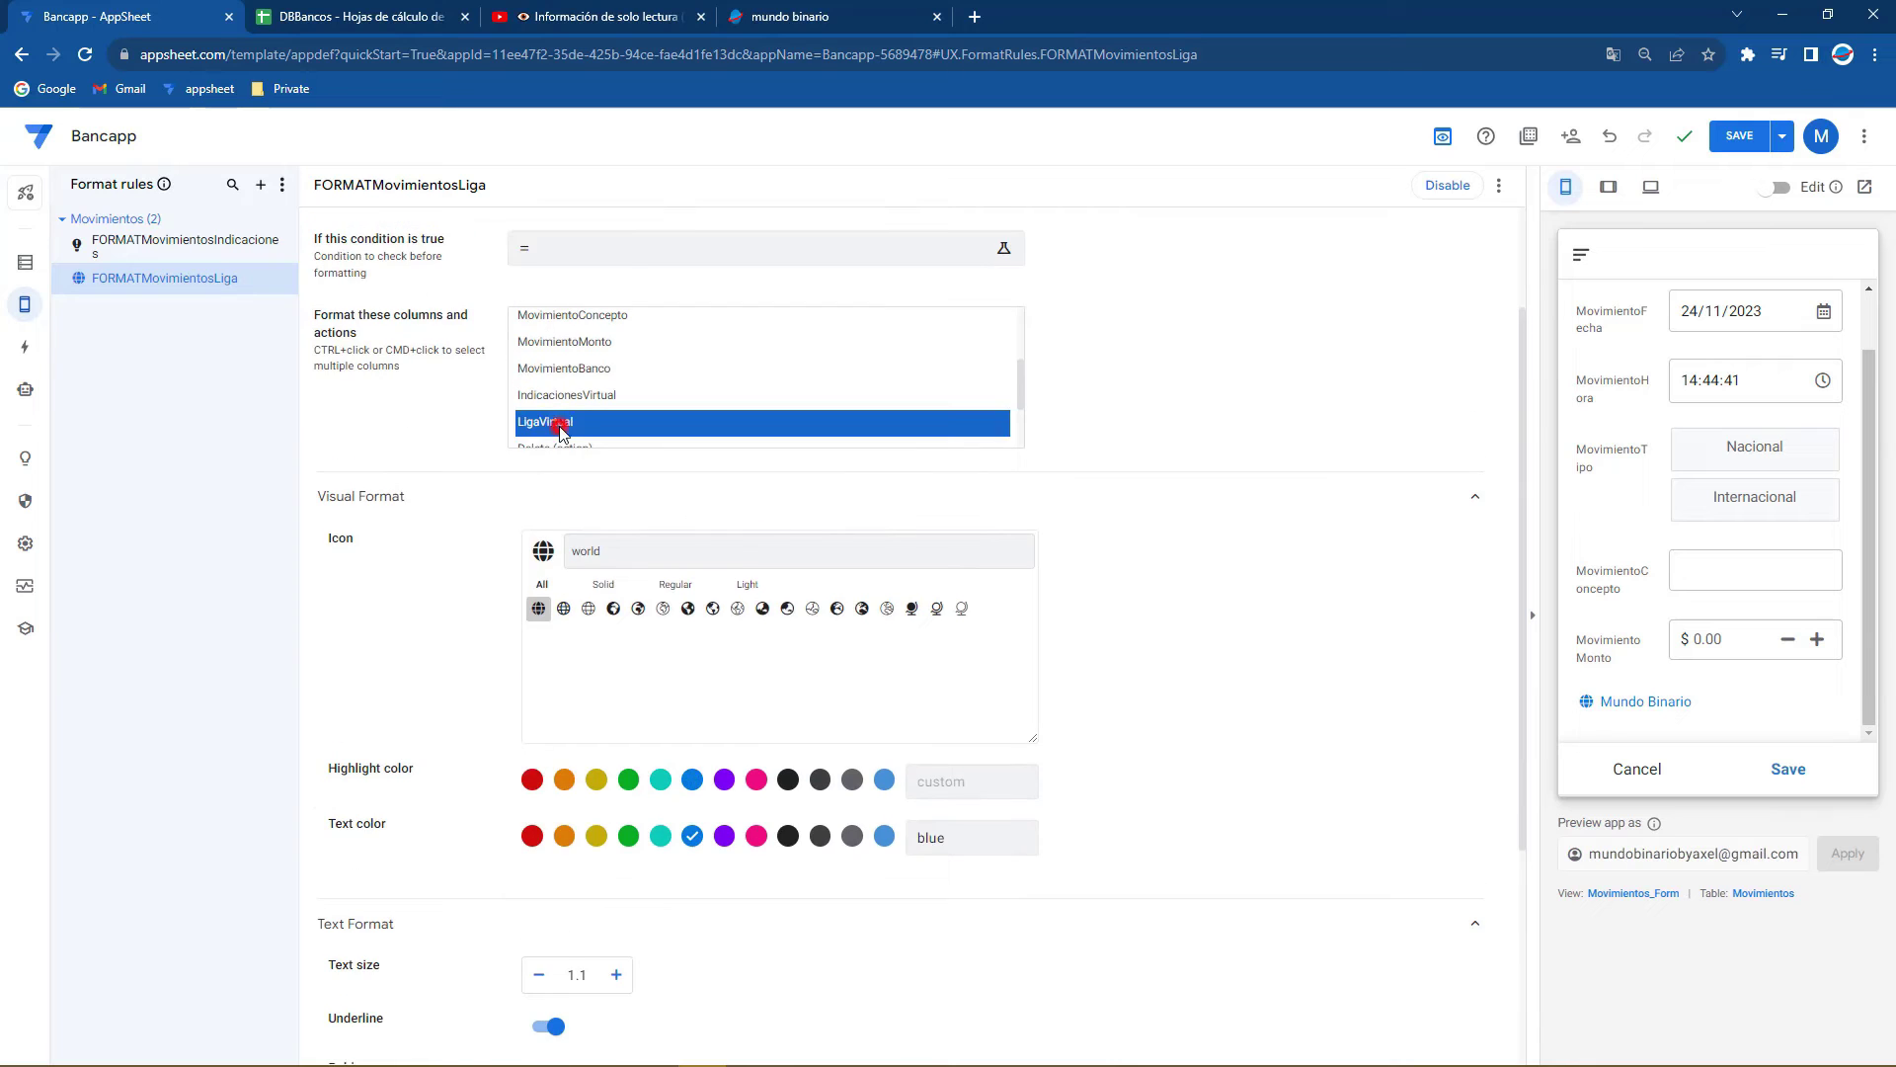
scroll(544, 424, down, 2)
click(551, 879)
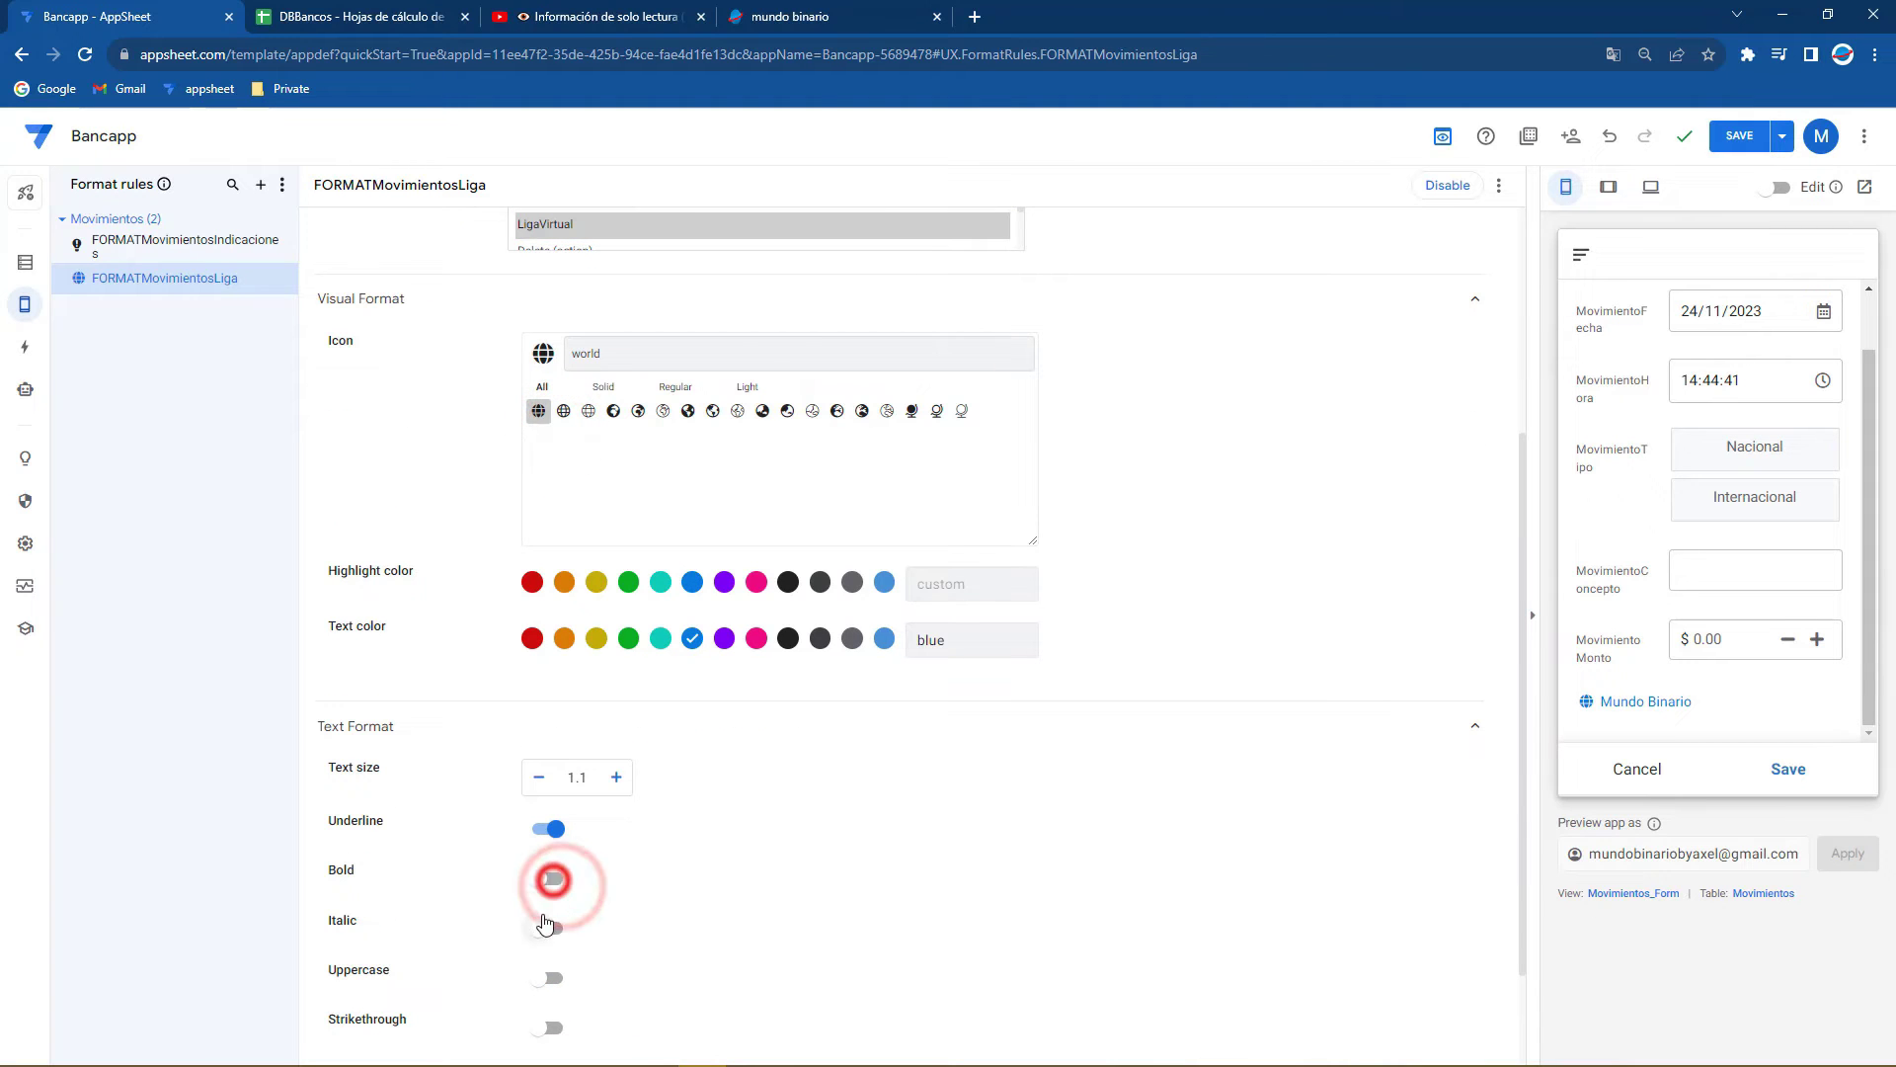
click(547, 926)
click(549, 931)
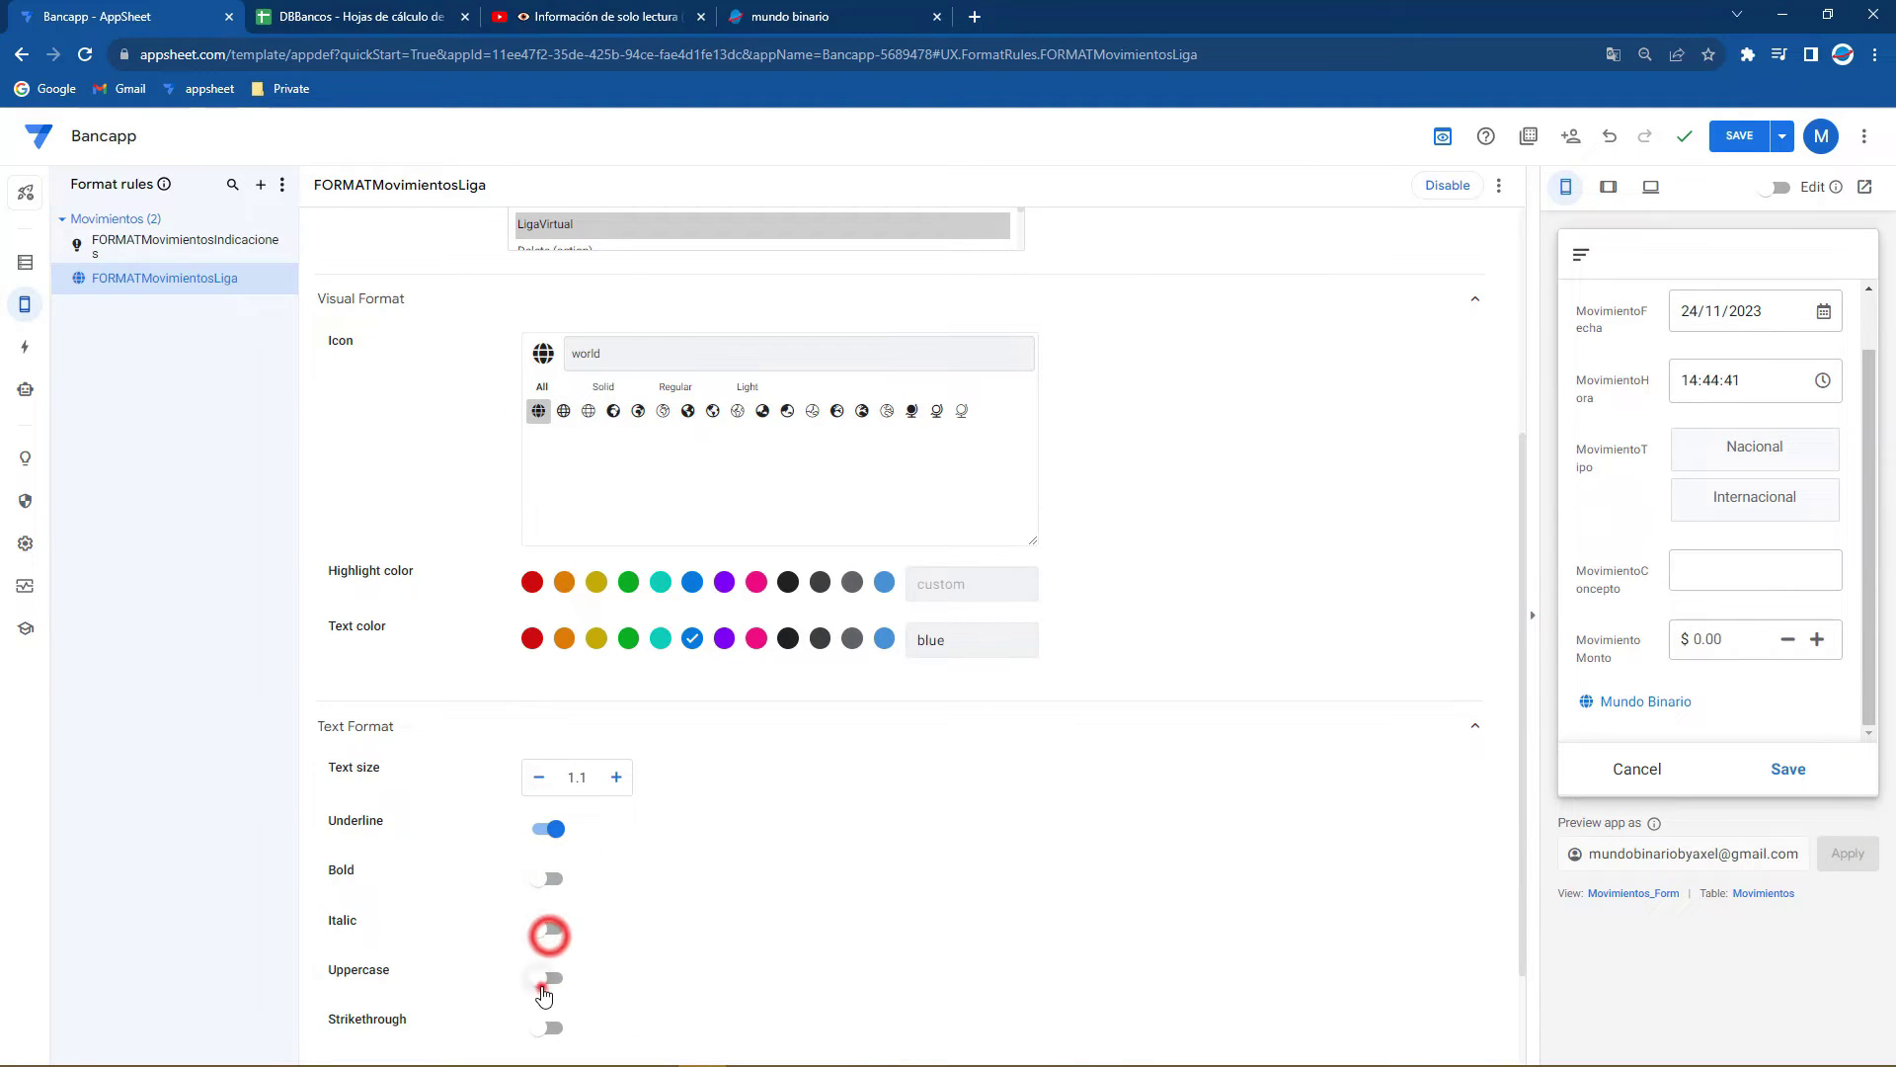
Turn bold on and underlining off, keeping the rule on LigaVirtual only
scroll(543, 988, up, 1)
click(556, 296)
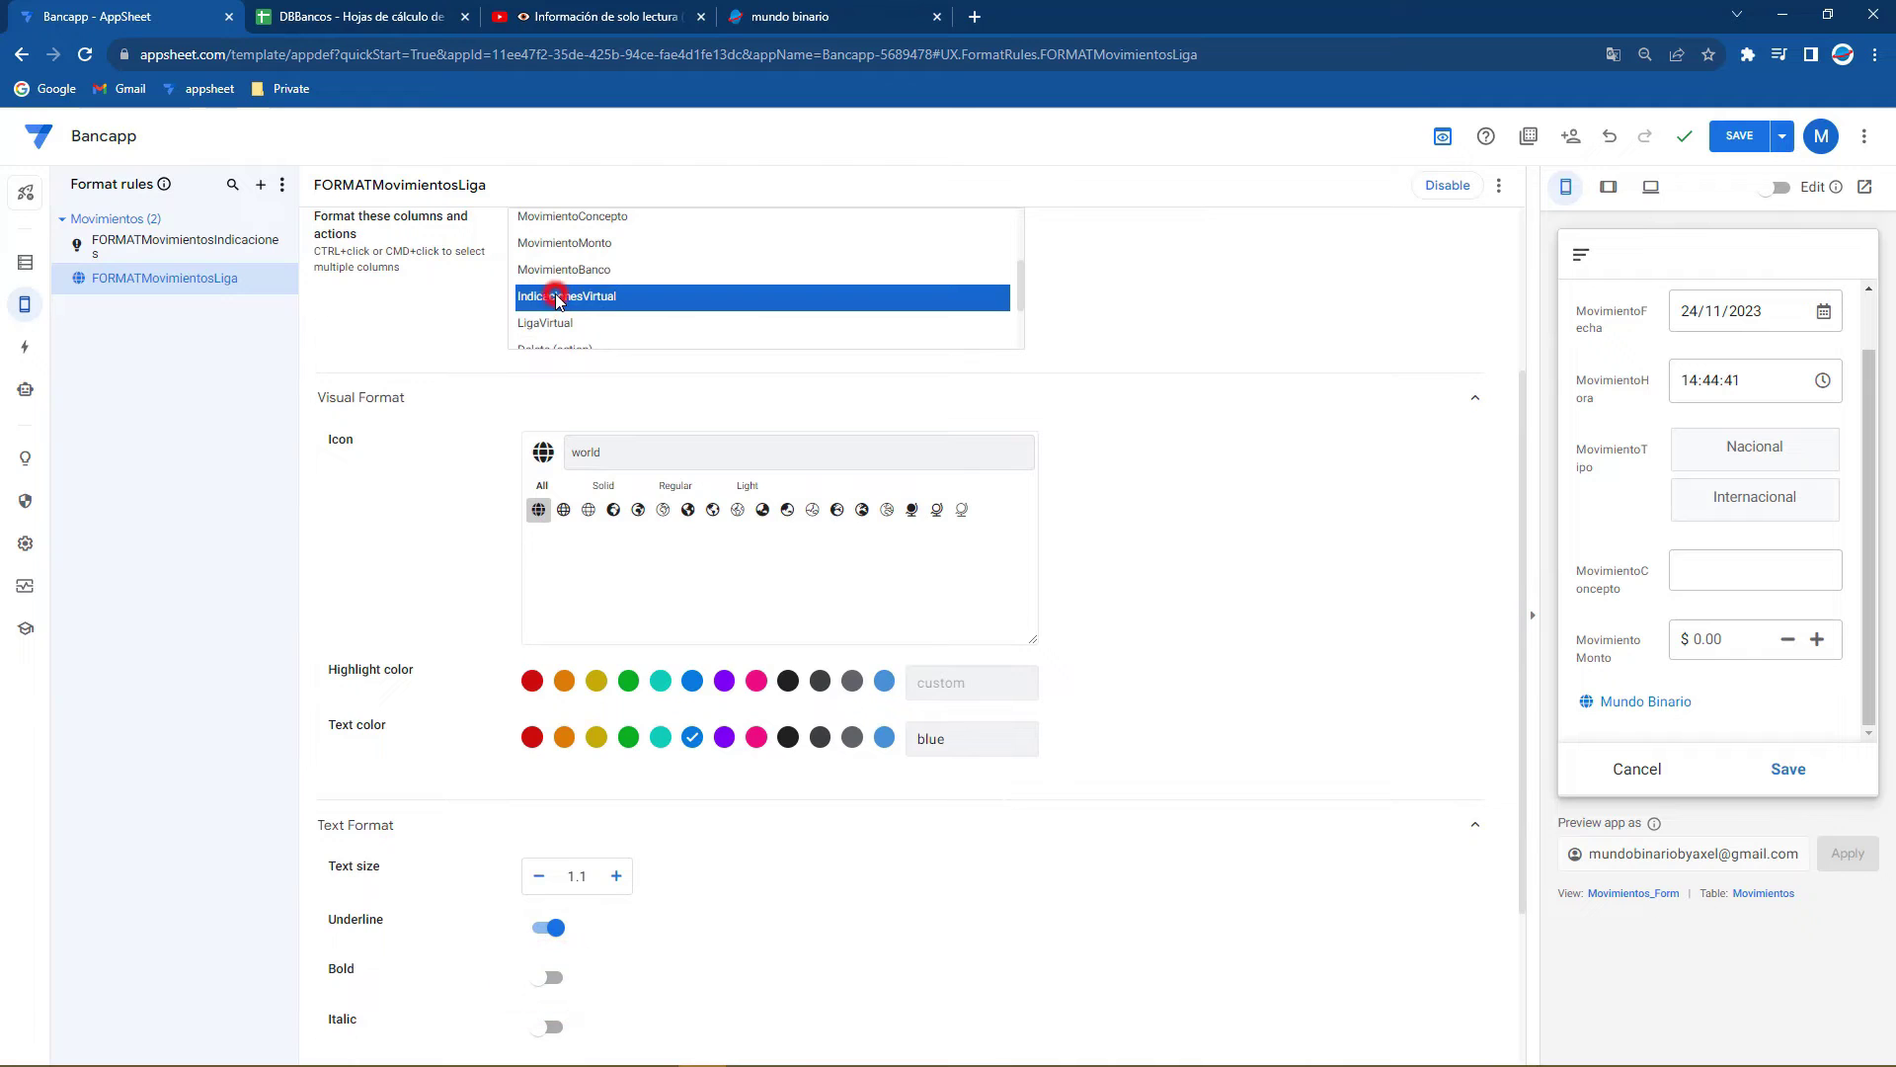
scroll(613, 874, down, 1)
click(554, 878)
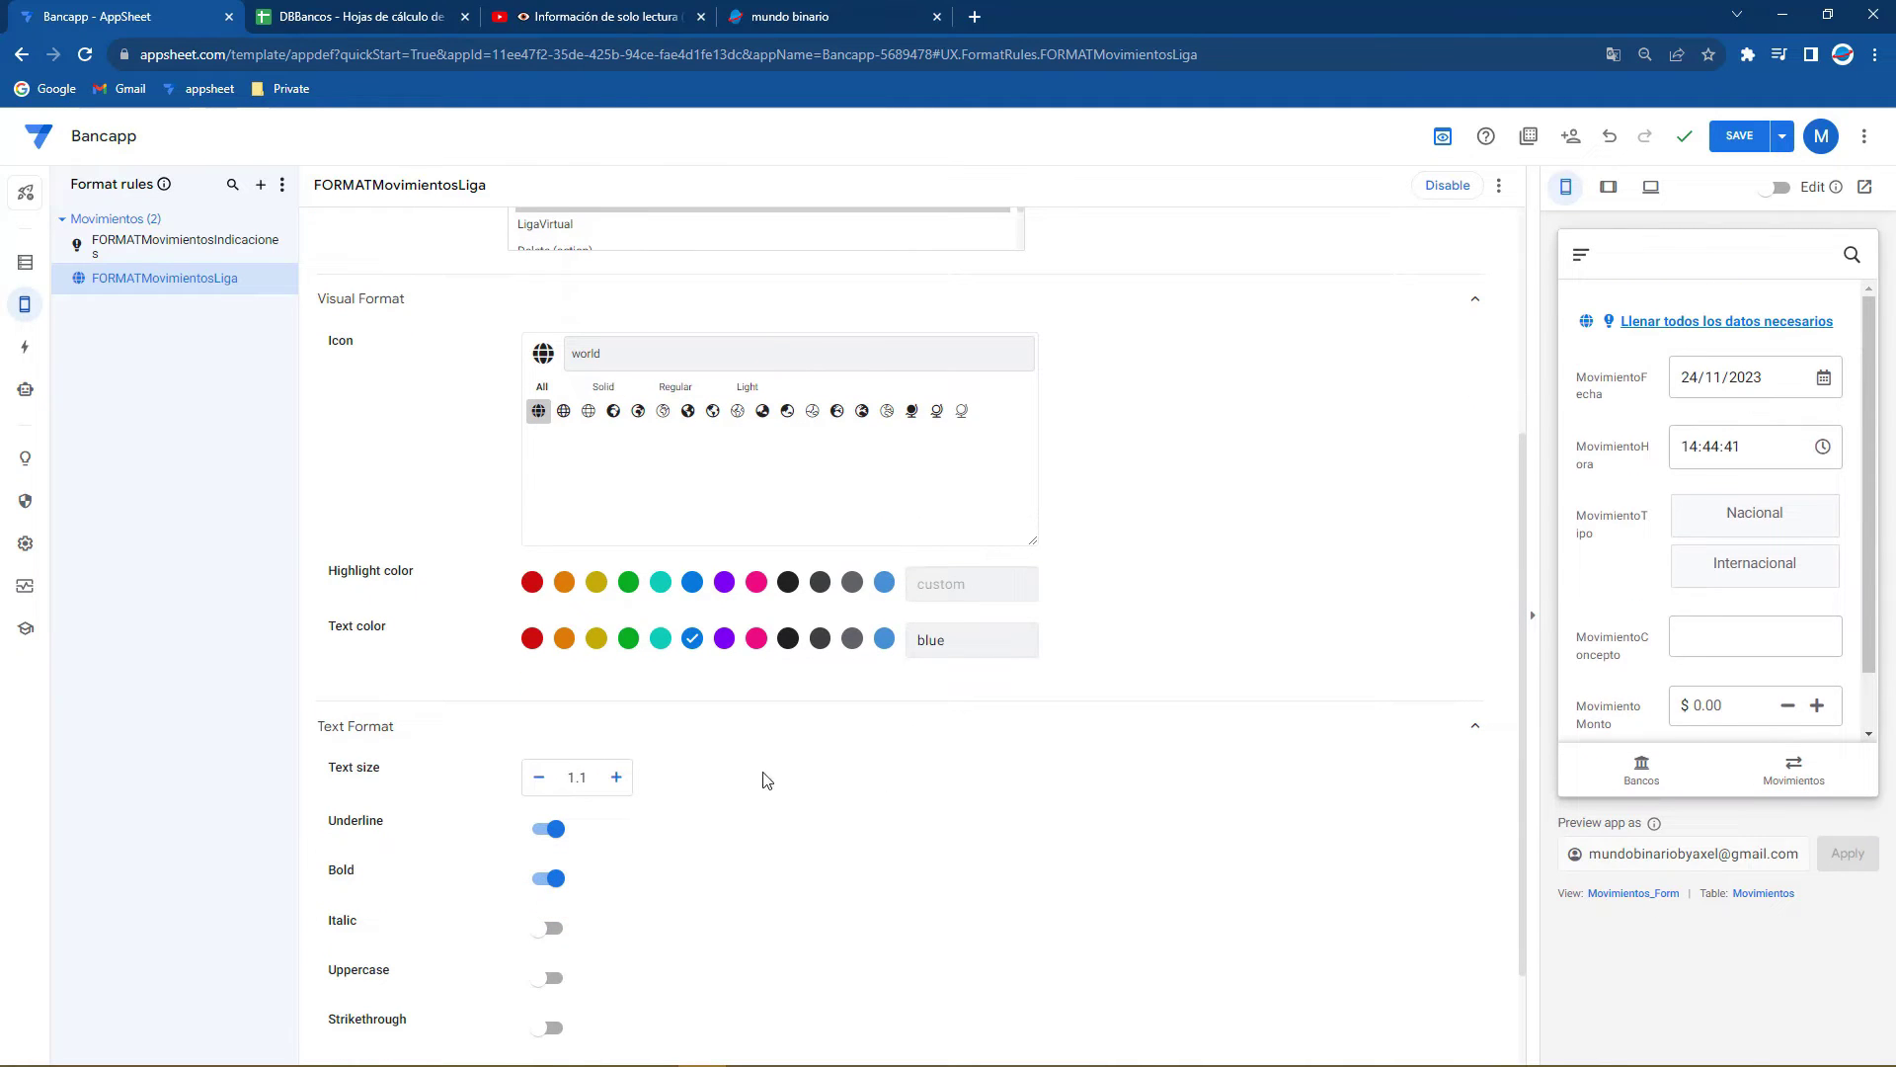
click(555, 829)
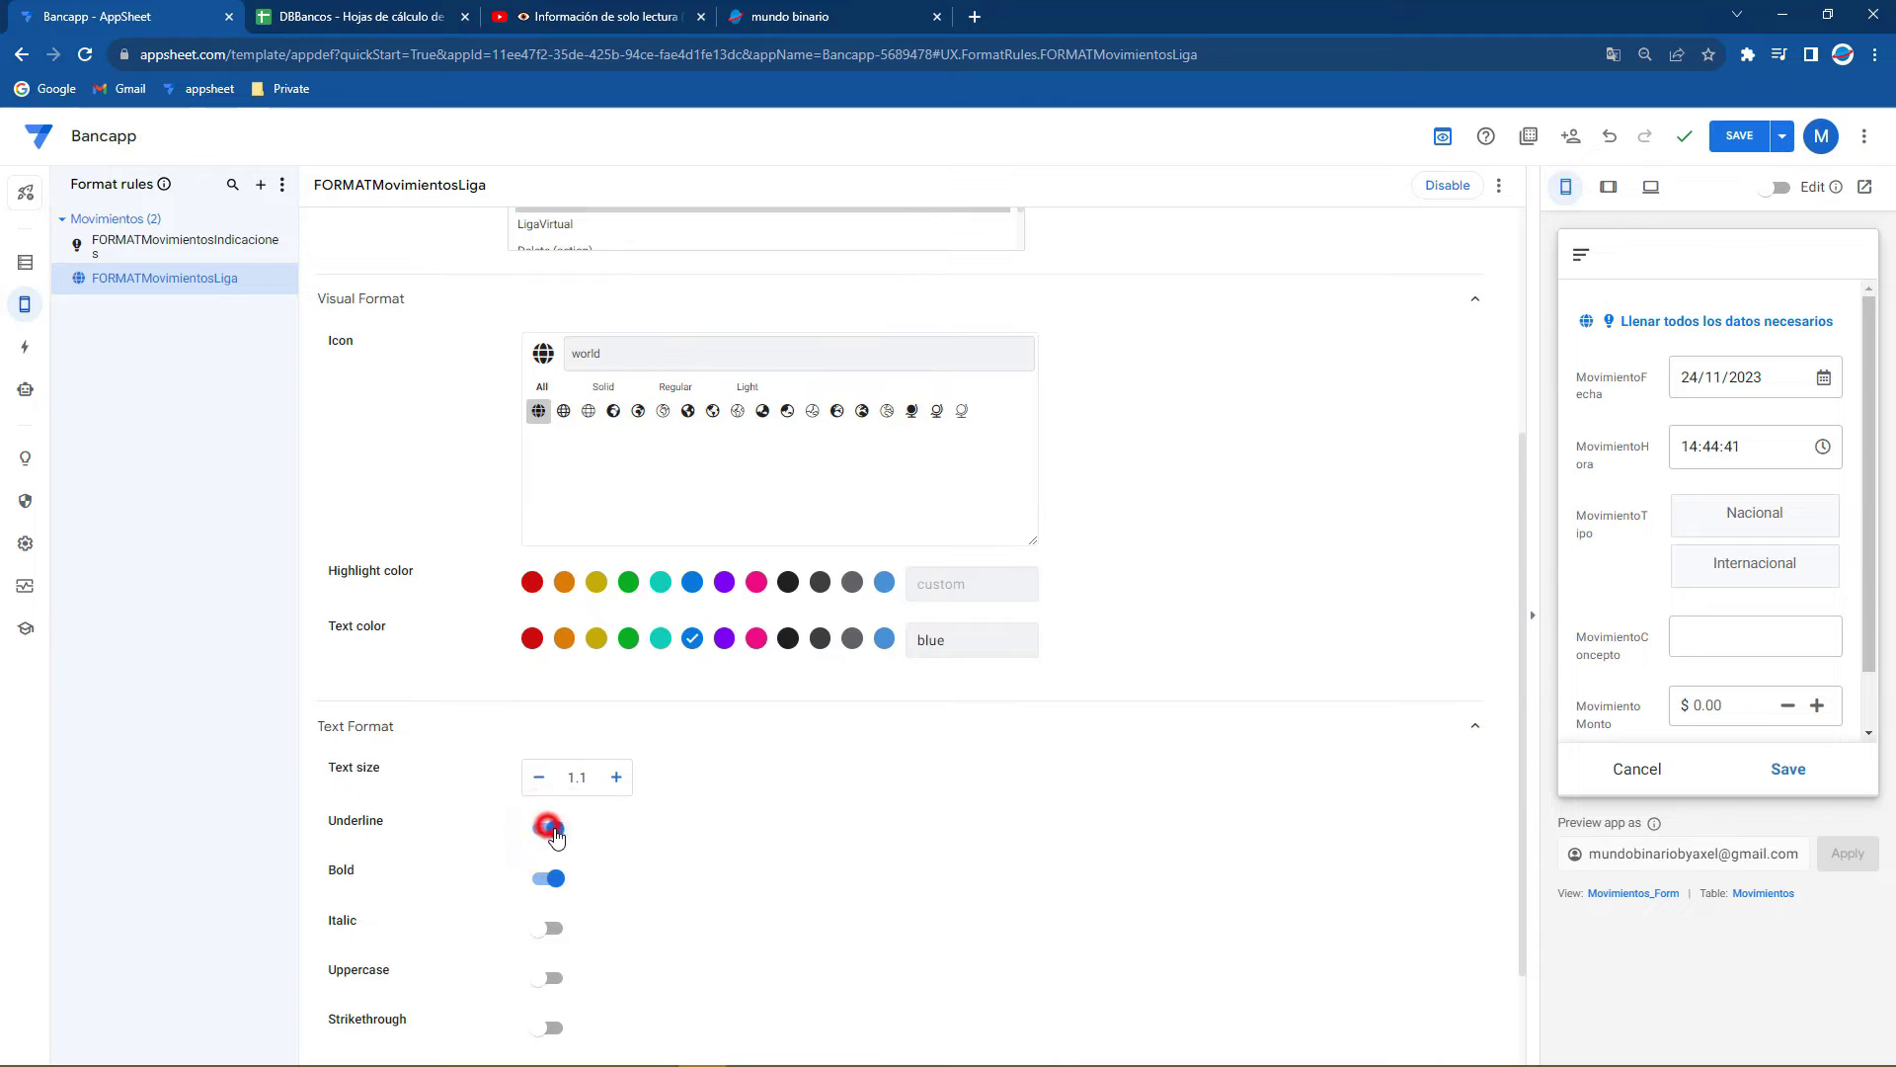
click(563, 323)
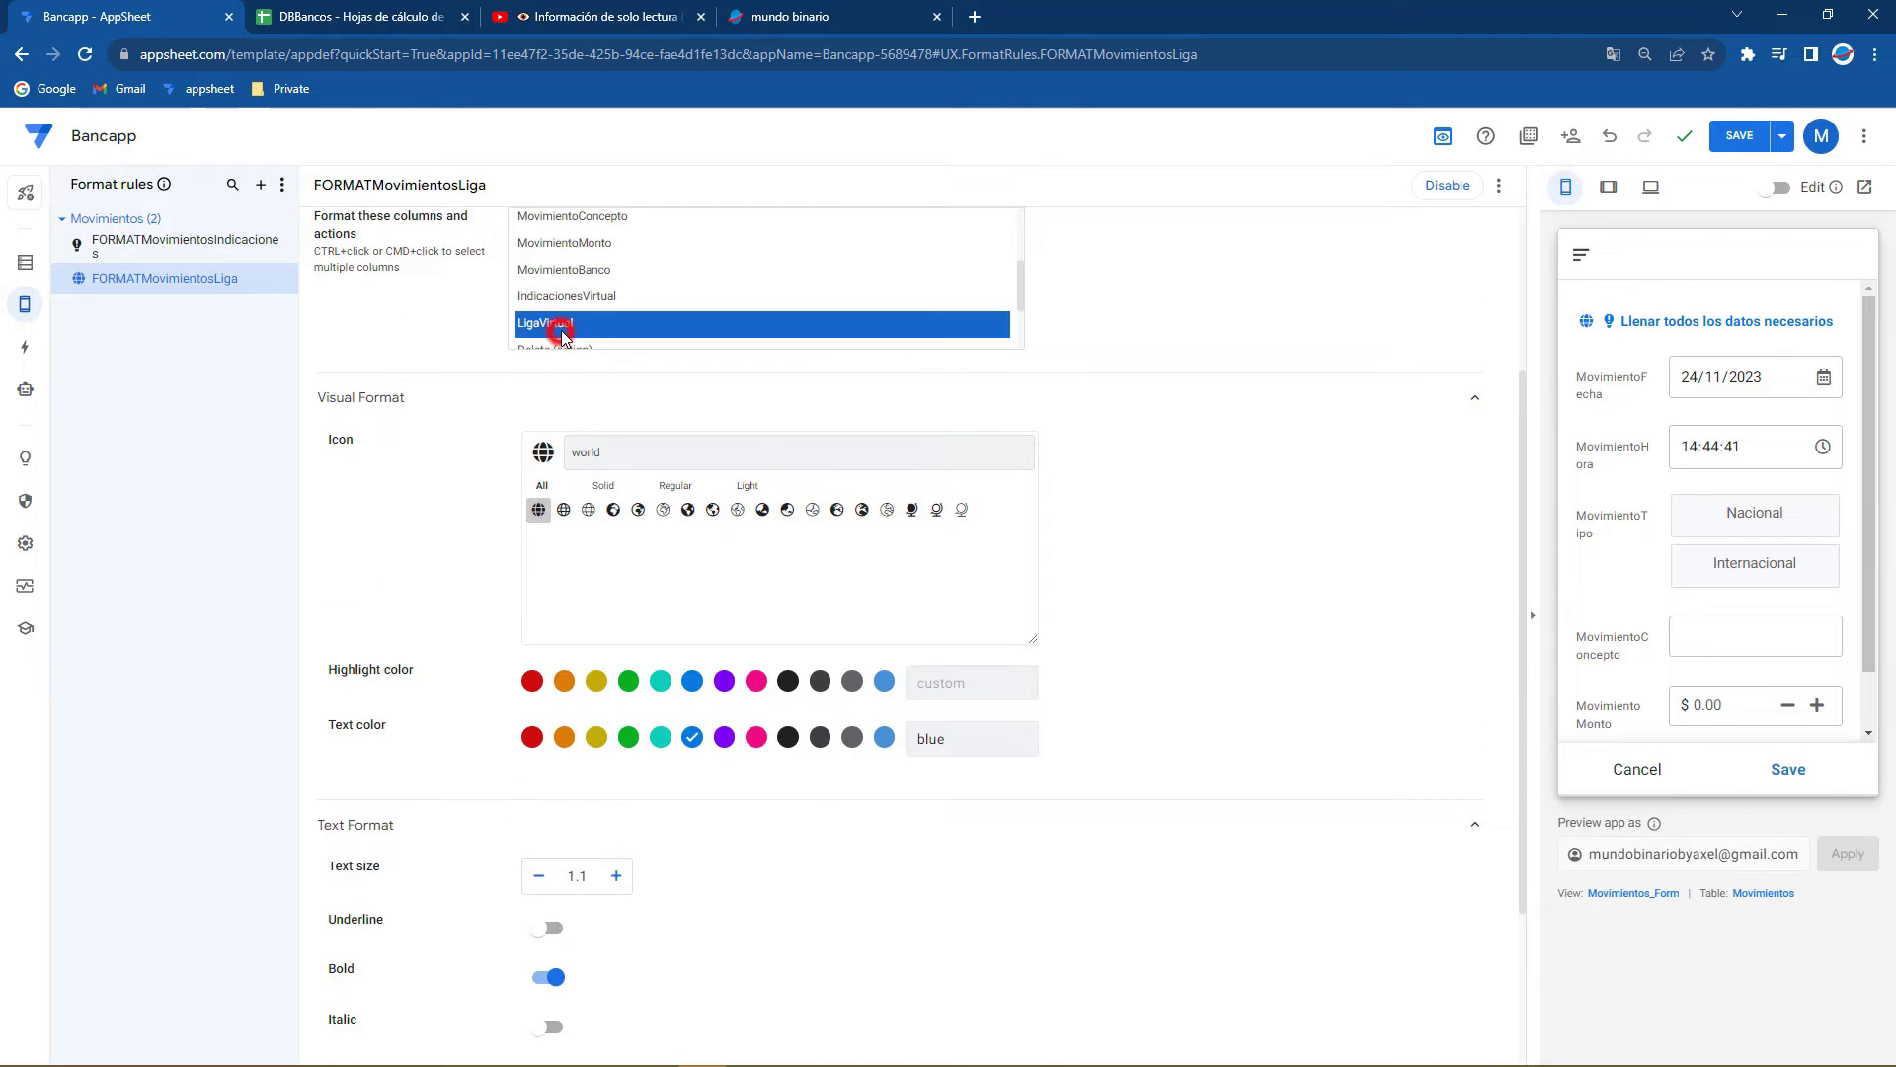
Test underline, size 1.2, uppercase and strikethrough, reverting to size 1.1 without extras
scroll(1371, 508, down, 1)
scroll(1851, 484, down, 1)
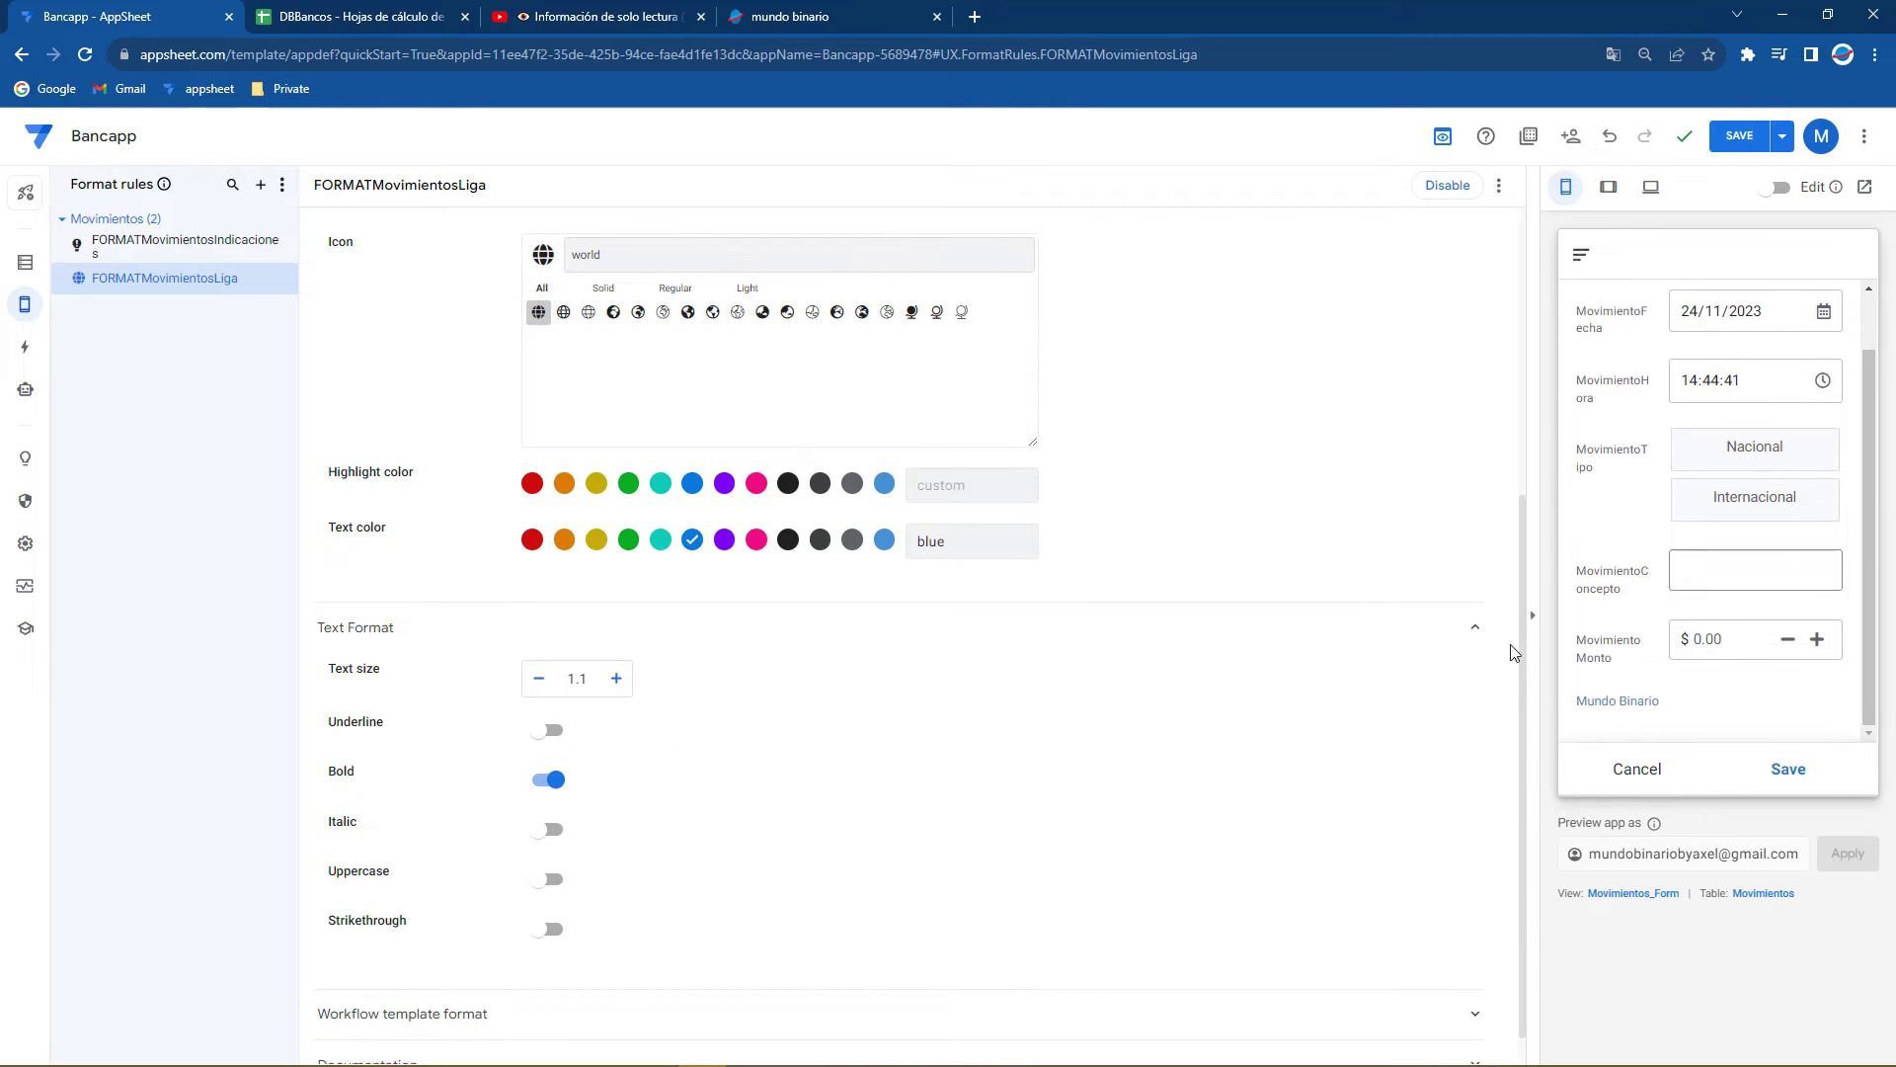
click(551, 733)
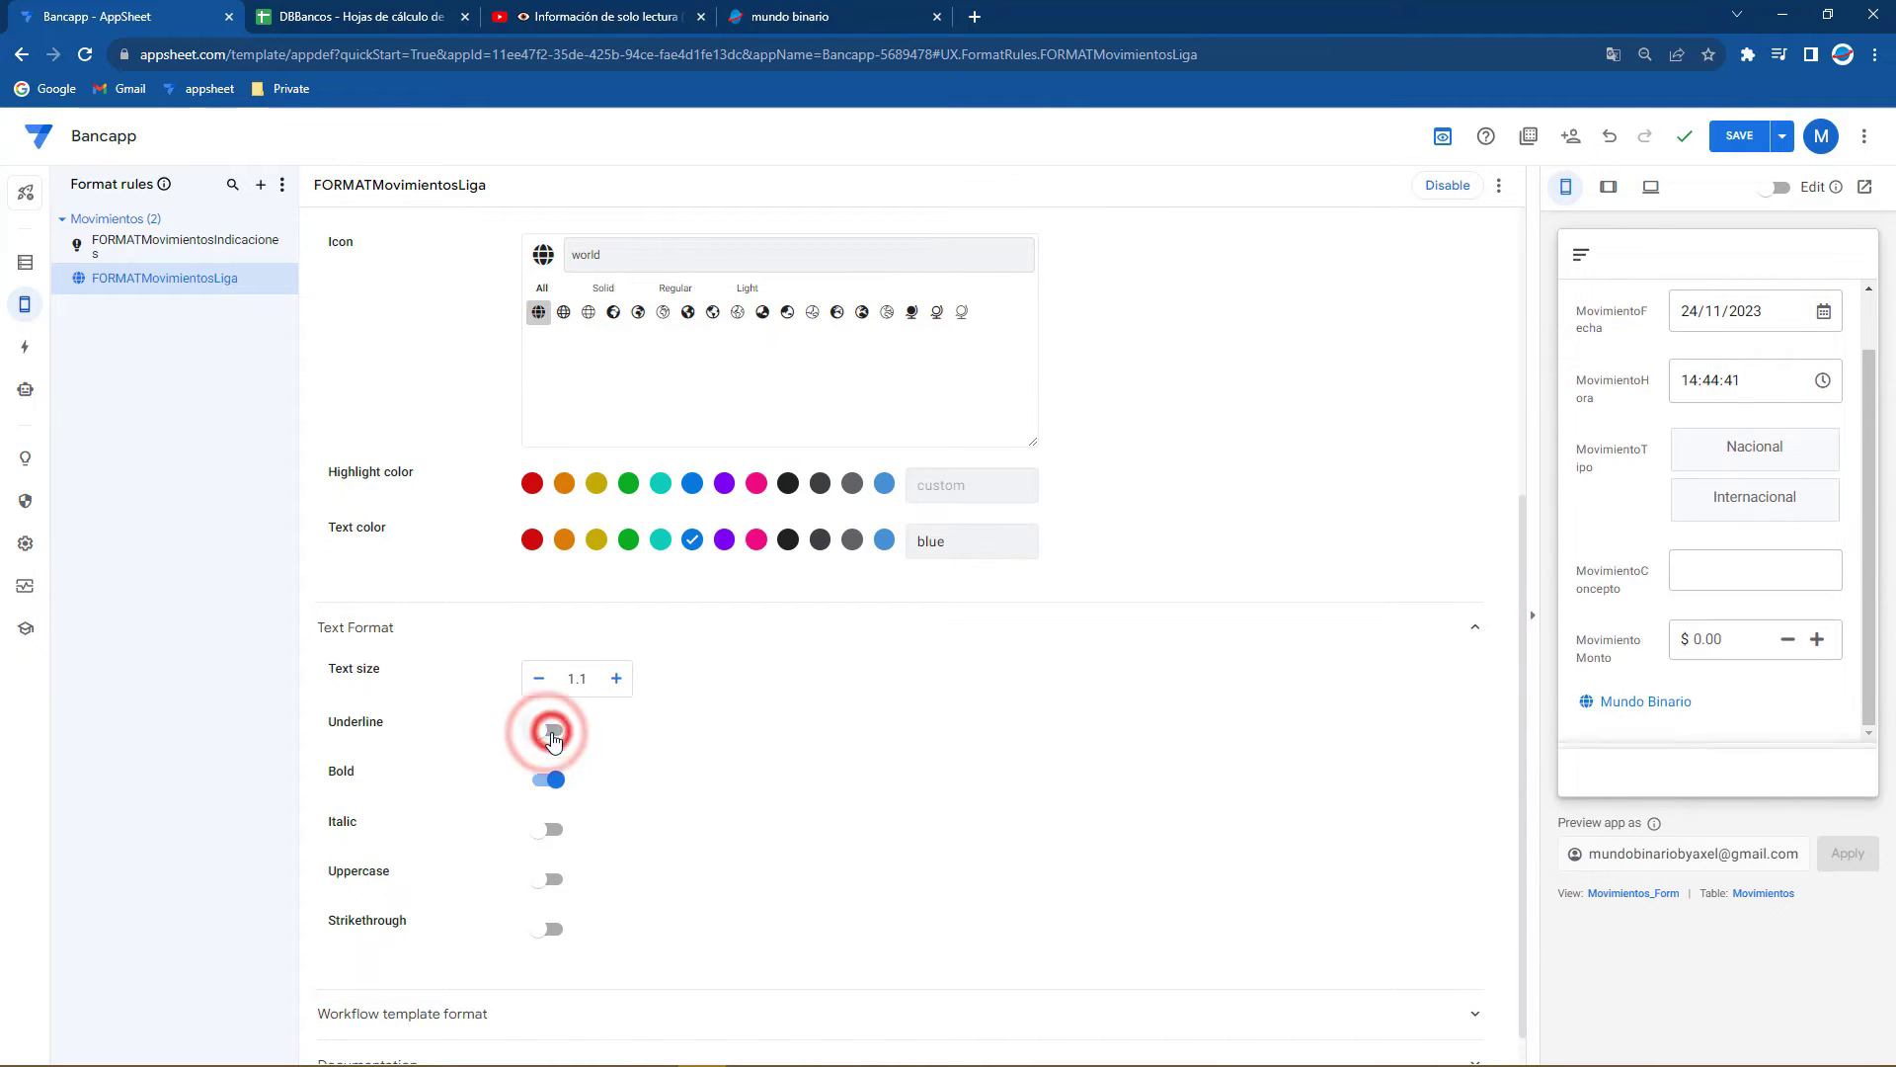
click(616, 682)
click(540, 682)
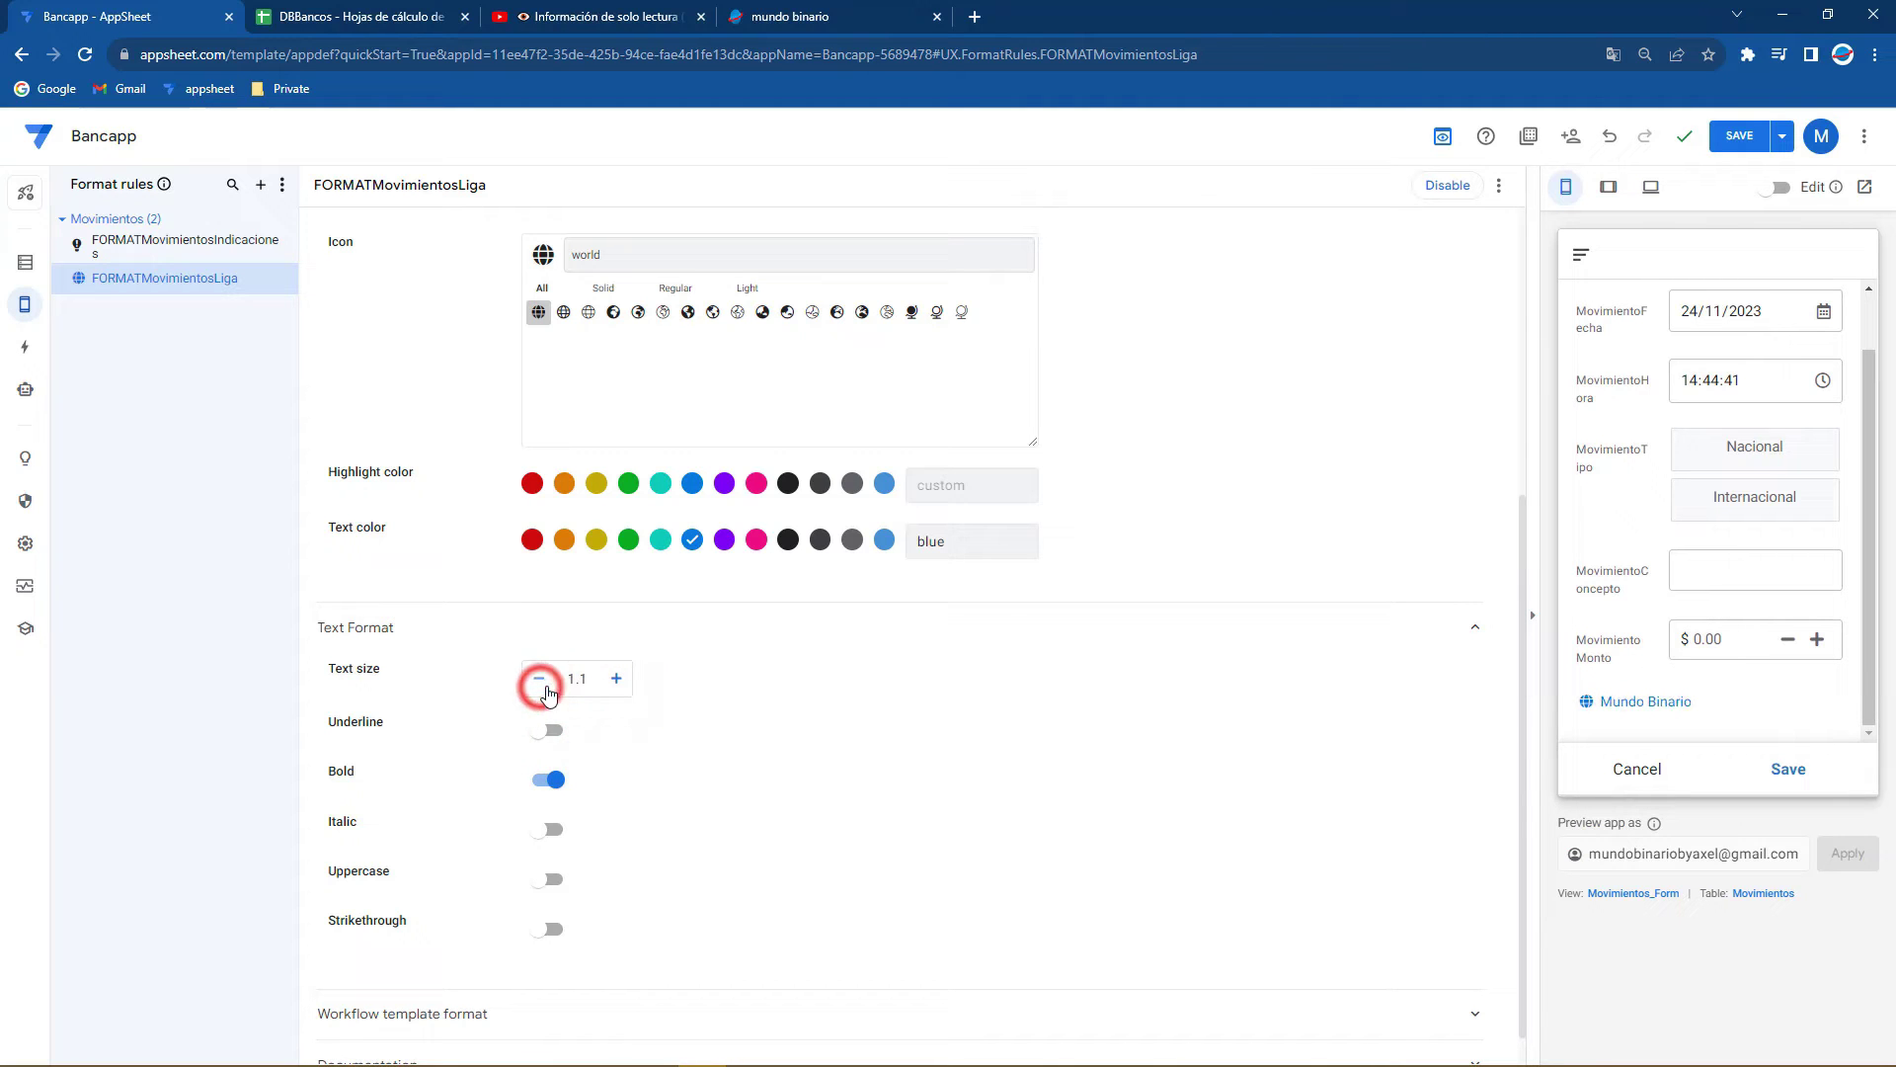
click(549, 879)
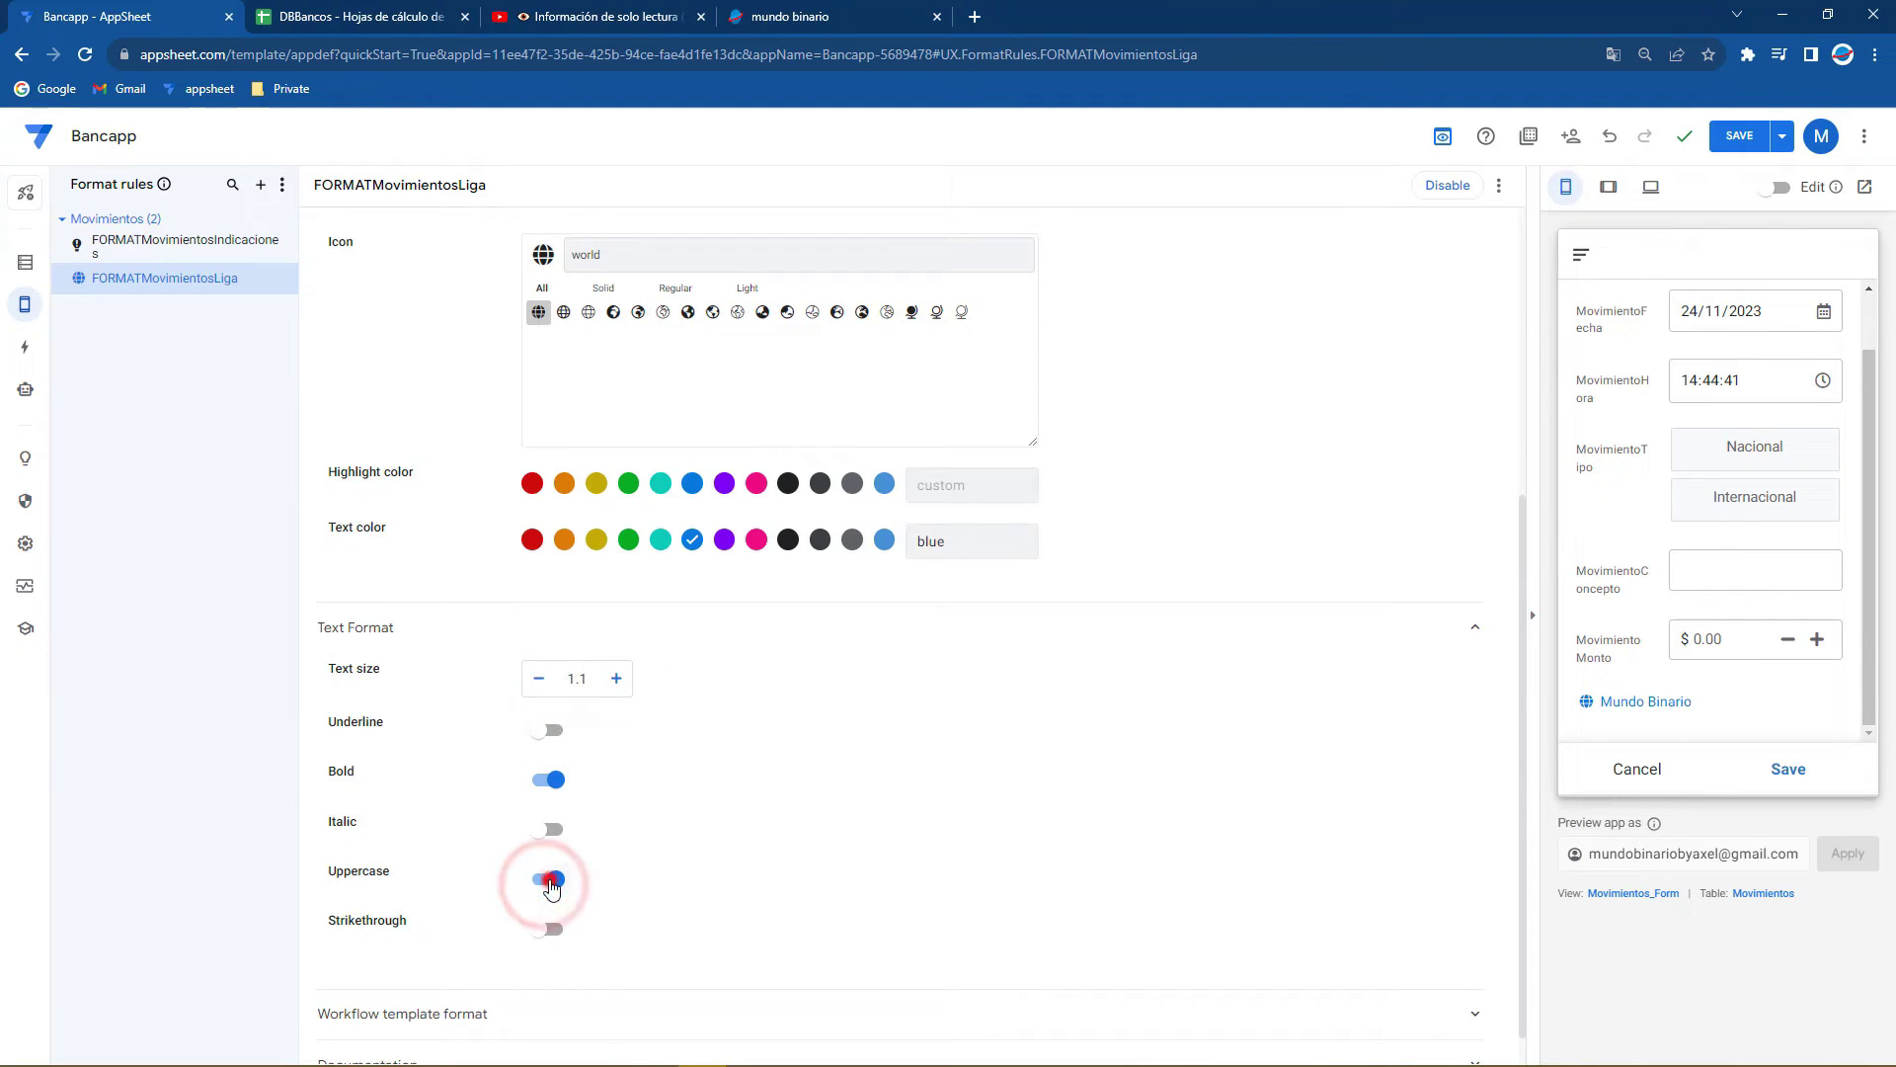
click(555, 825)
click(553, 926)
click(553, 926)
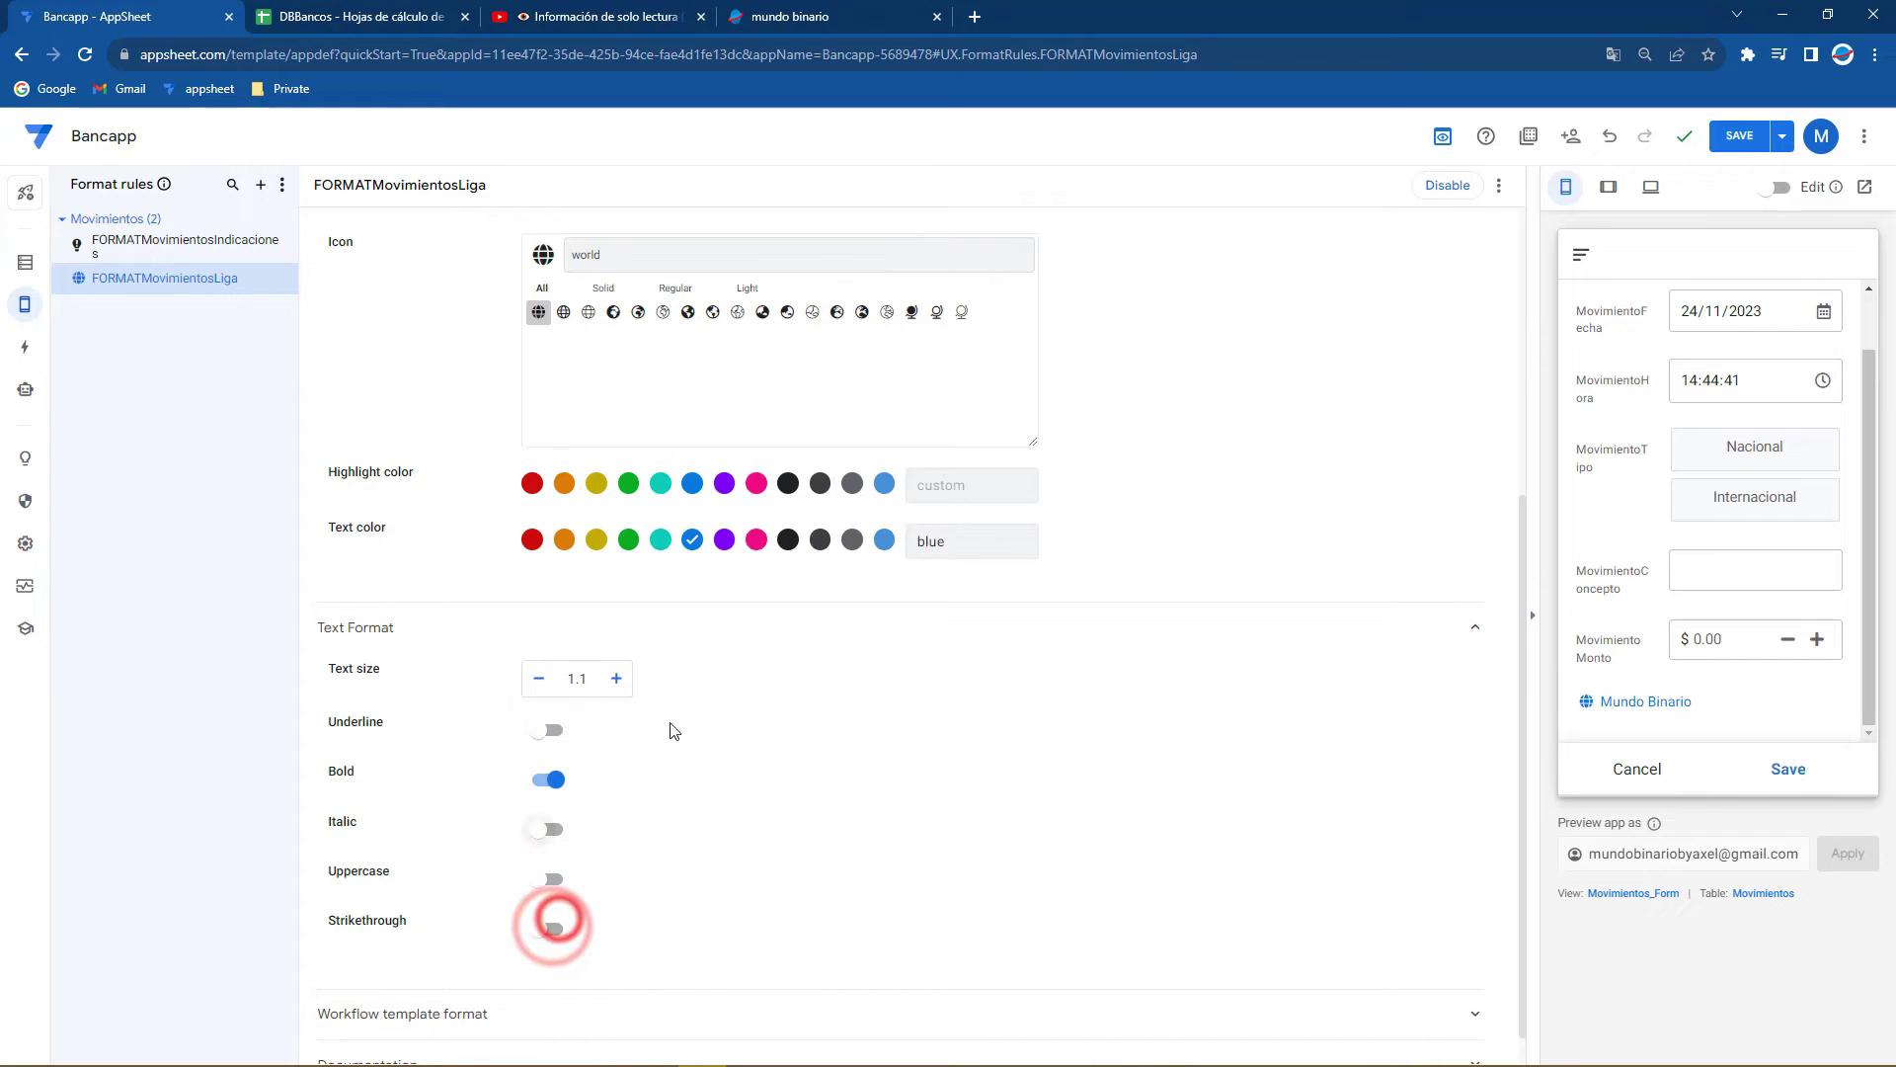
Save the app, test the Mundo Binario link in the preview, and close the site tab
click(1742, 138)
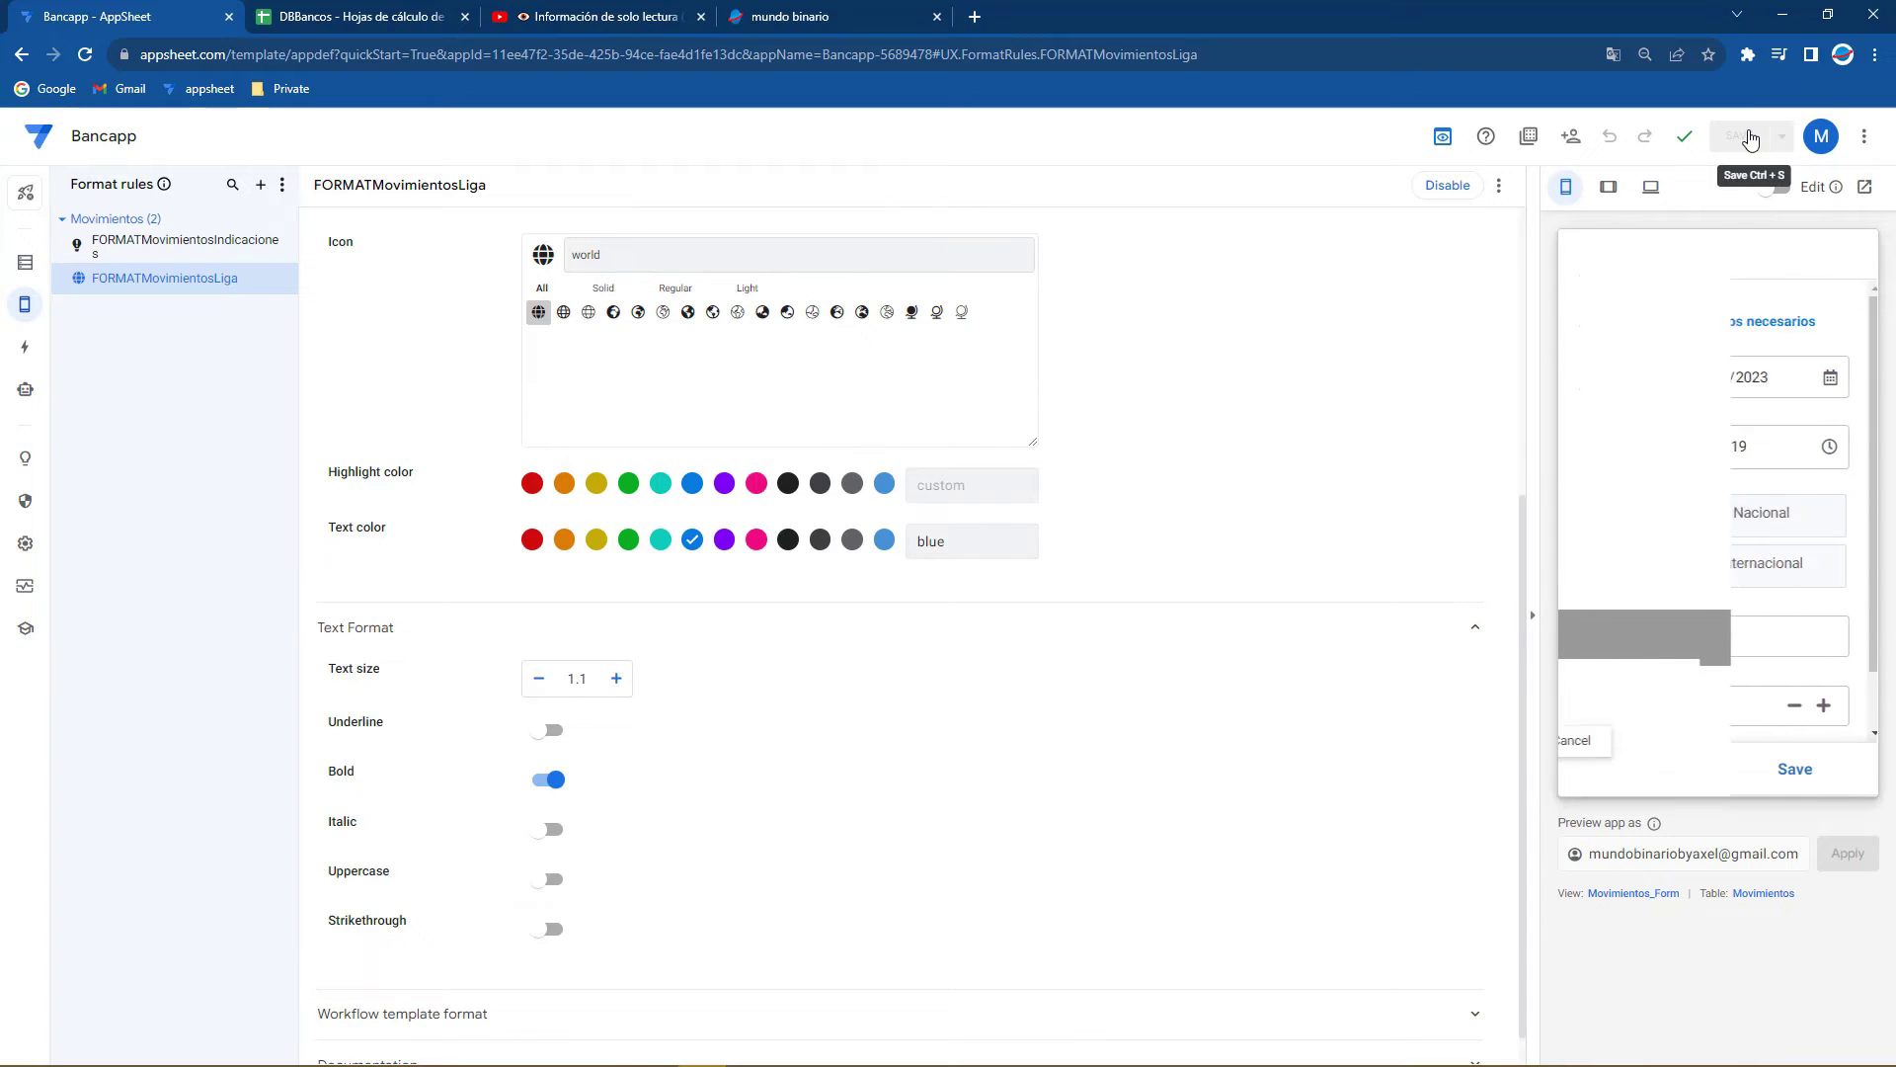
scroll(1682, 573, down, 1)
click(1647, 703)
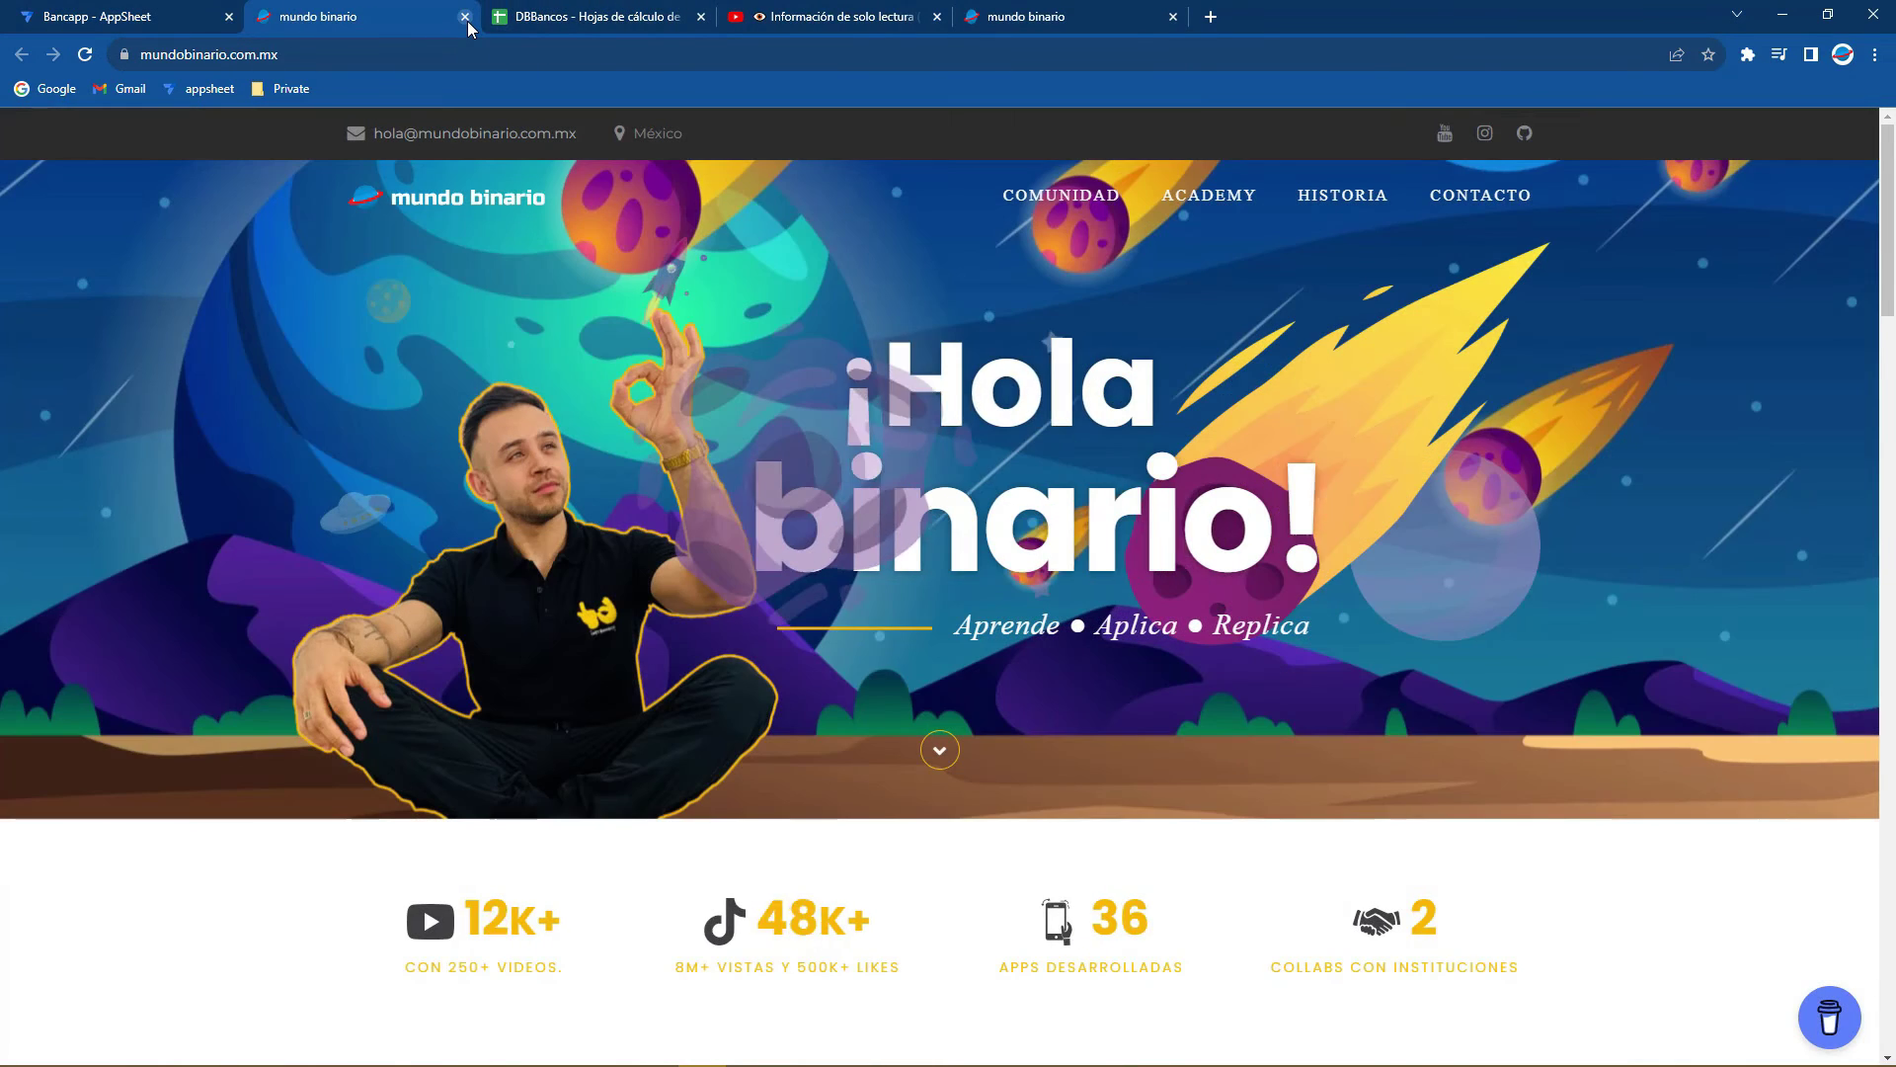
click(465, 17)
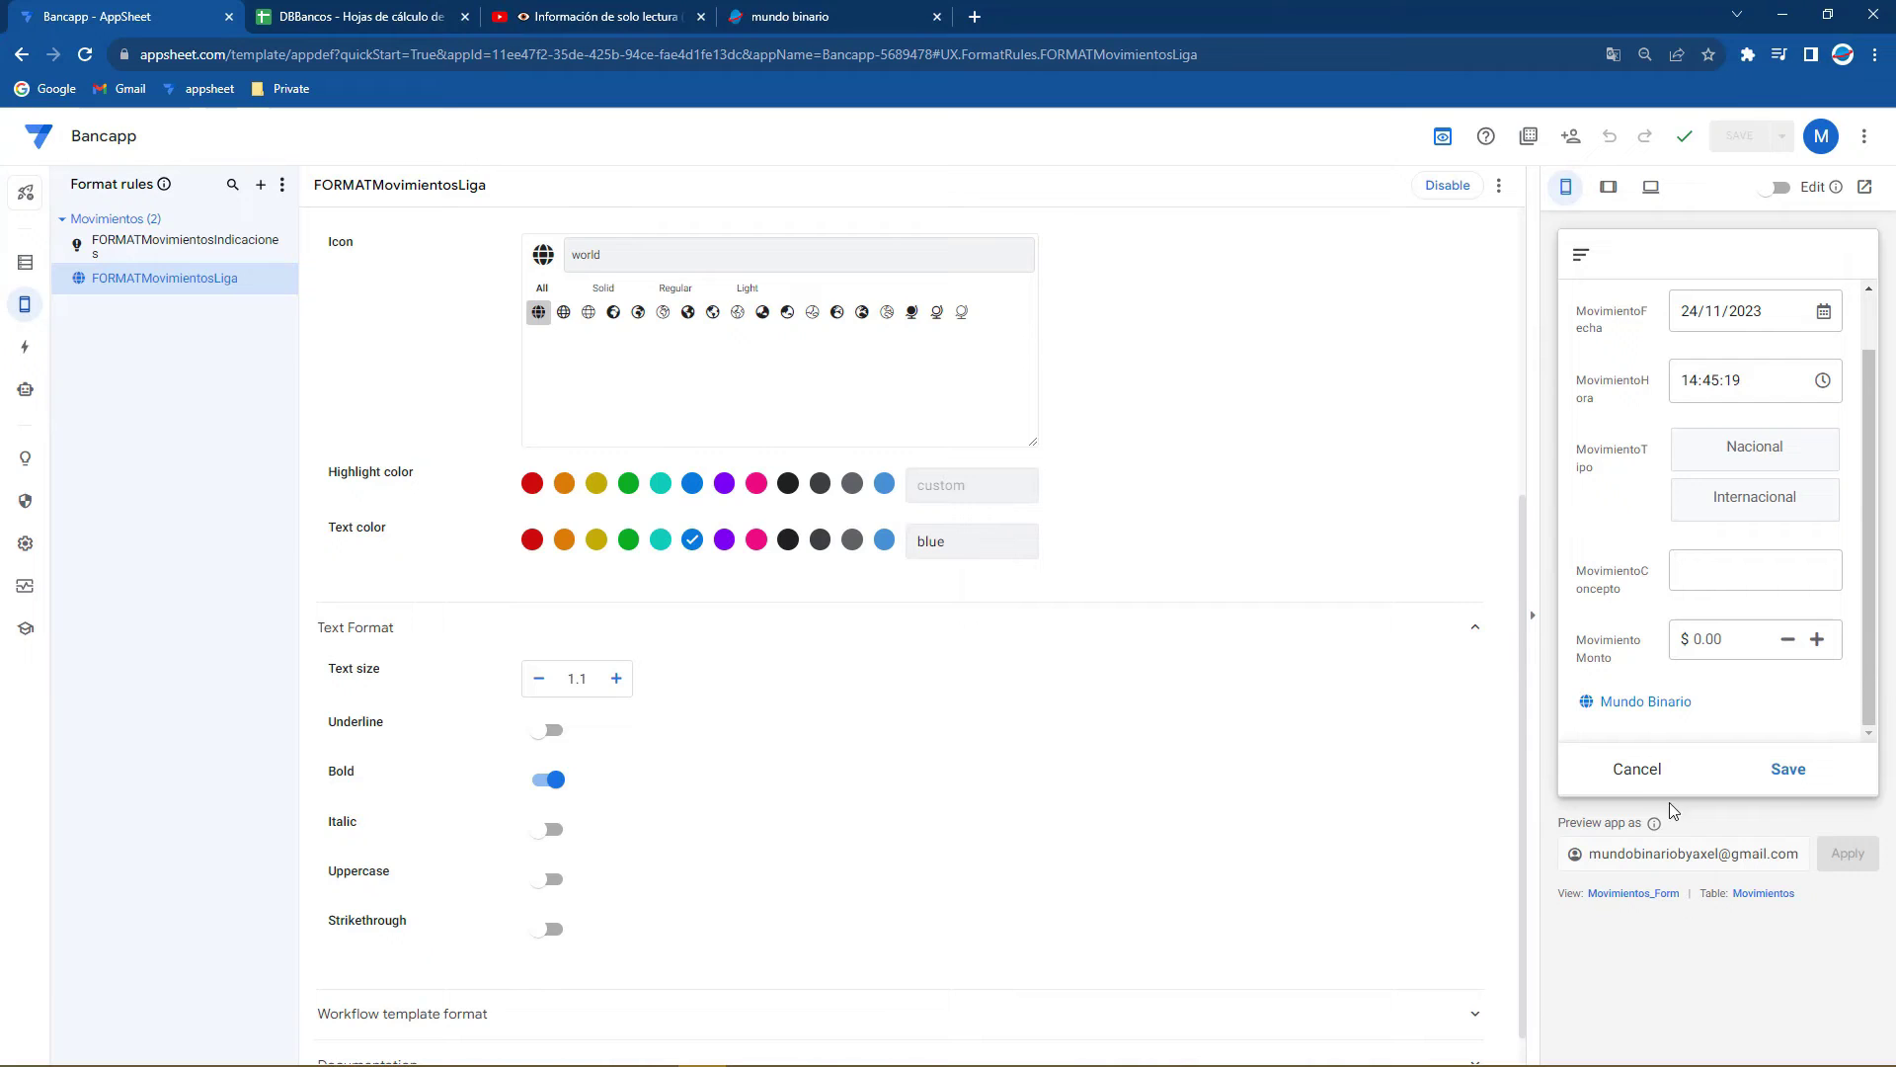
Add a new virtual column named VideoVirtual to the Movimientos table
click(1761, 895)
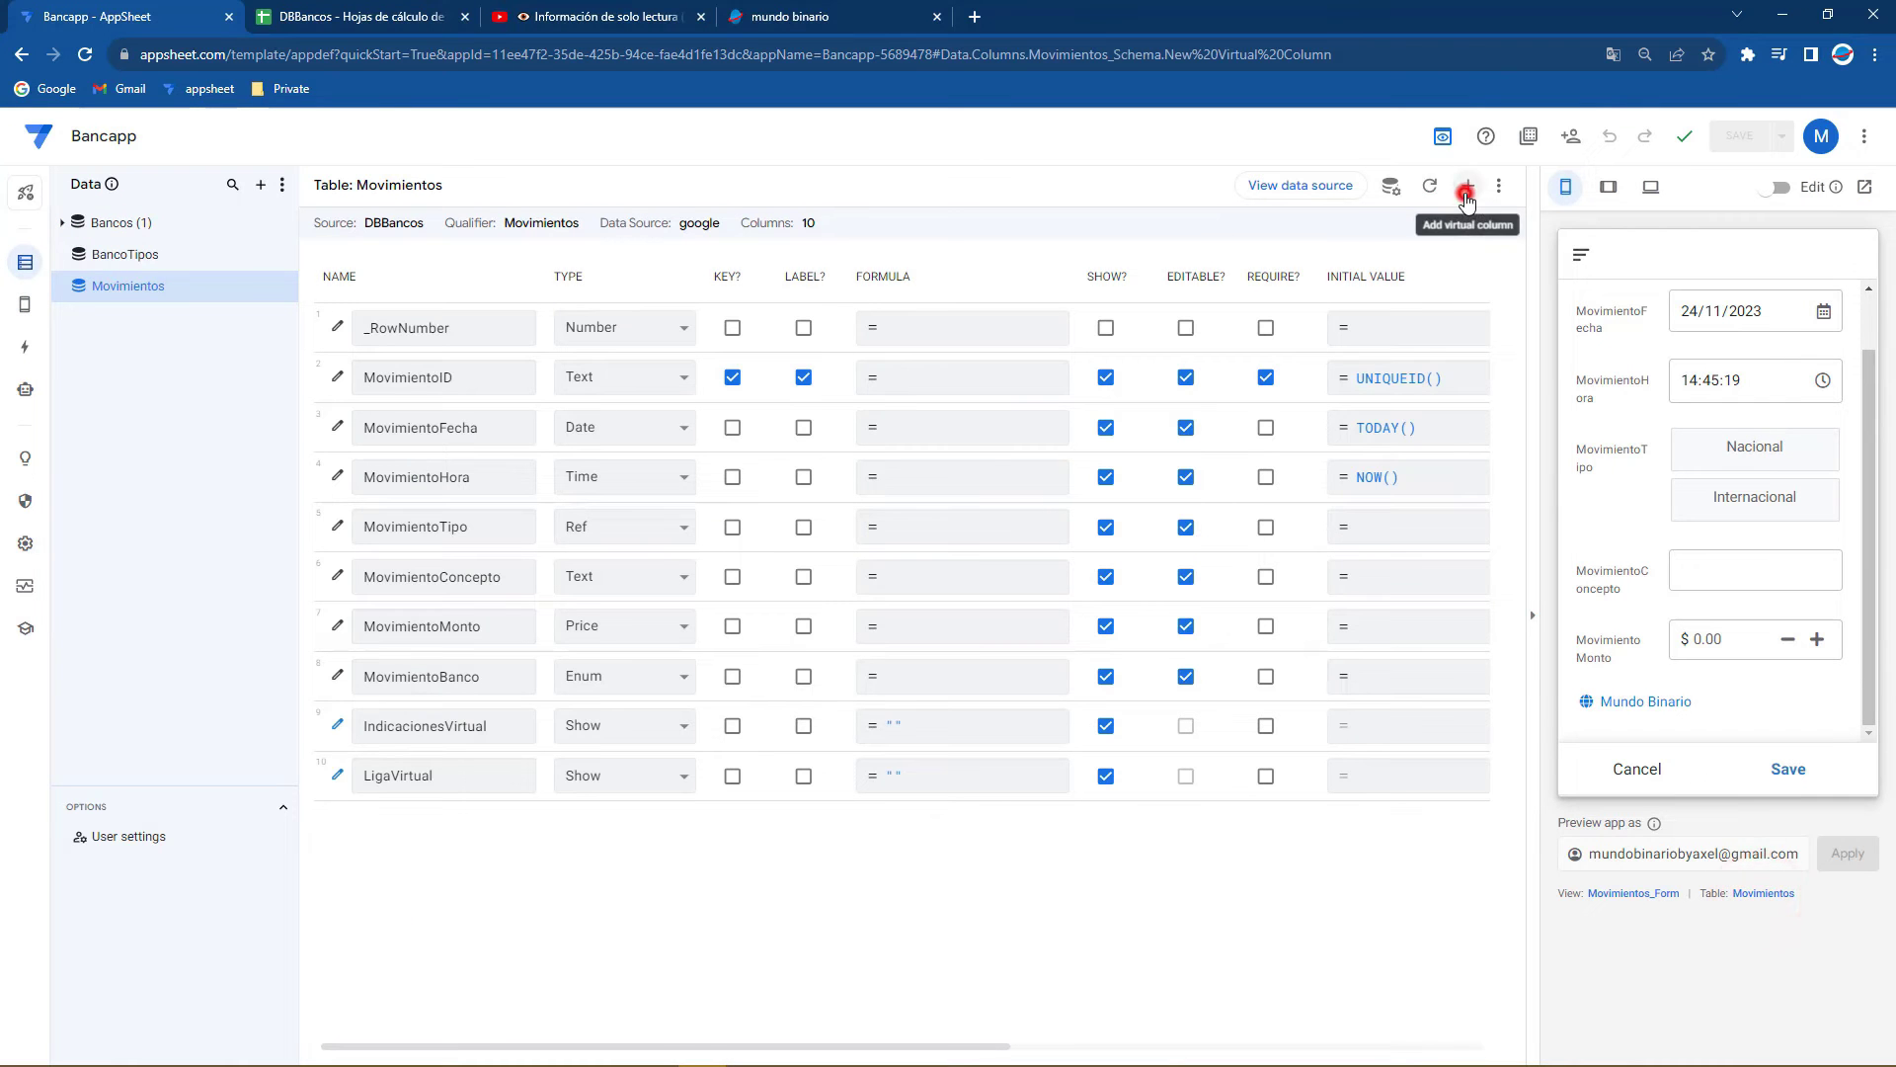
click(1468, 188)
click(1024, 281)
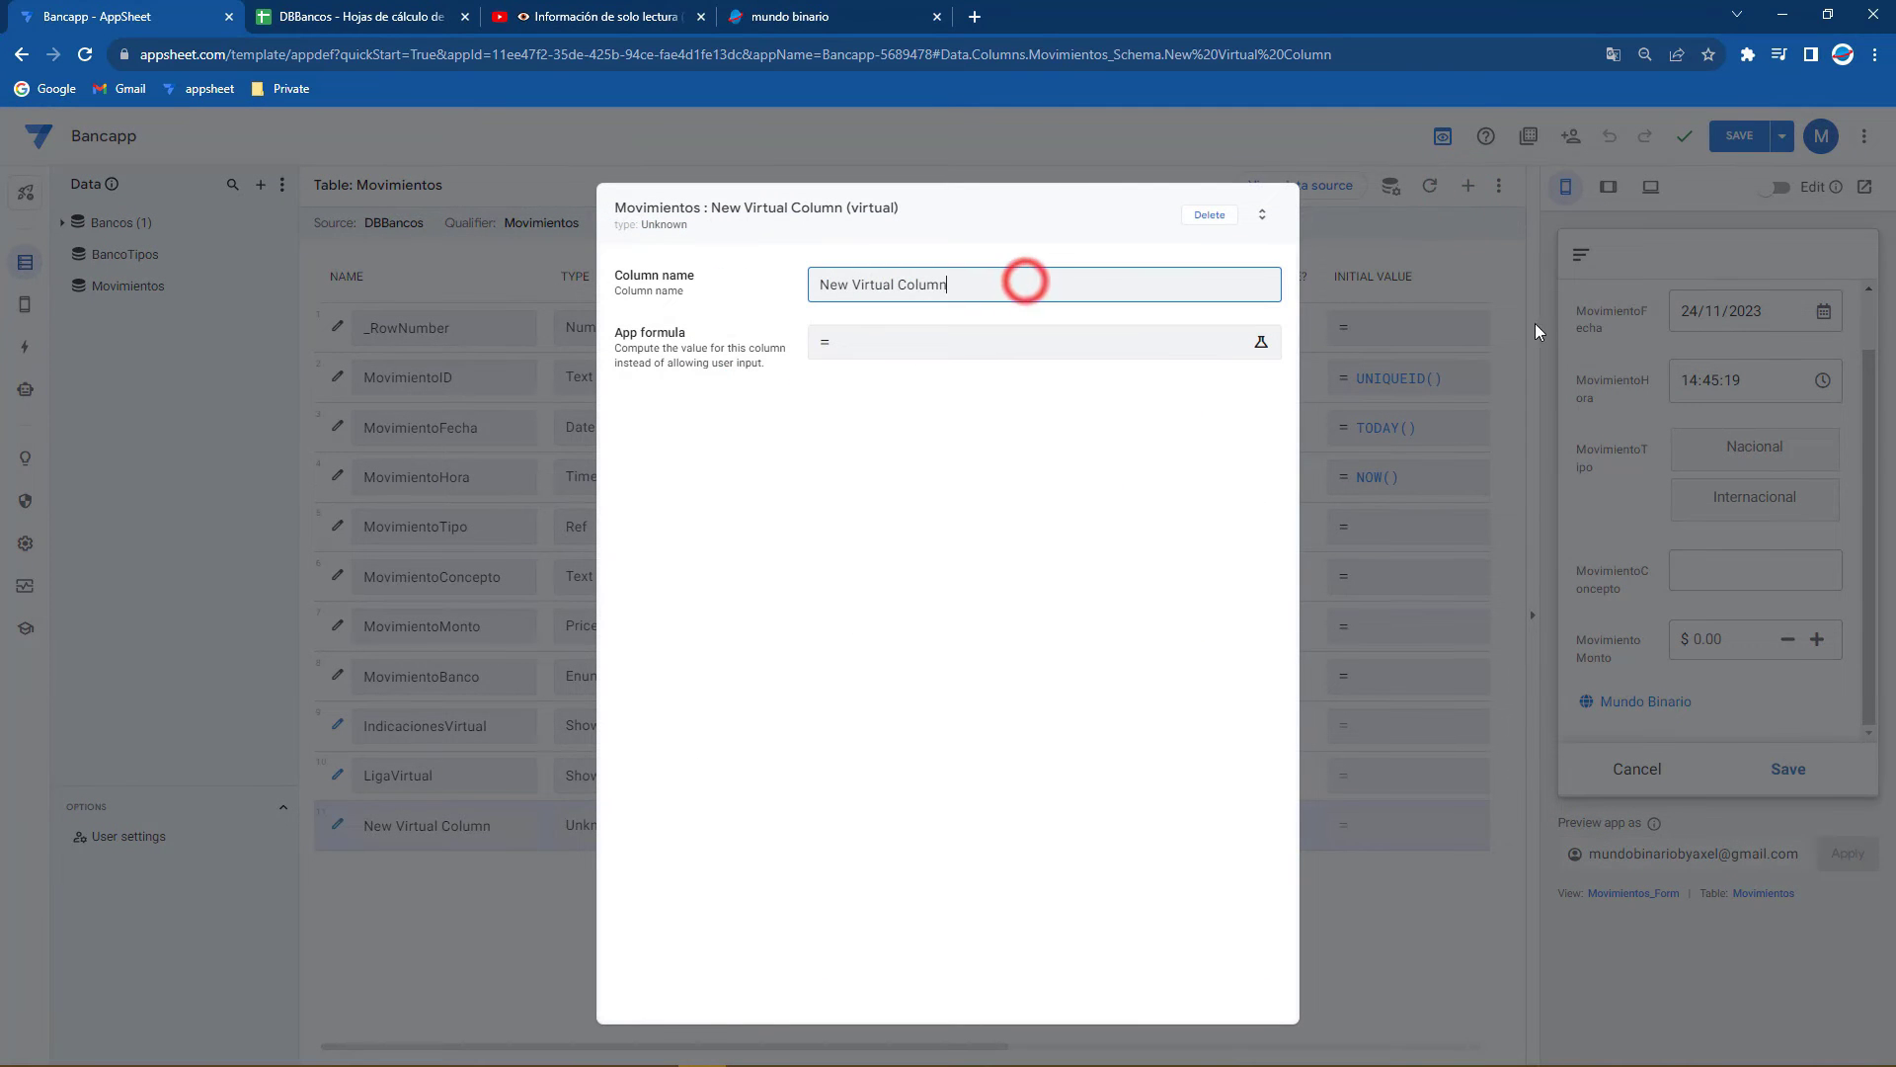
drag(1010, 271, 976, 14)
Give VideoVirtual an empty "" app formula, type Show and category Video
click(855, 357)
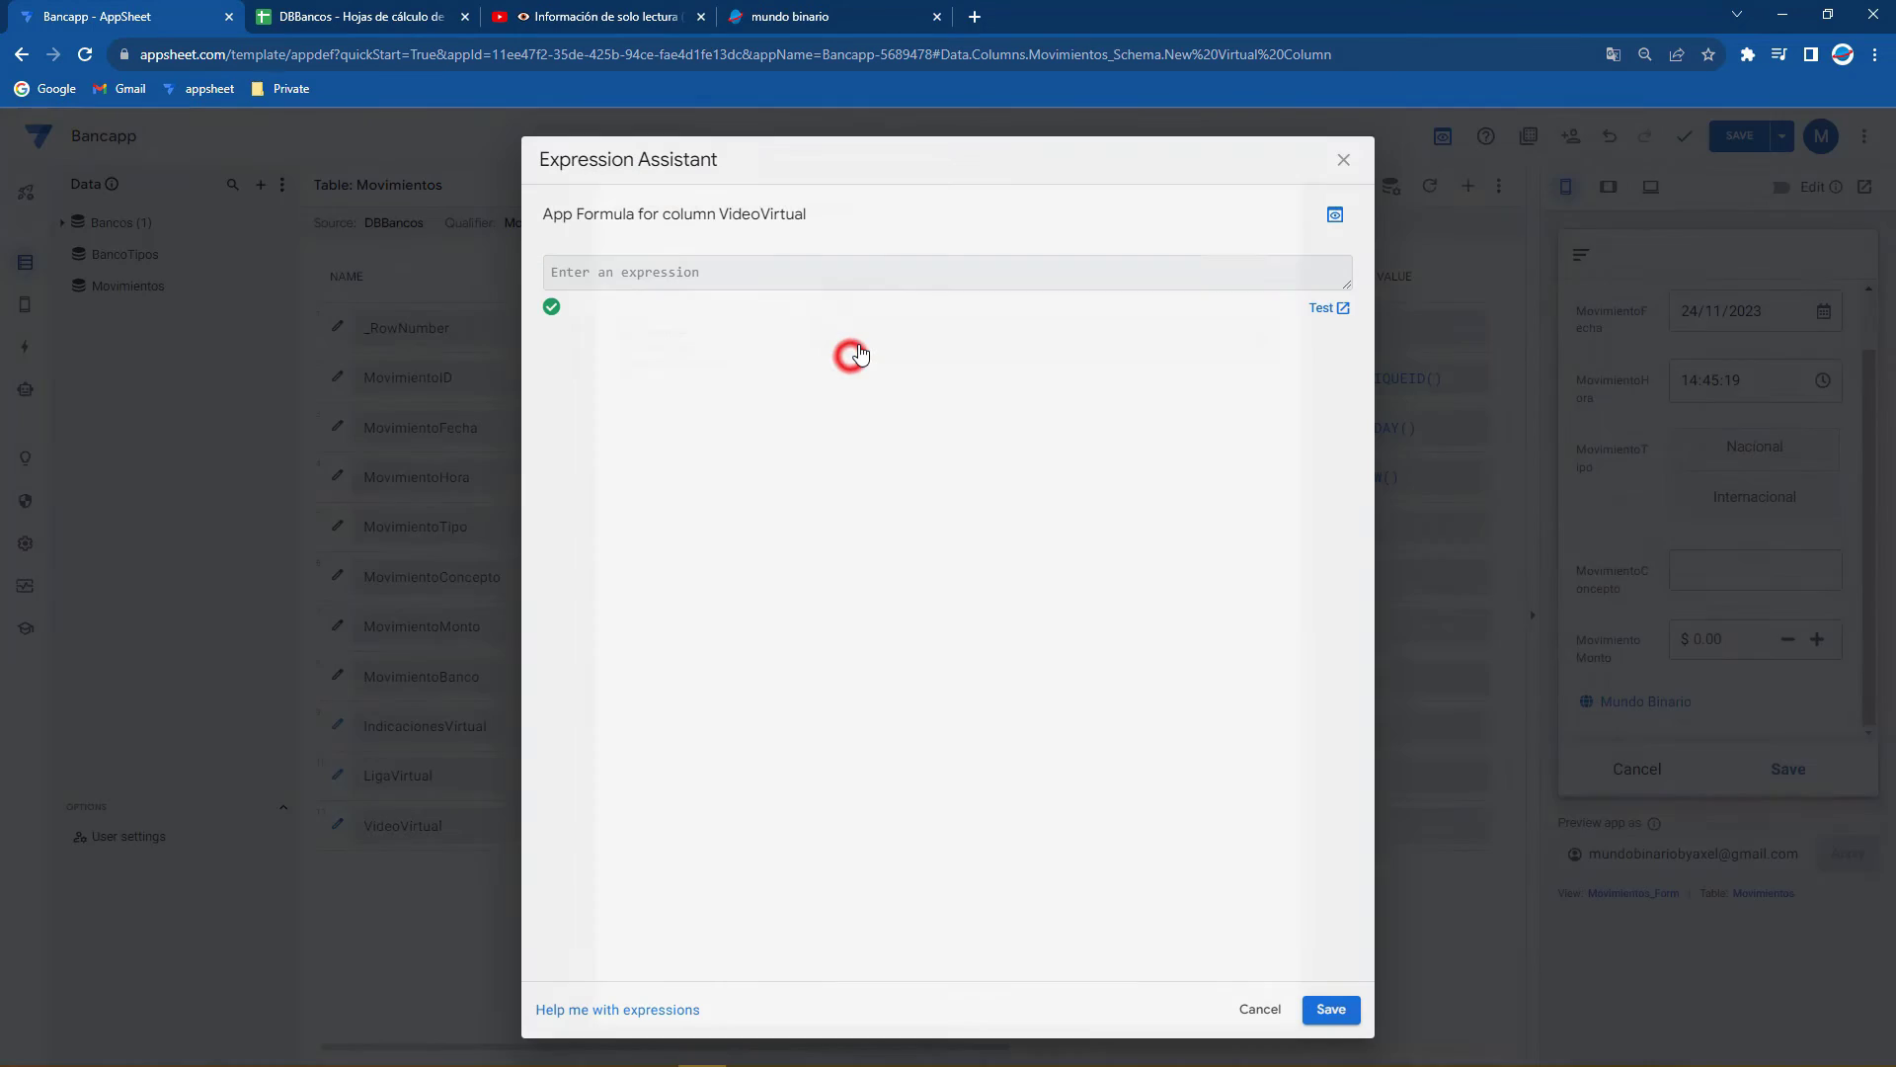
click(1349, 1022)
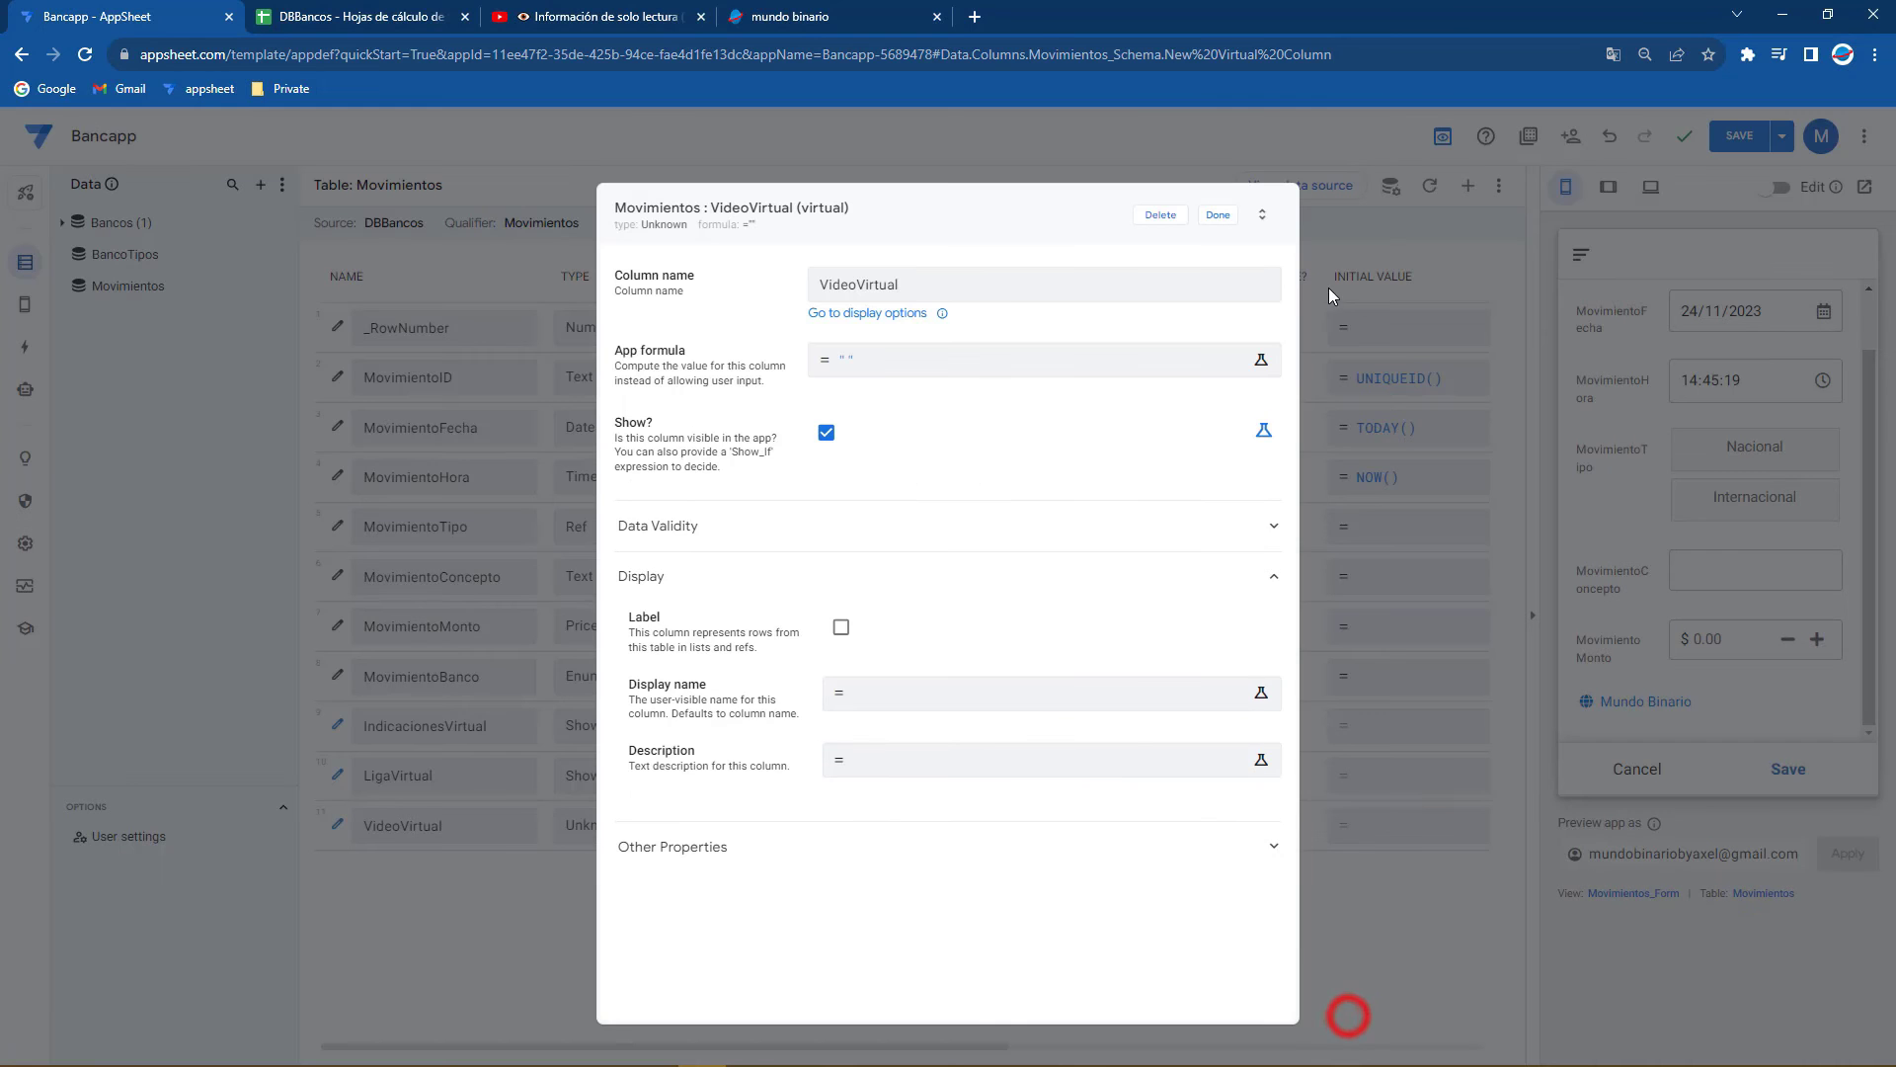
click(1218, 215)
click(627, 825)
key(s)
key(Return)
click(354, 833)
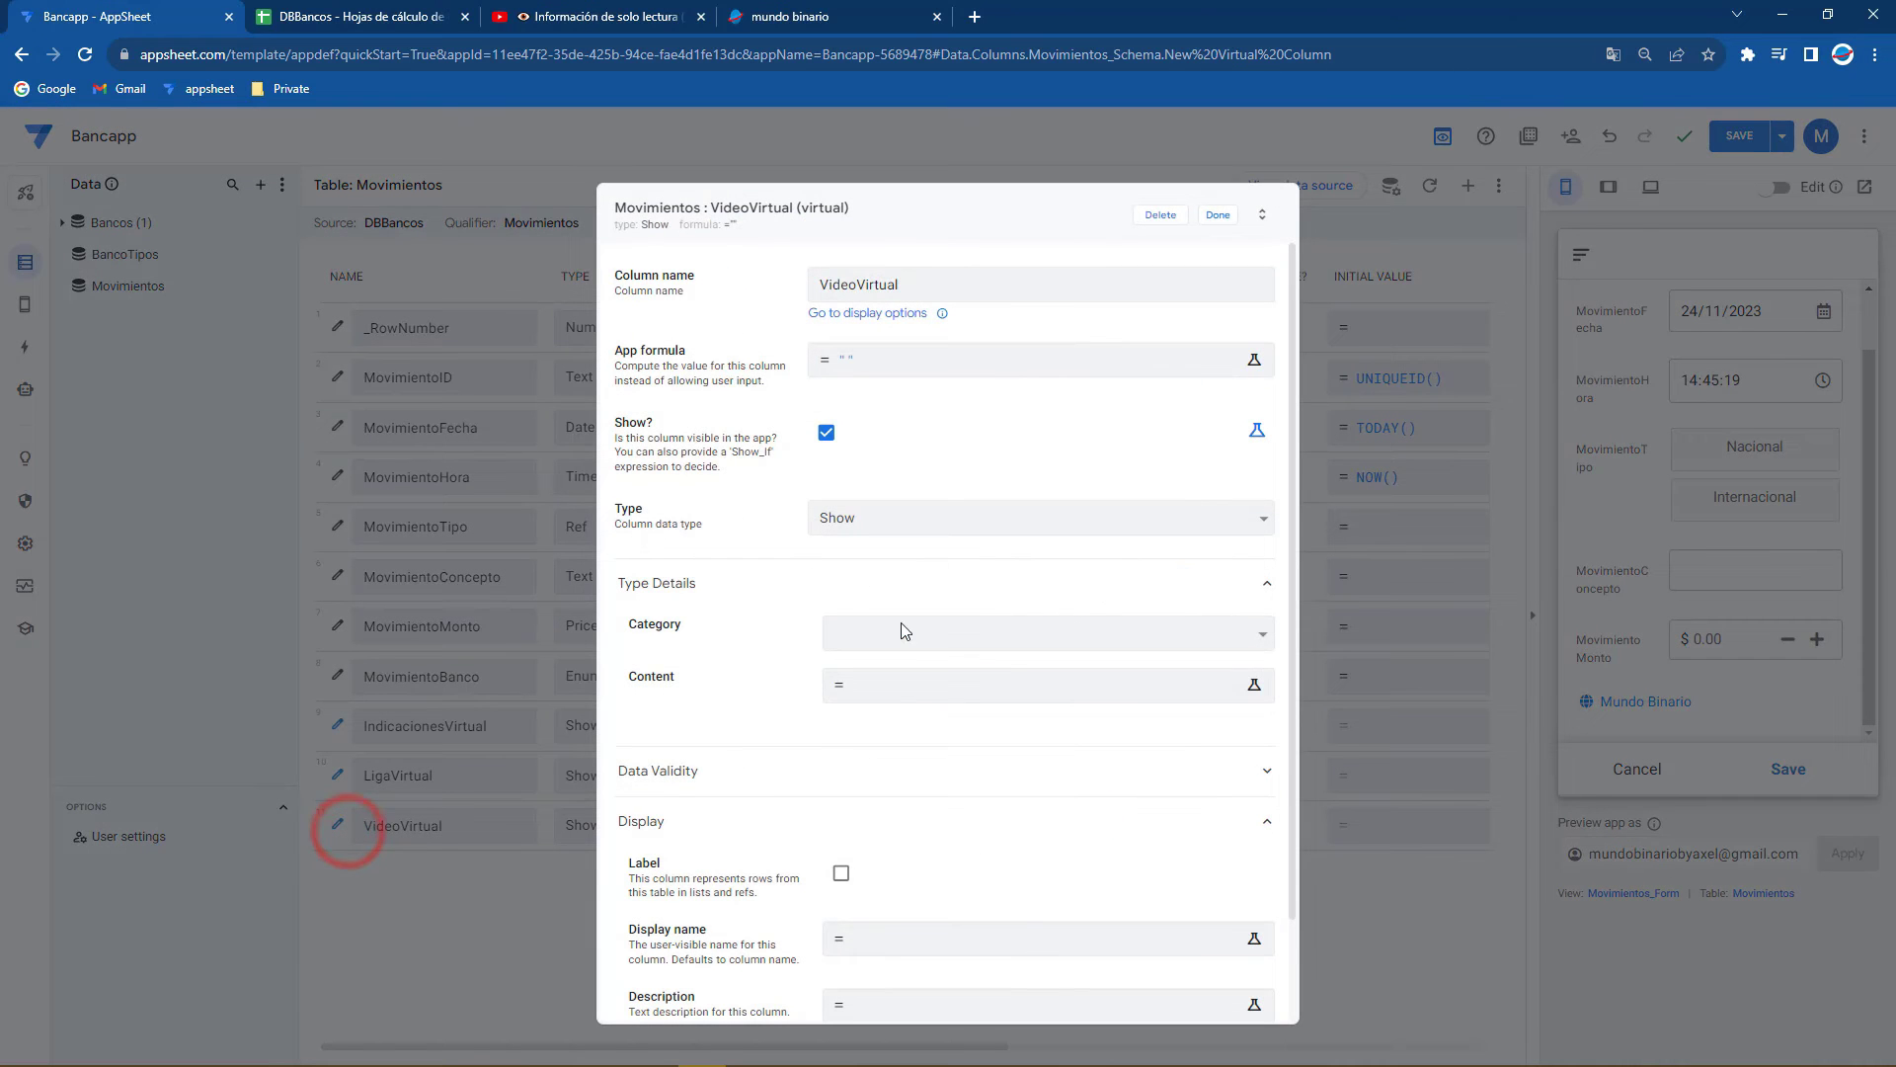
click(900, 625)
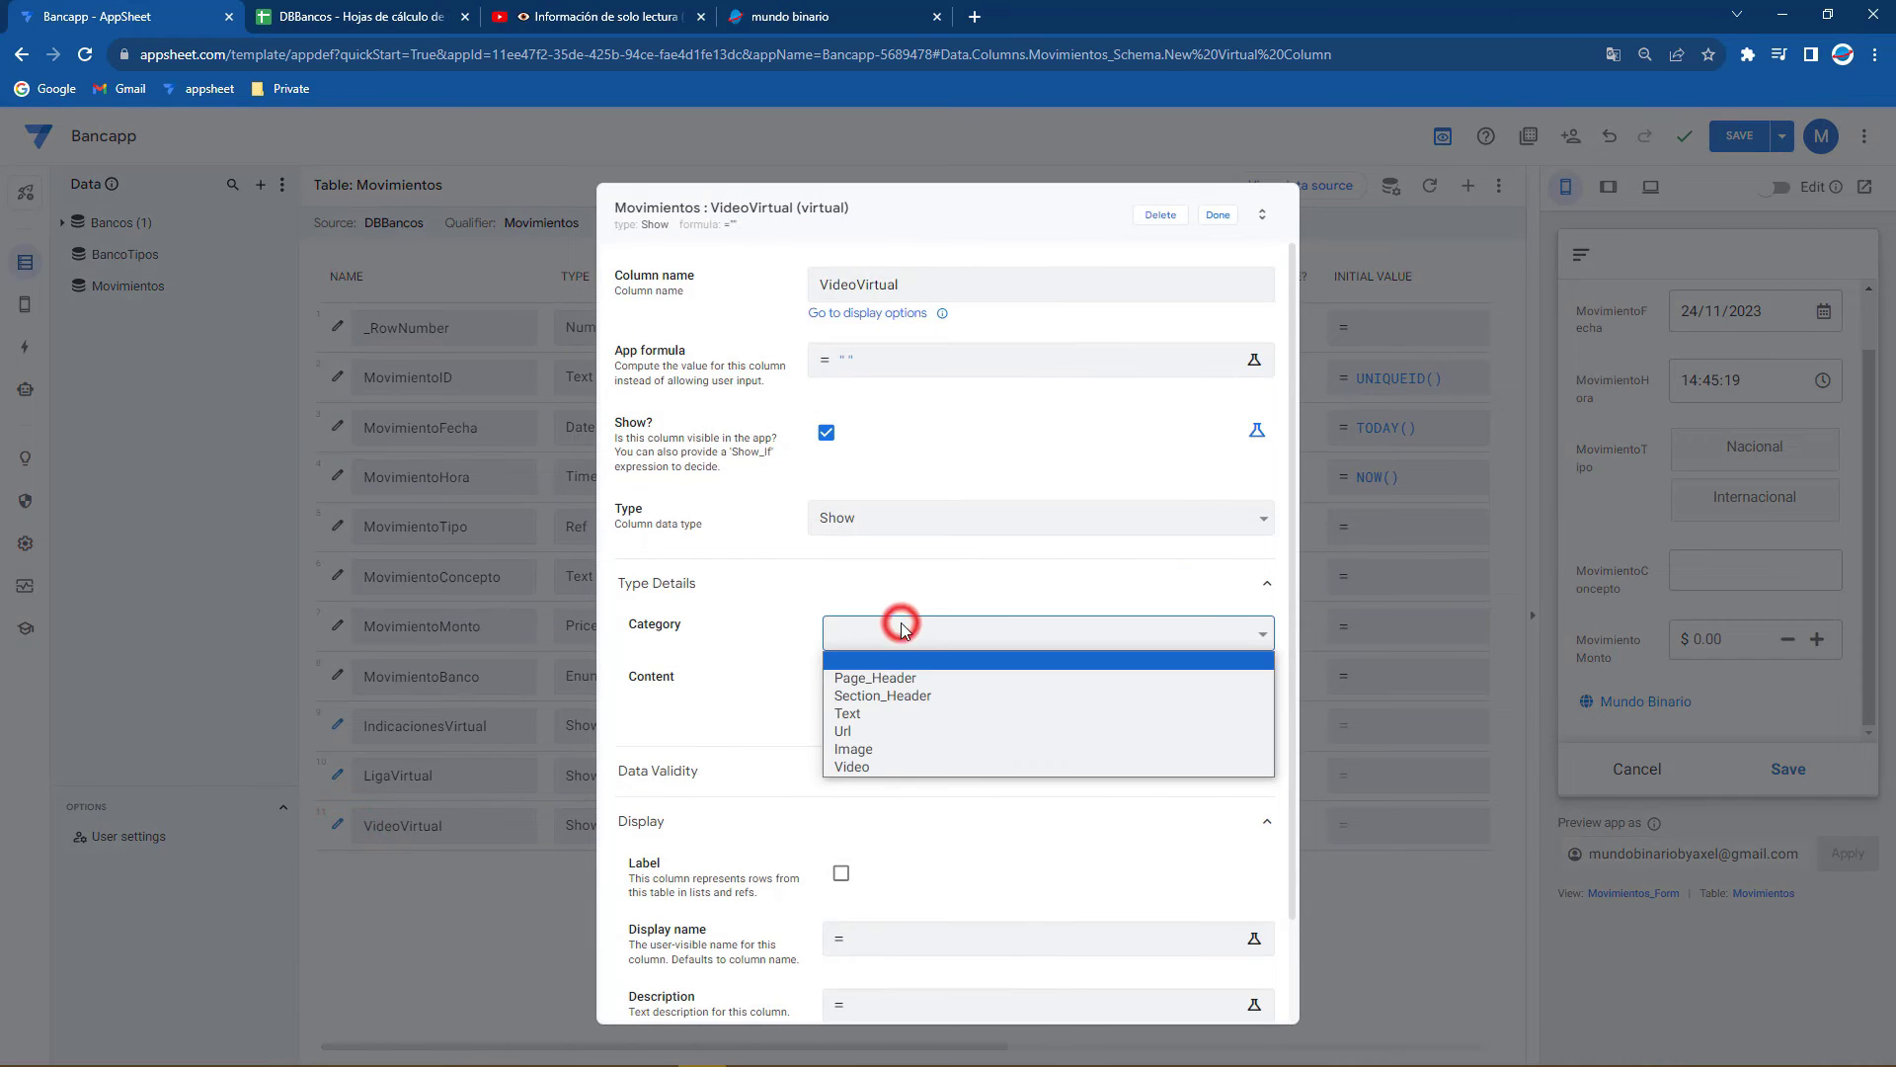
click(893, 768)
Copy the YouTube video's address and paste it in quotes as VideoVirtual's content
click(867, 682)
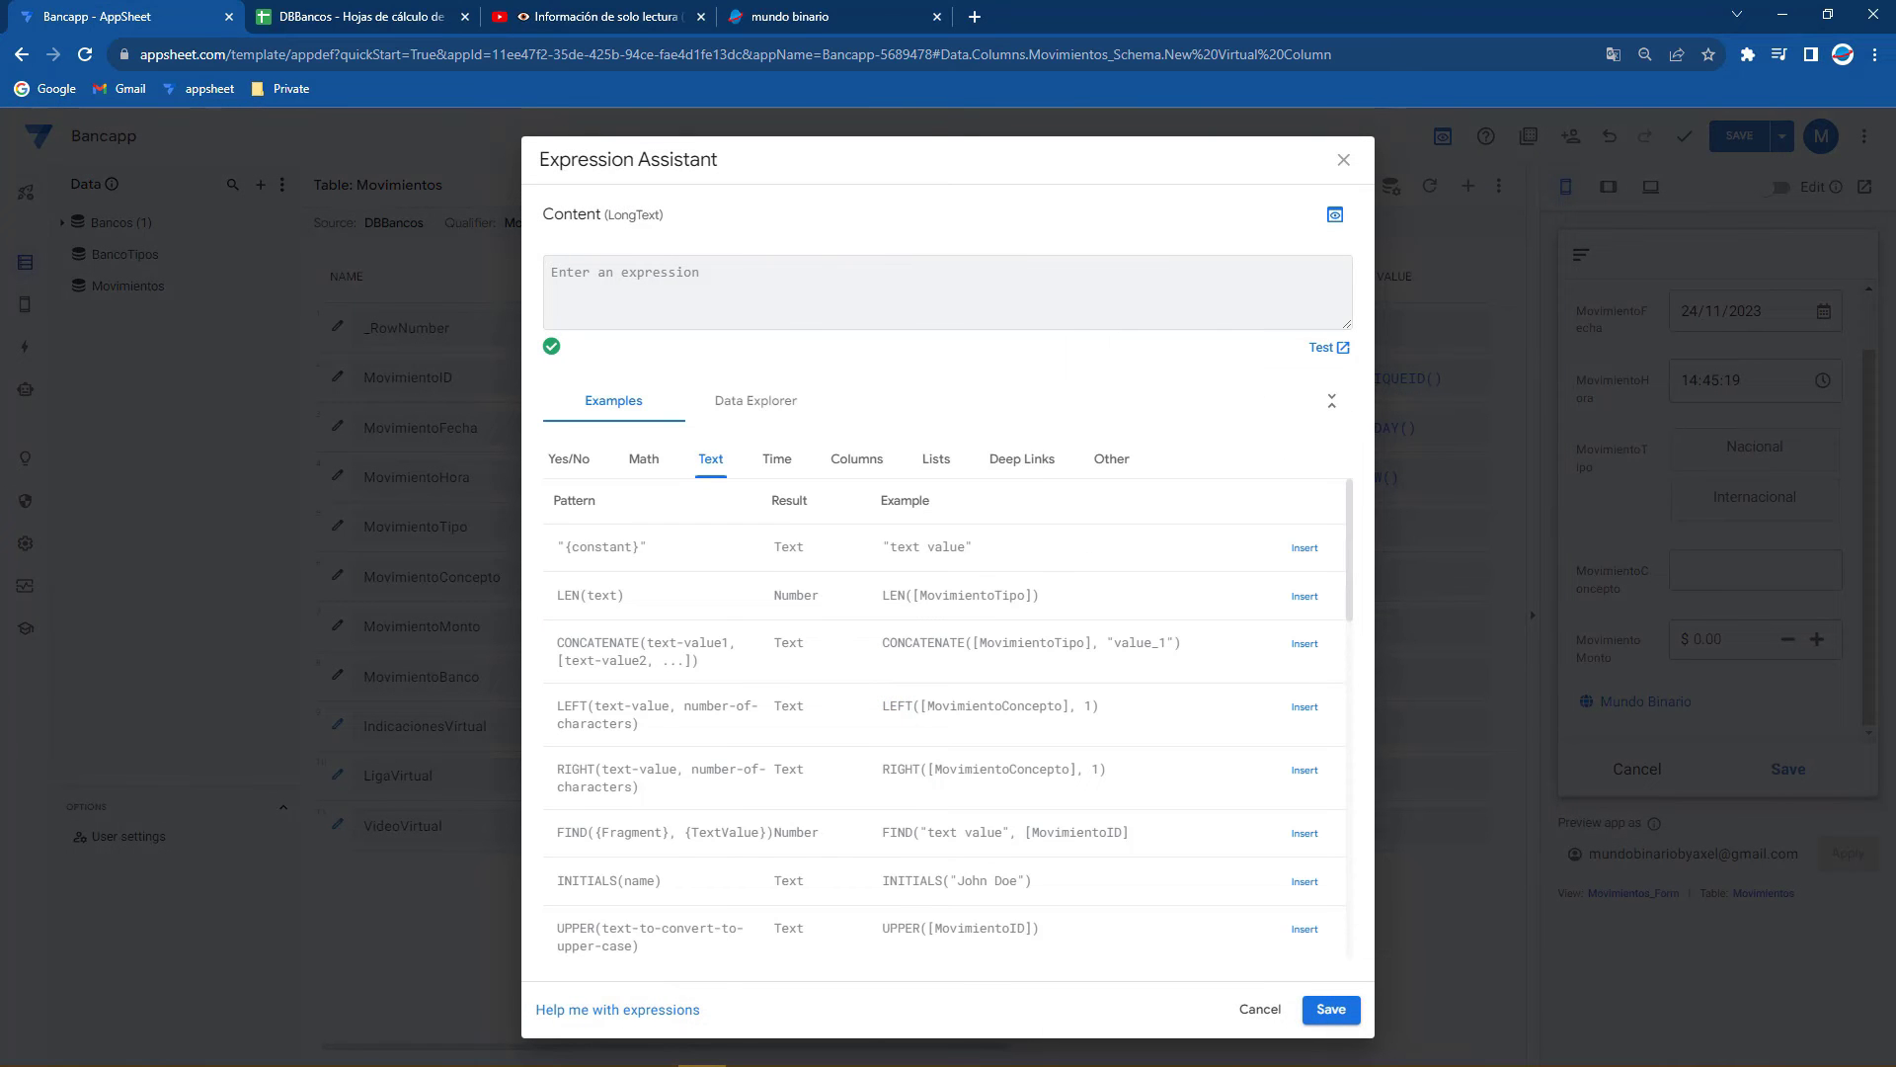
click(593, 12)
click(680, 55)
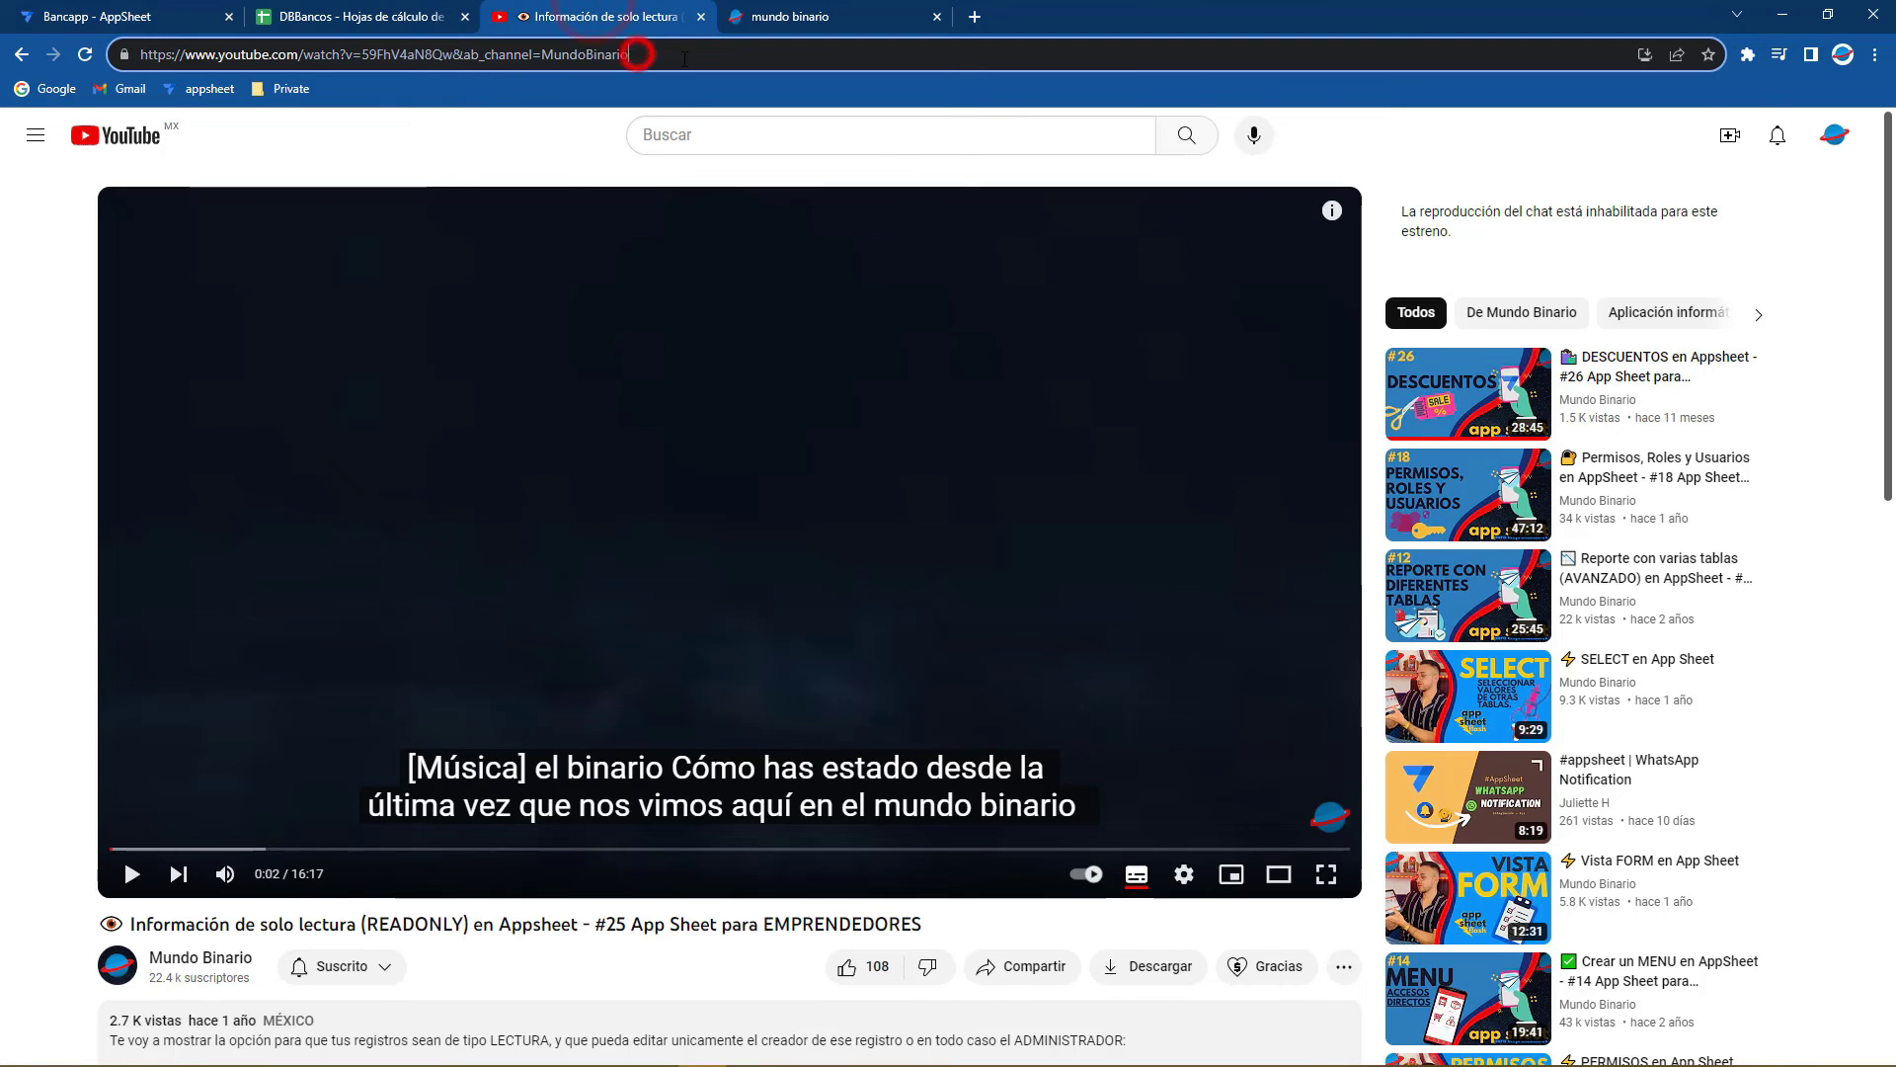
click(84, 10)
text(")
text(https://www.youtube.com/watch?v=59FhV4aN8Qw&ab_channel=MundoBinario)
click(629, 11)
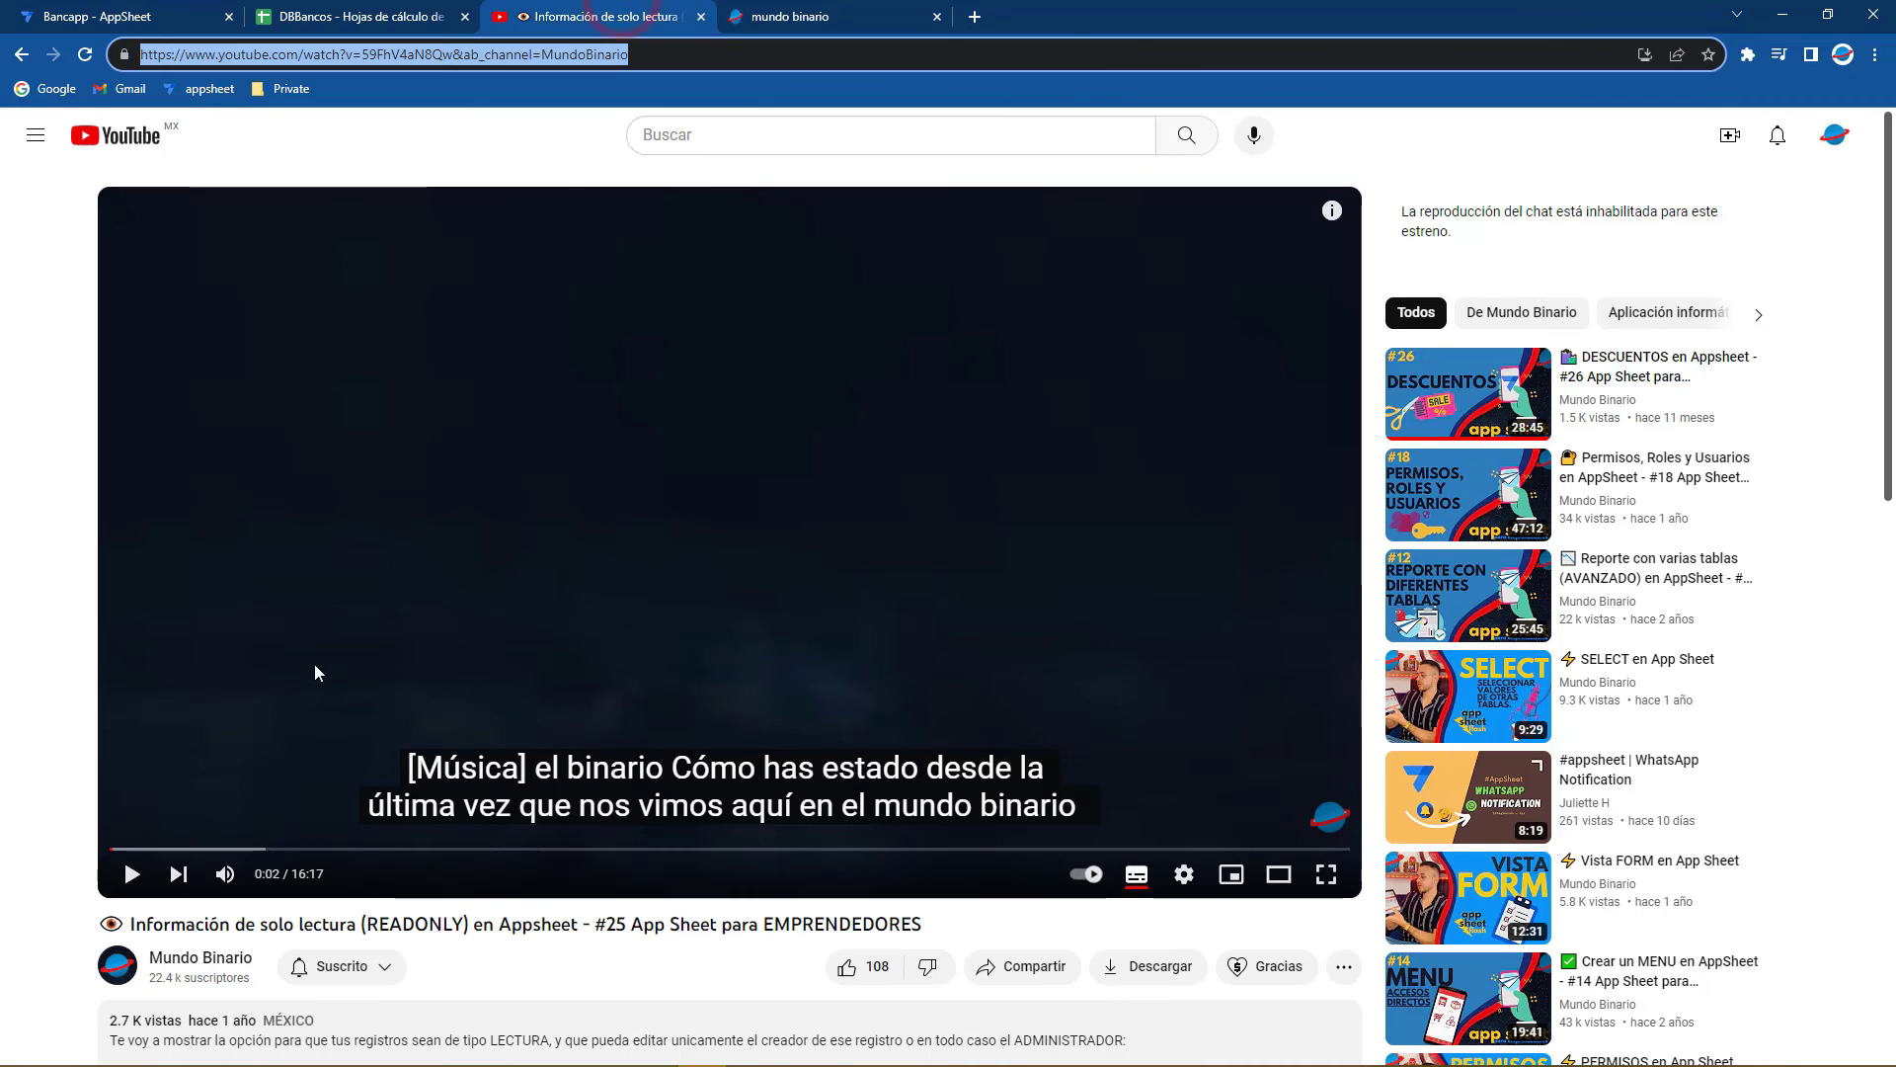
Save the video content expression and the VideoVirtual column, then save the app
click(136, 9)
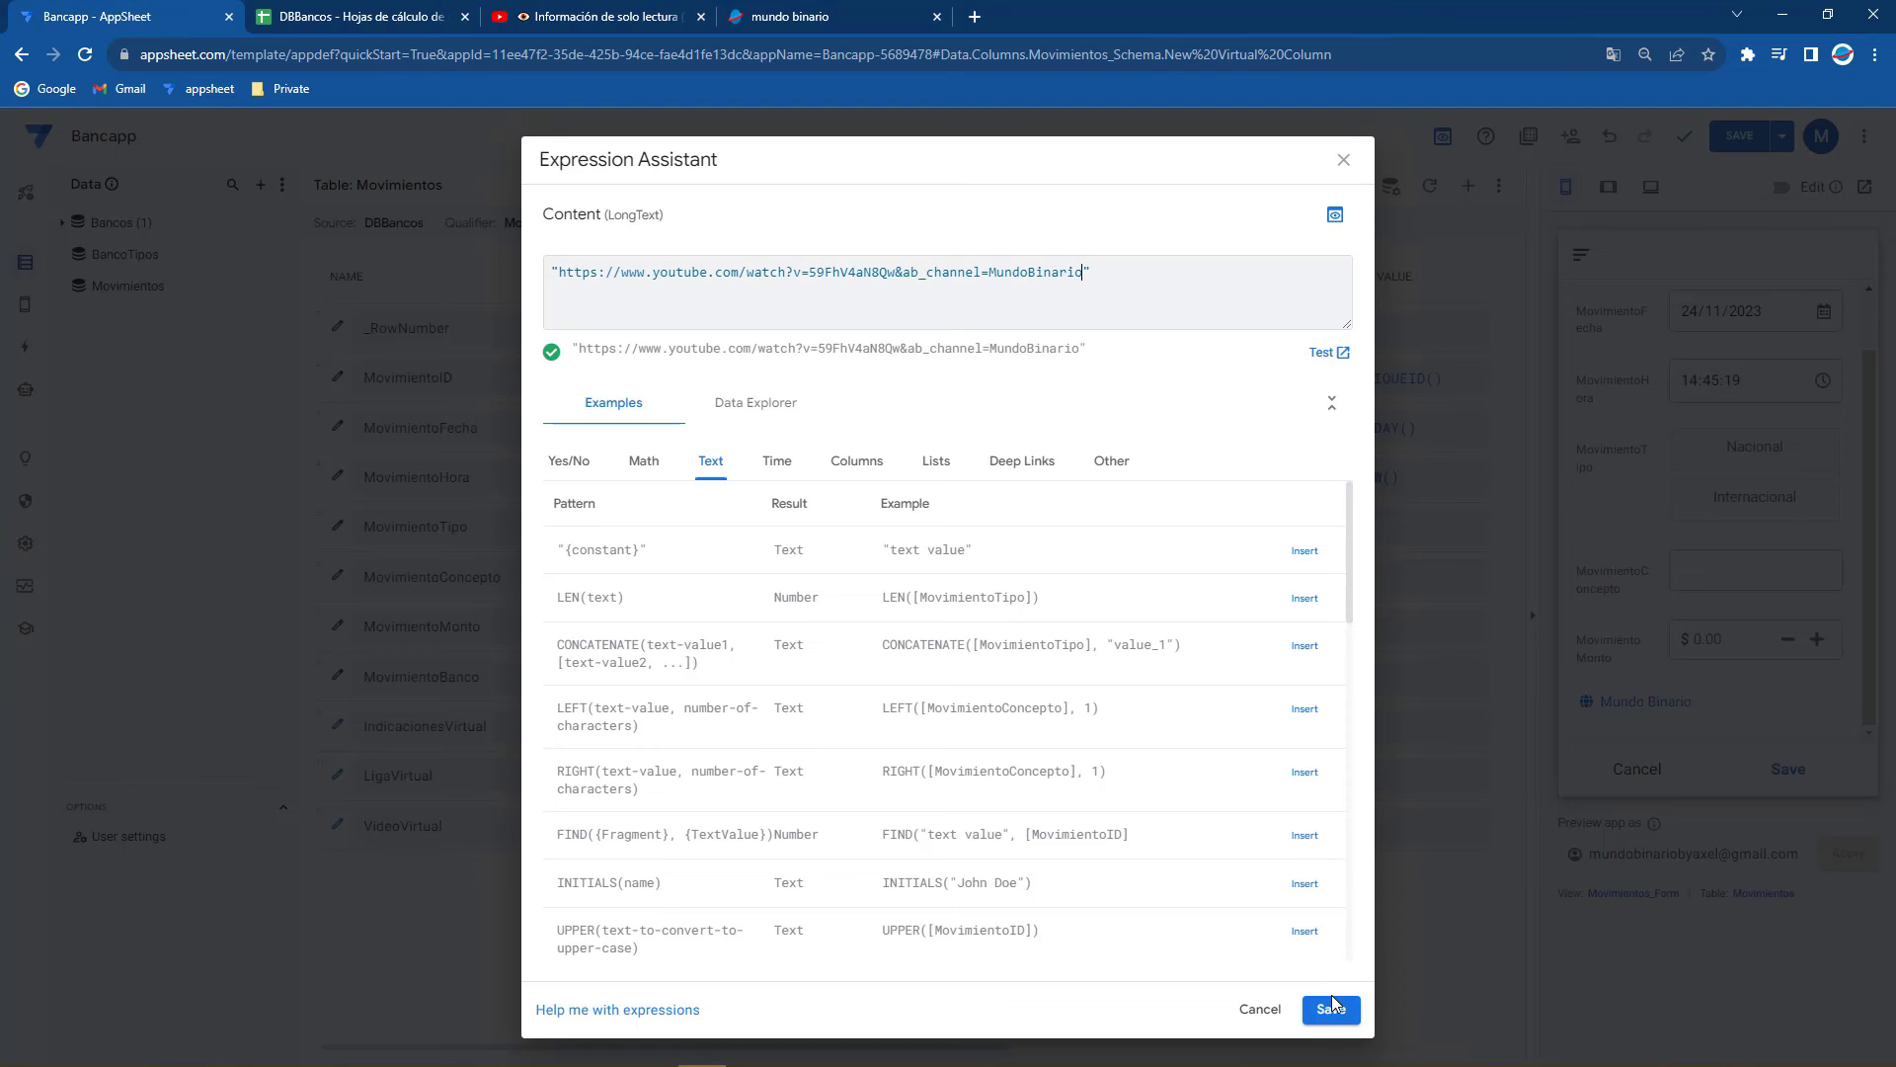
click(1332, 1009)
click(1201, 211)
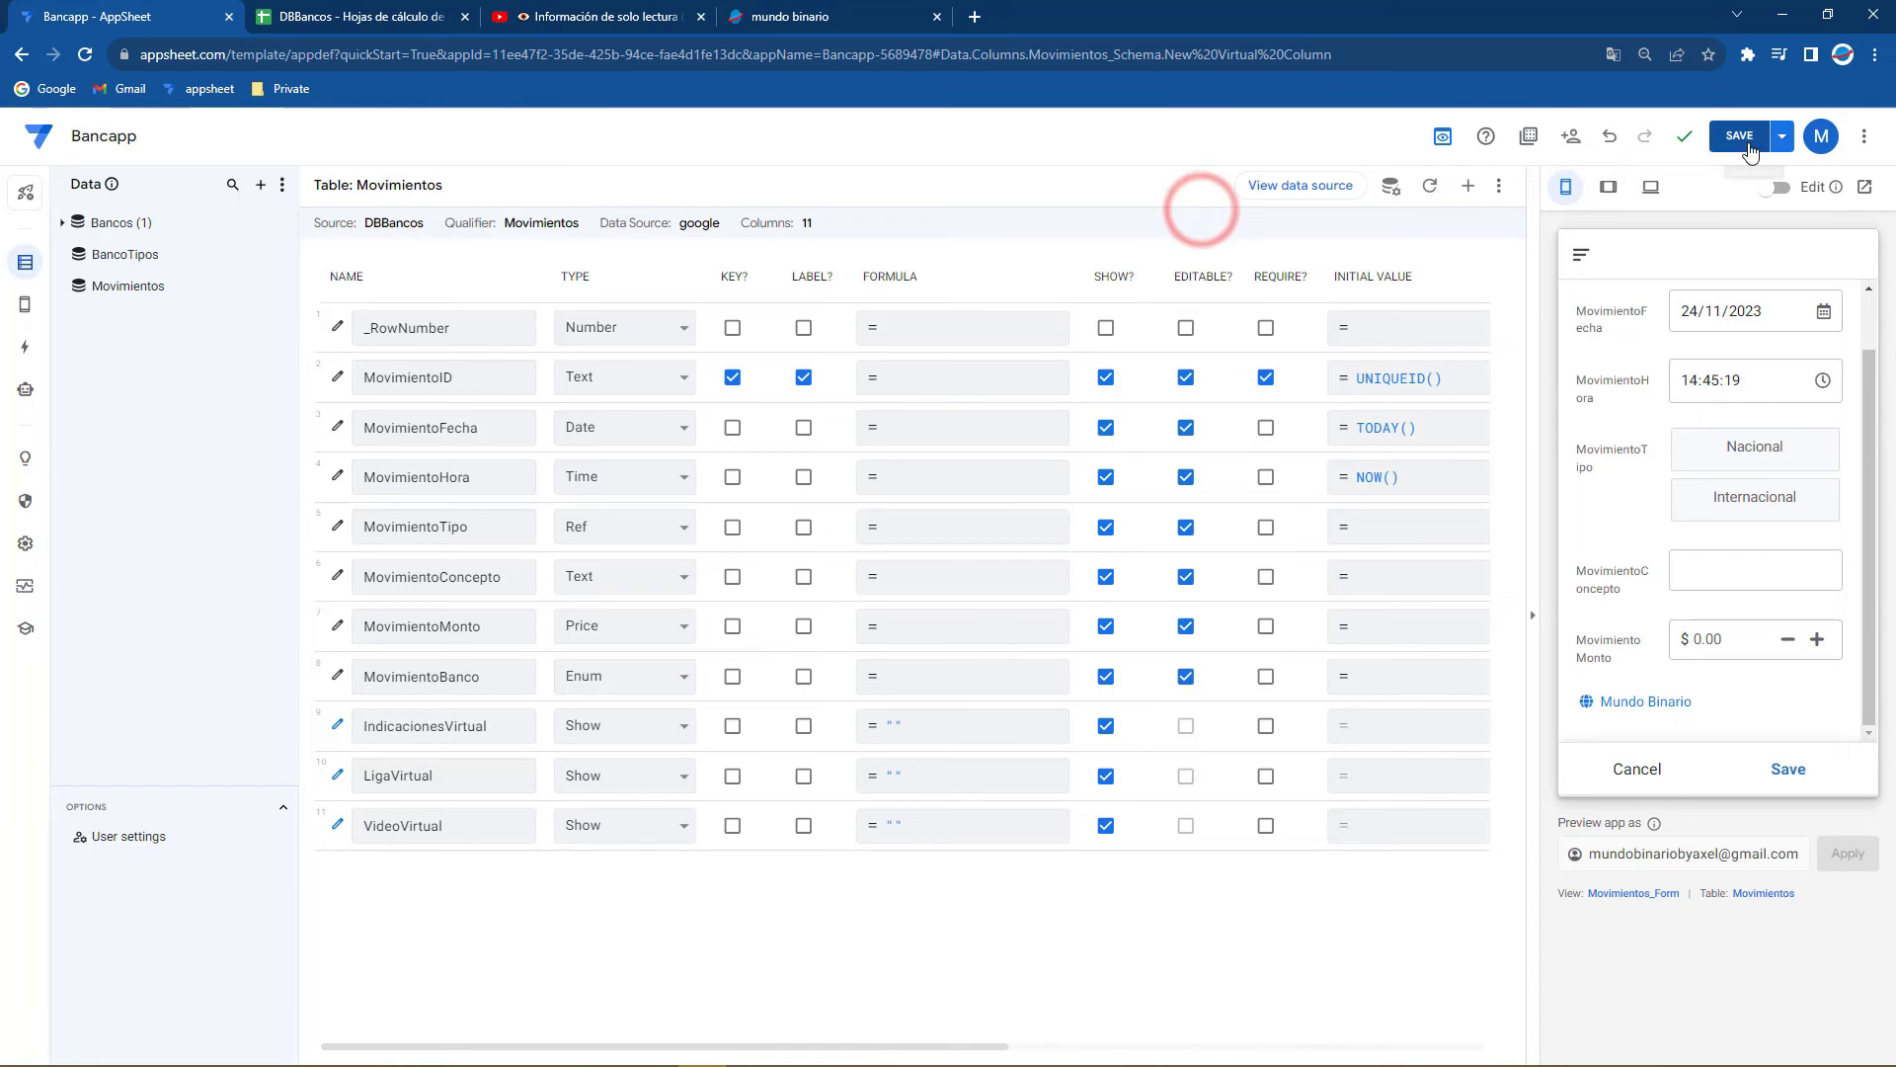
click(1741, 138)
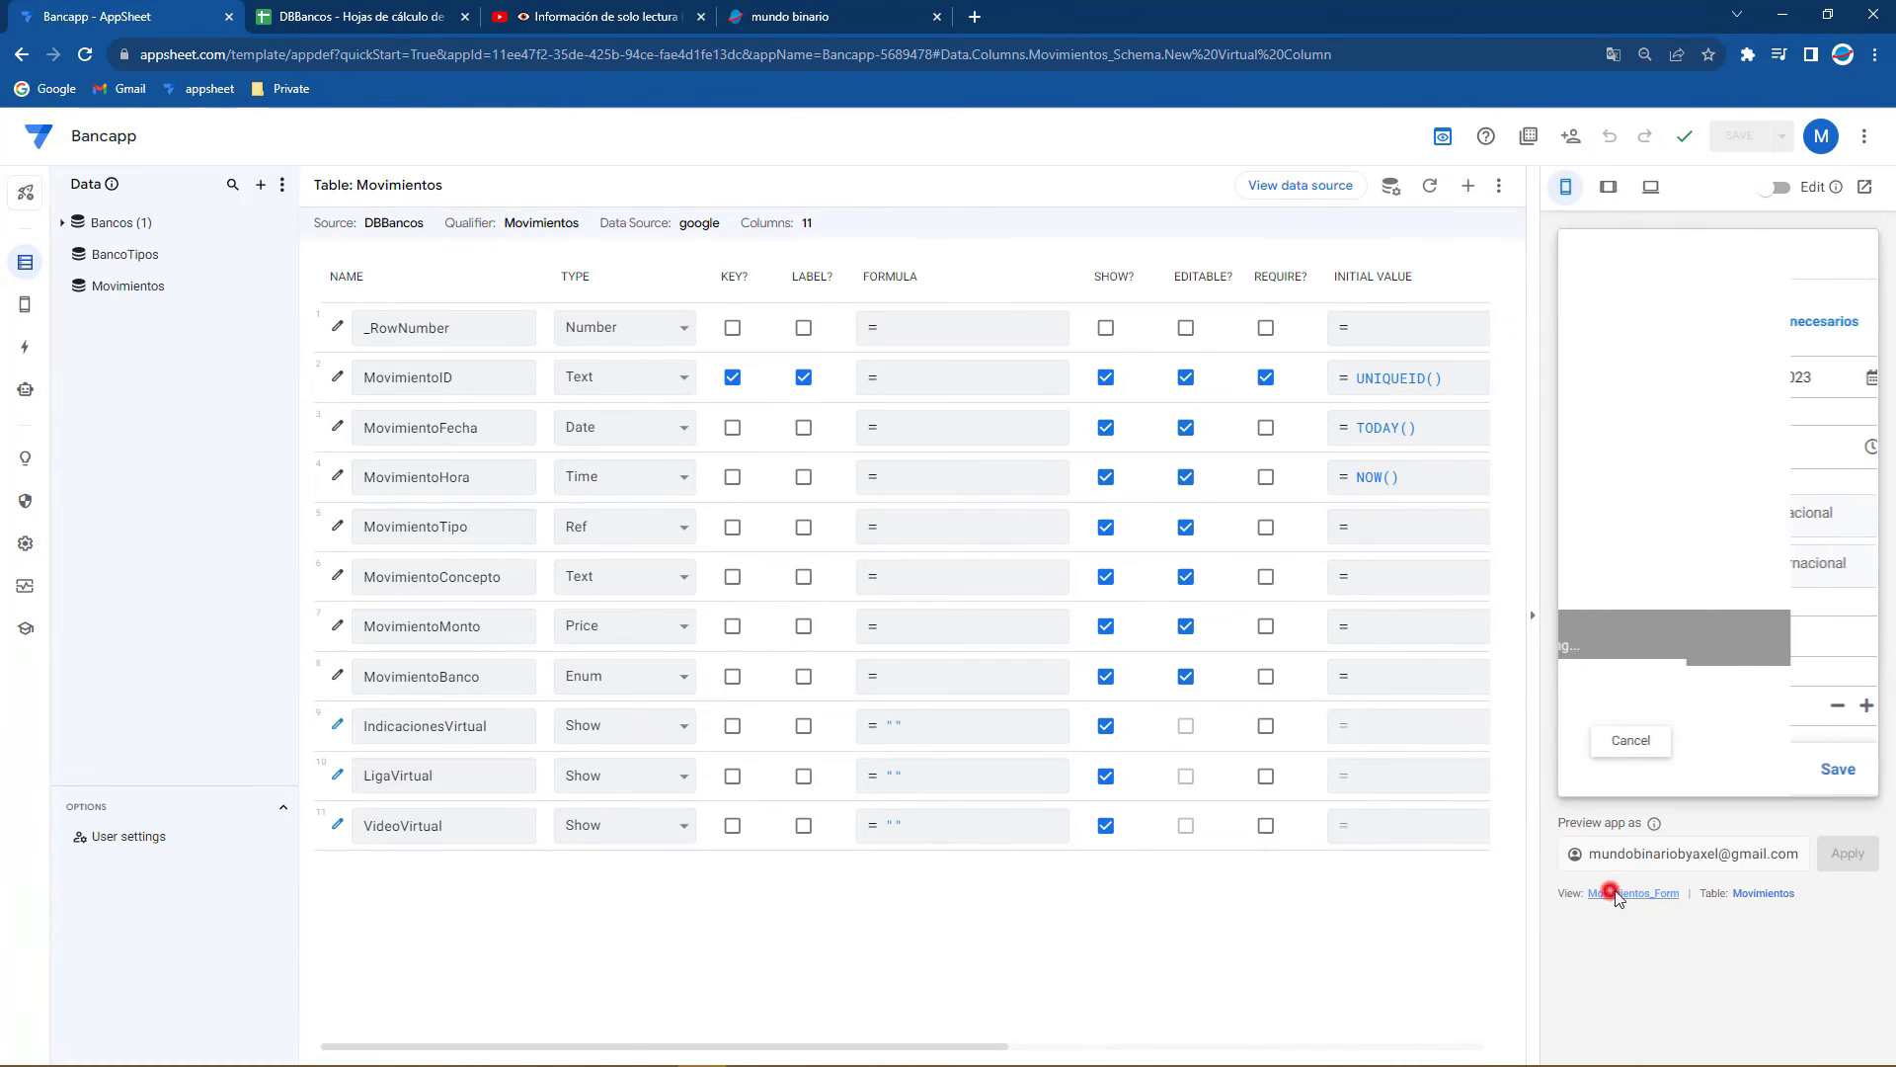
Open the Movimientos_Form view settings and add a new Column order entry
click(1604, 894)
scroll(643, 622, down, 3)
click(574, 708)
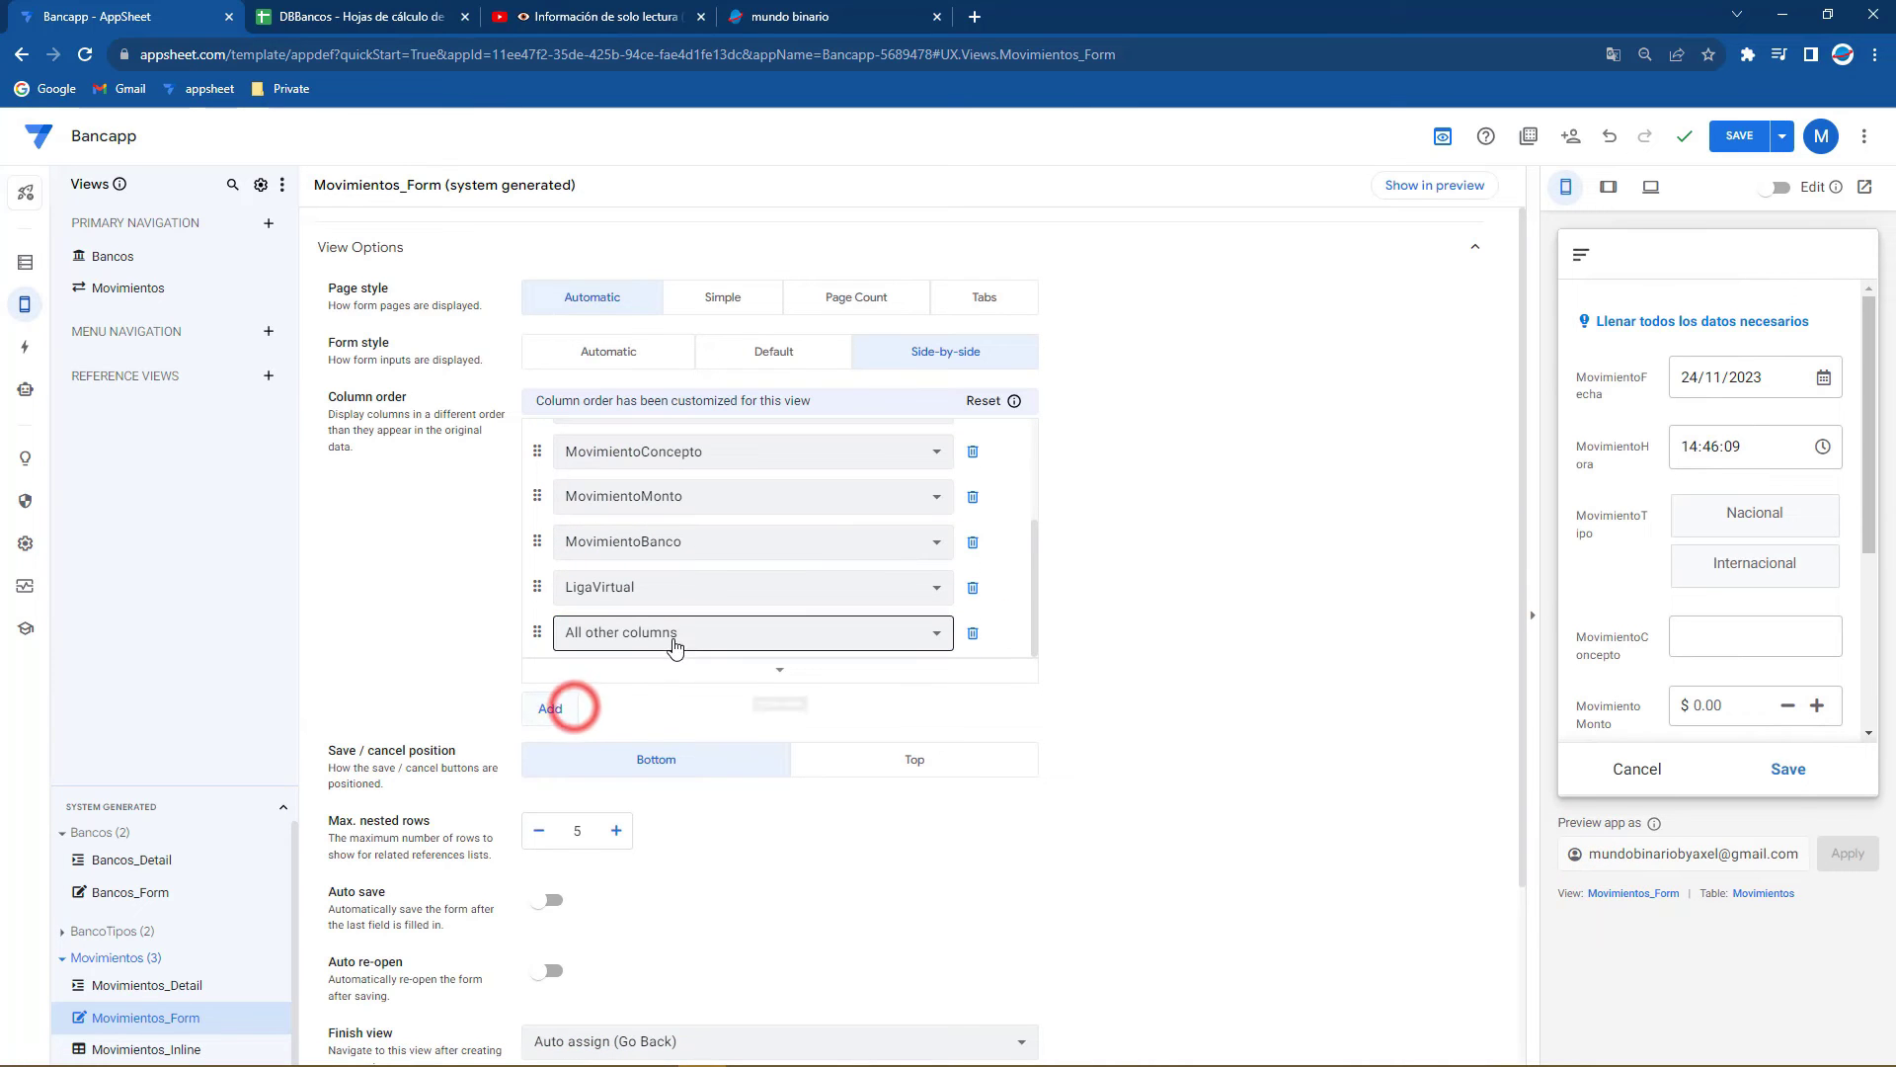
Set the new Movimientos_Form column order entry to VideoVirtual and save the app
click(668, 632)
click(644, 746)
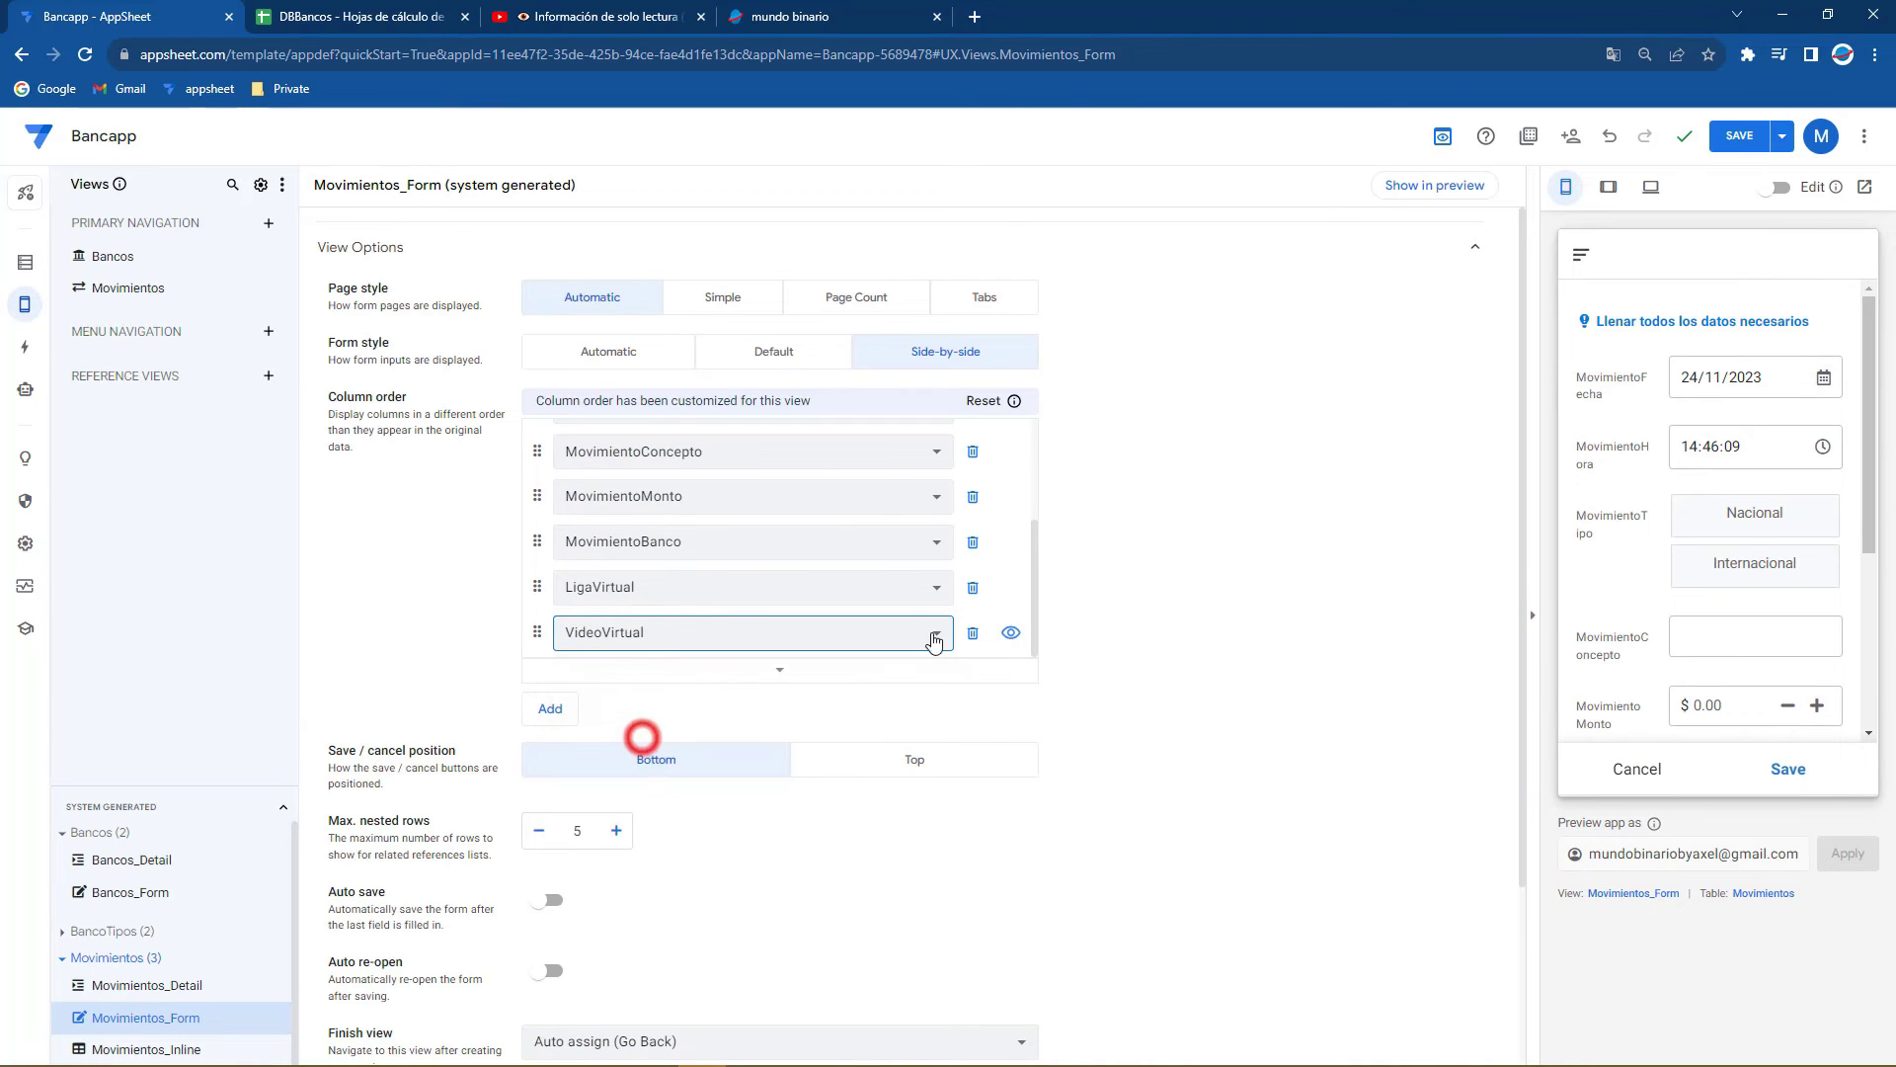
click(1748, 135)
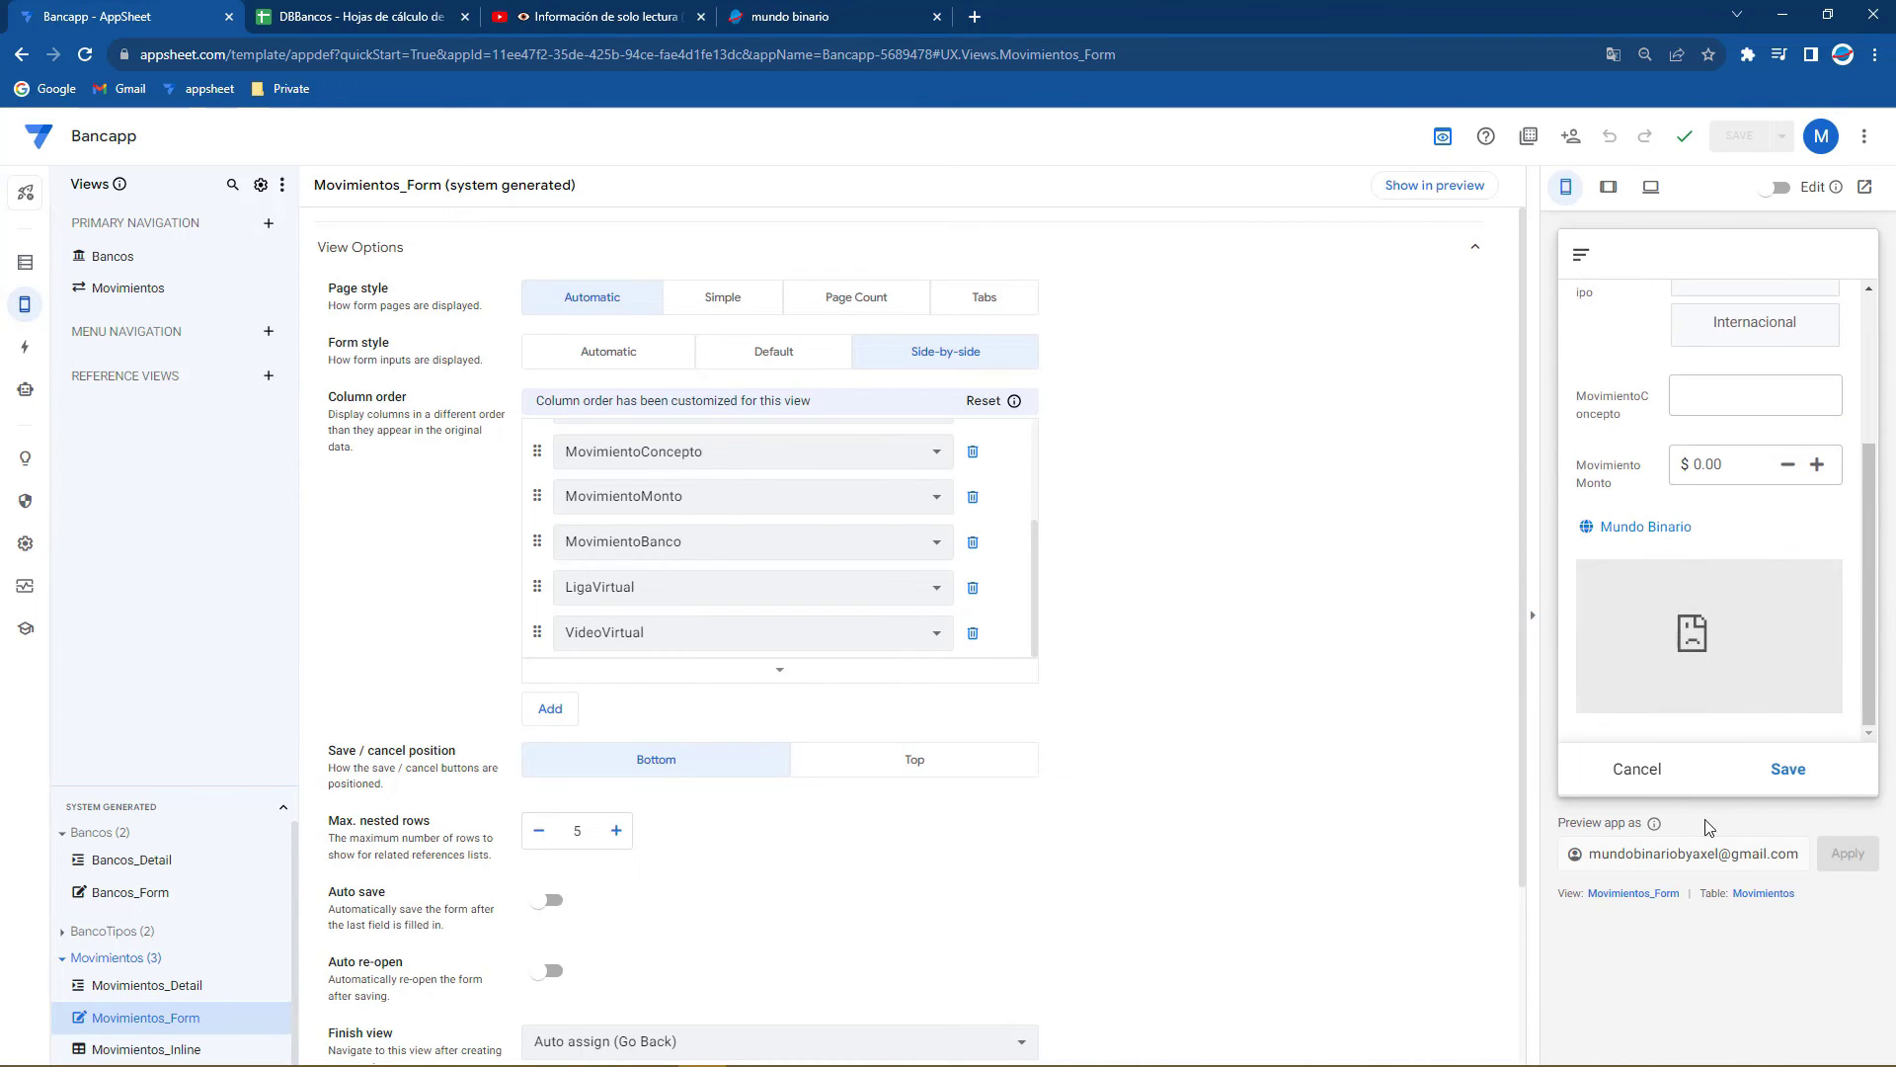
click(1754, 893)
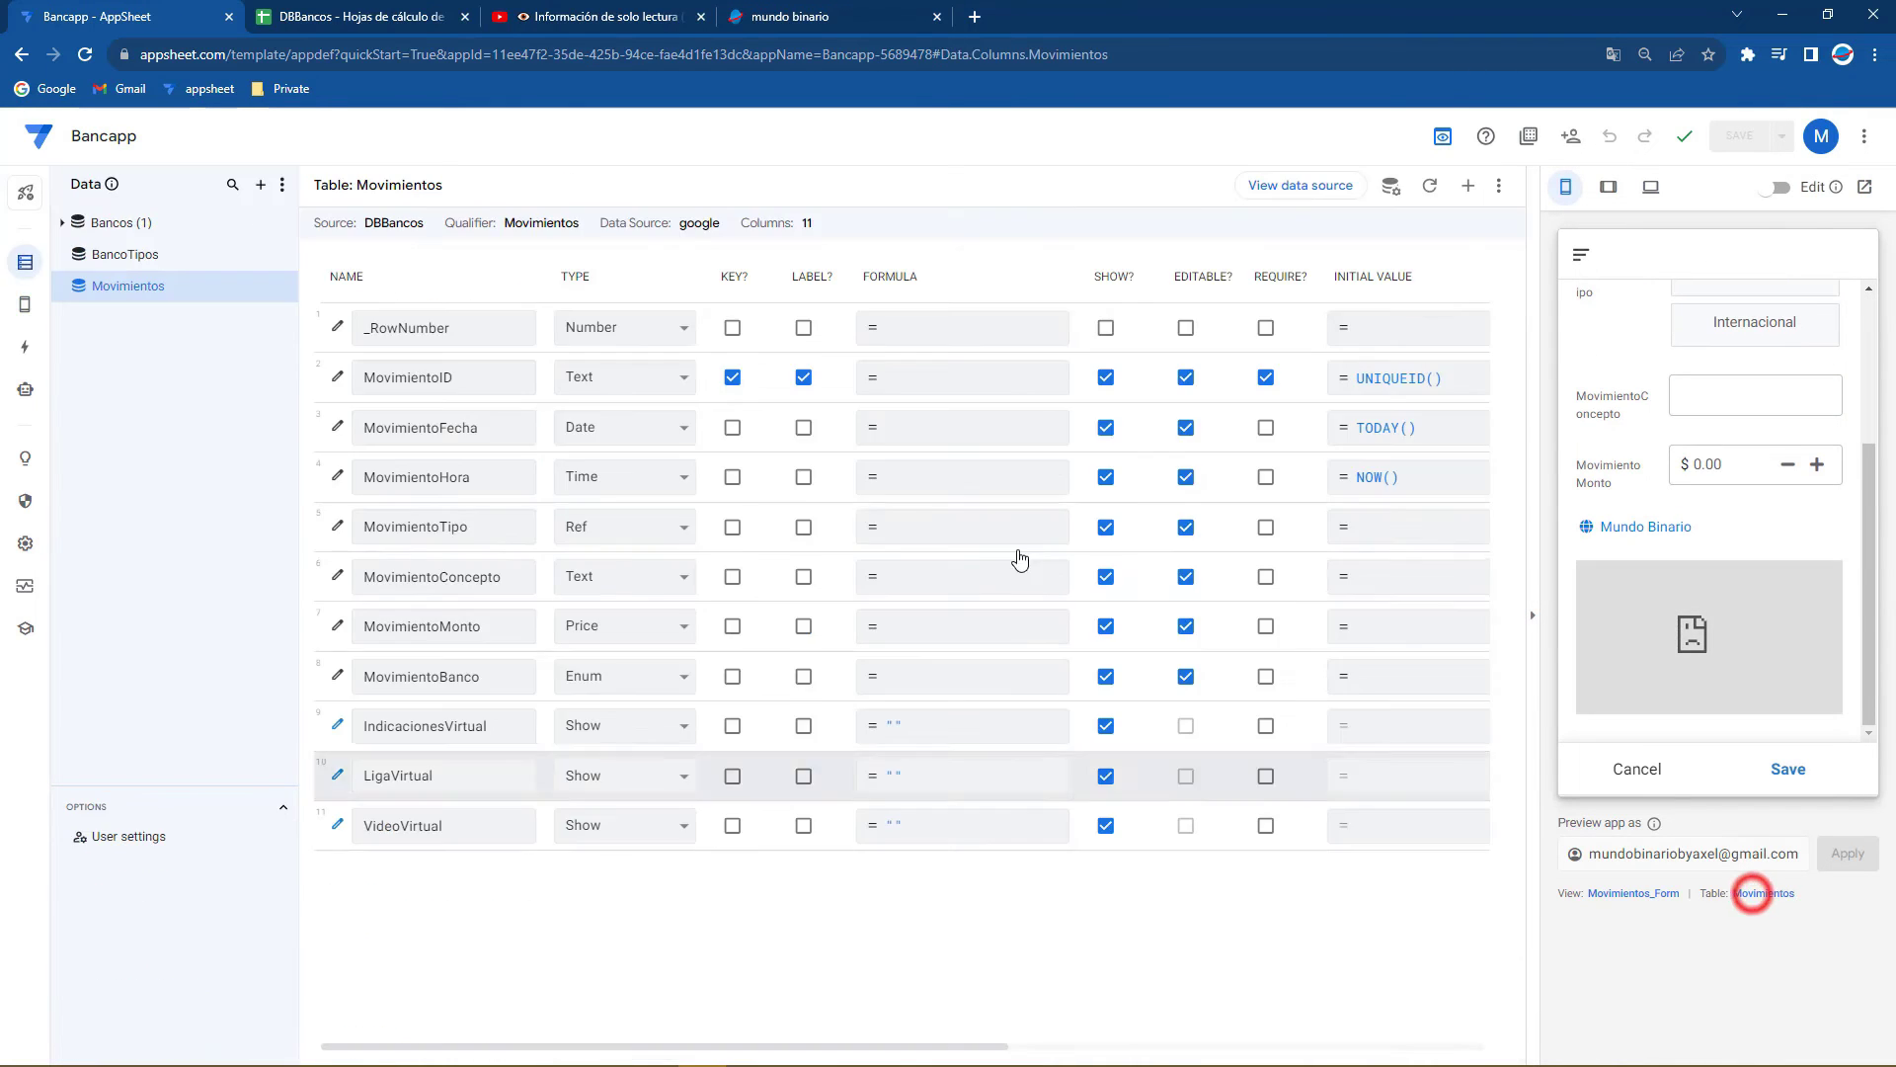
Turn VideoVirtual's watch?v= link into the embed/59FhV4aN8Qw address without &ab_channel=MundoBinario, then save
click(348, 825)
click(911, 691)
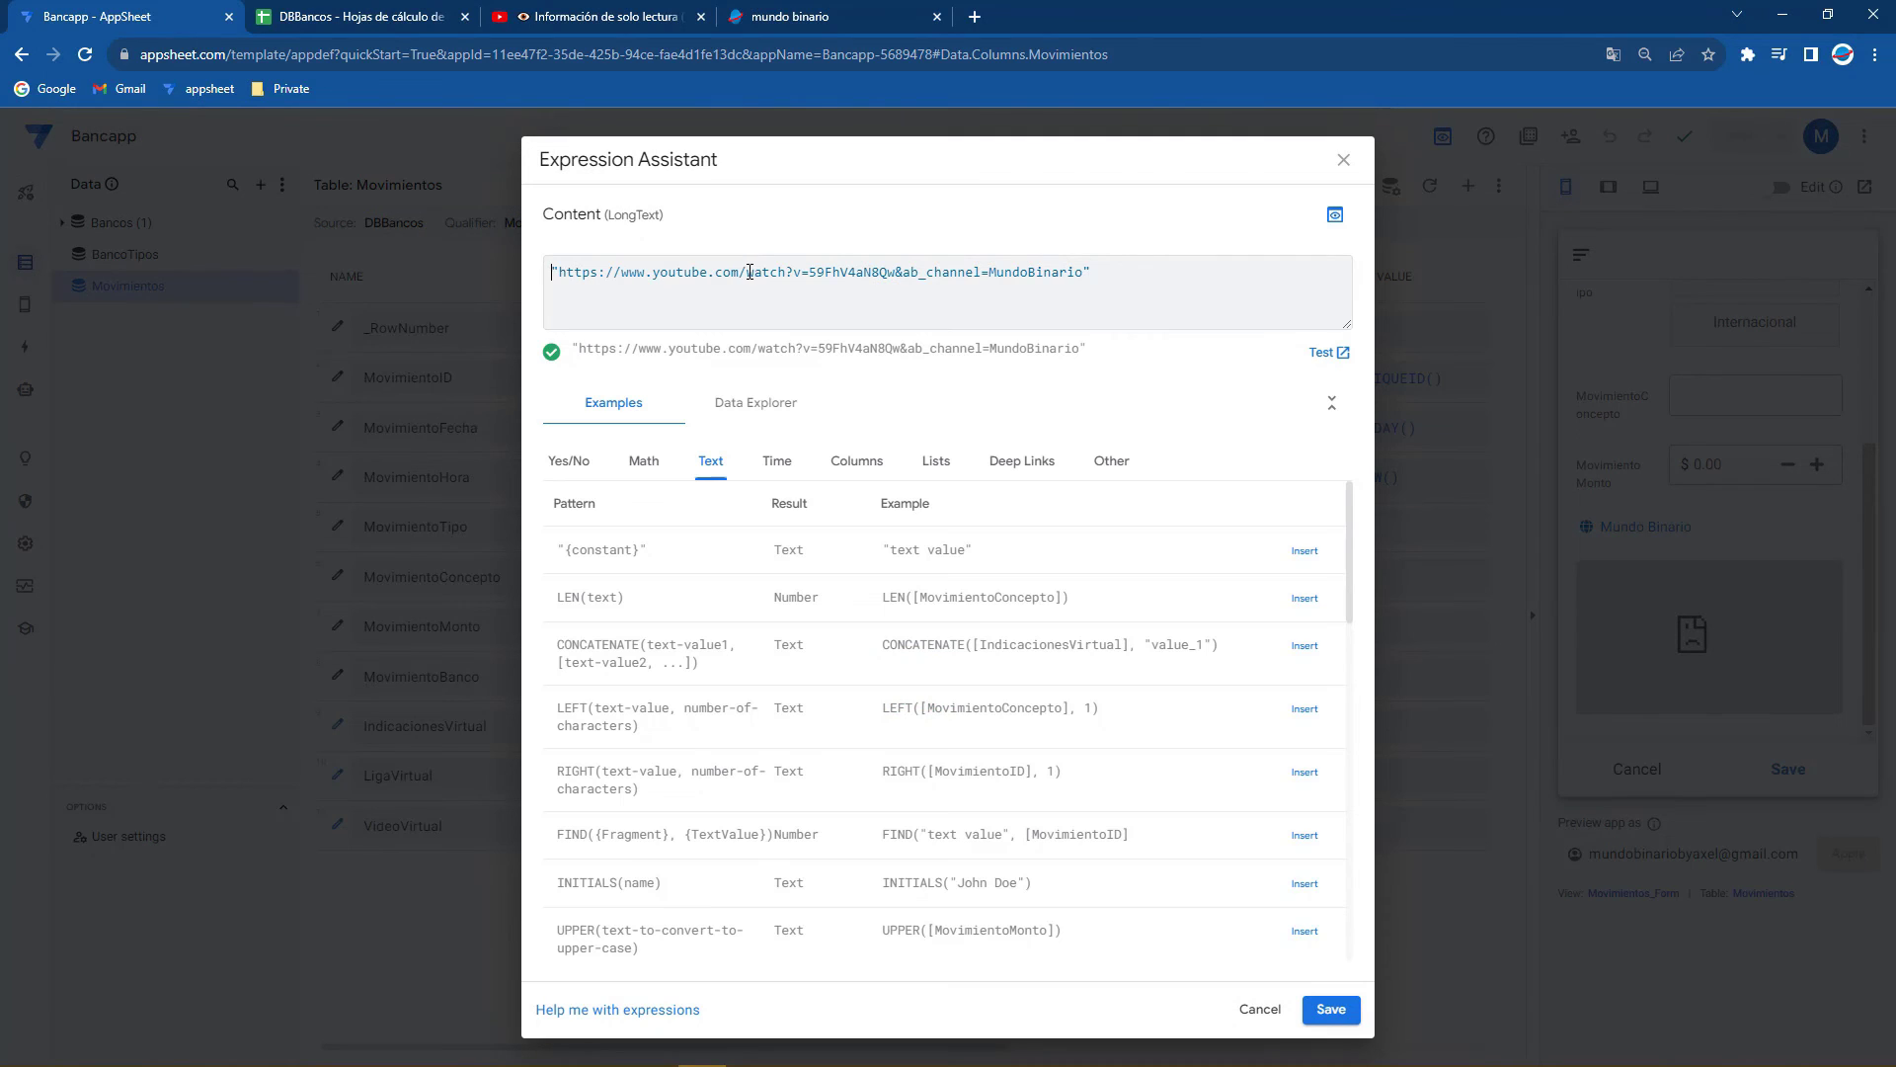
drag(790, 276, 816, 275)
key(BackSpace)
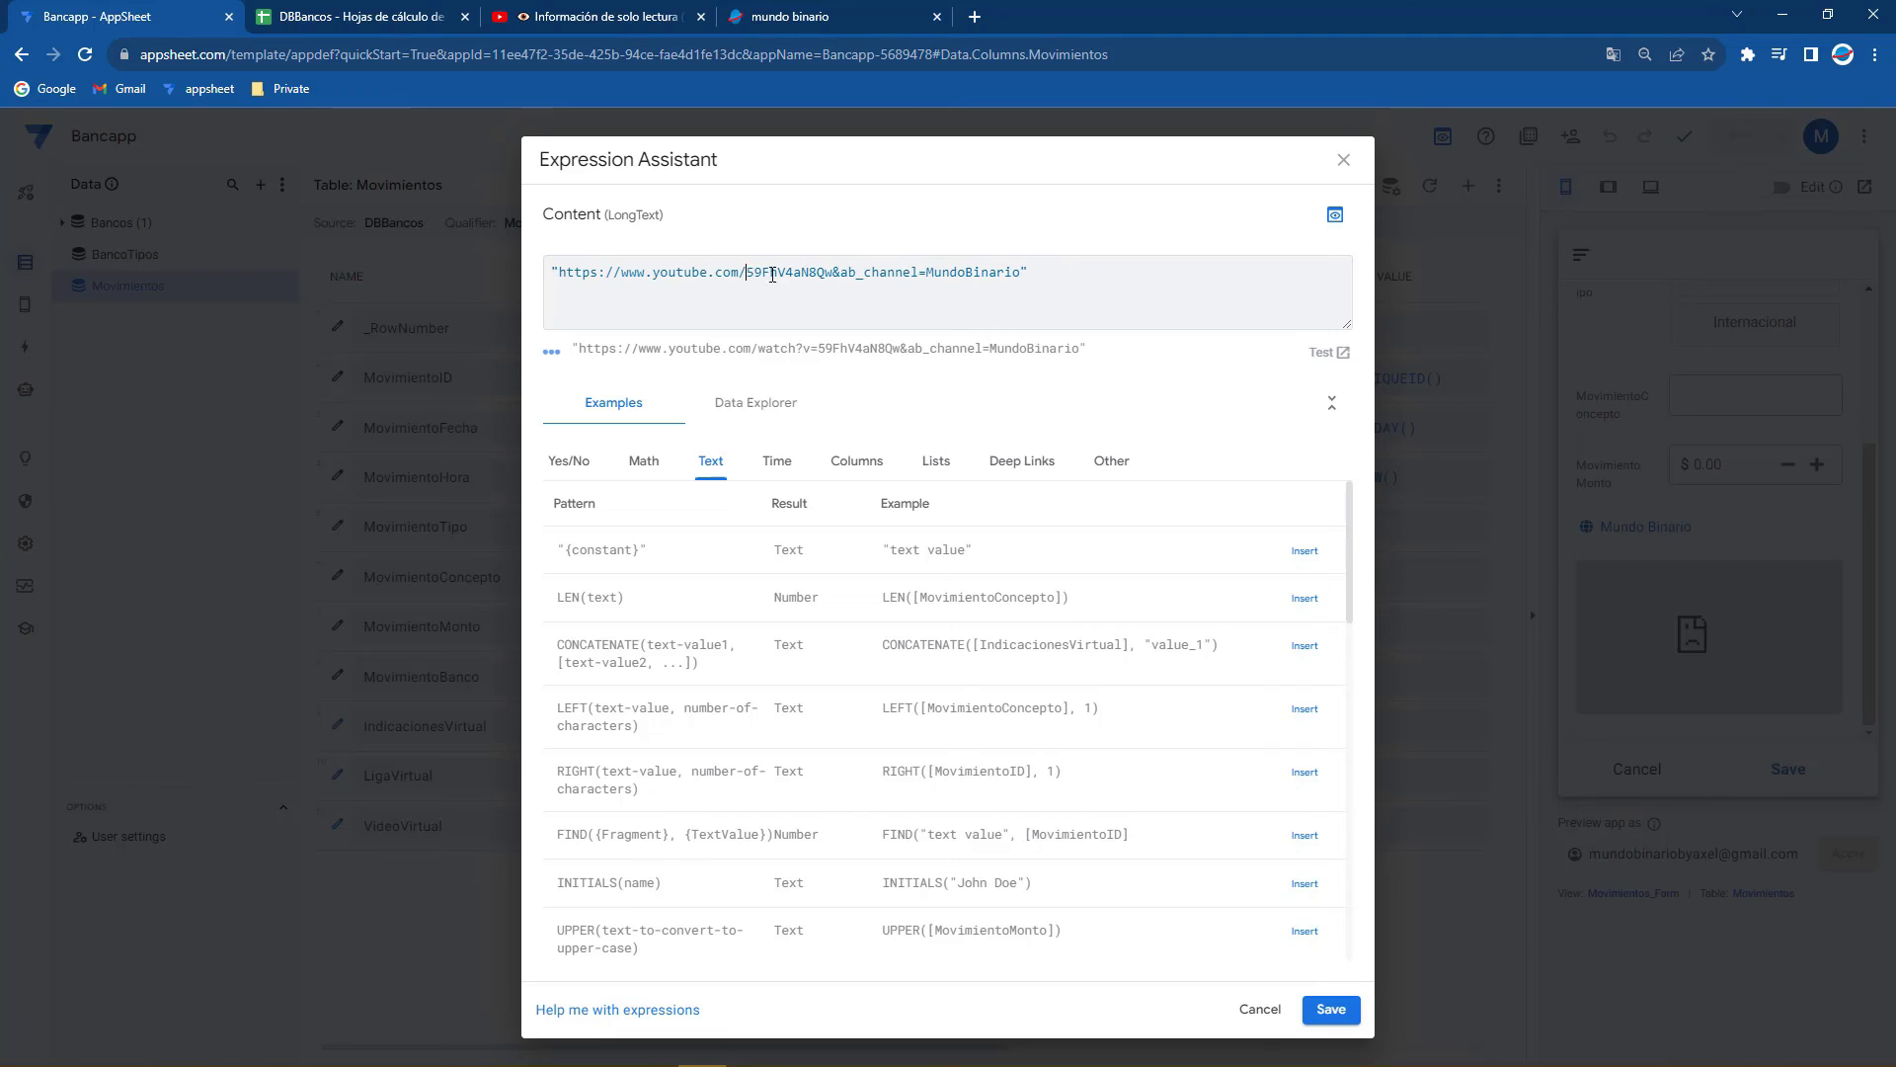
drag(748, 271, 834, 269)
drag(835, 271, 1015, 274)
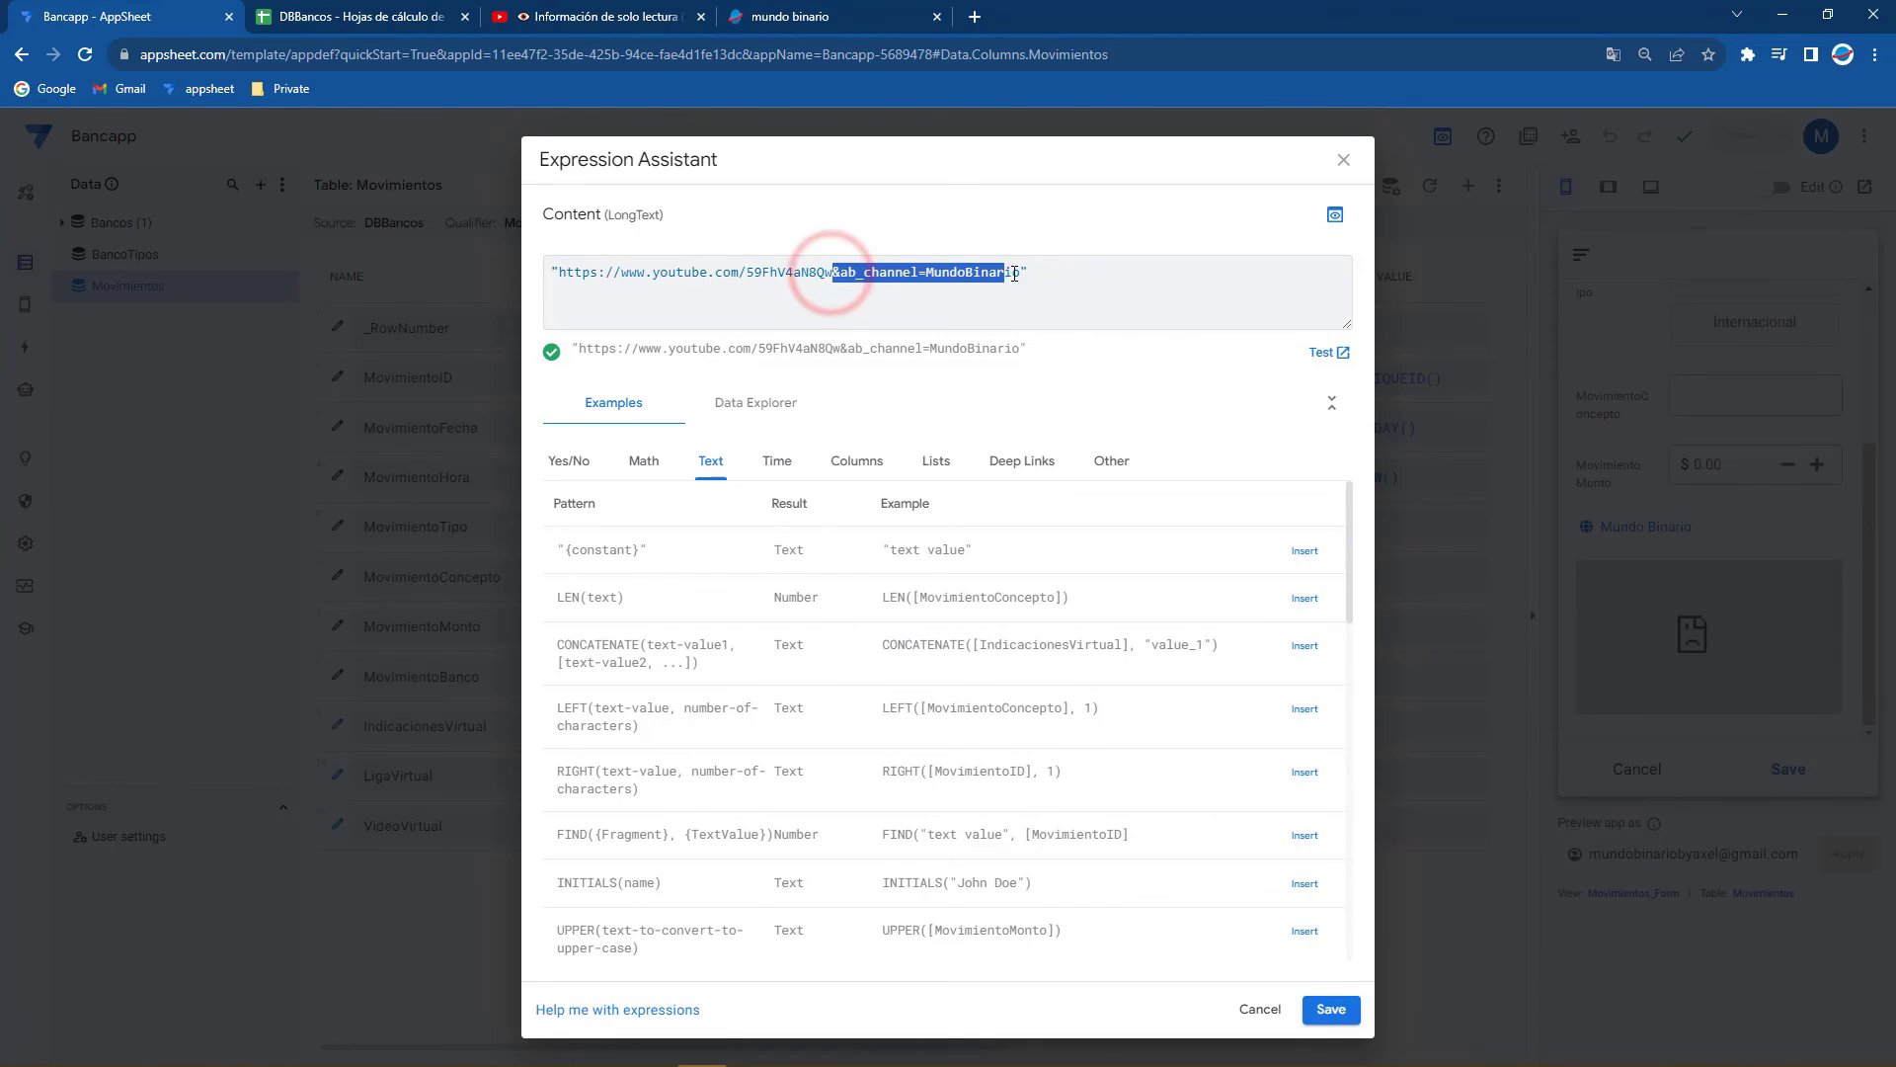
key(BackSpace)
text(embed/)
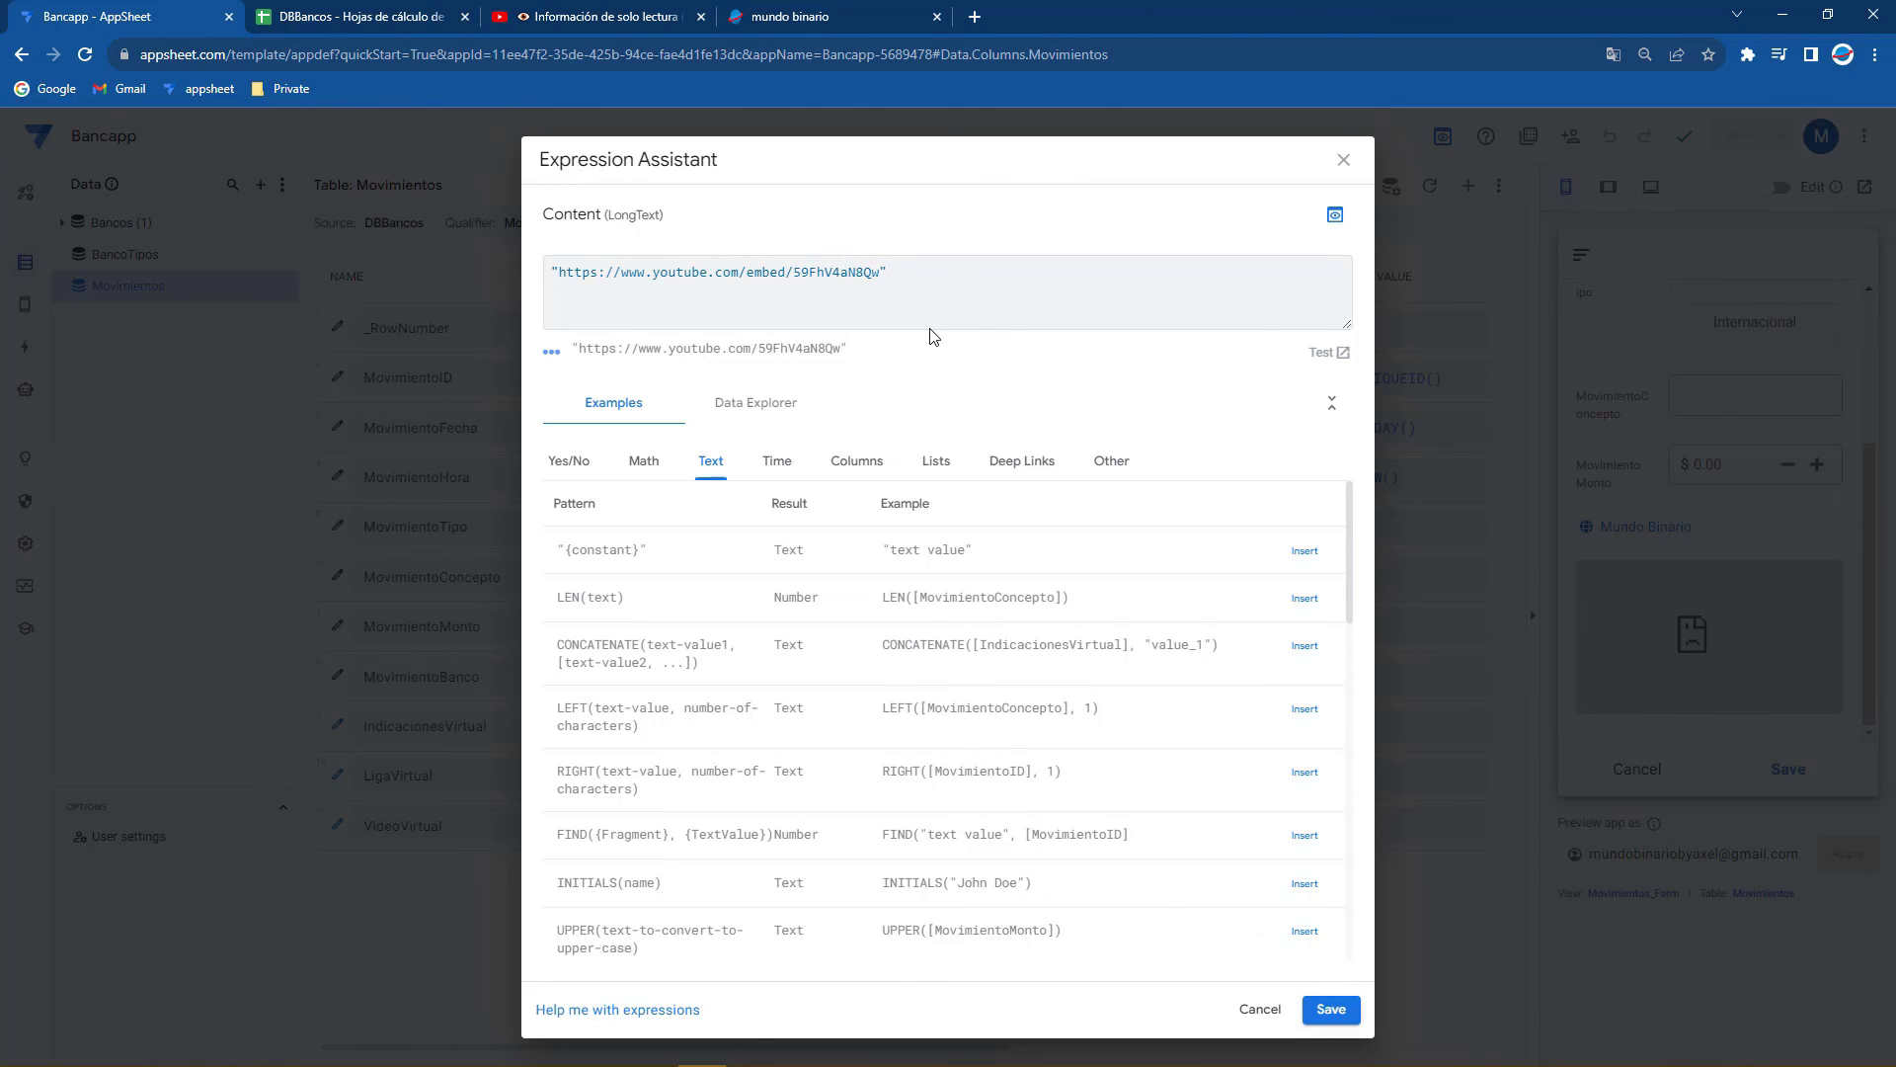
click(1343, 1012)
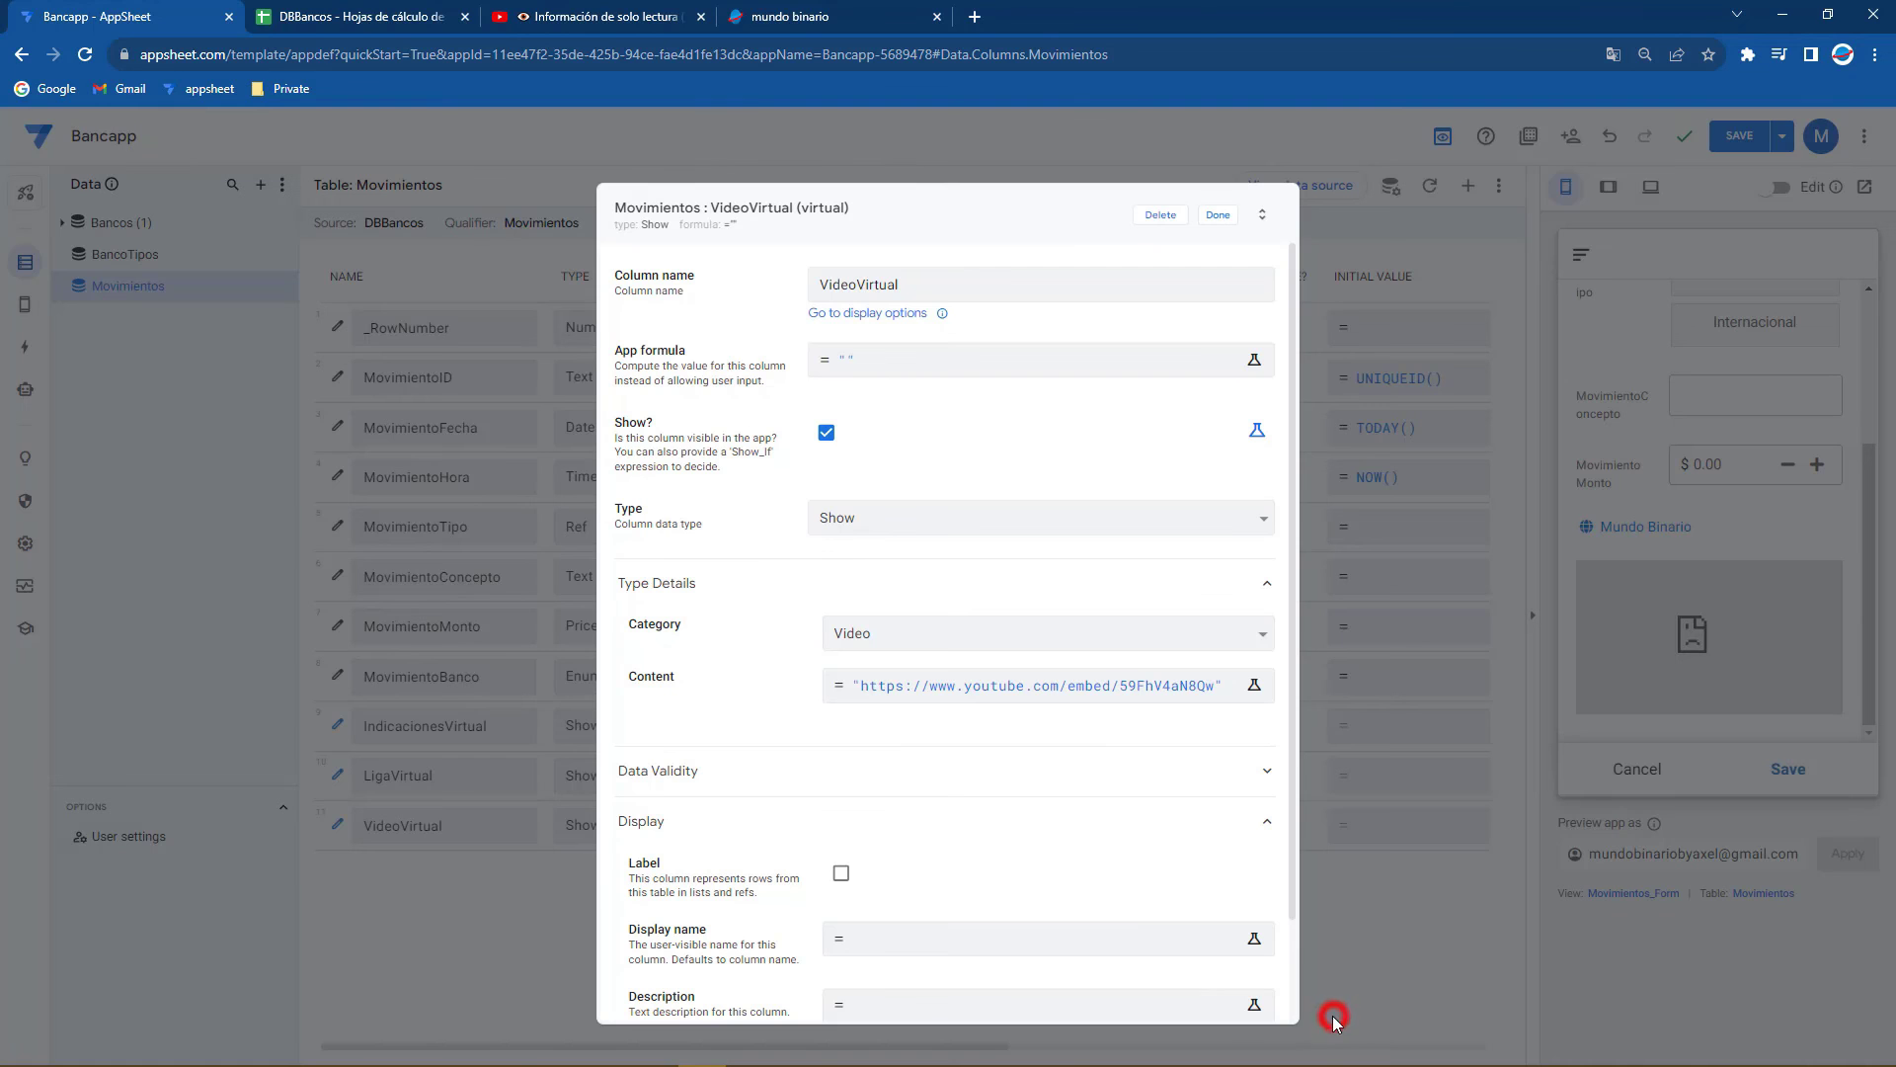
click(1209, 221)
click(1743, 138)
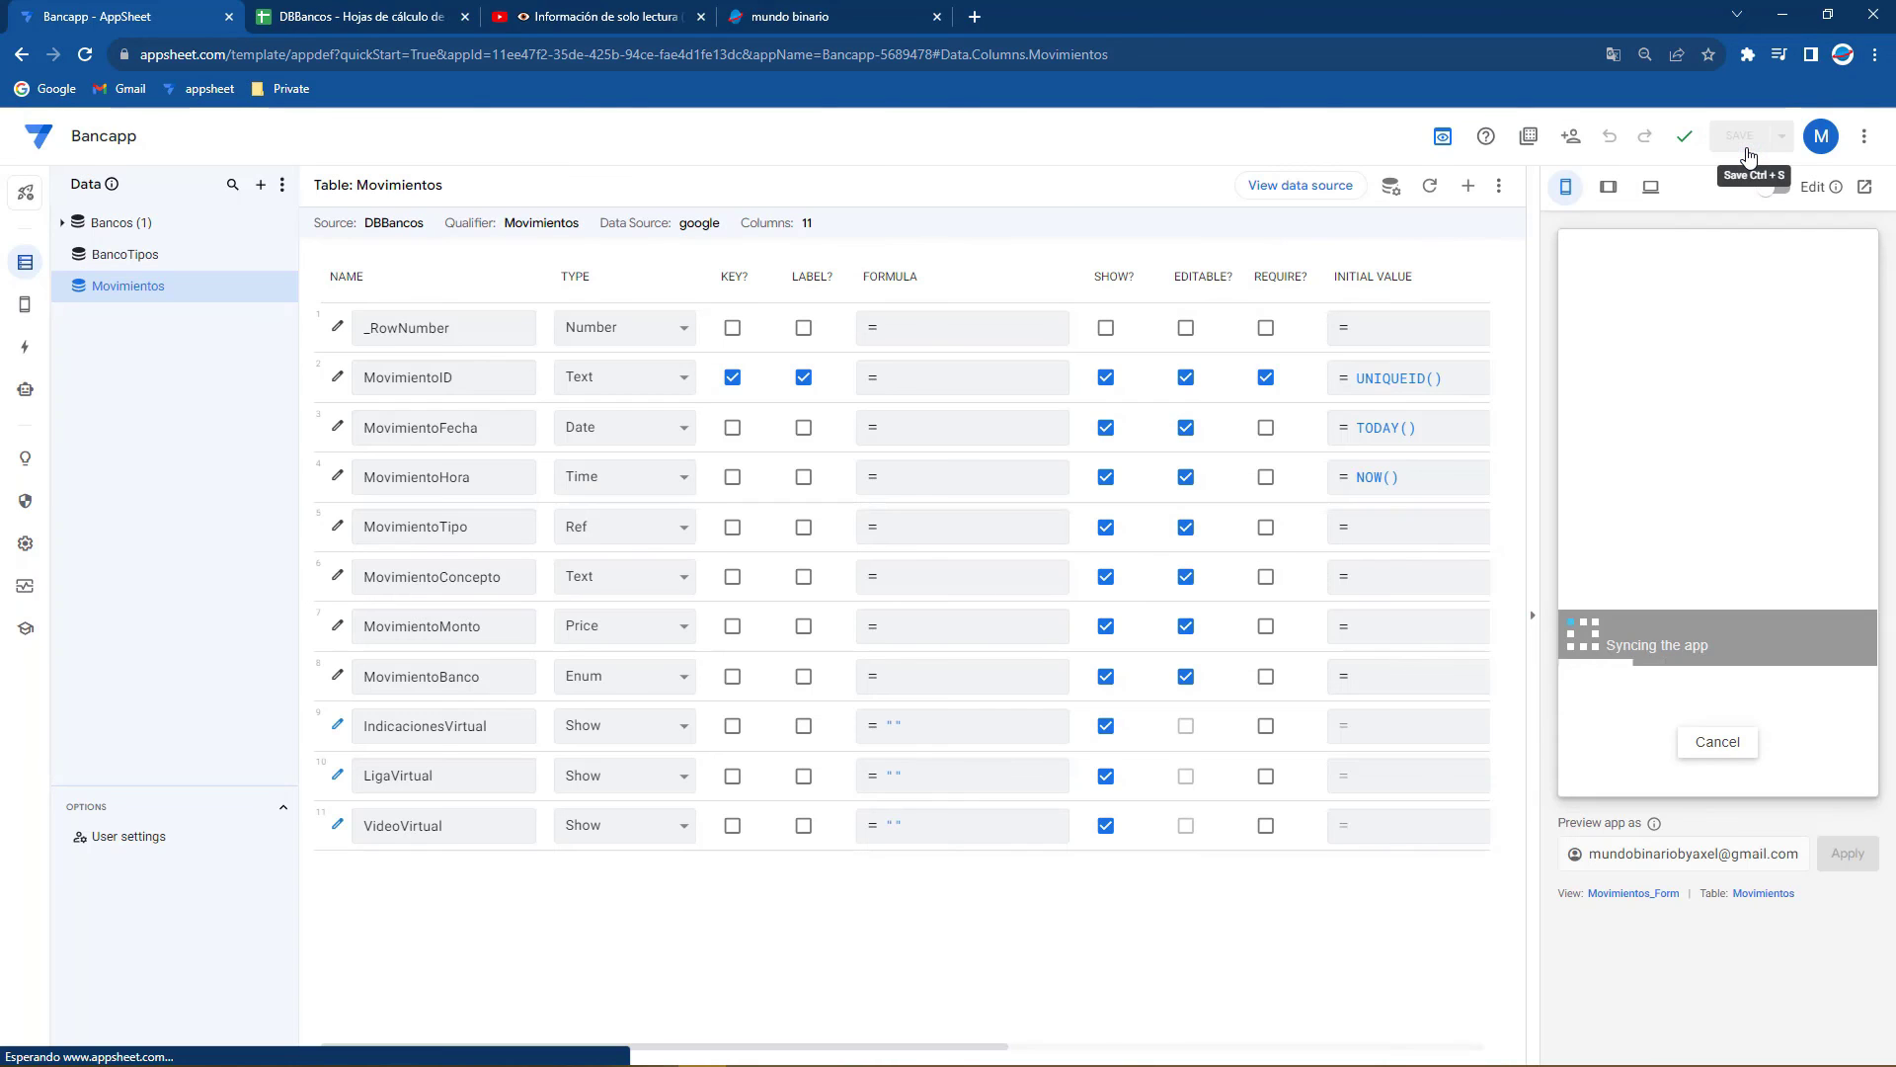
Play, pause, mute and fullscreen the embedded video in the form preview
scroll(1708, 513, down, 3)
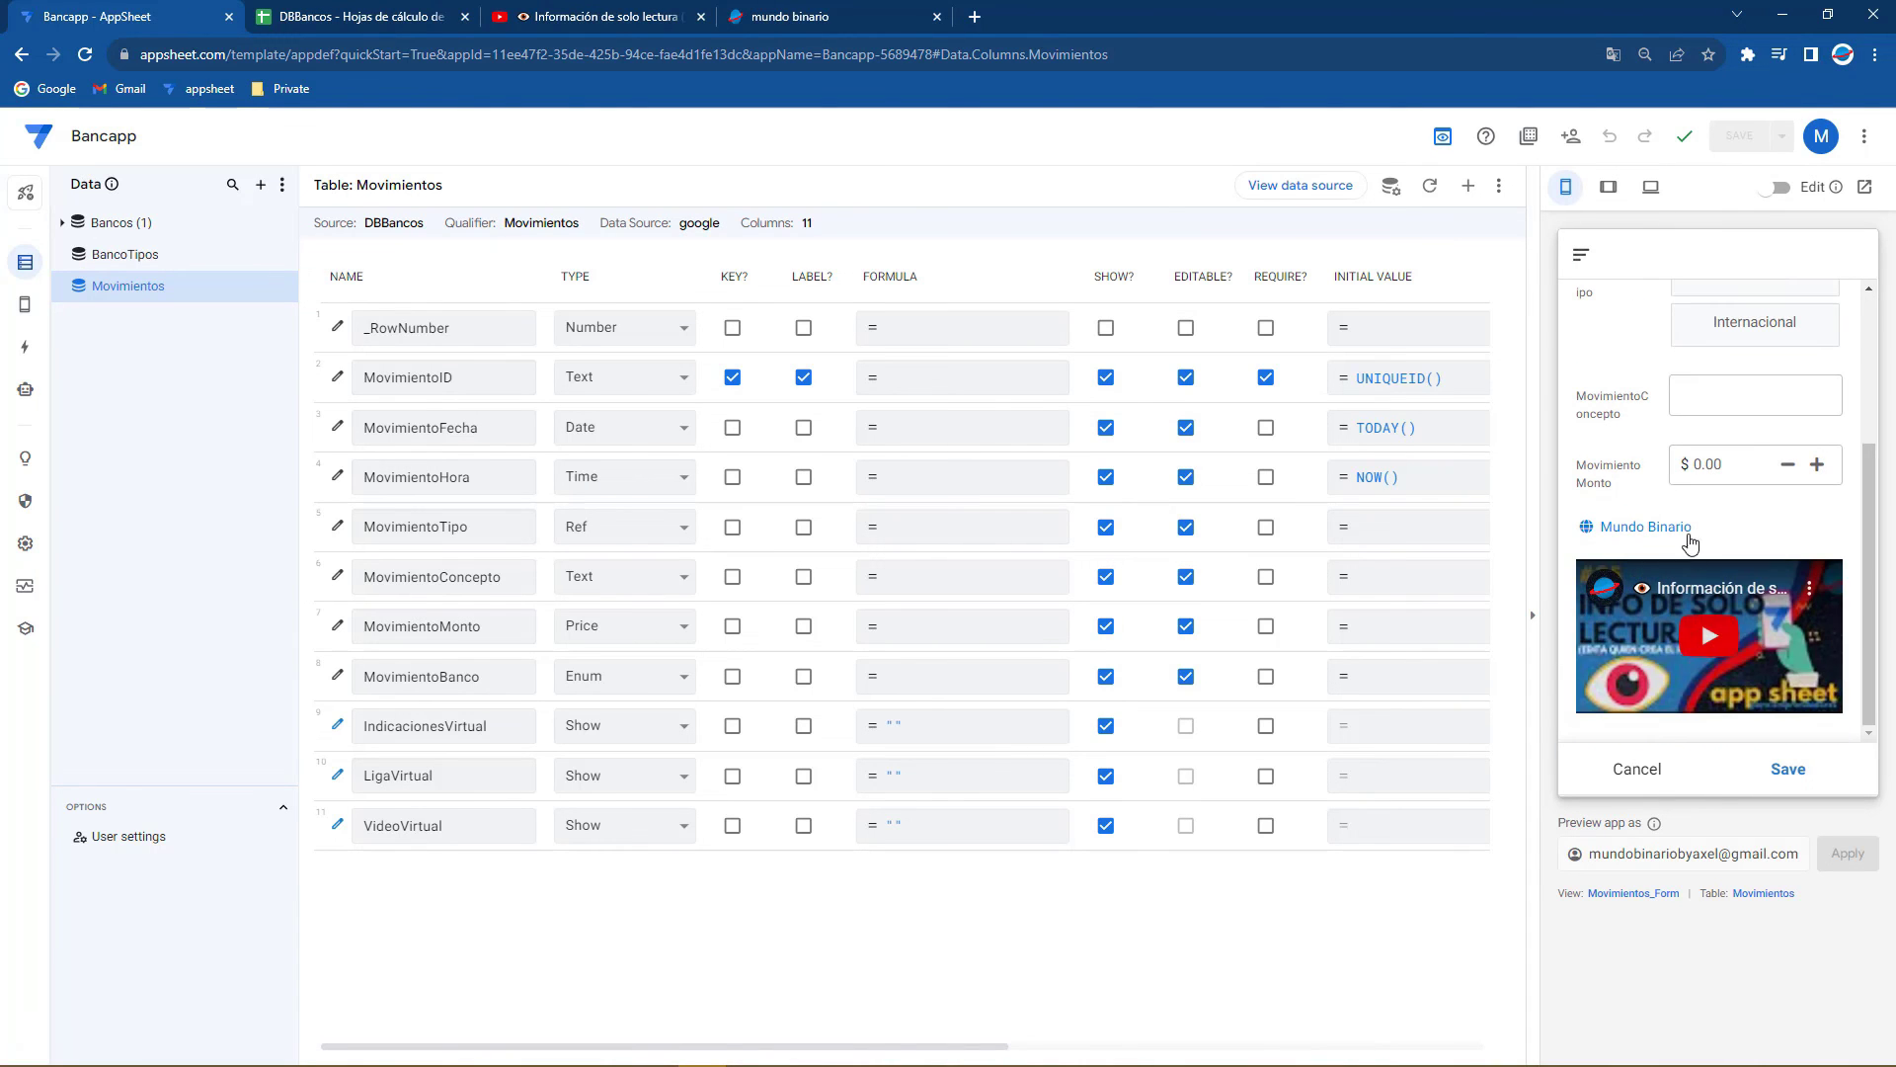
click(1730, 640)
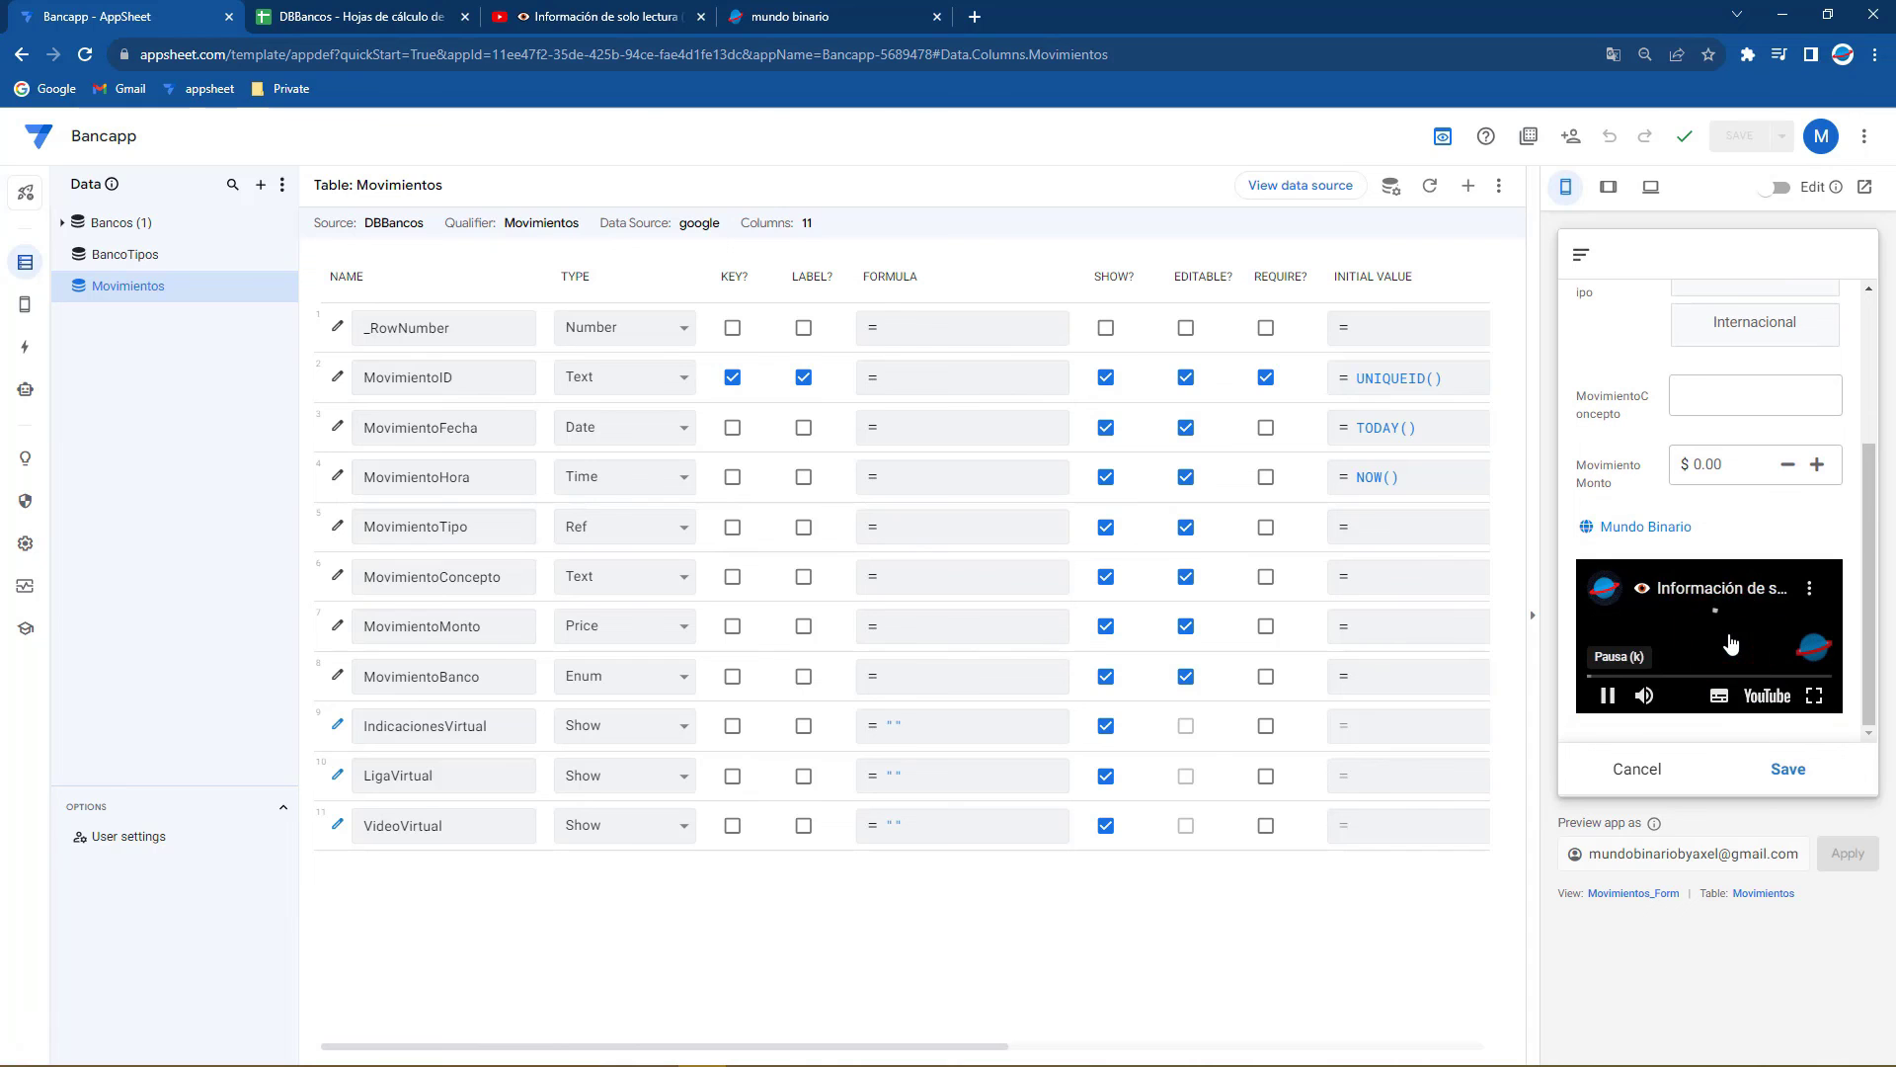
click(1603, 695)
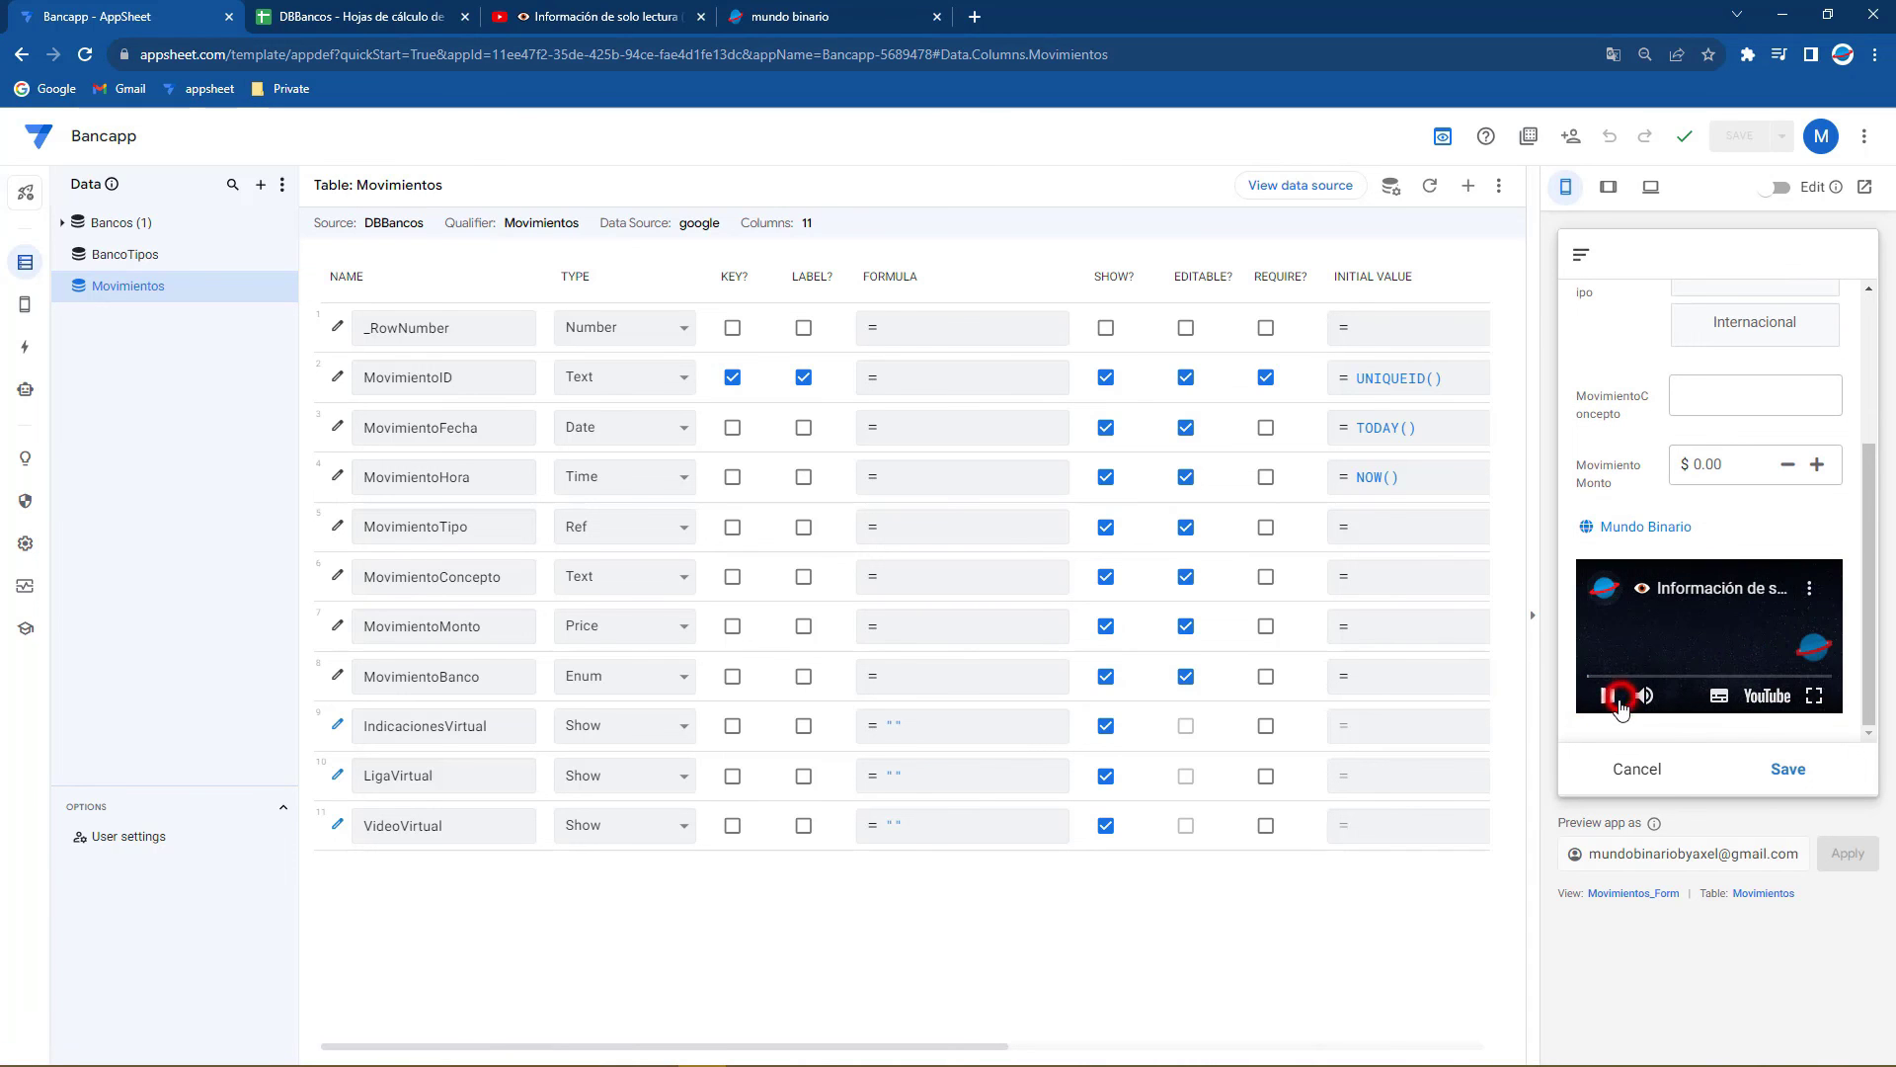
click(1610, 703)
click(1645, 695)
click(1645, 695)
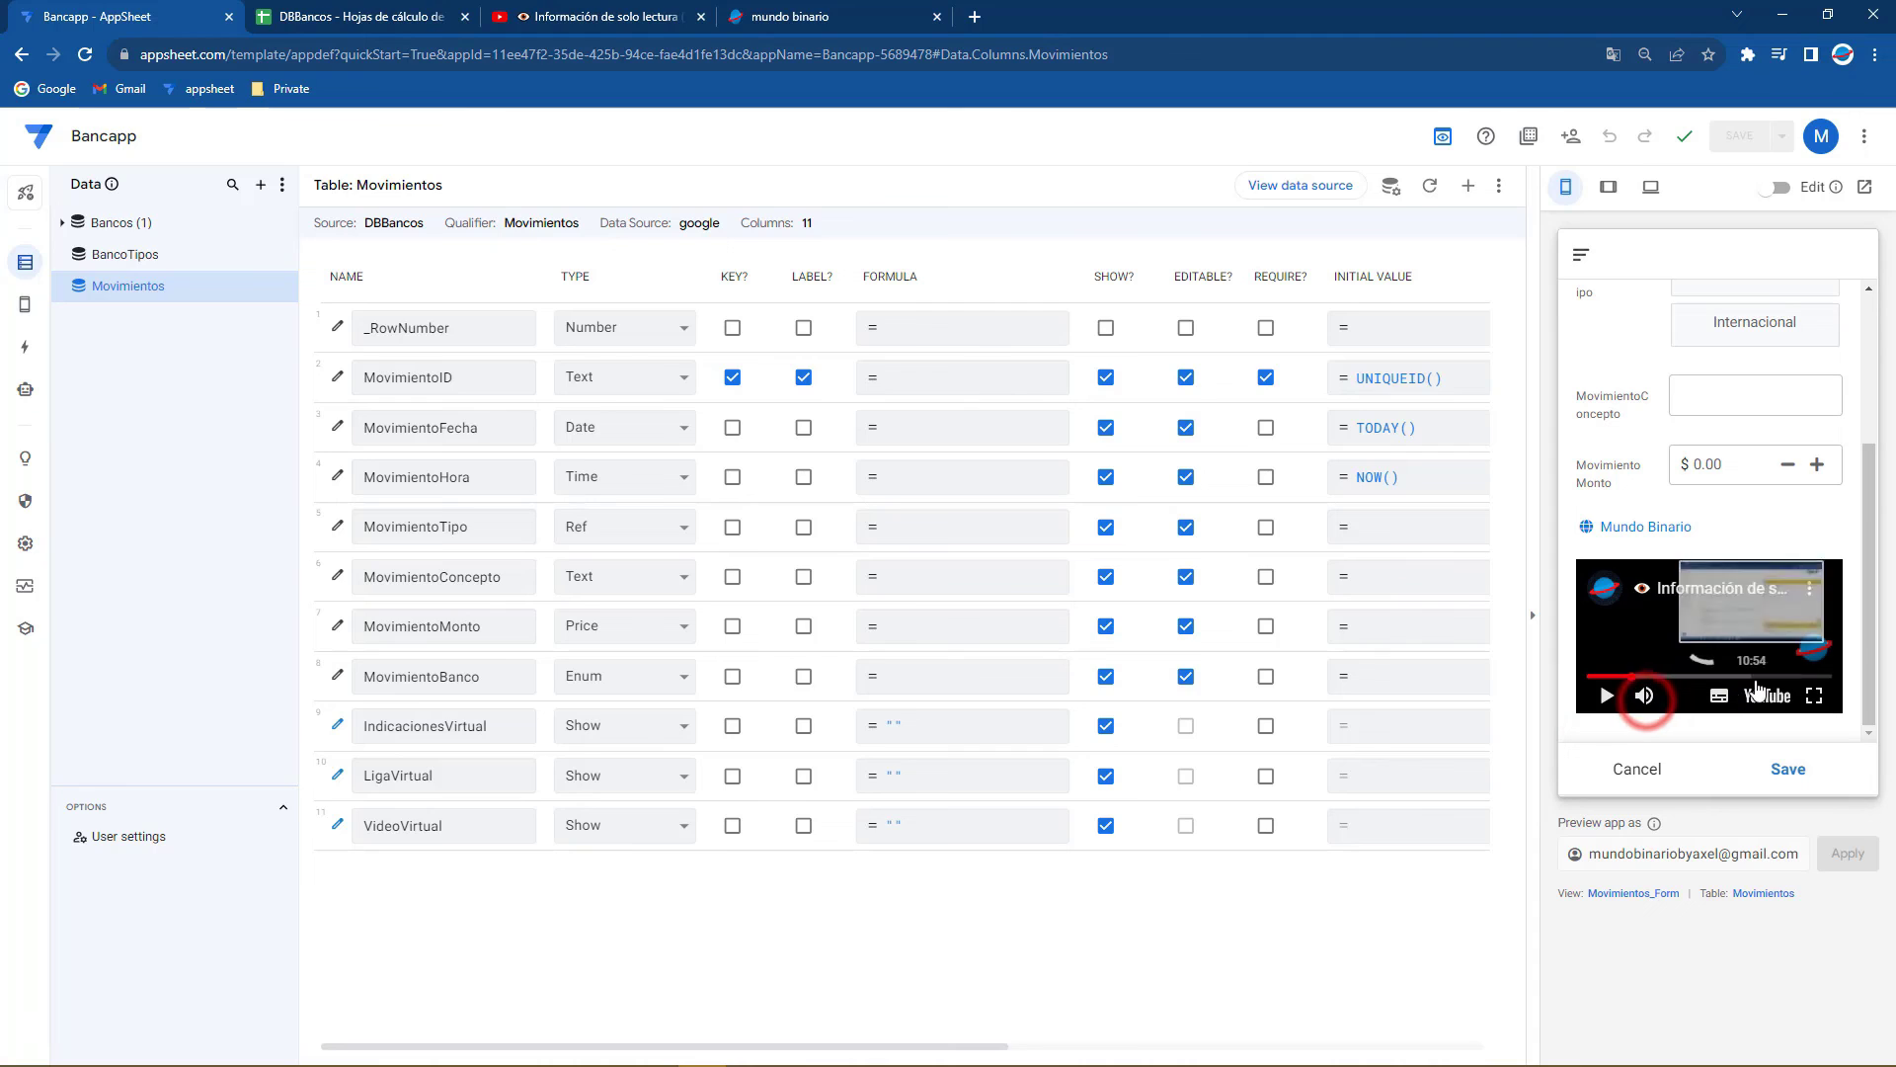
click(1812, 695)
click(1852, 1044)
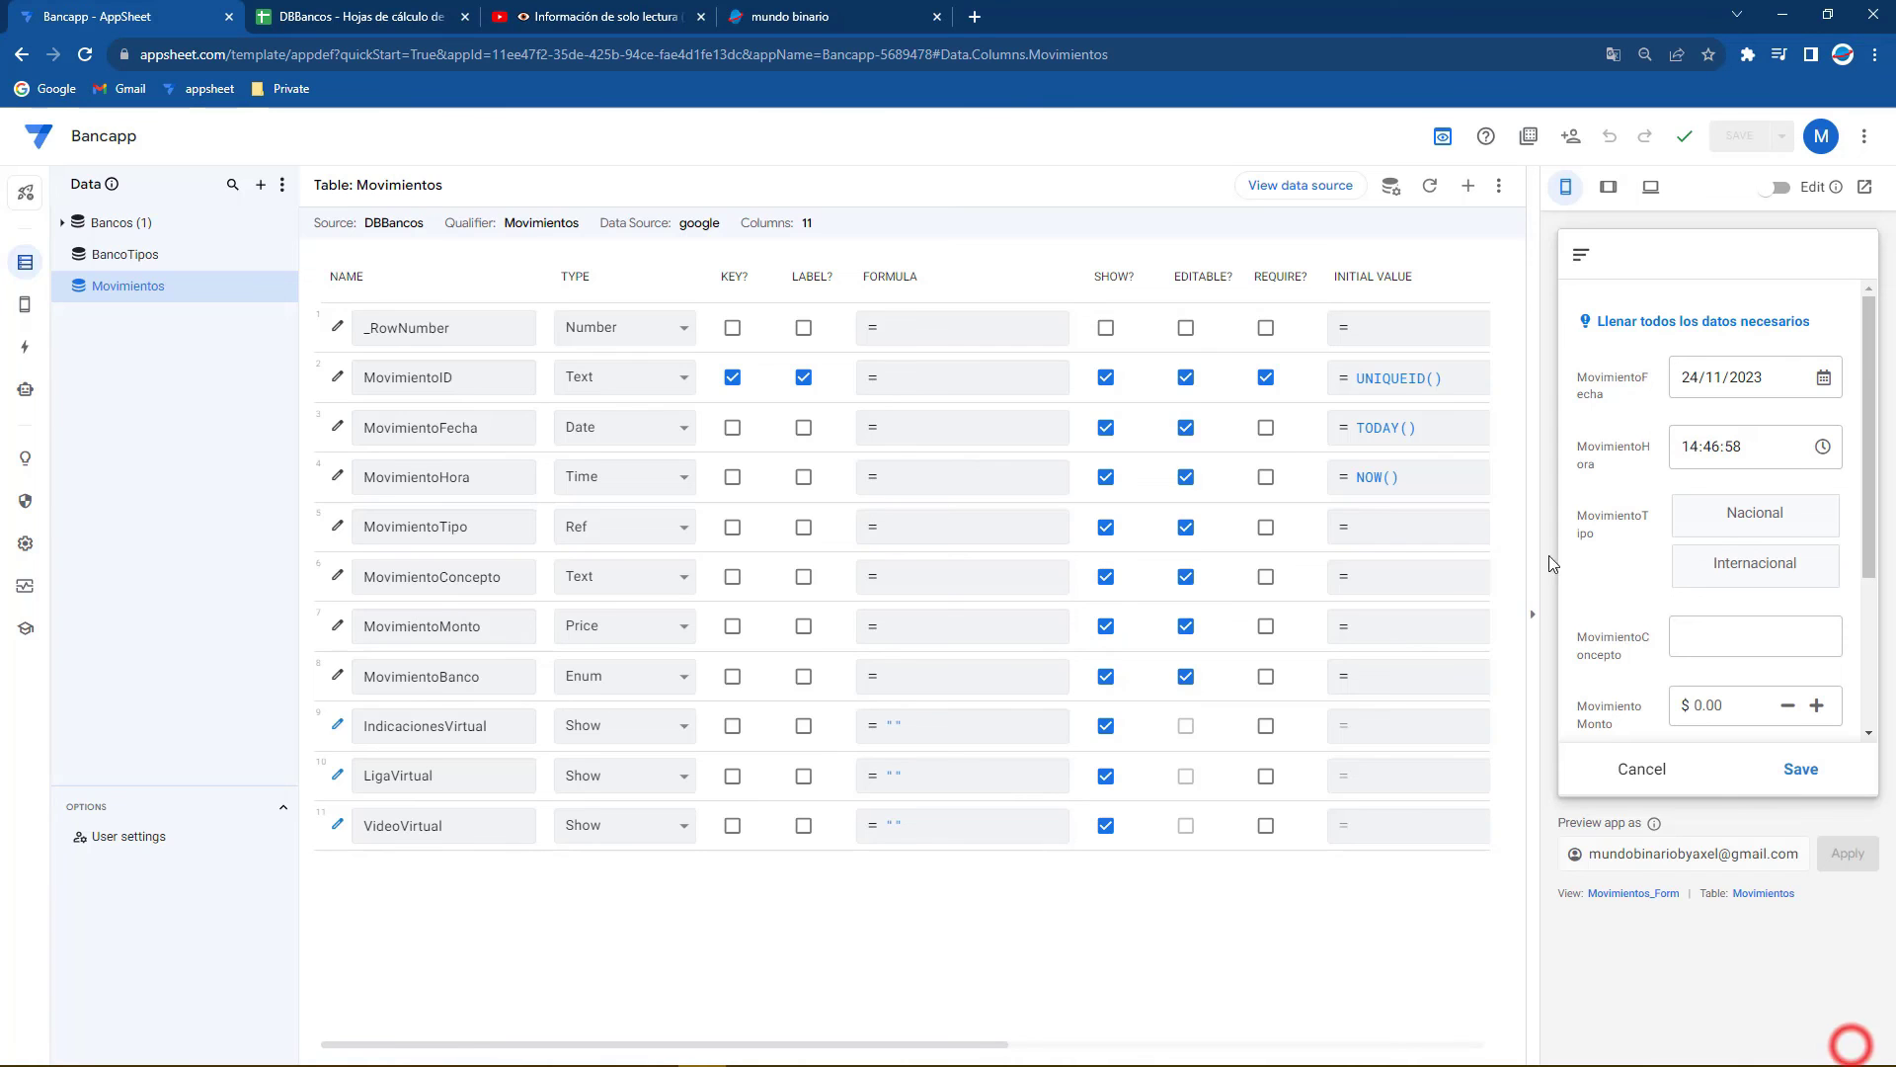
Select the VideoVirtual row in the Movimientos columns list
scroll(1709, 622, down, 2)
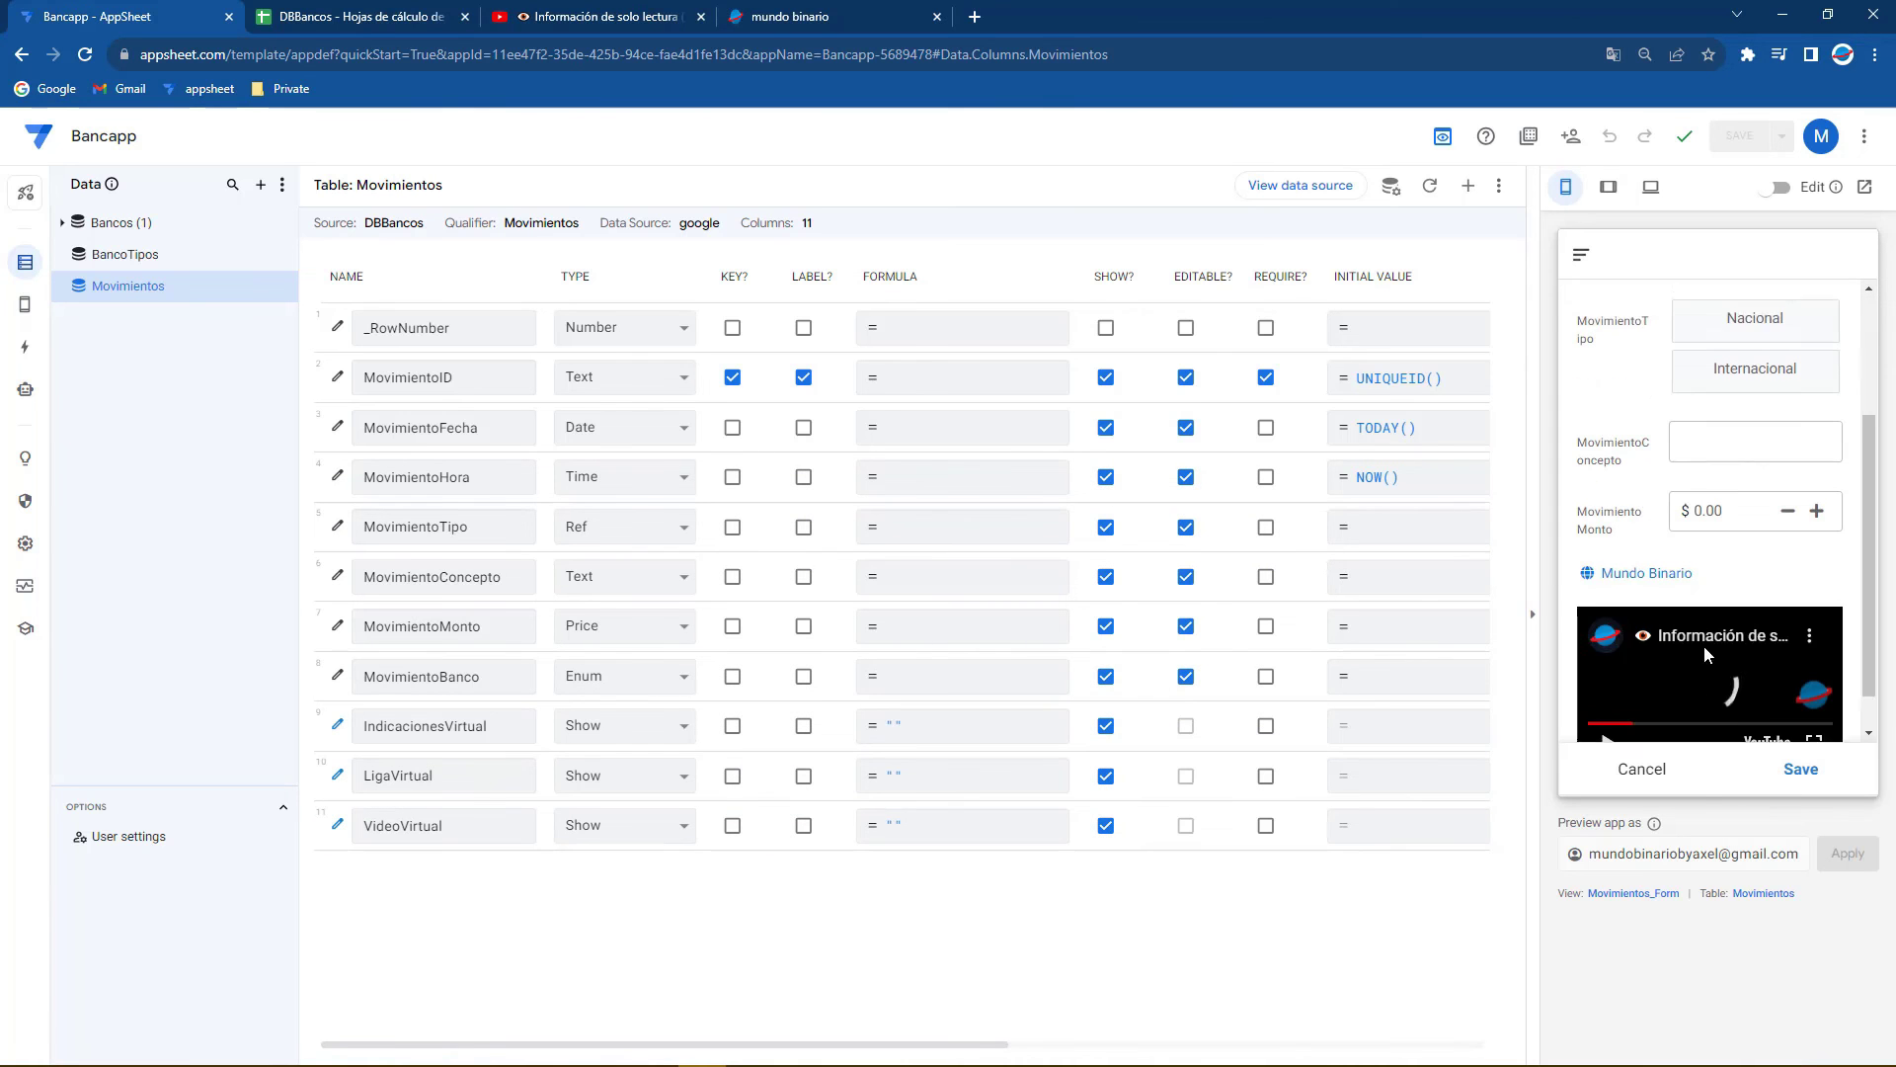
scroll(1660, 413, up, 2)
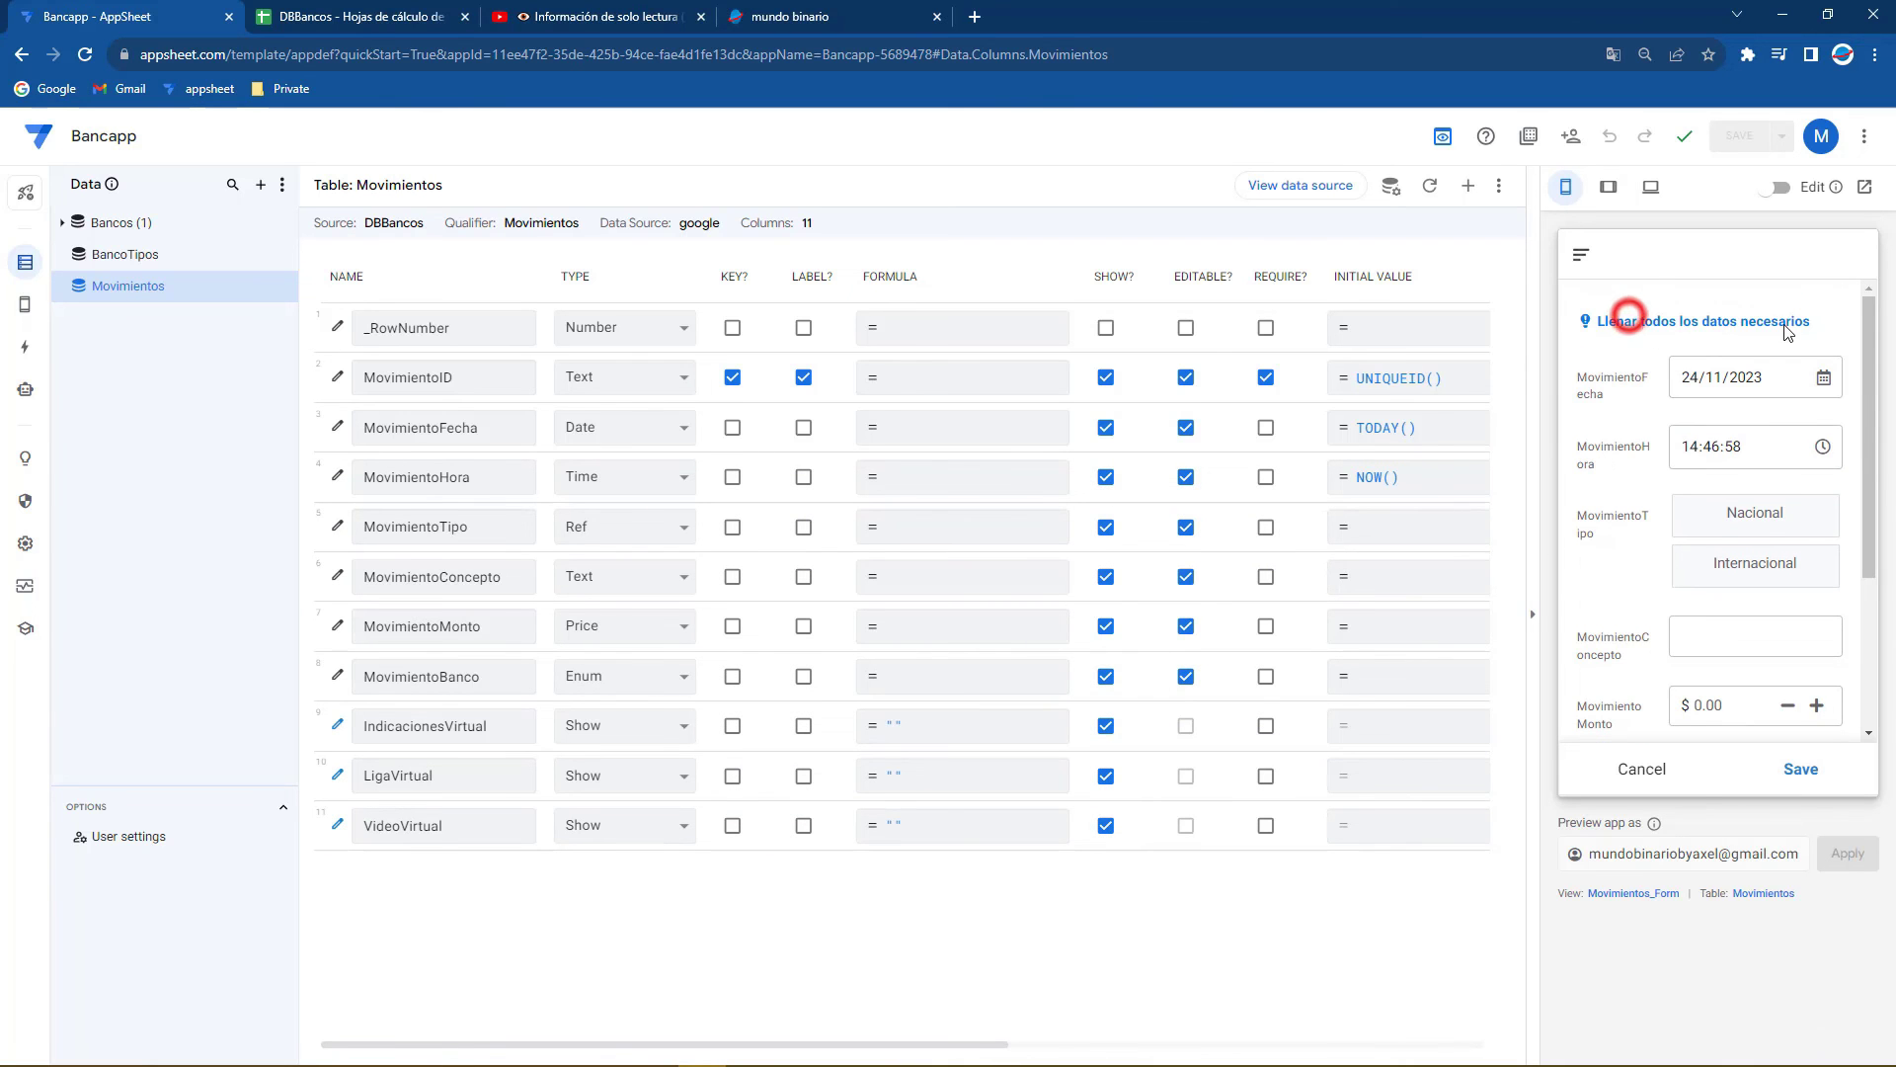
scroll(1719, 455, down, 2)
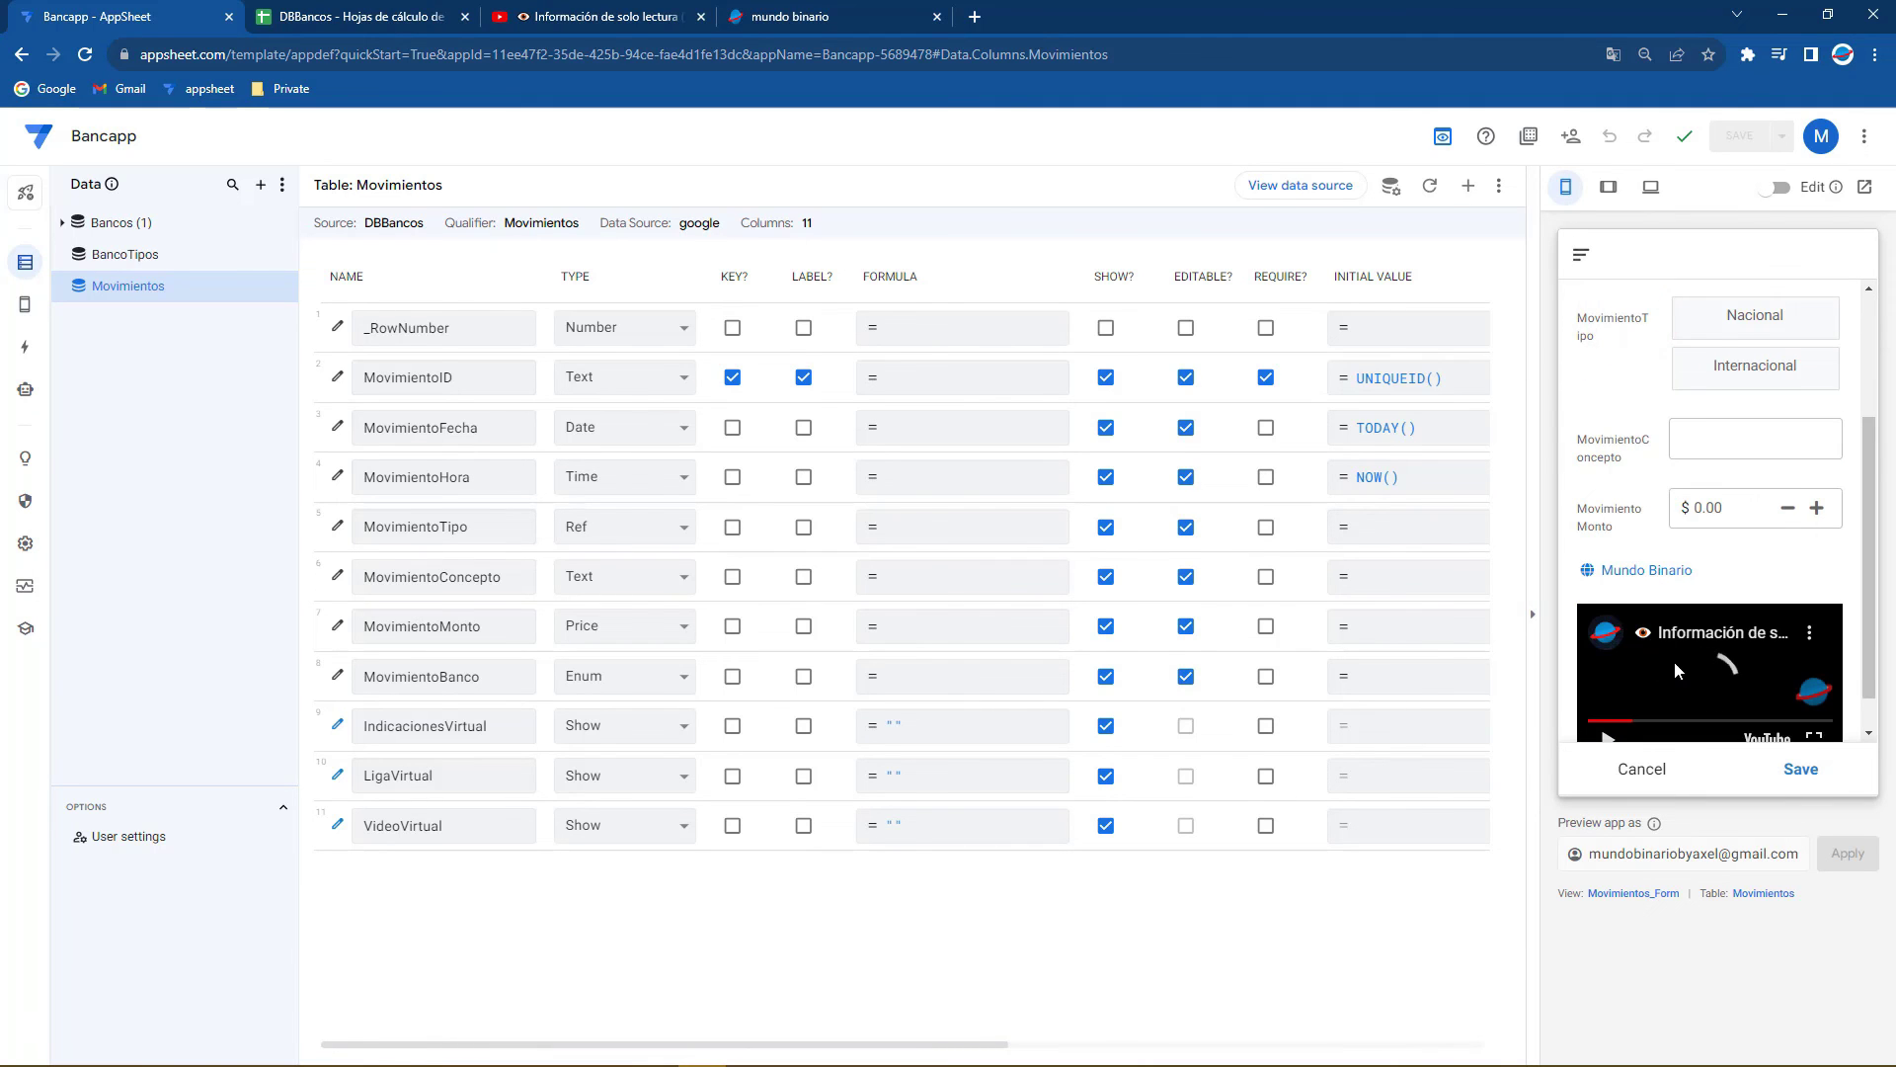
scroll(1675, 655, down, 1)
click(381, 824)
Reopen VideoVirtual's settings, confirm its category stays Video, and close the editor
click(341, 828)
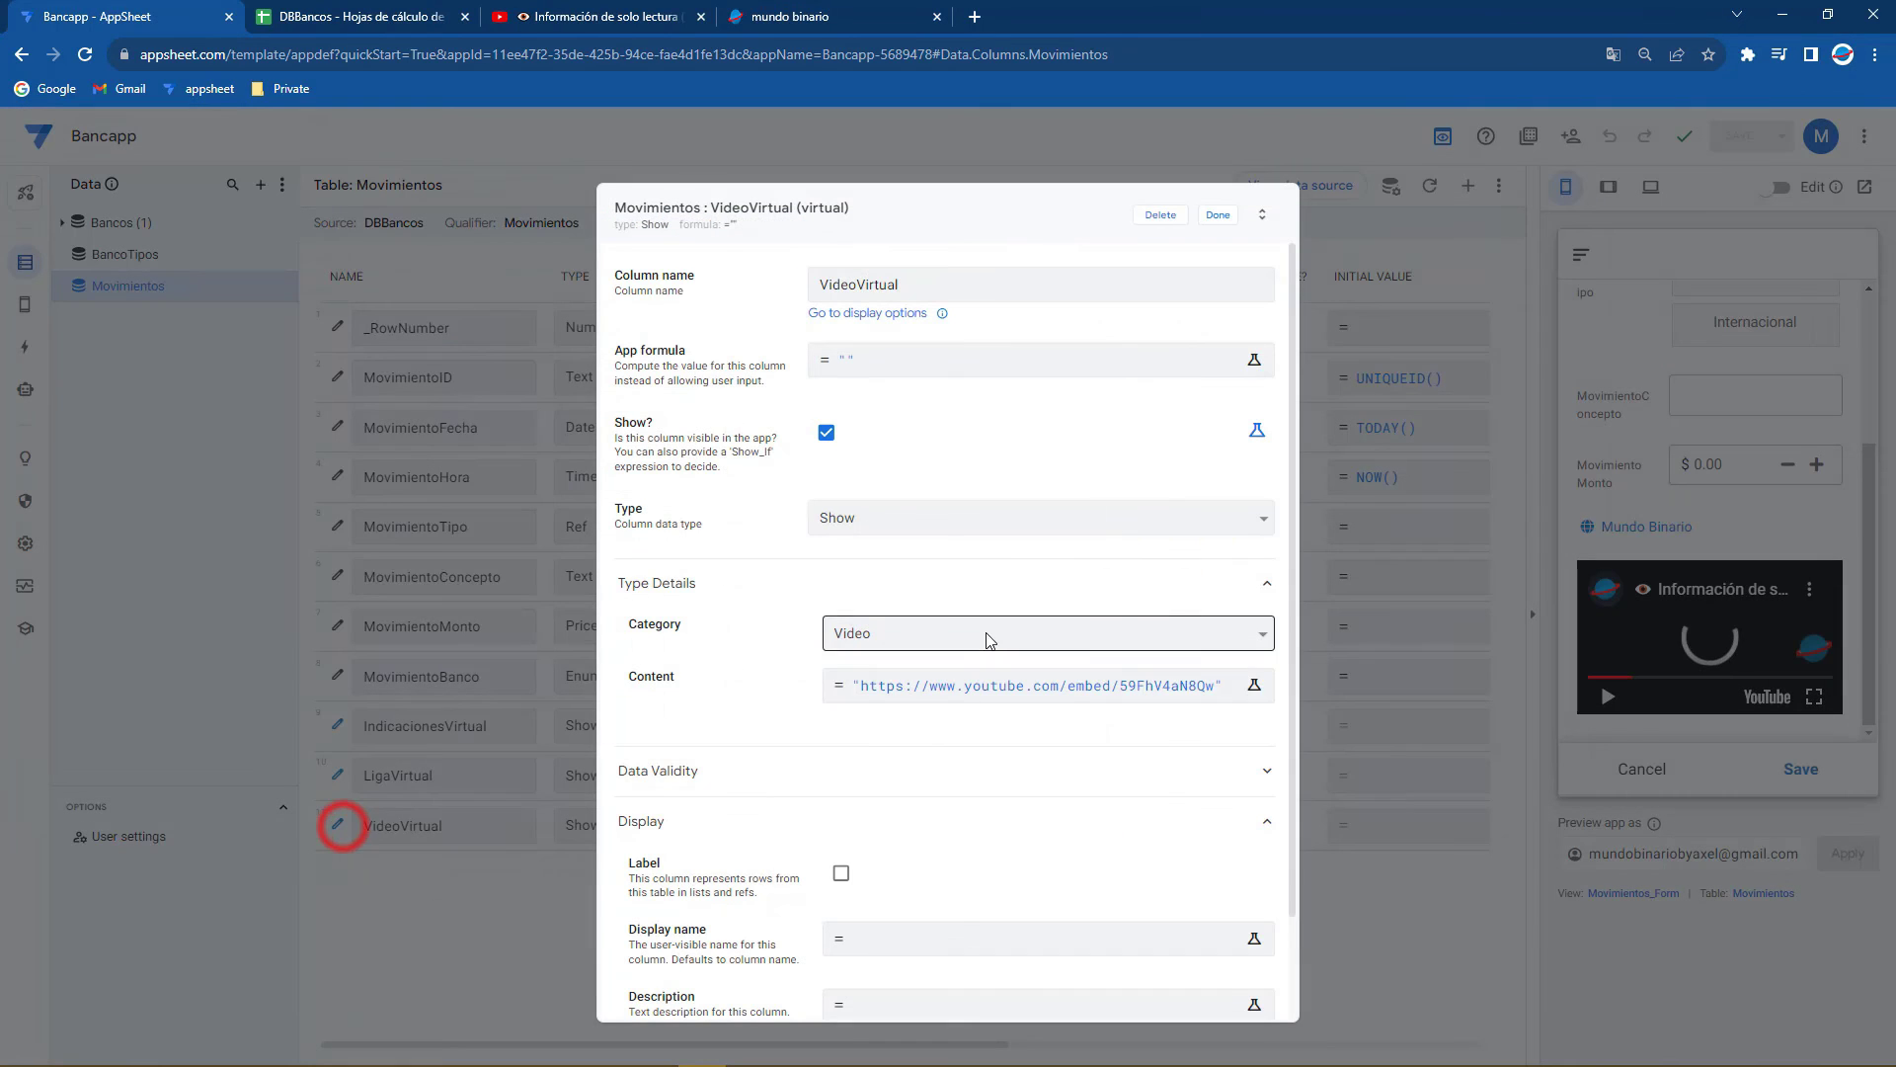
click(904, 632)
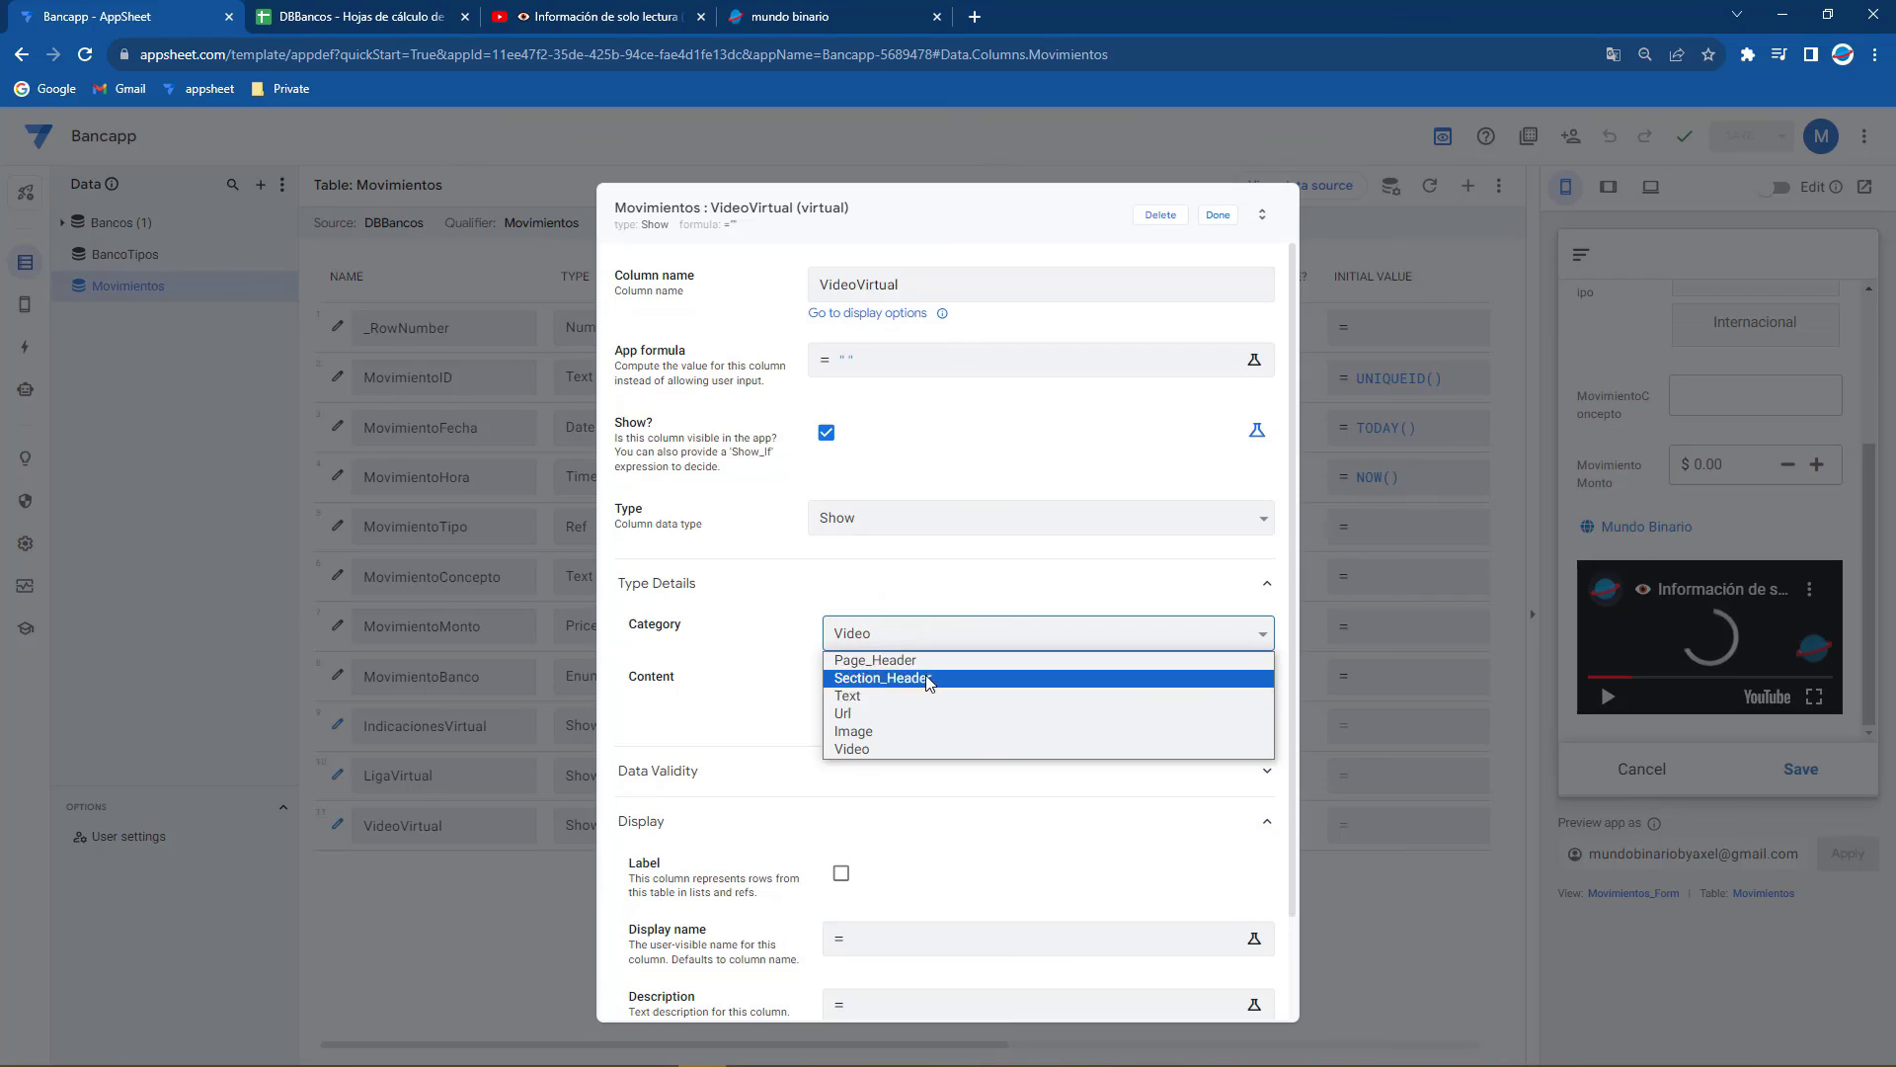
click(1219, 215)
click(1219, 216)
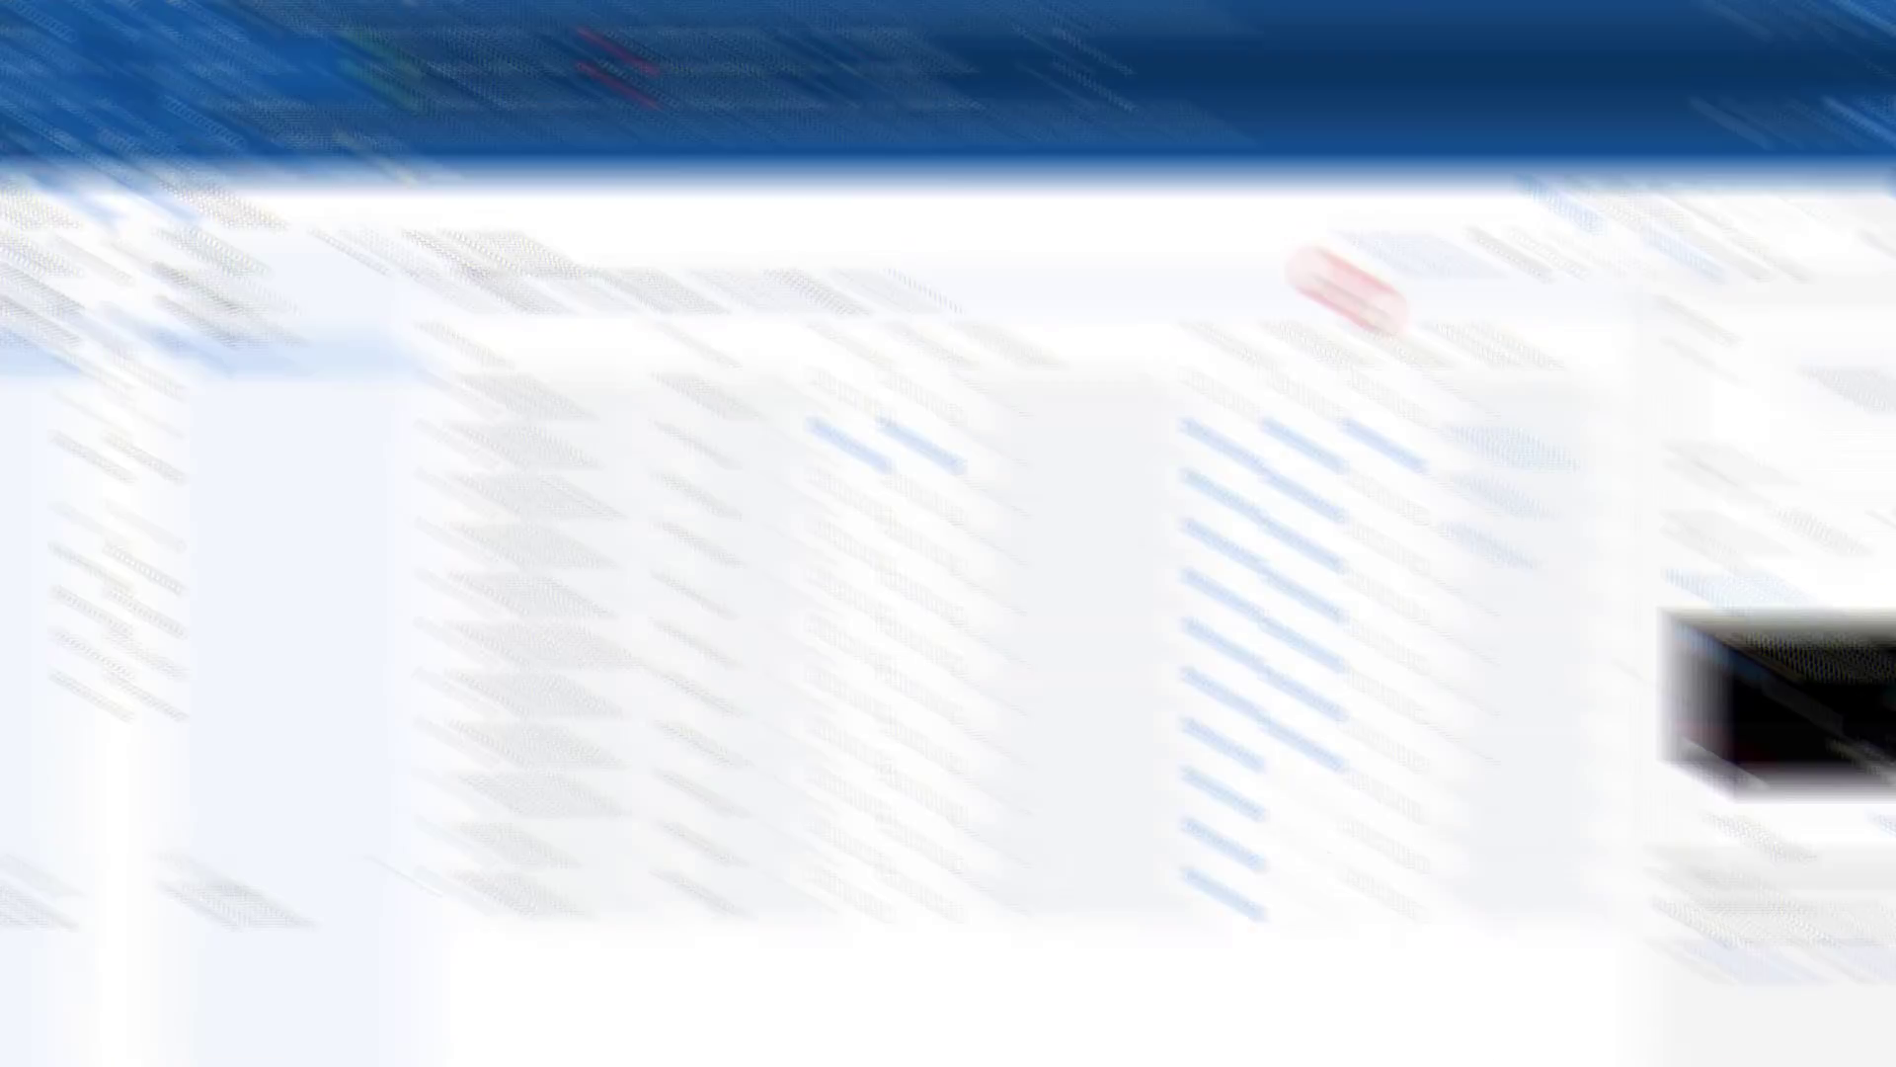